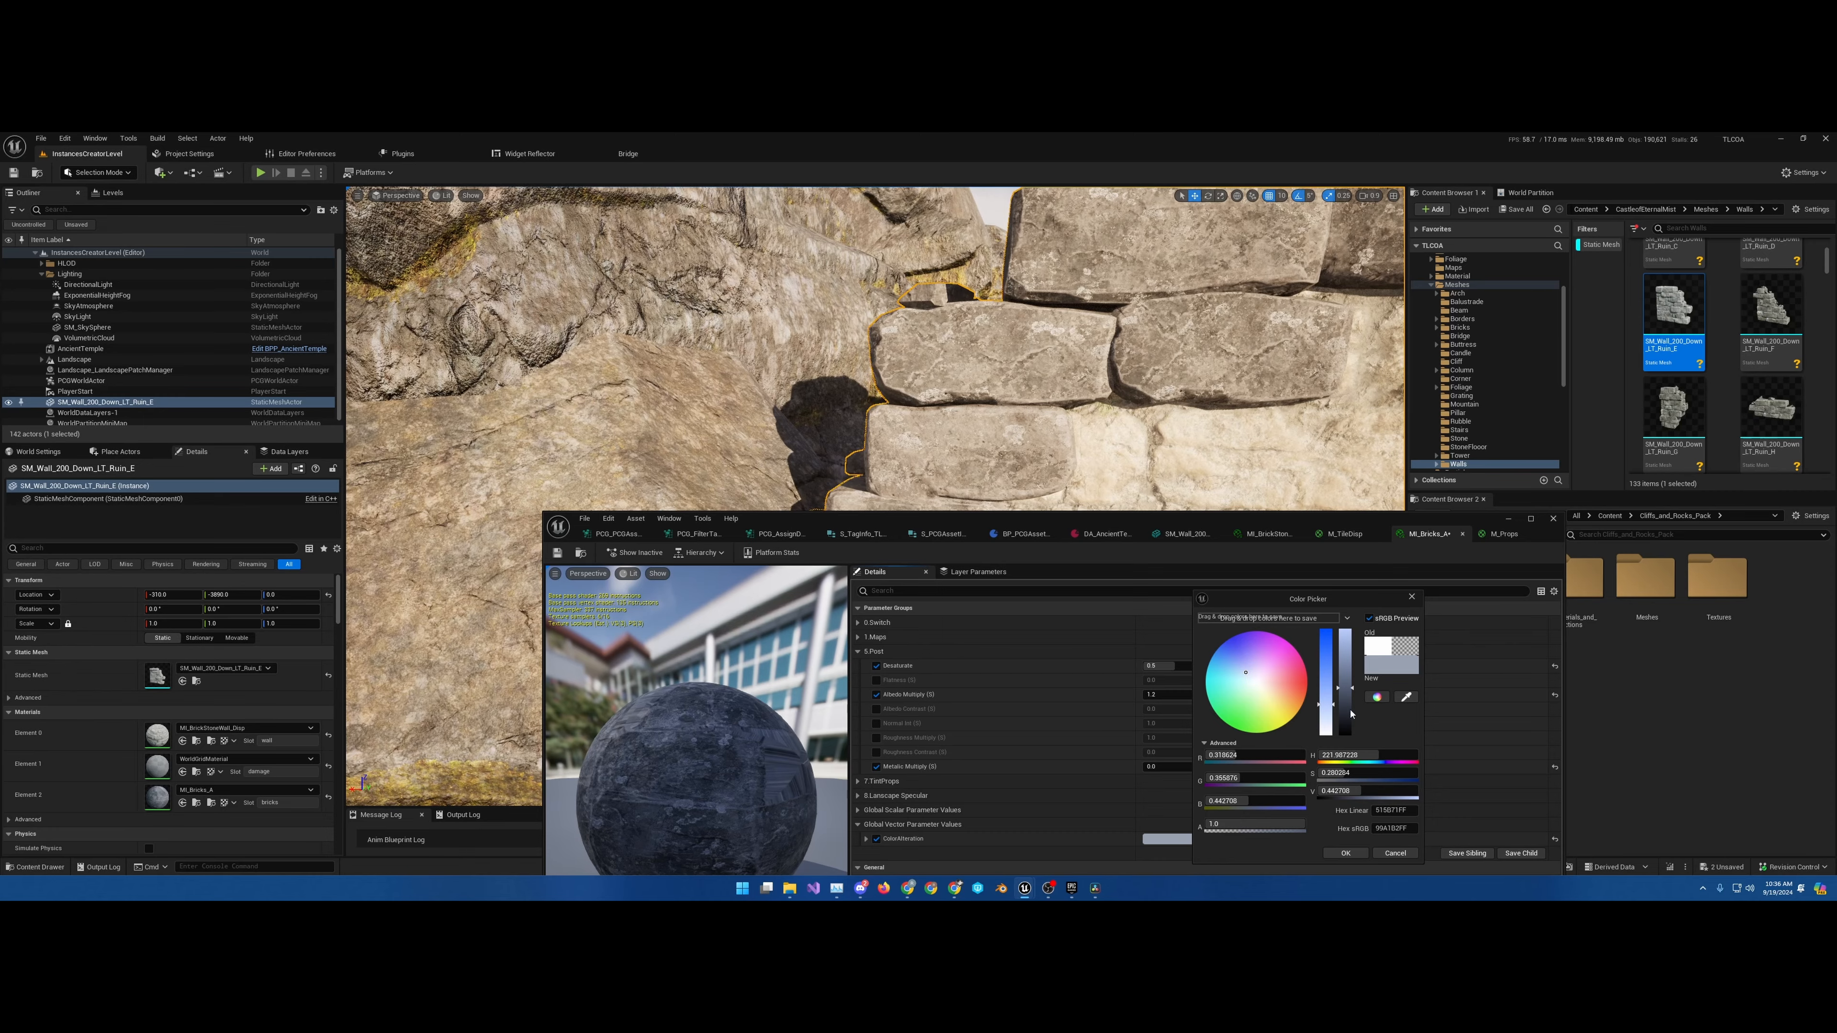
Set the ColorAlteration tint of MI_Bricks_A to a blue-grey with a brightness value of 0.442708 and accept the color
click(1343, 696)
right_drag(832, 435, 752, 492)
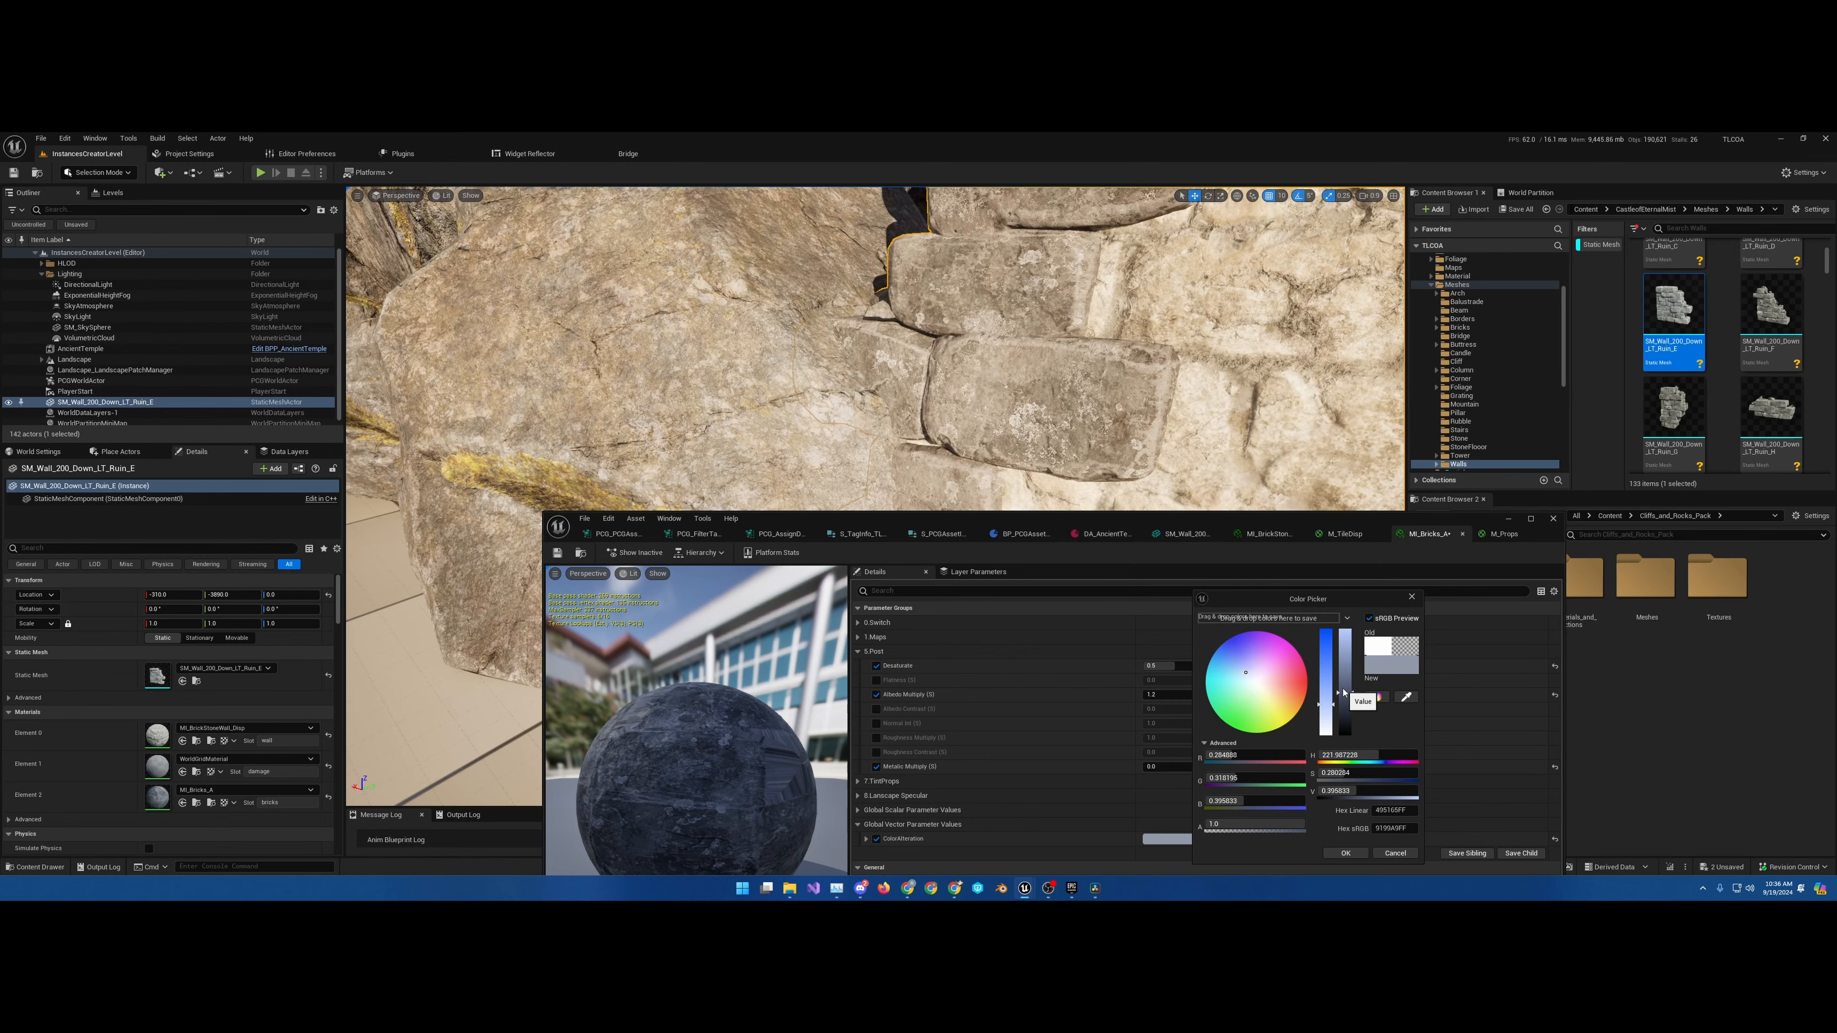
right_drag(1013, 449, 1151, 436)
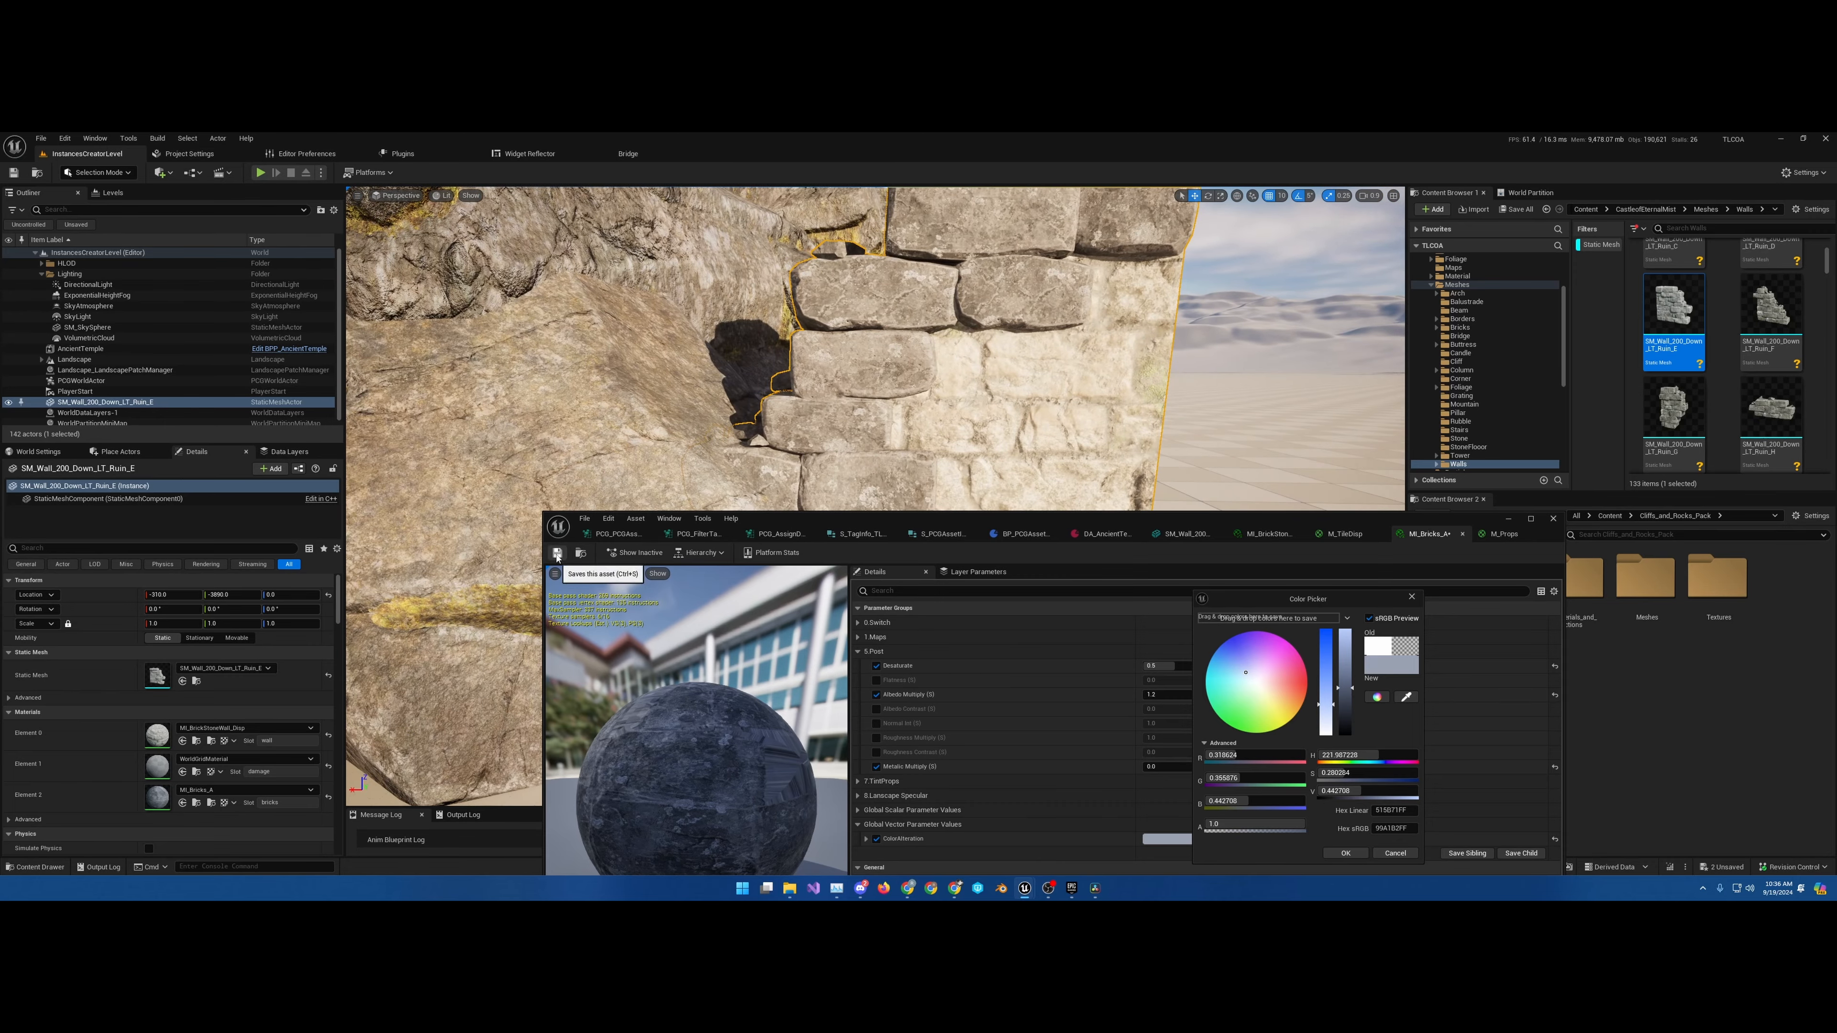
click(1346, 854)
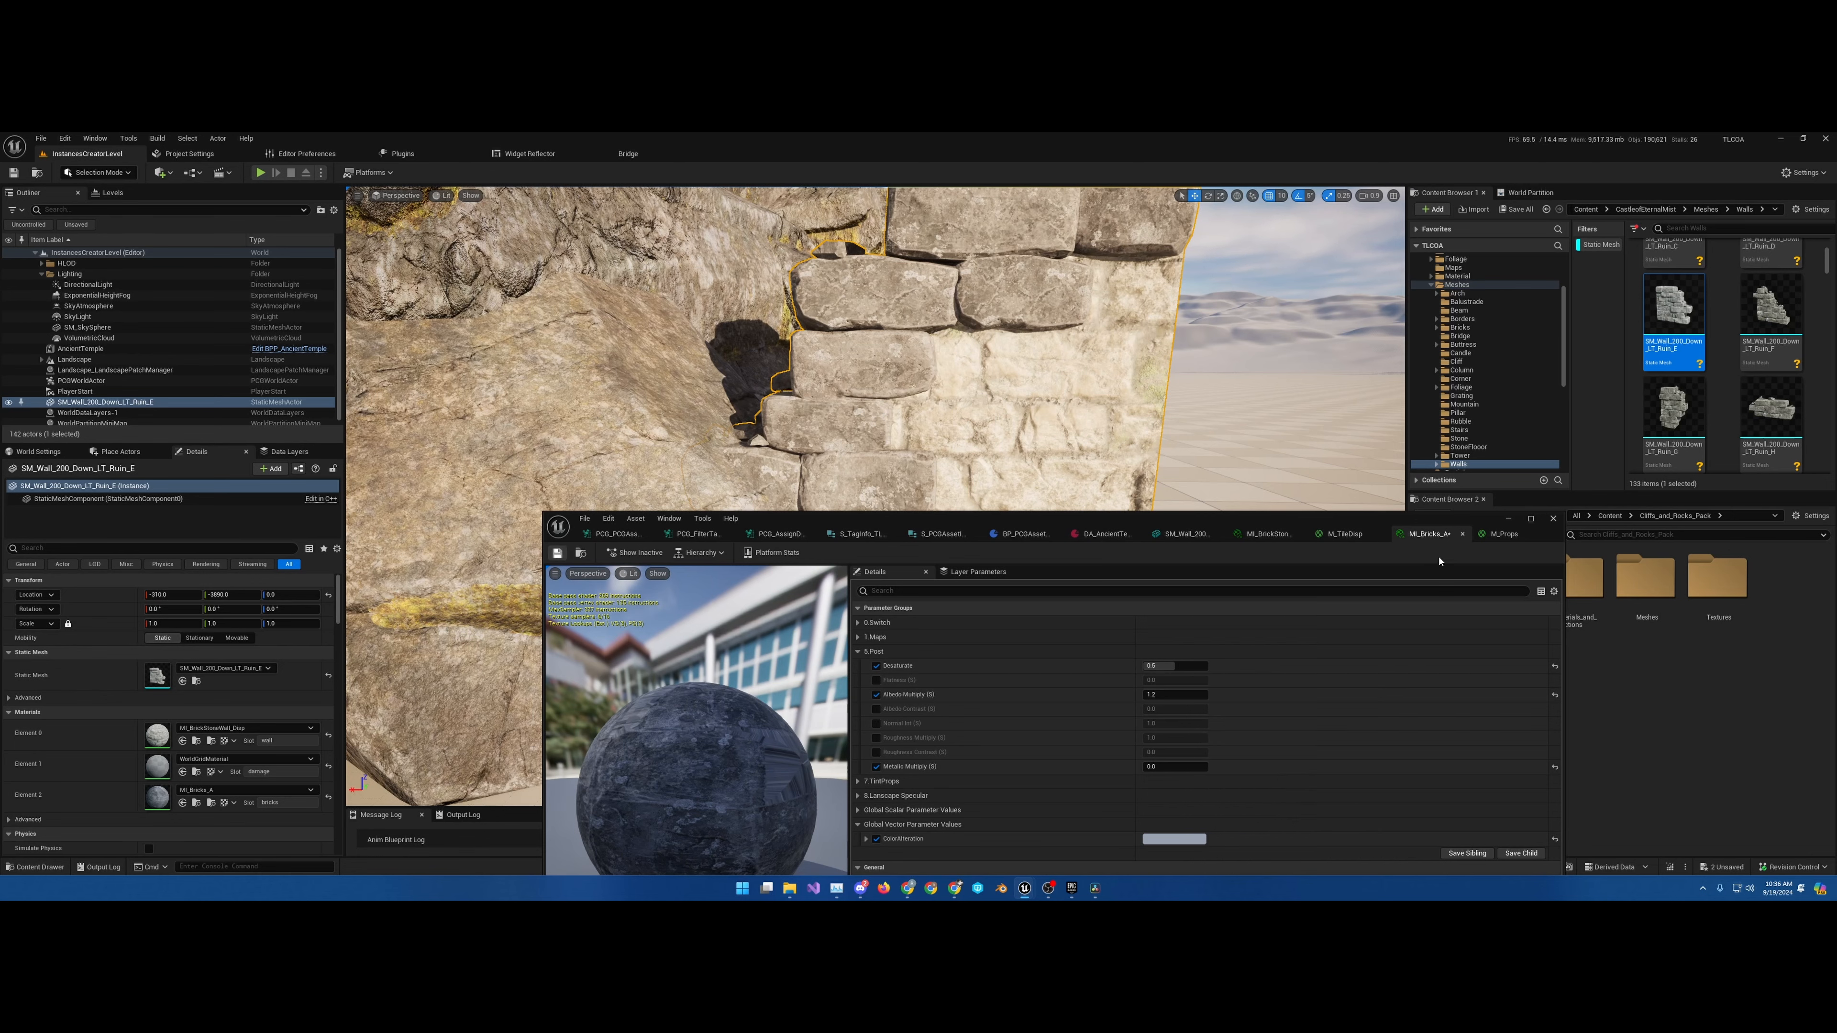
Examine the M_TileDisp material graph around the MF_MaterialBlend outputs and the BaseColor input of MakeMaterialAttributes
click(1351, 534)
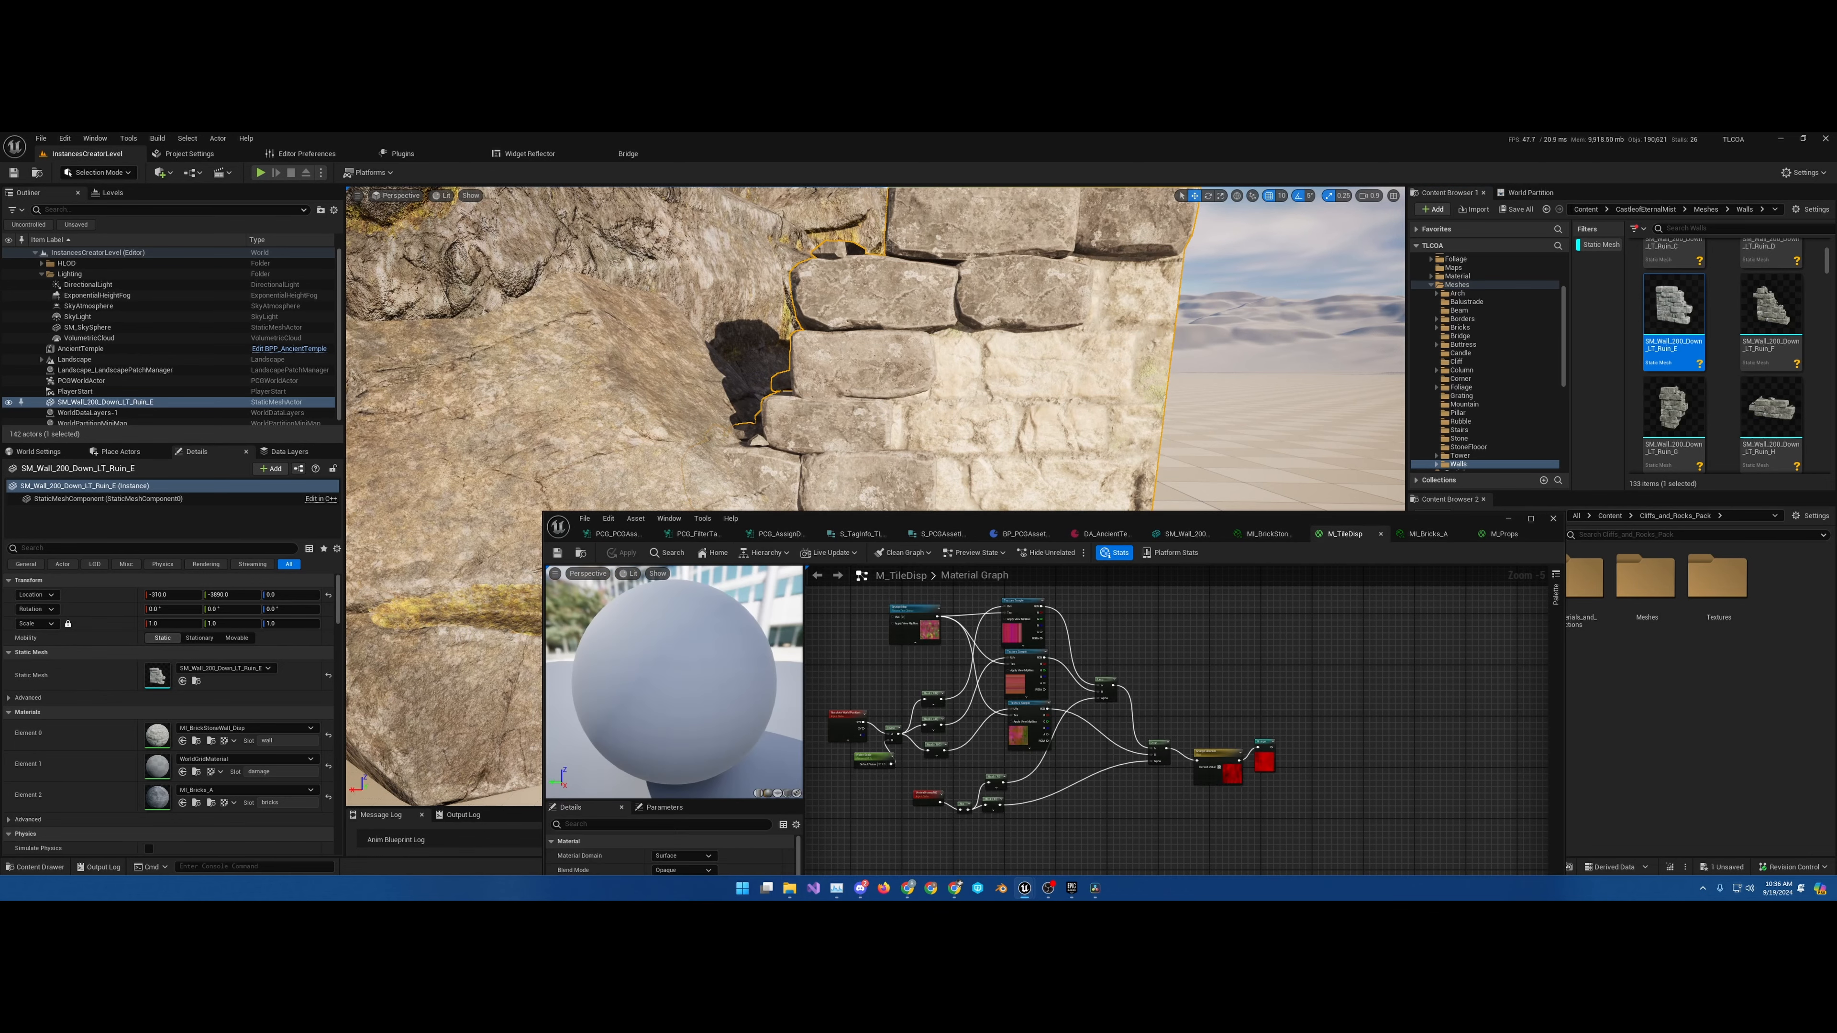
right_drag(1201, 713, 1357, 649)
scroll(1448, 740, up, 5)
scroll(1444, 735, down, 7)
right_drag(1266, 732, 1614, 760)
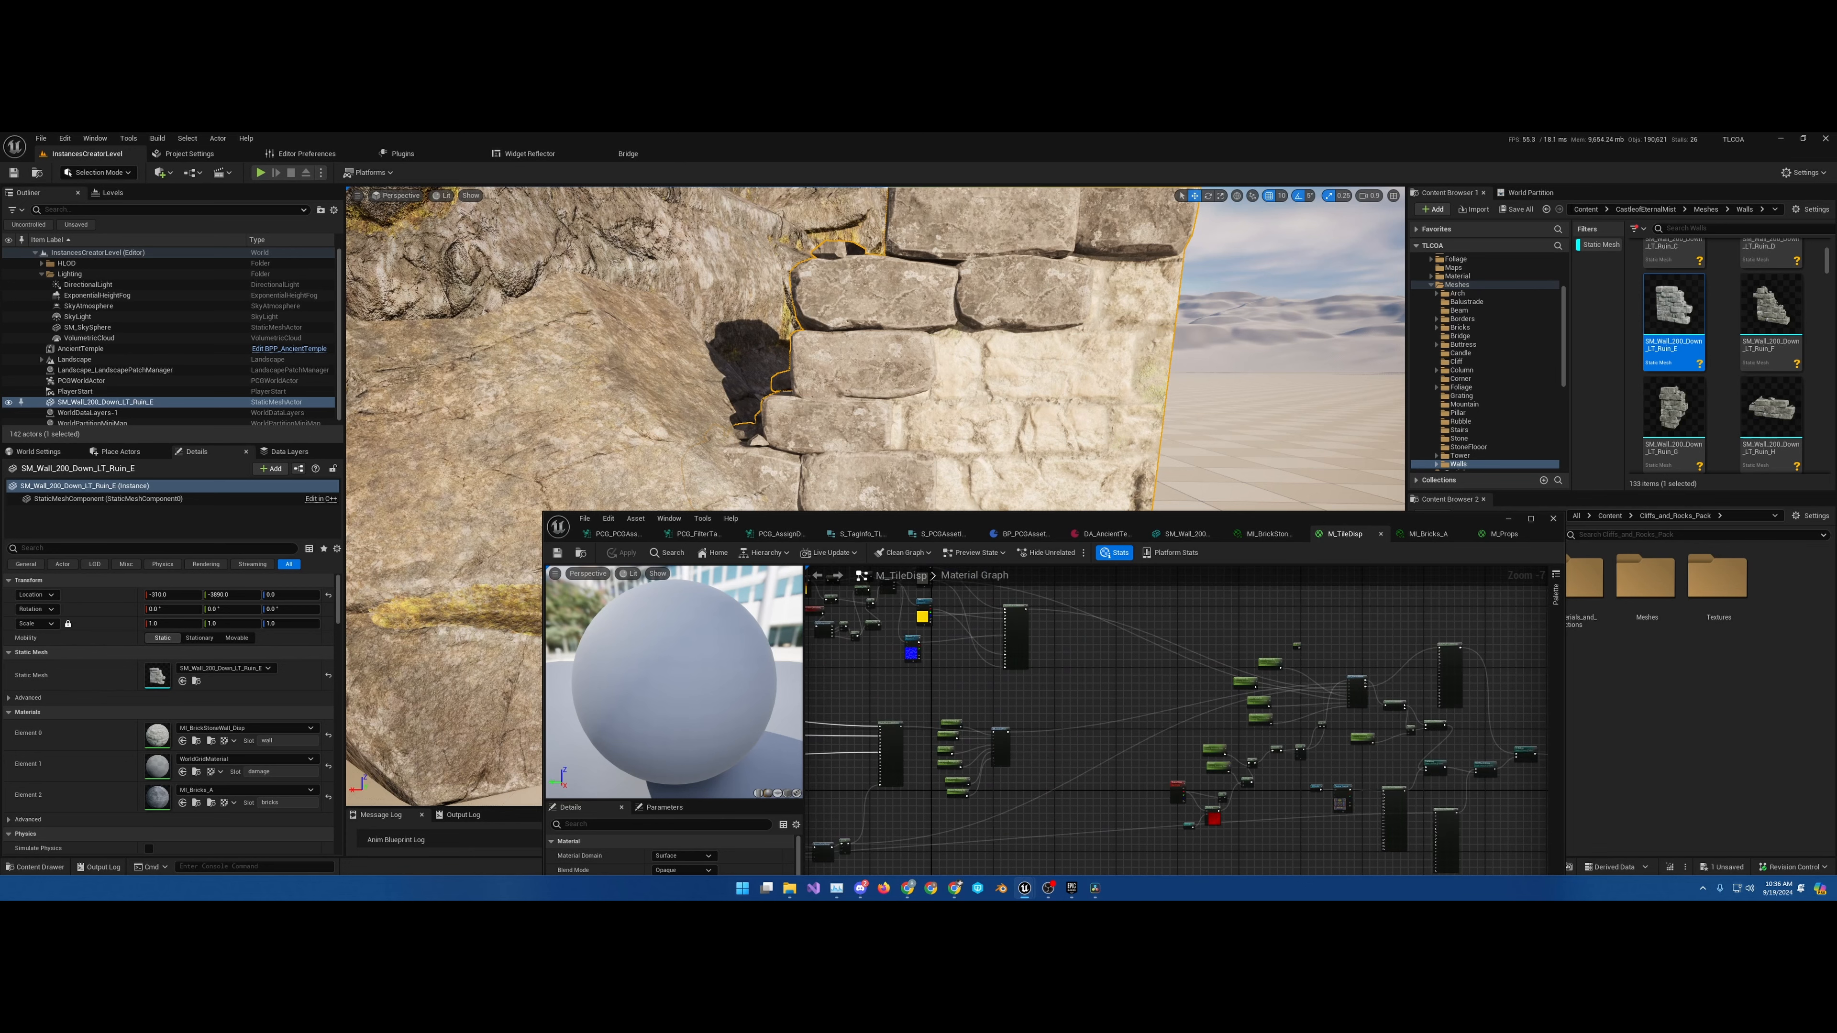
right_drag(1291, 664, 1133, 624)
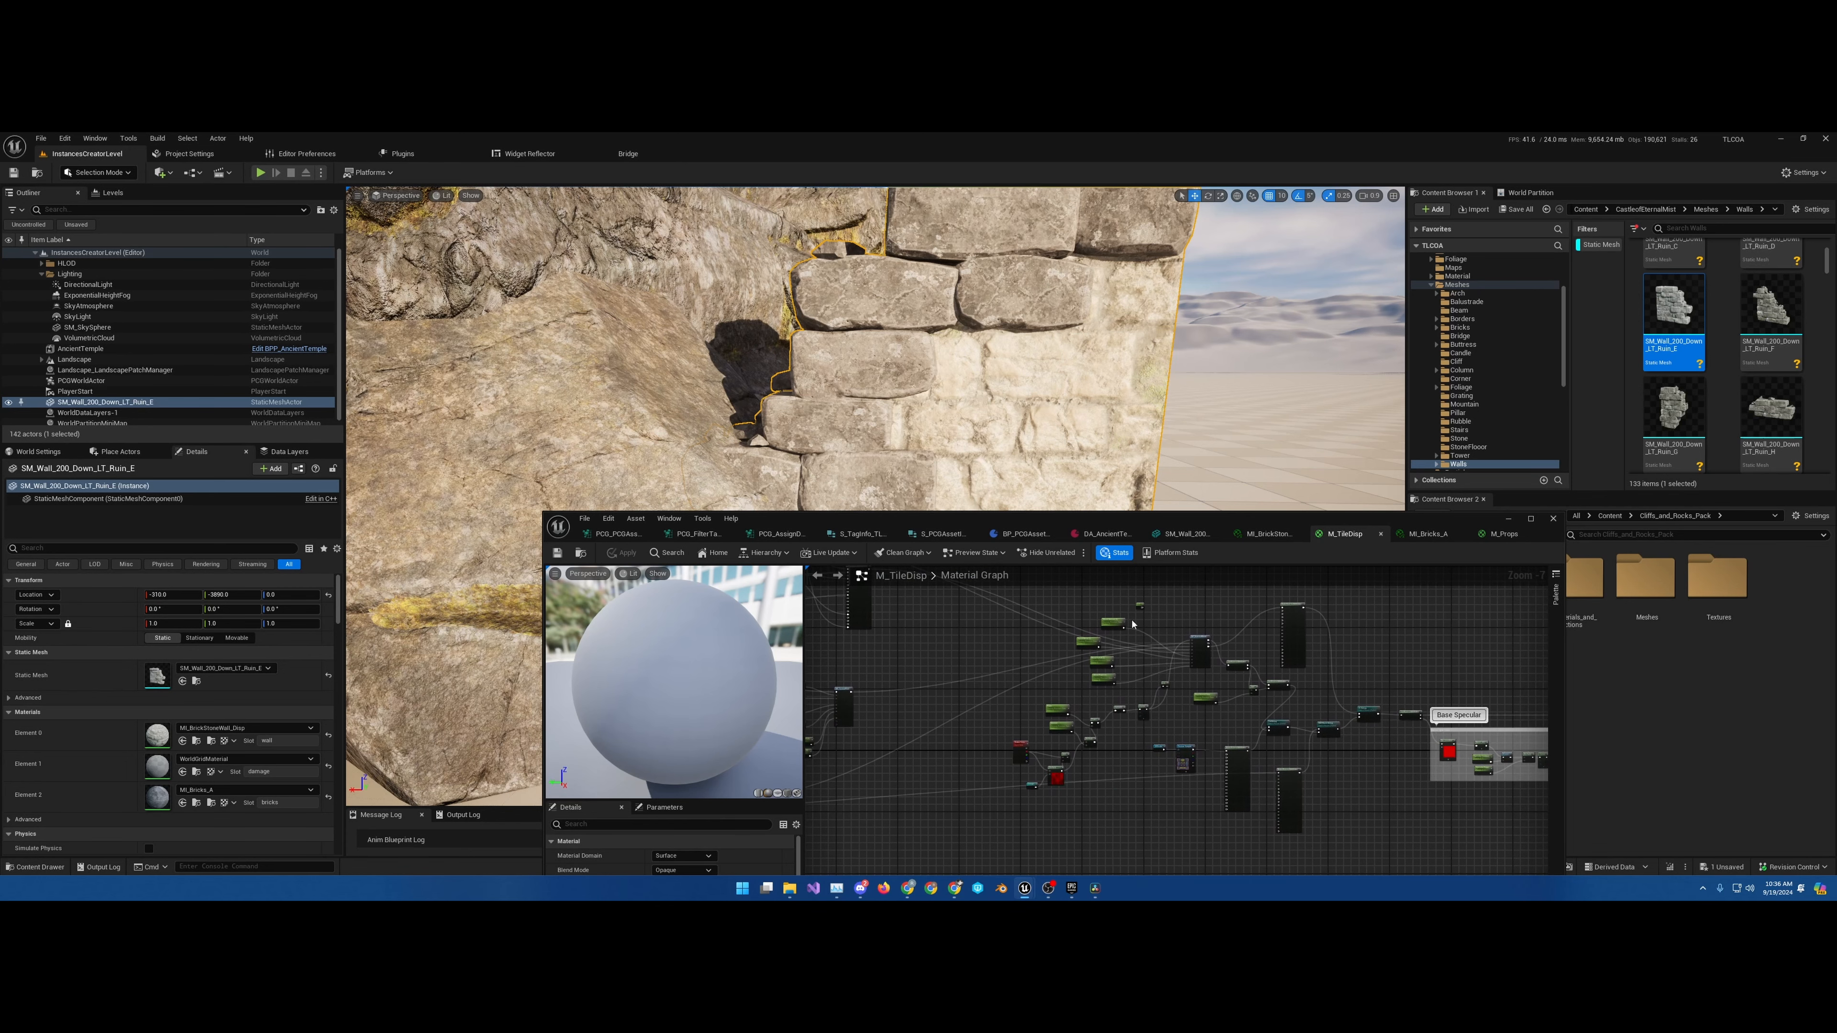
scroll(1233, 637, up, 6)
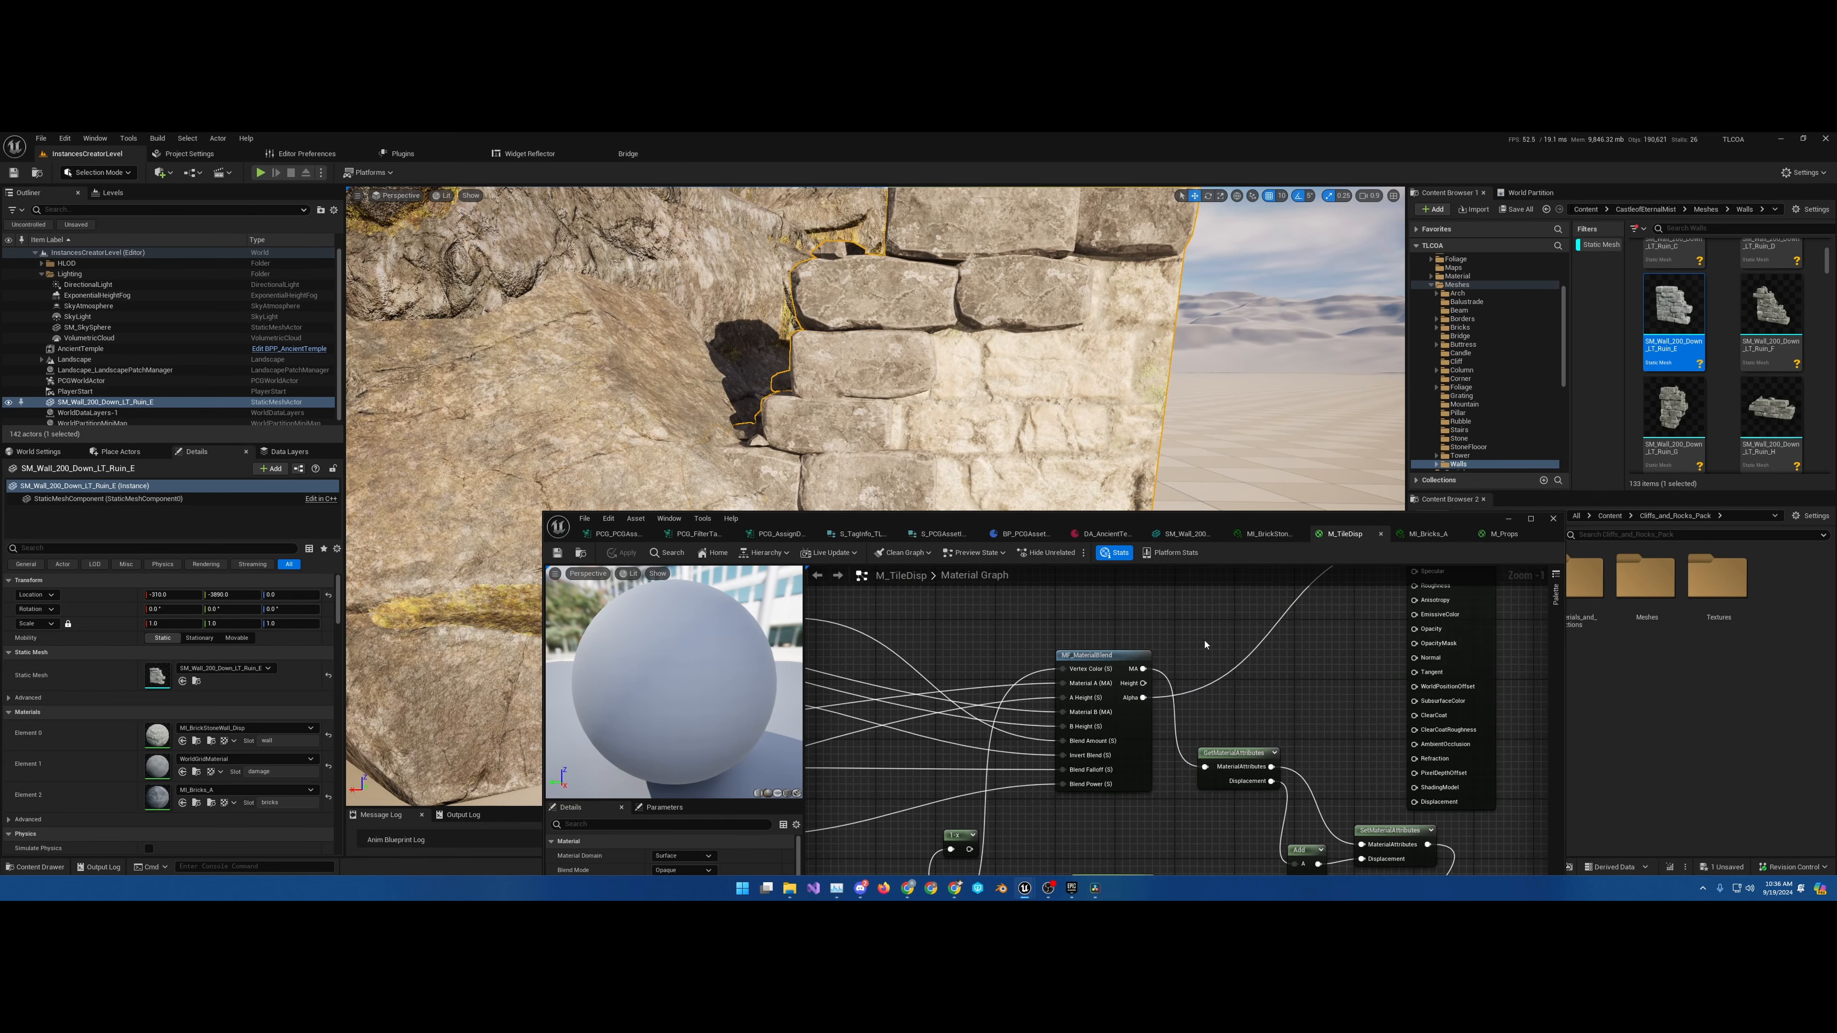
right_drag(1224, 629, 1177, 719)
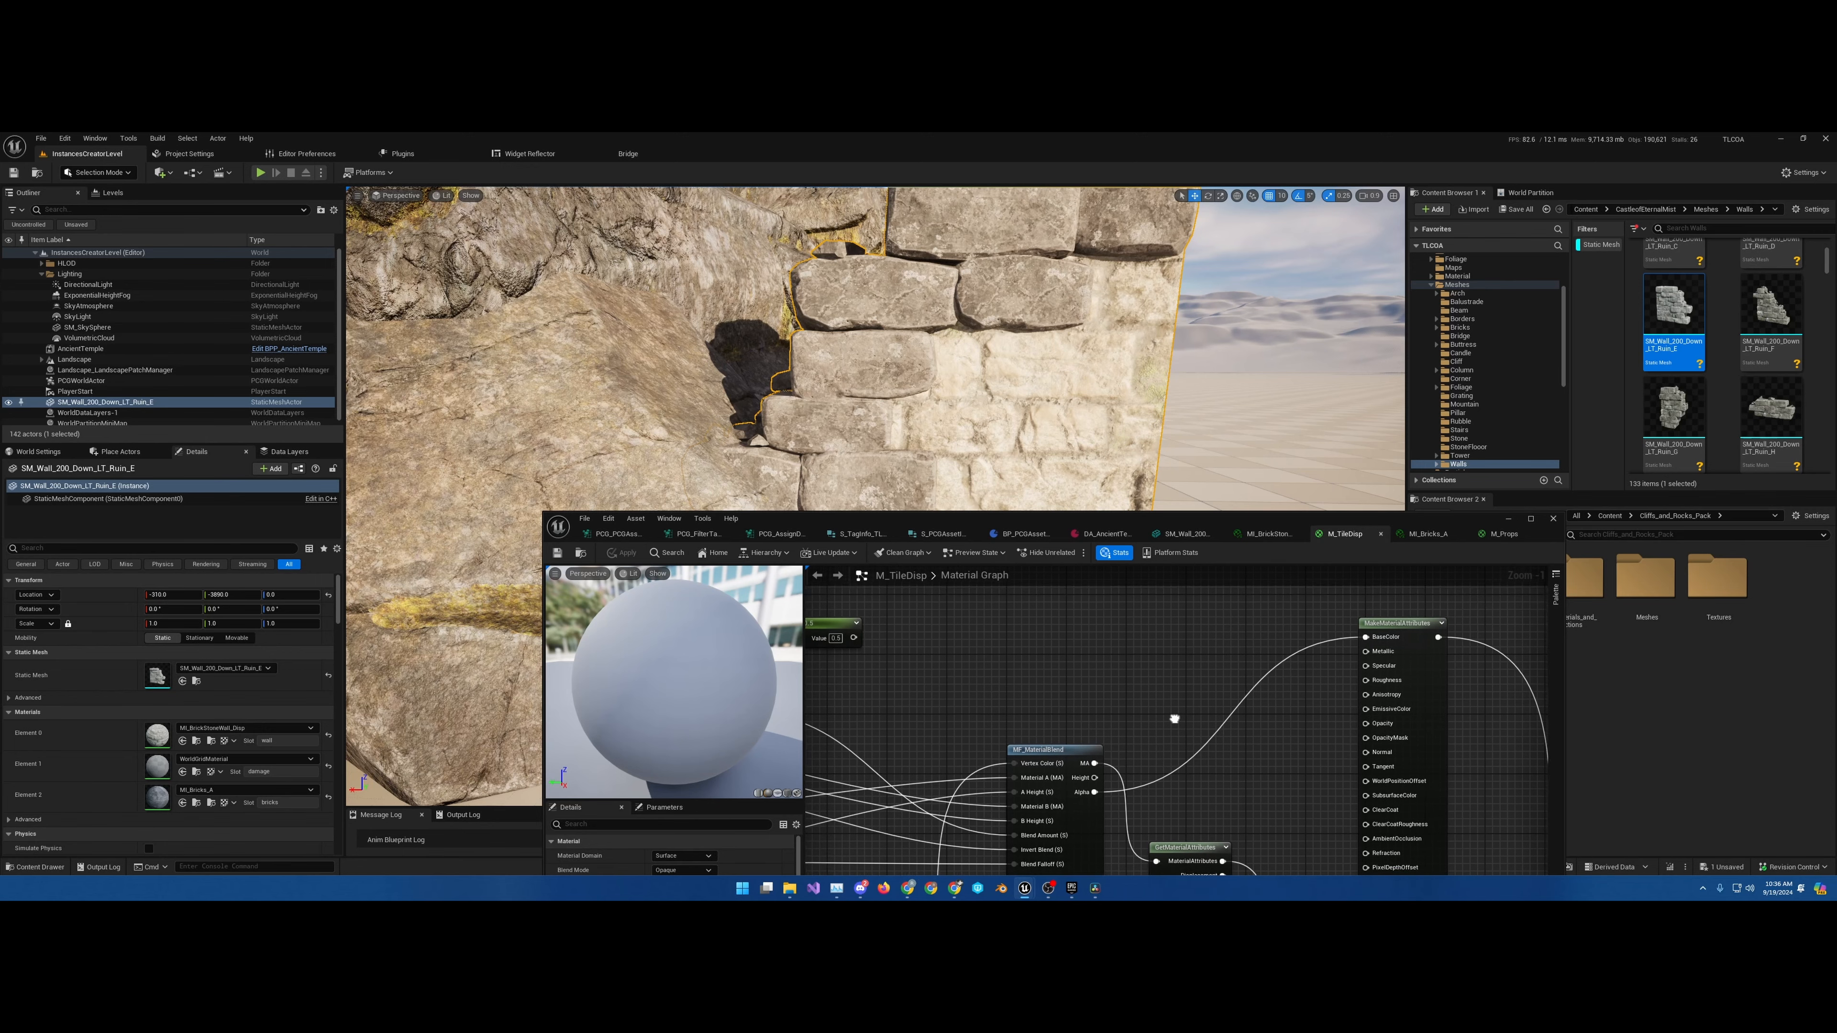
Copy ColorAlteration and its Multiply from M_Props into M_TileDisp between MF_MaterialBlend's Alpha and BaseColor, and save the material
click(1505, 535)
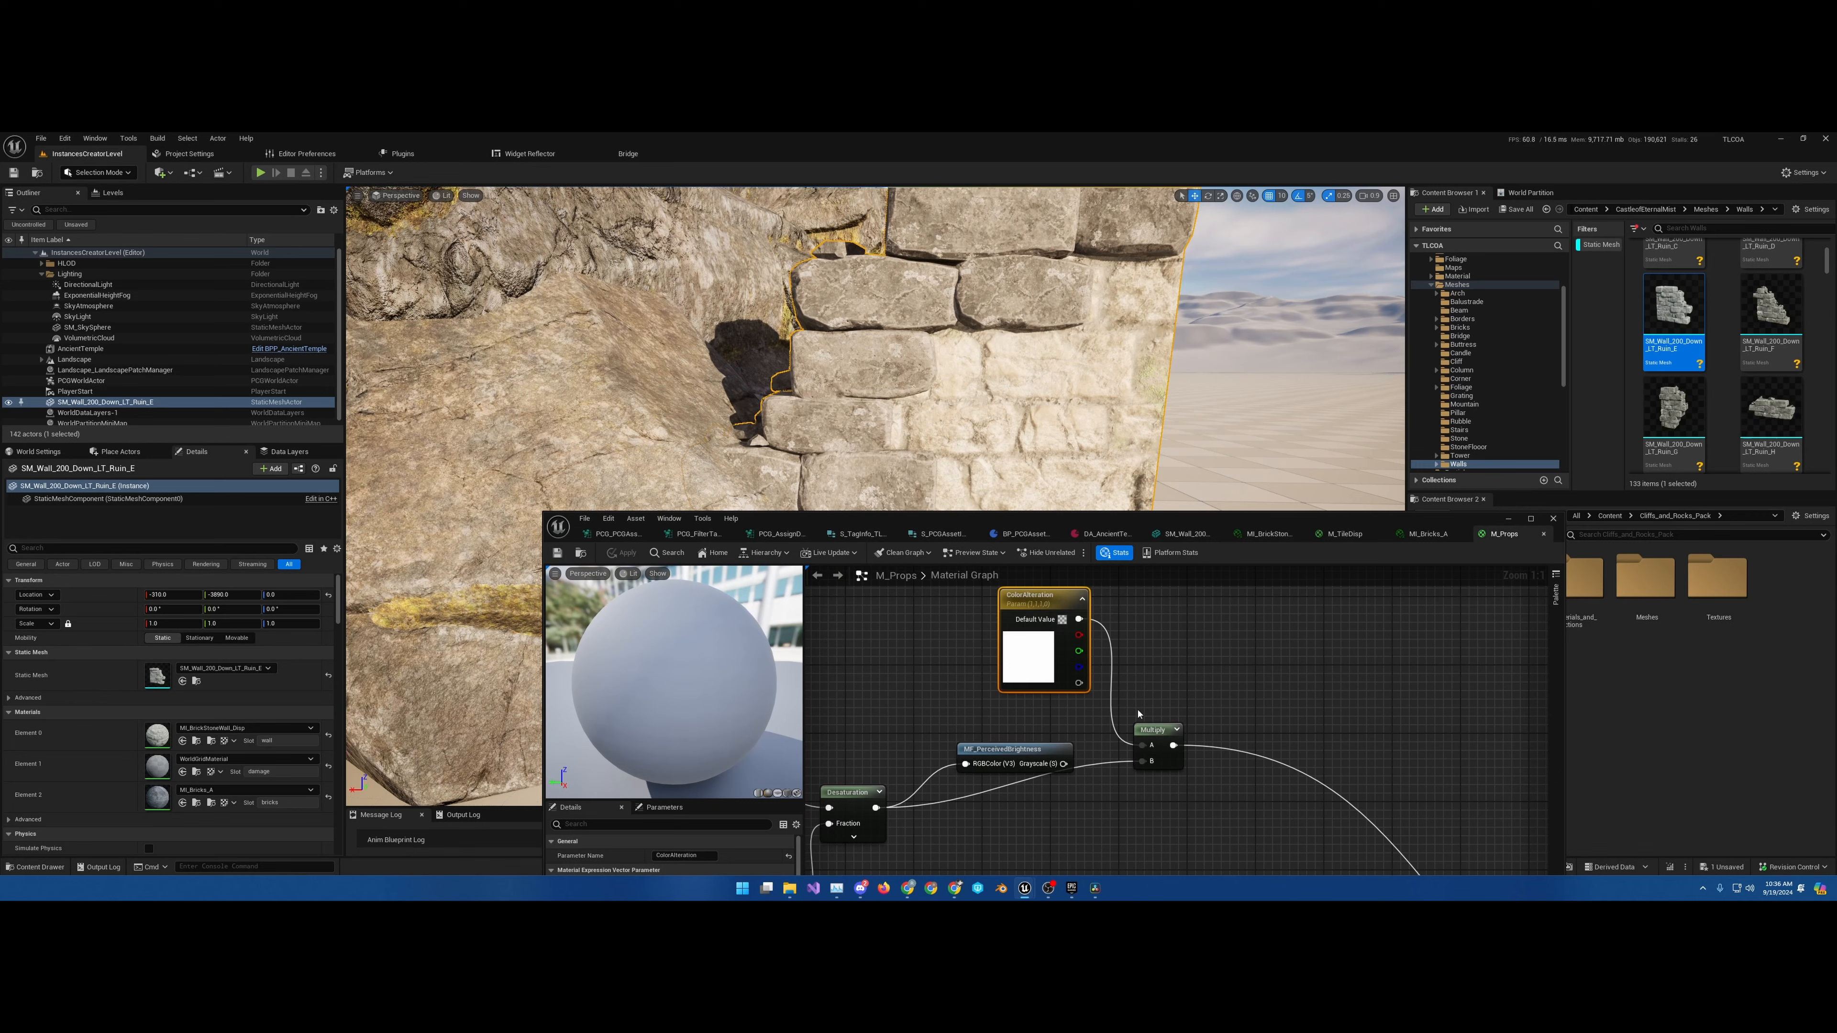
click(1429, 534)
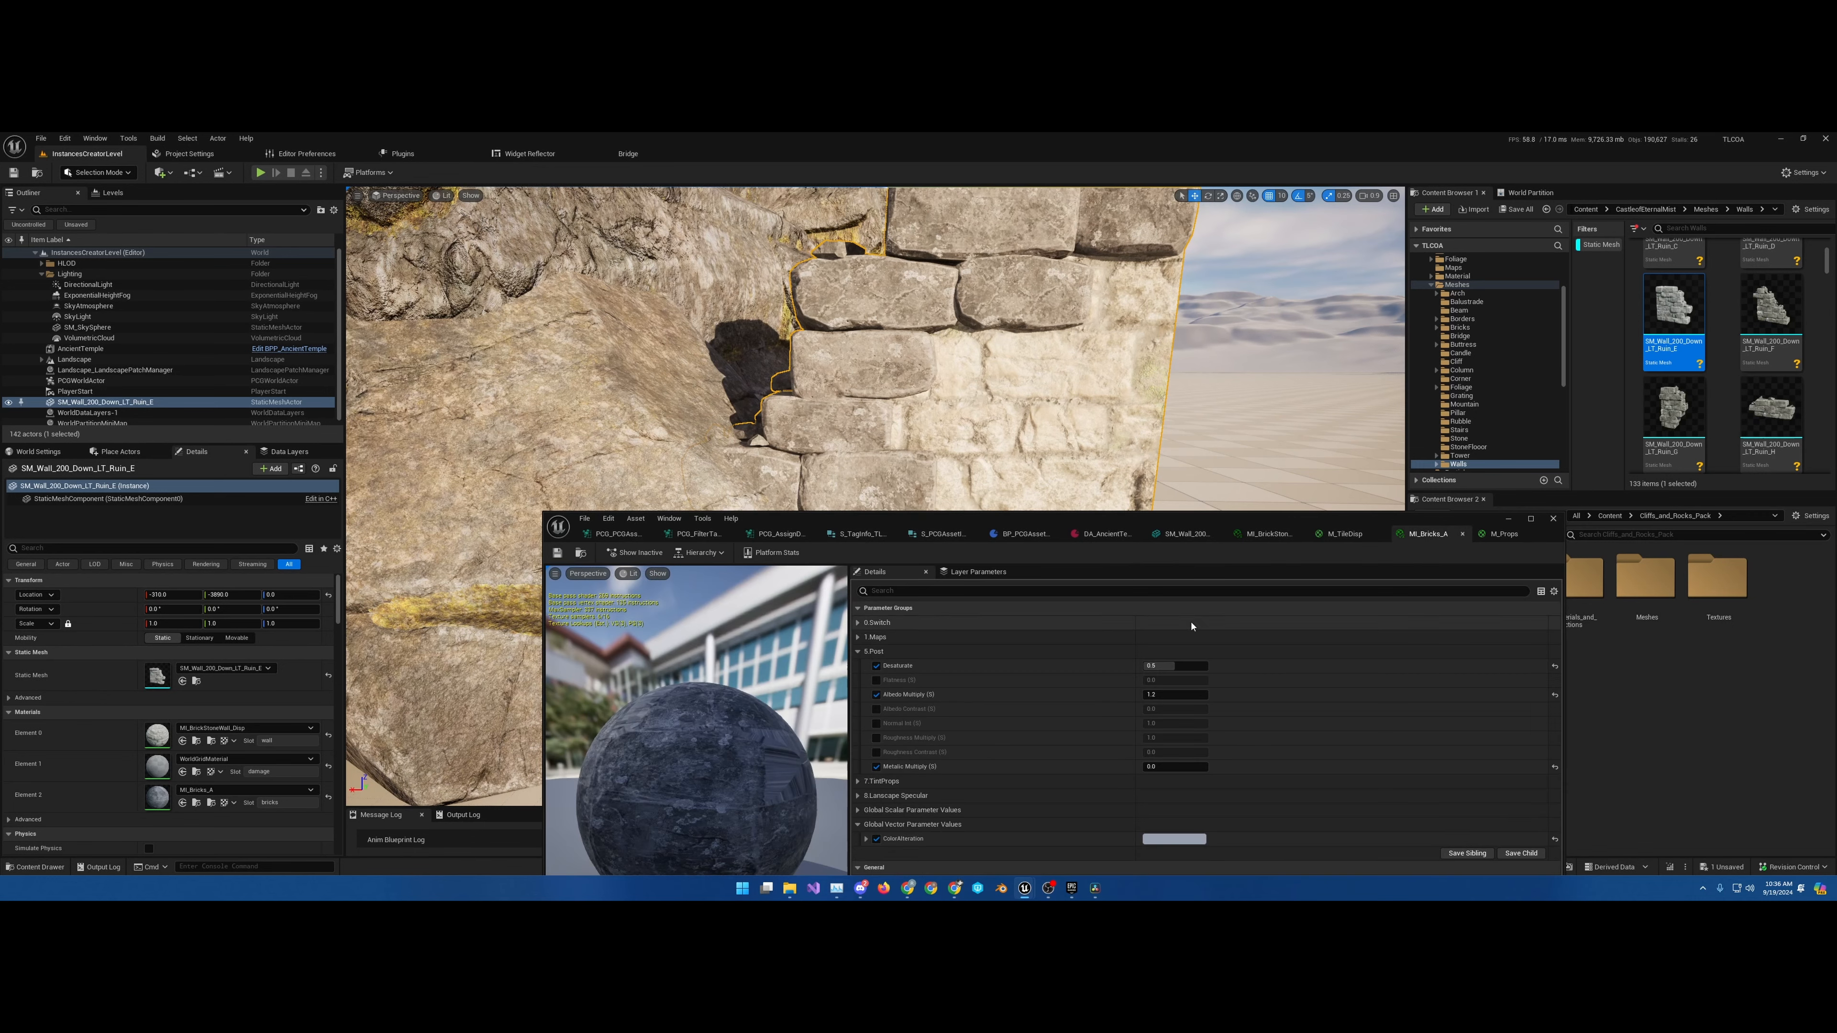
click(1344, 534)
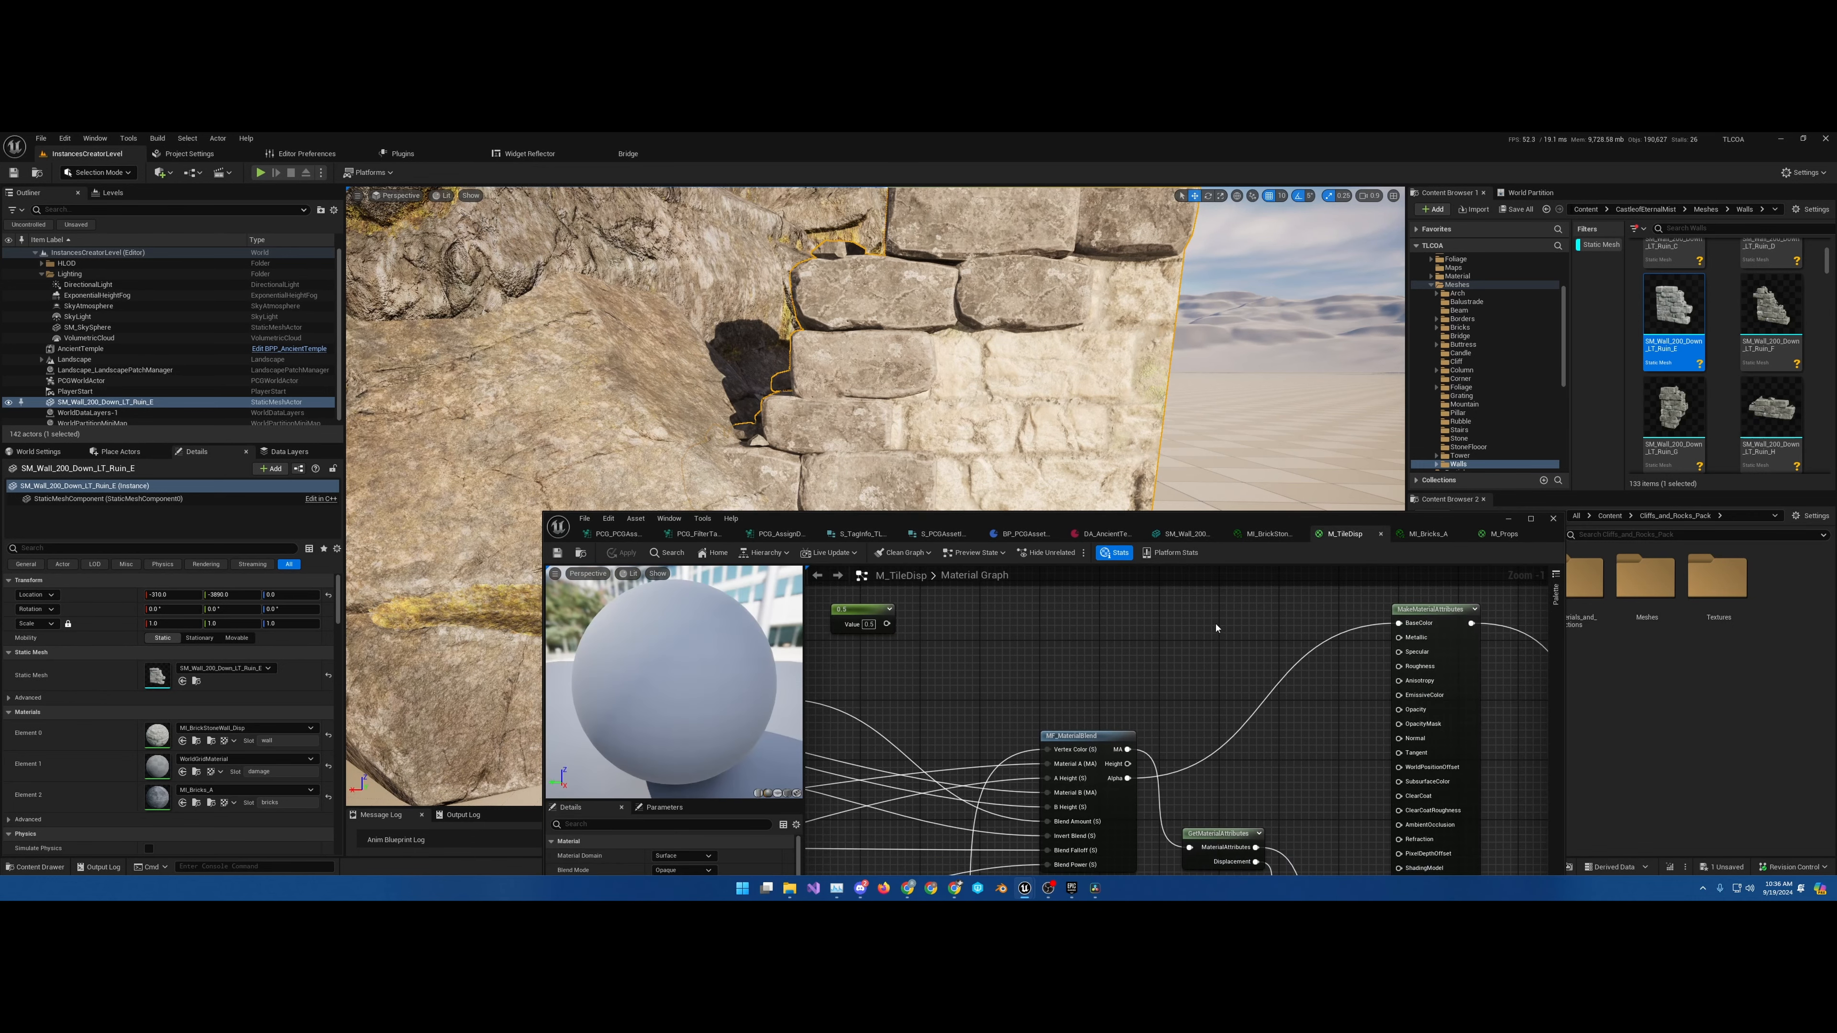
key(ctrl+v)
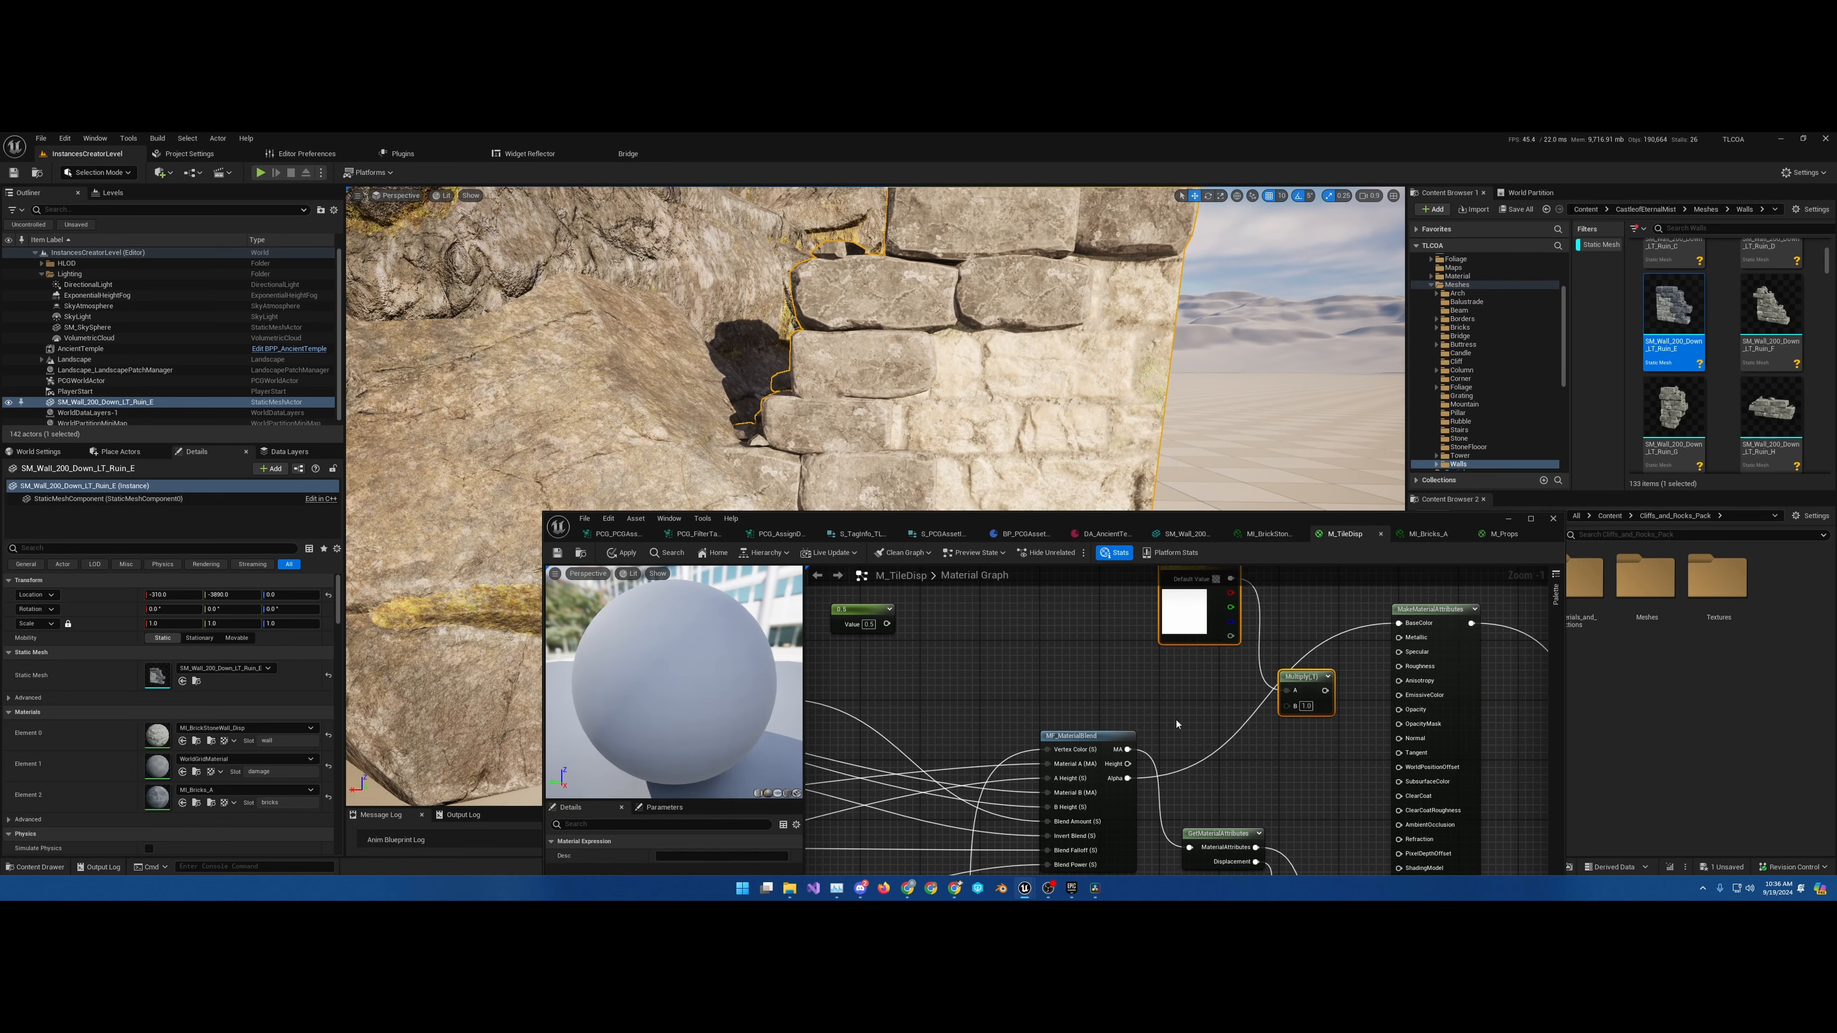
drag(1128, 778, 1406, 625)
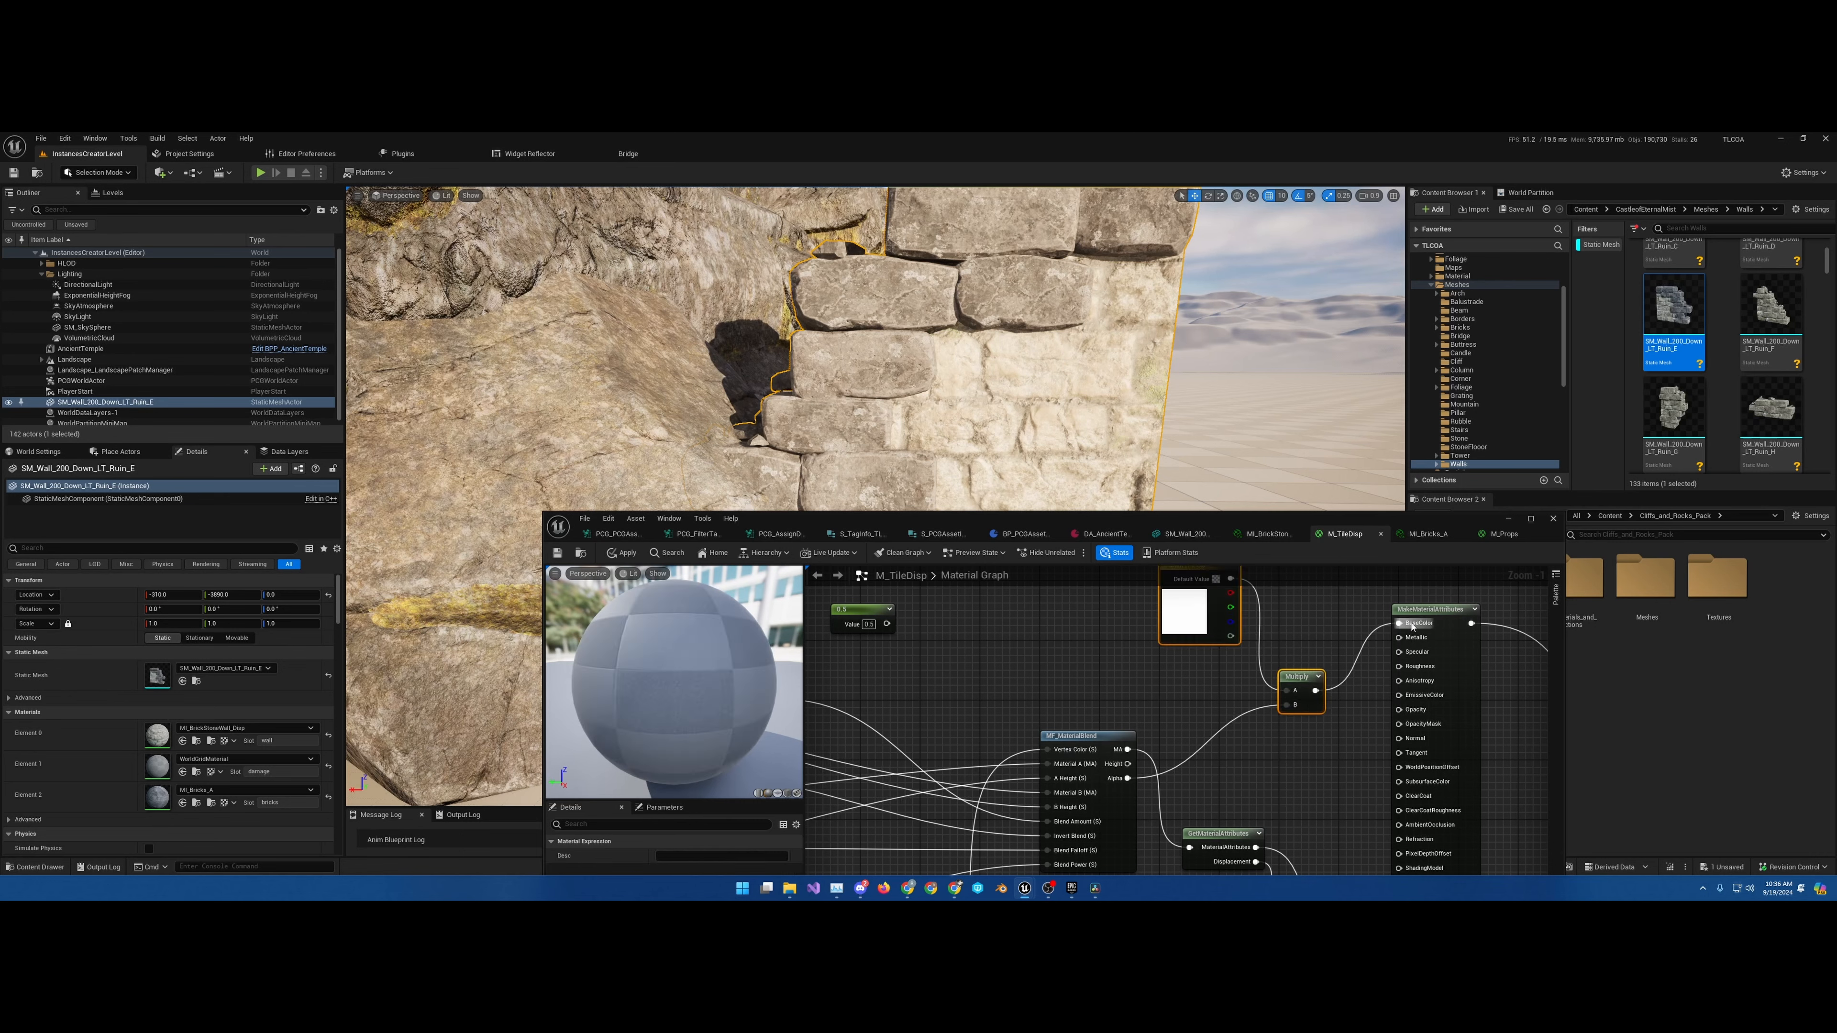
click(558, 554)
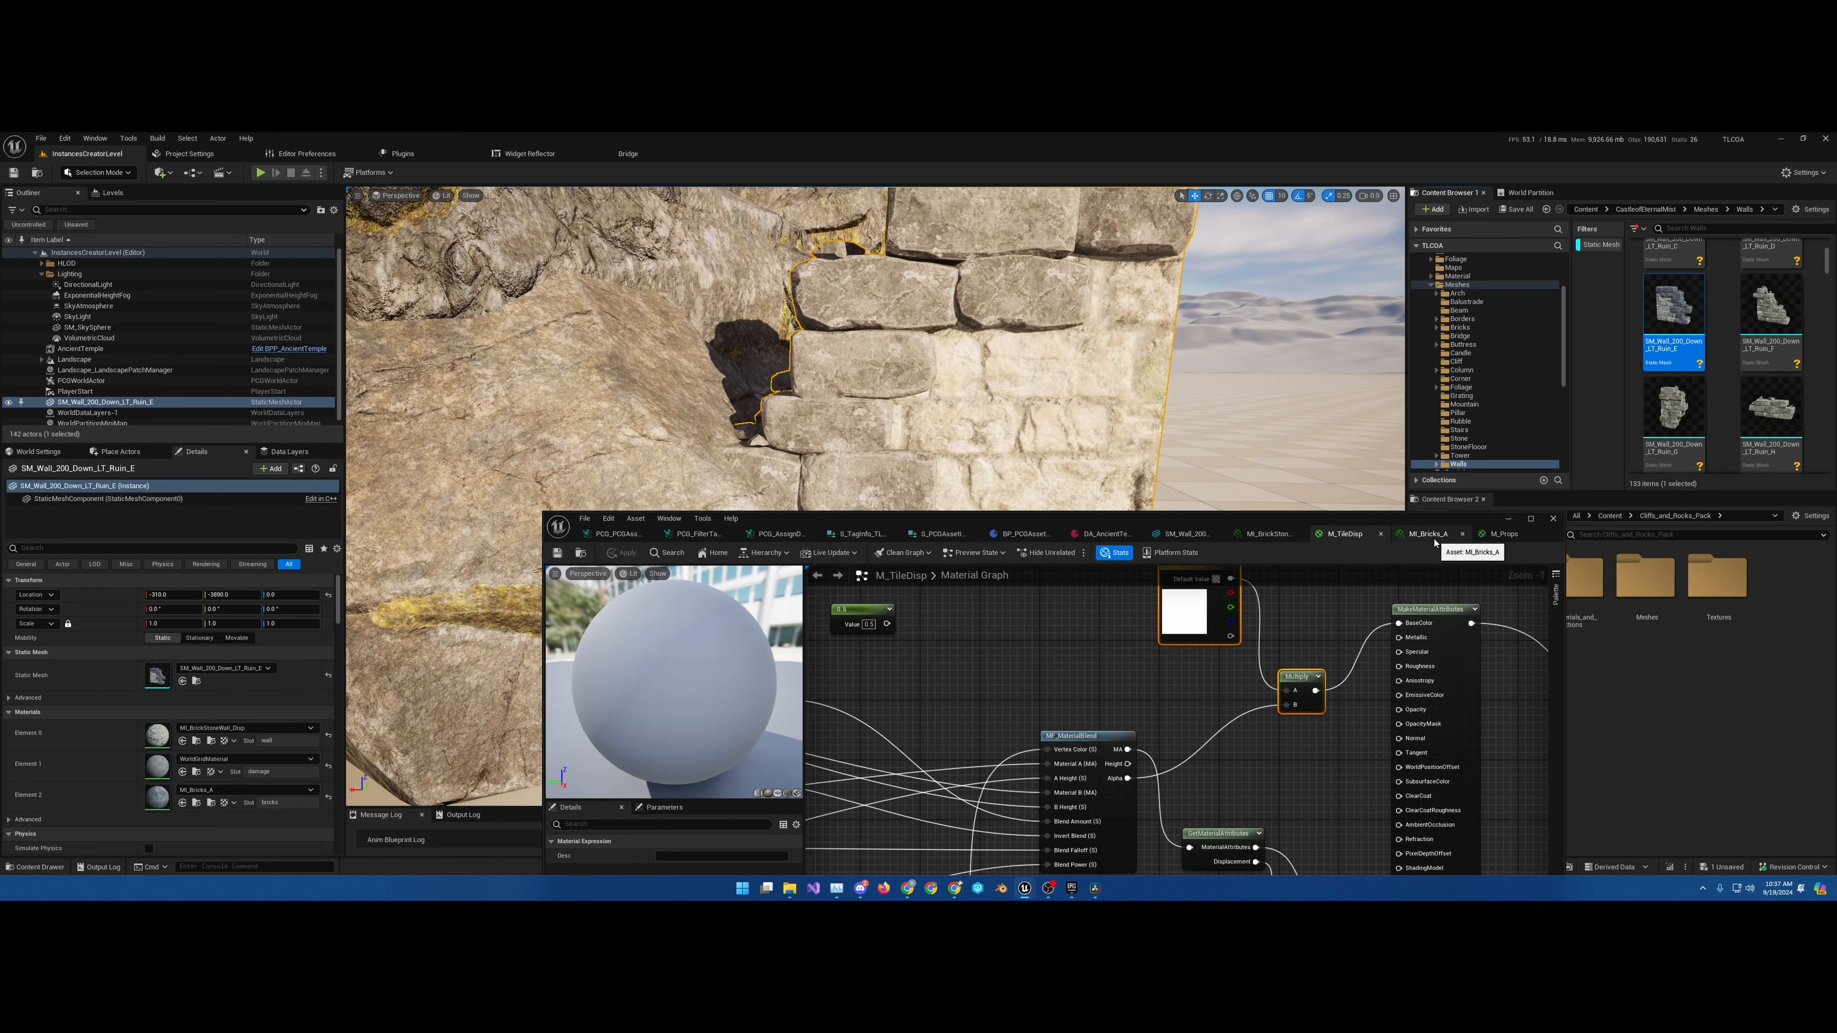
Copy the Hex Linear value of the ColorAlteration parameter from MI_Bricks_A without changing its color
click(1268, 536)
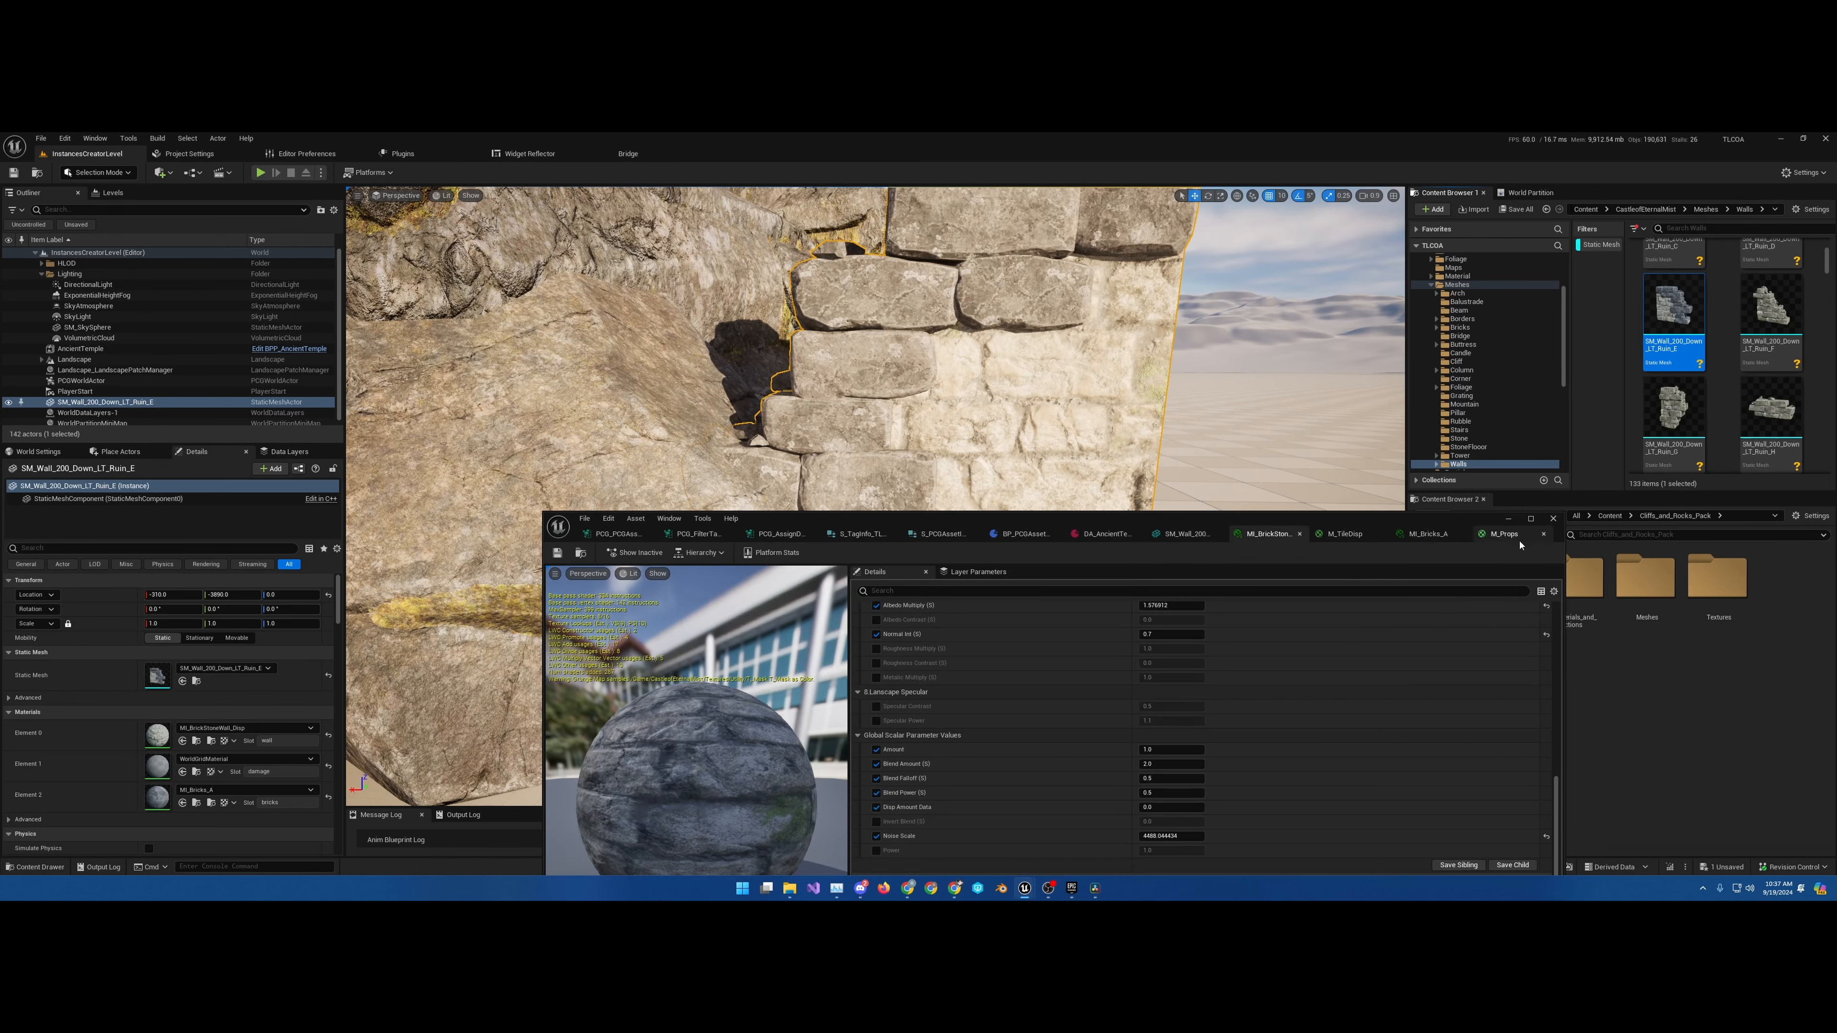
click(1502, 534)
click(1419, 535)
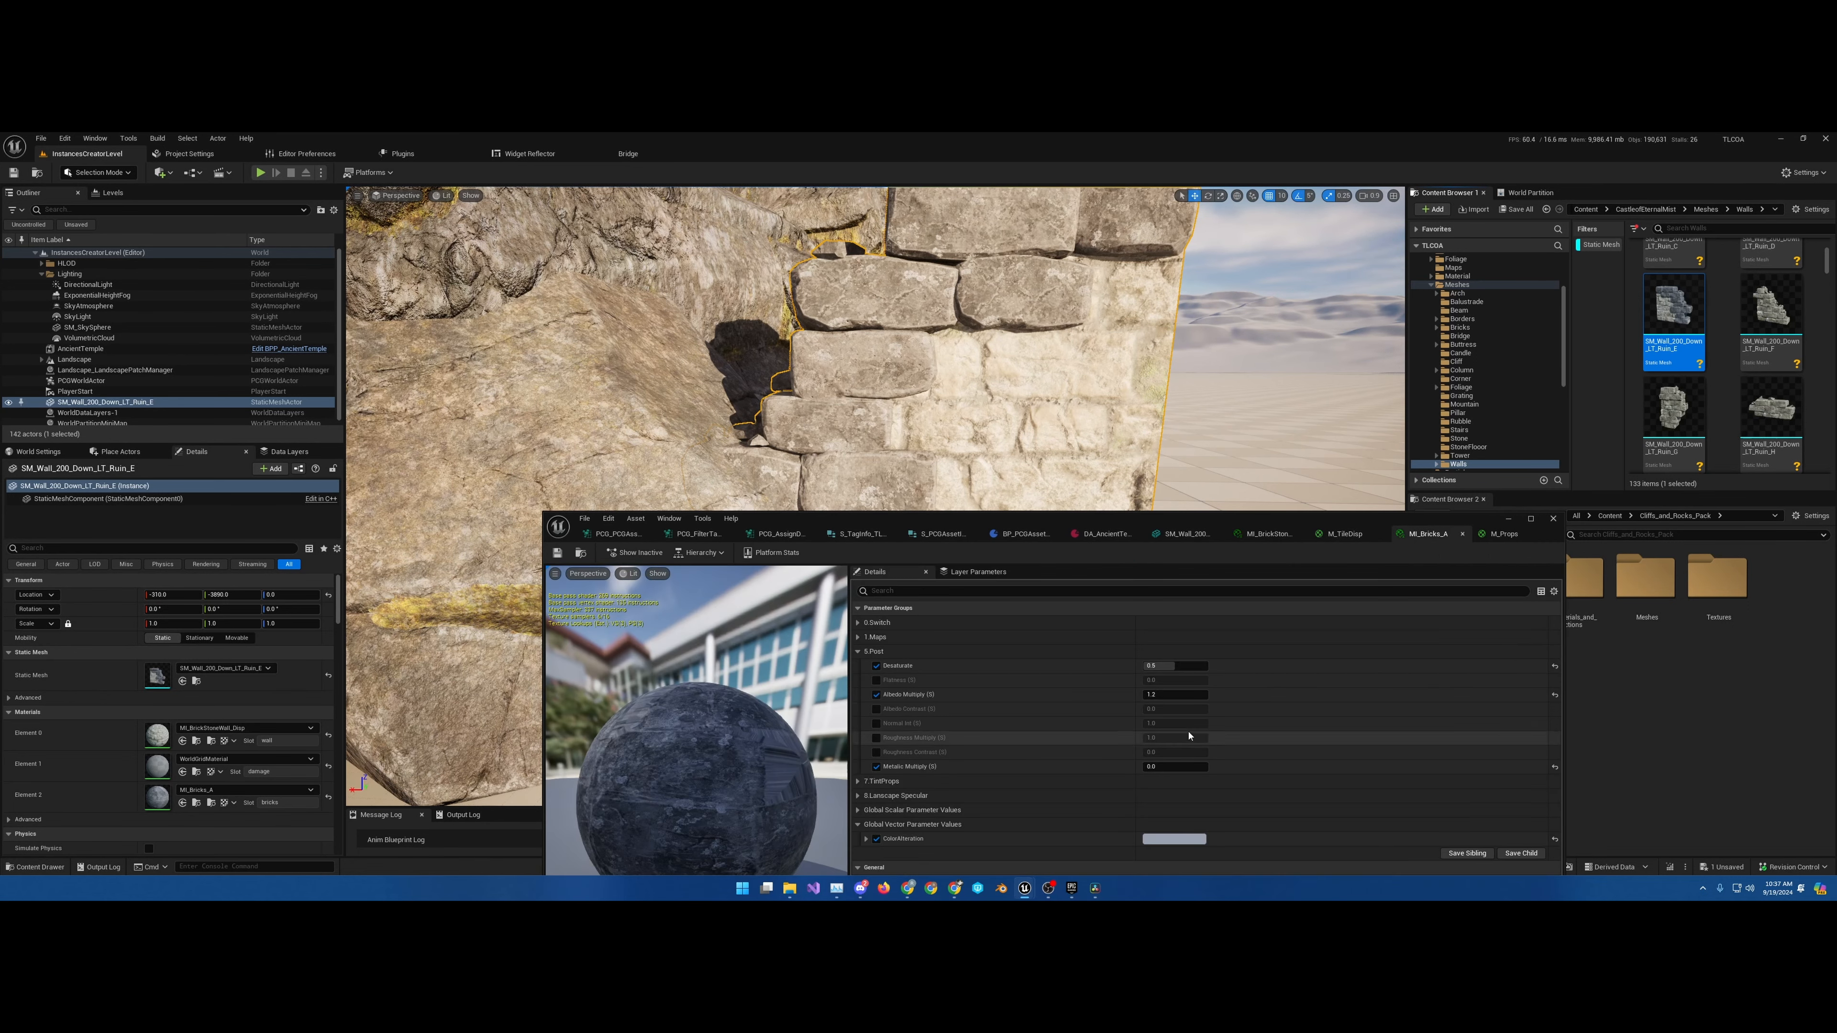
right_click(1183, 847)
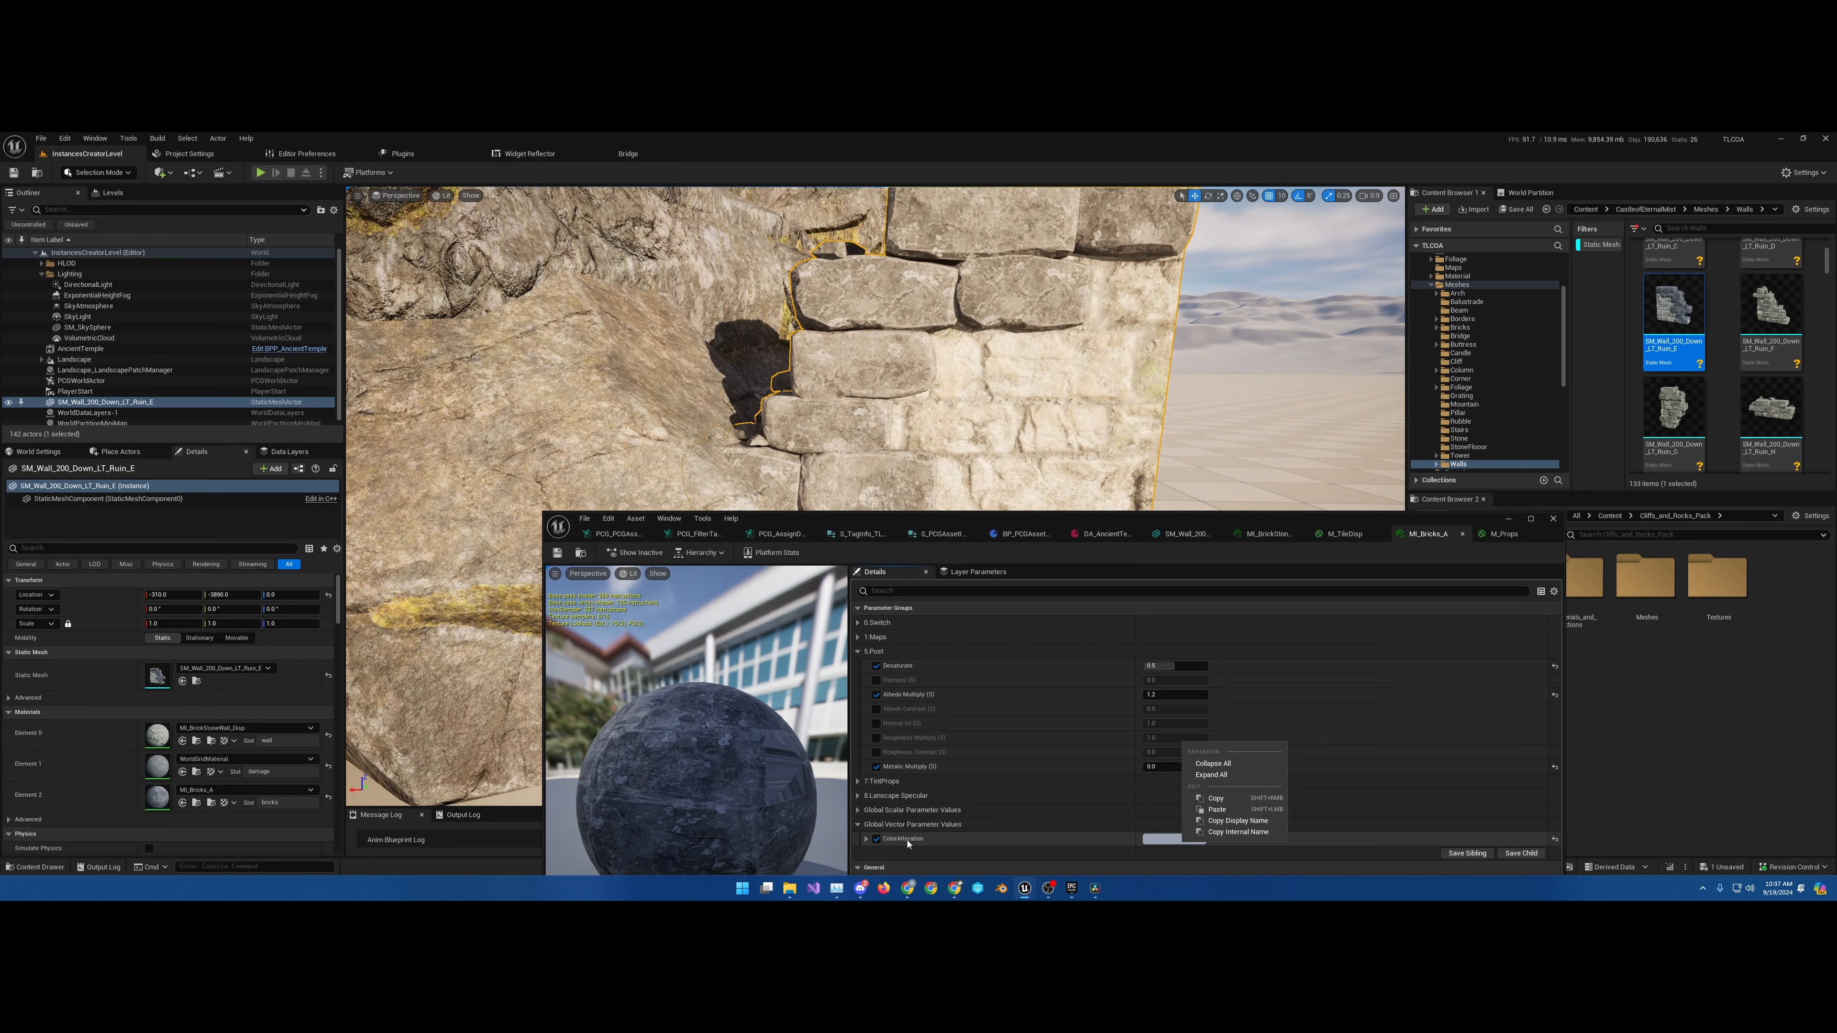
click(1171, 841)
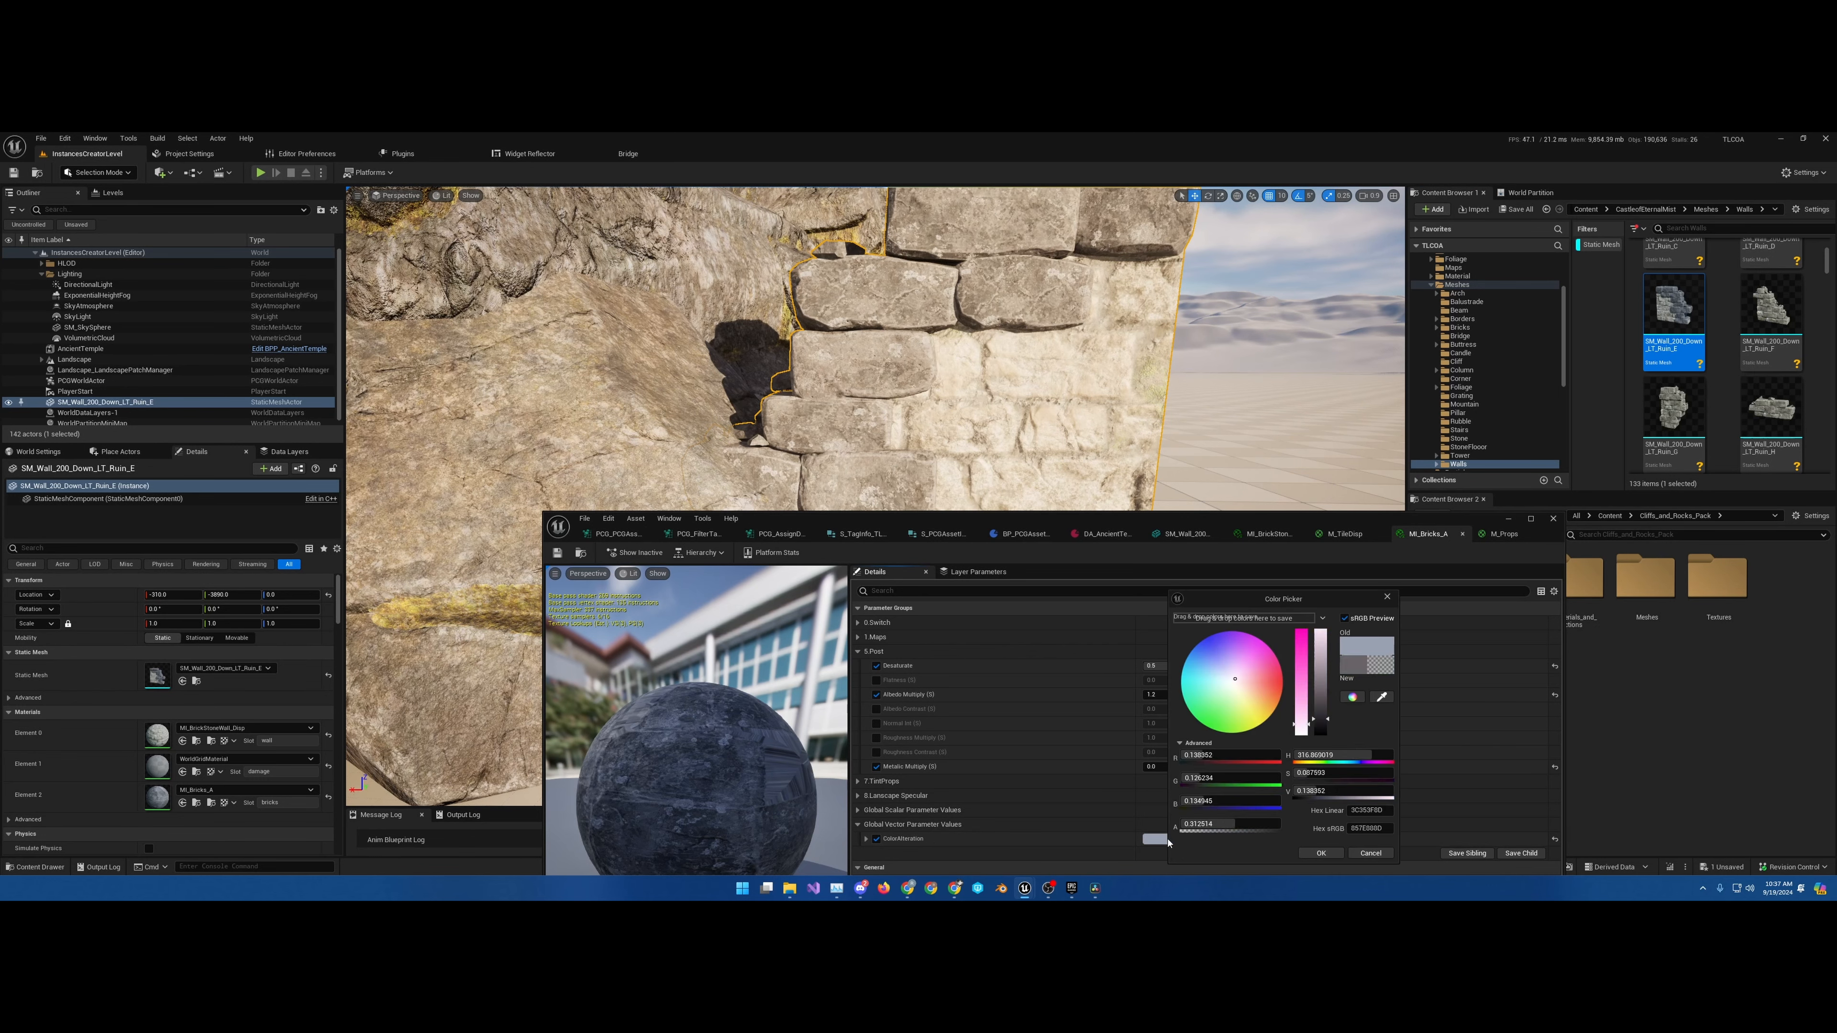
double_click(1369, 811)
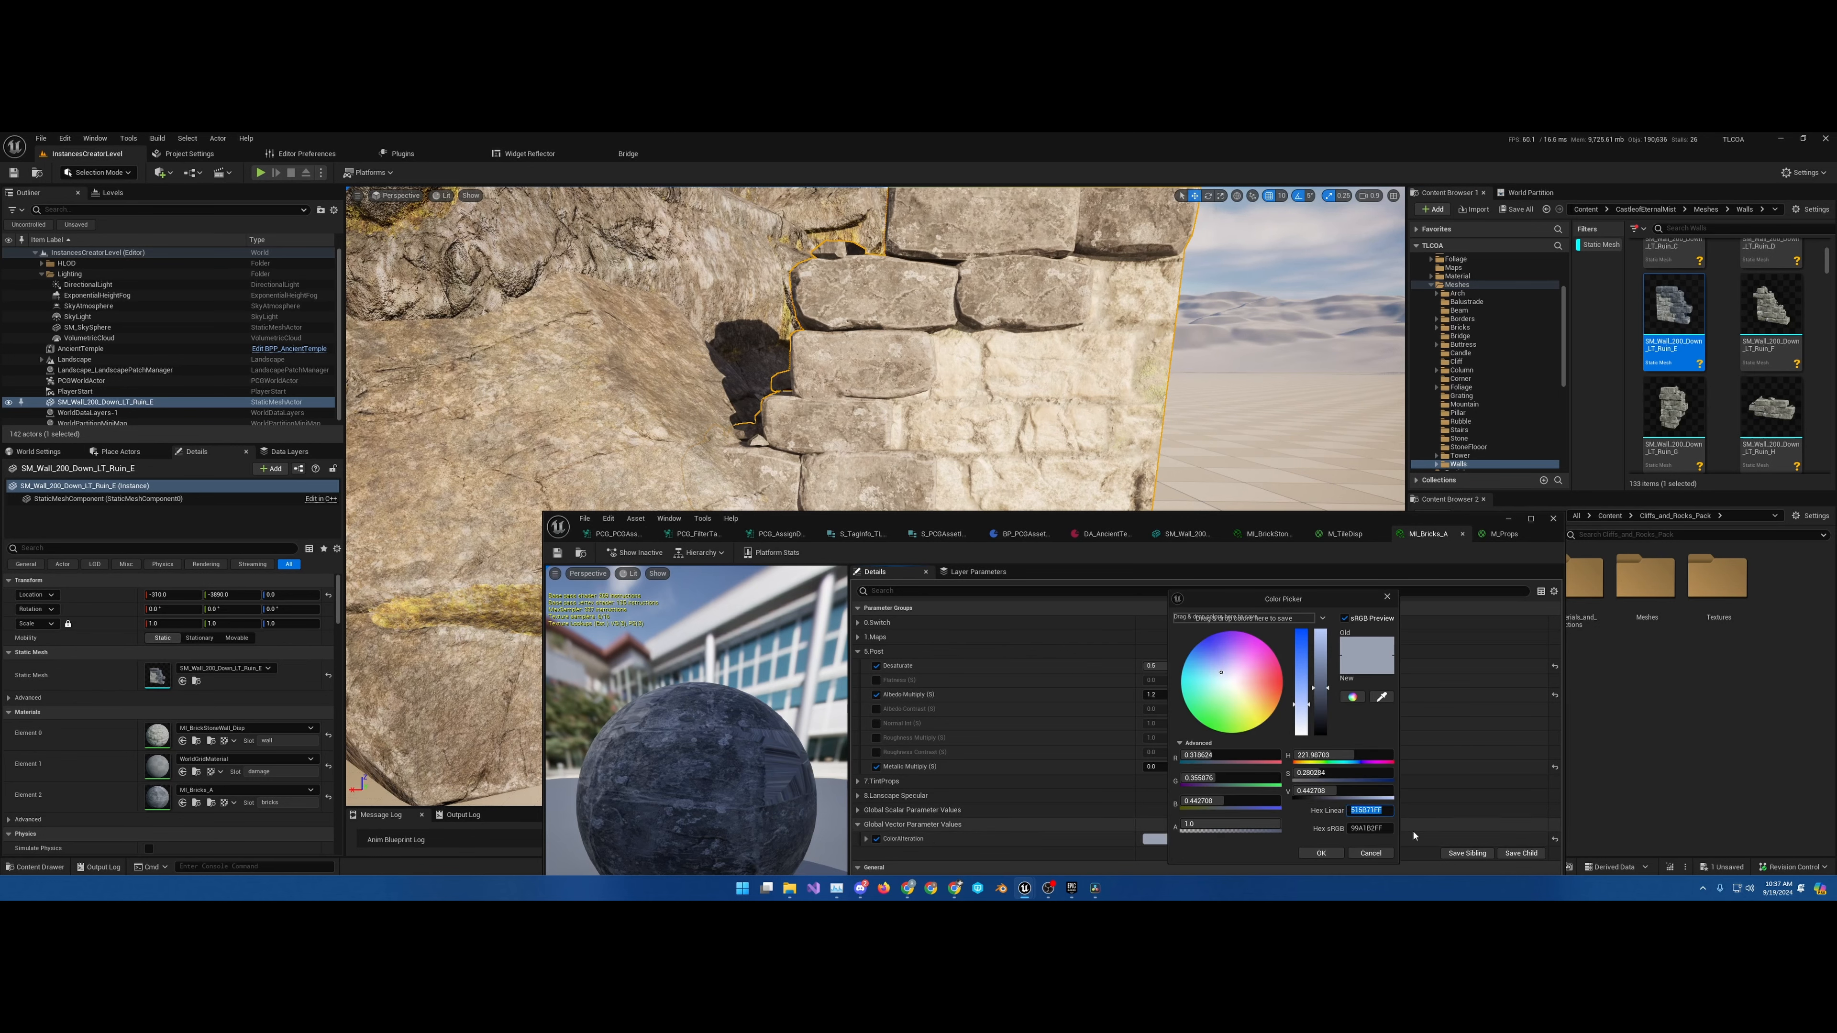
click(1369, 856)
click(1370, 857)
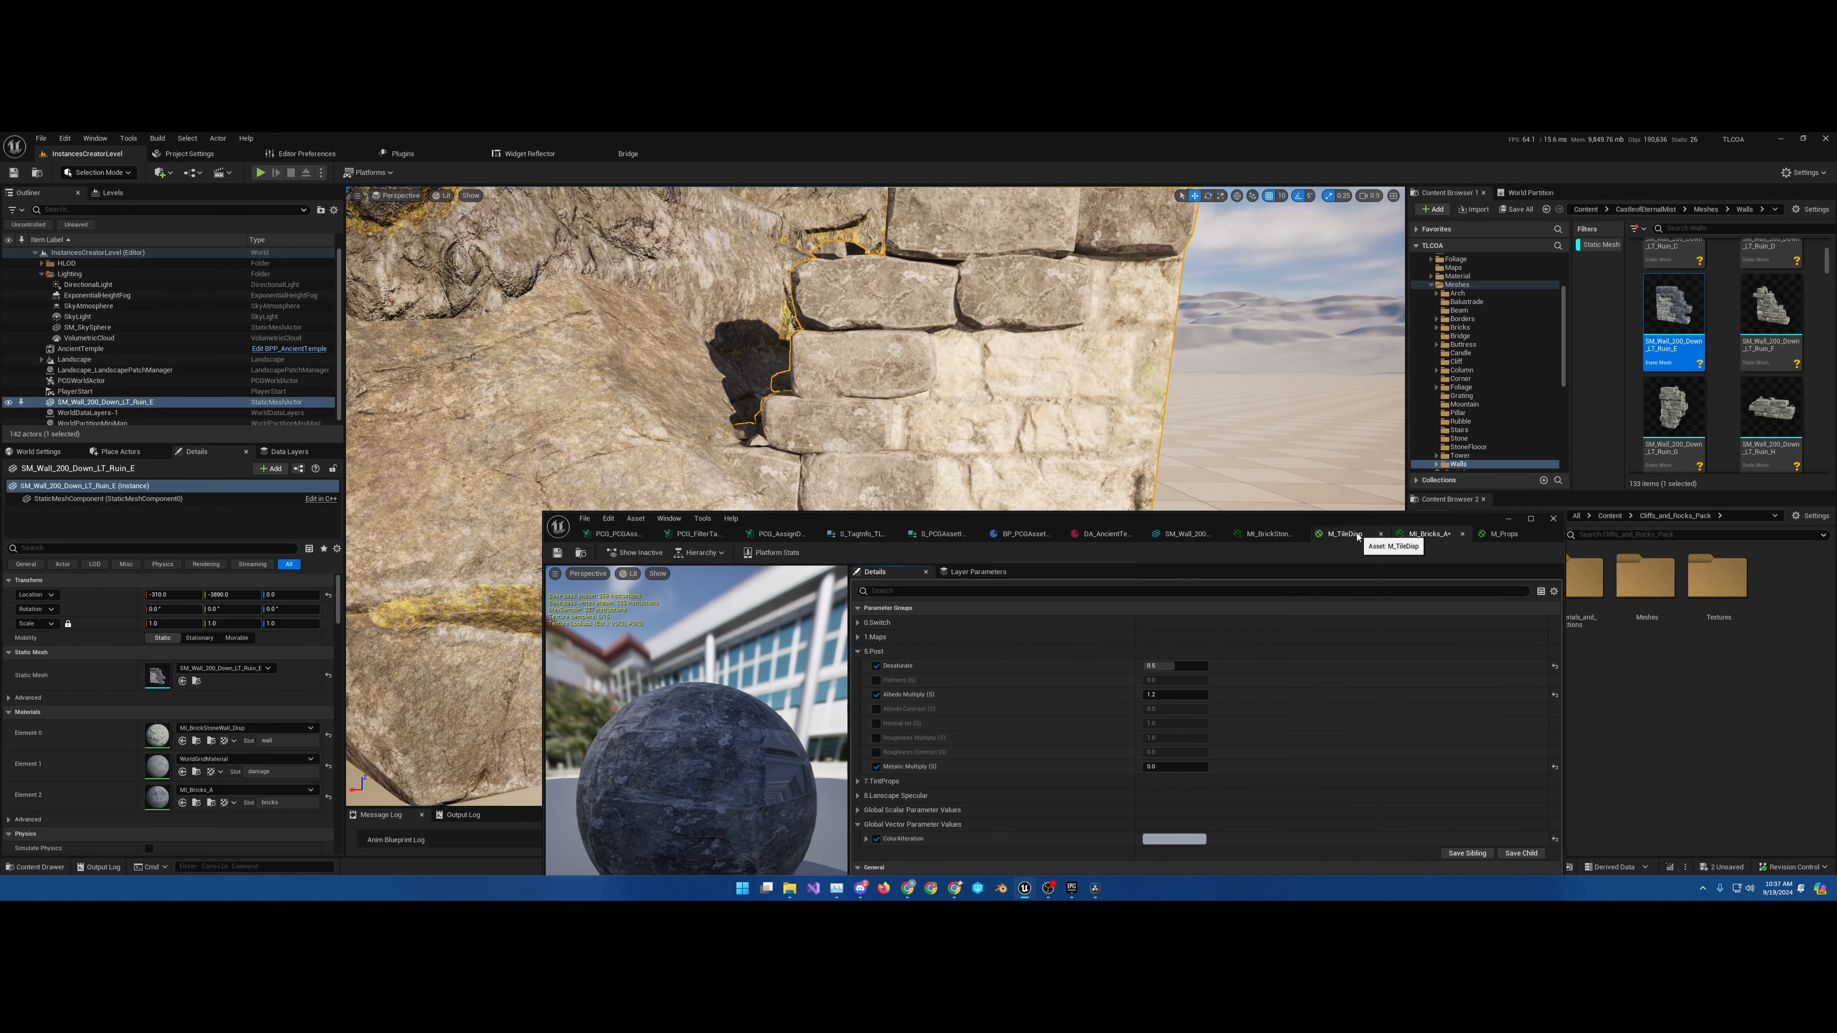
Check the brick wall instance for ColorAlteration and trace the M_TileDisp graph through its TileDebug, RGB Mask Debug and VC Debug switches
click(1265, 533)
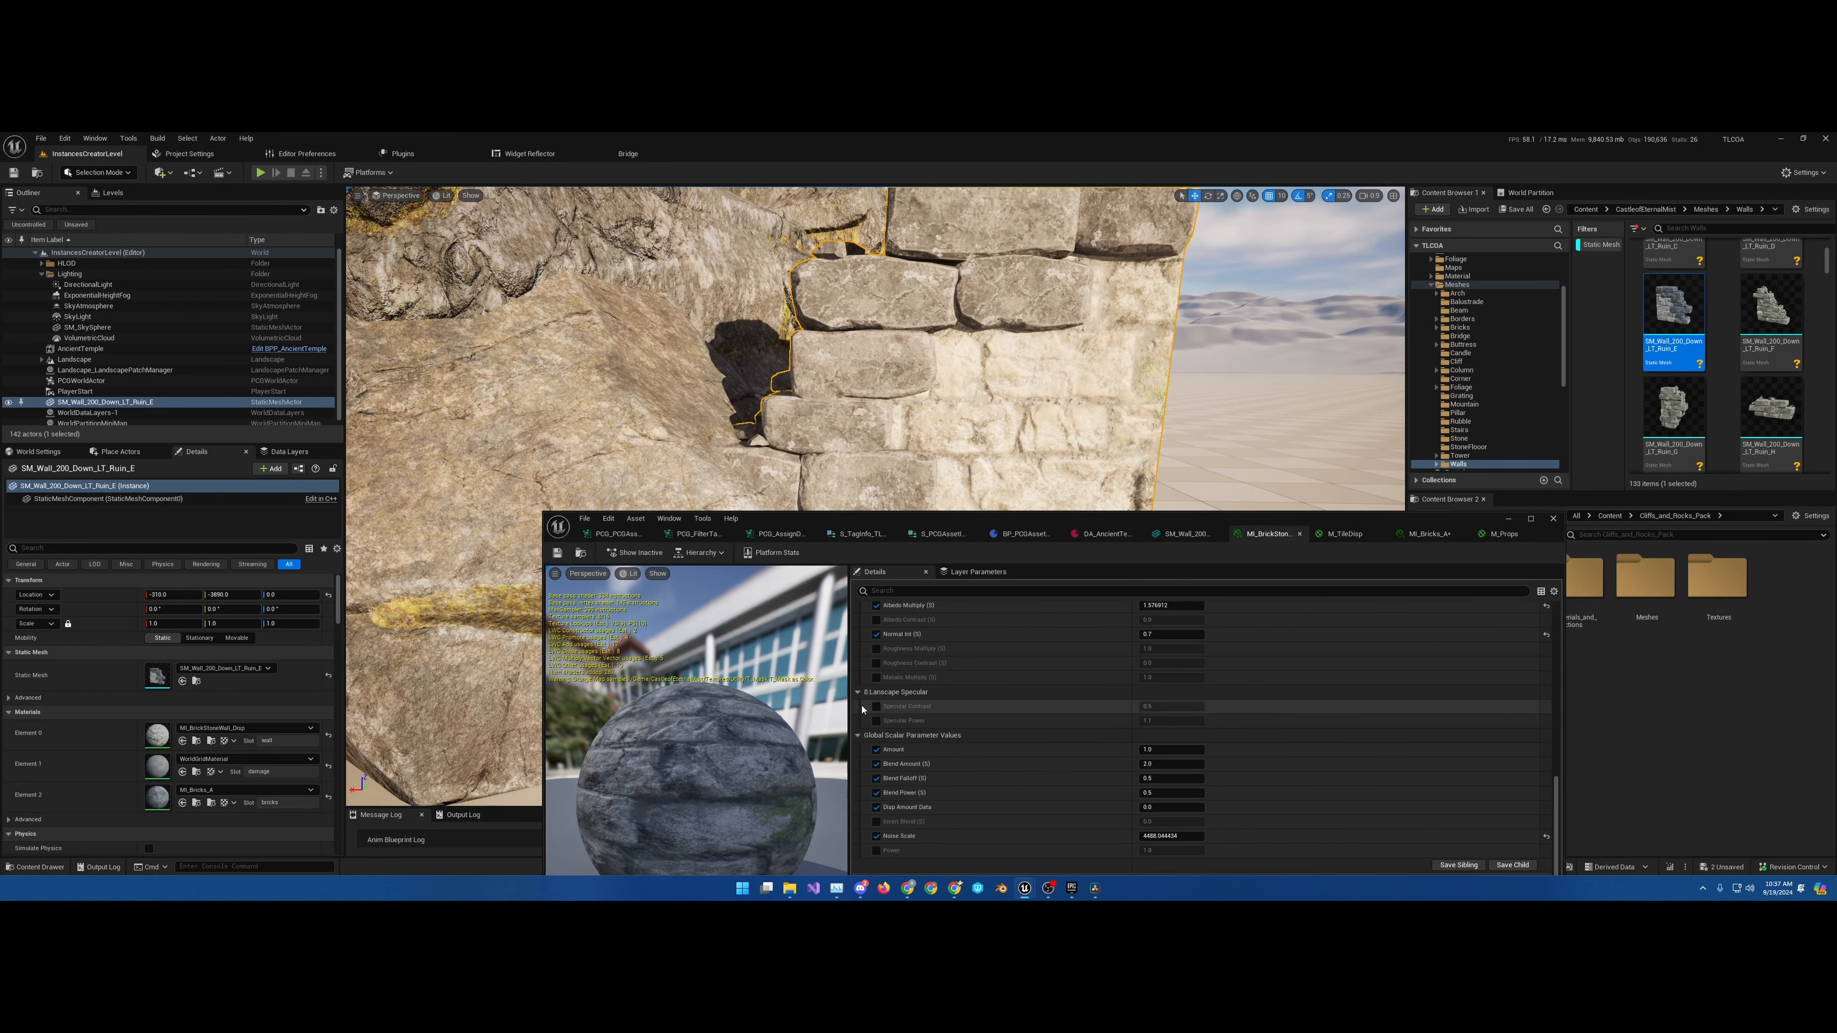
click(858, 736)
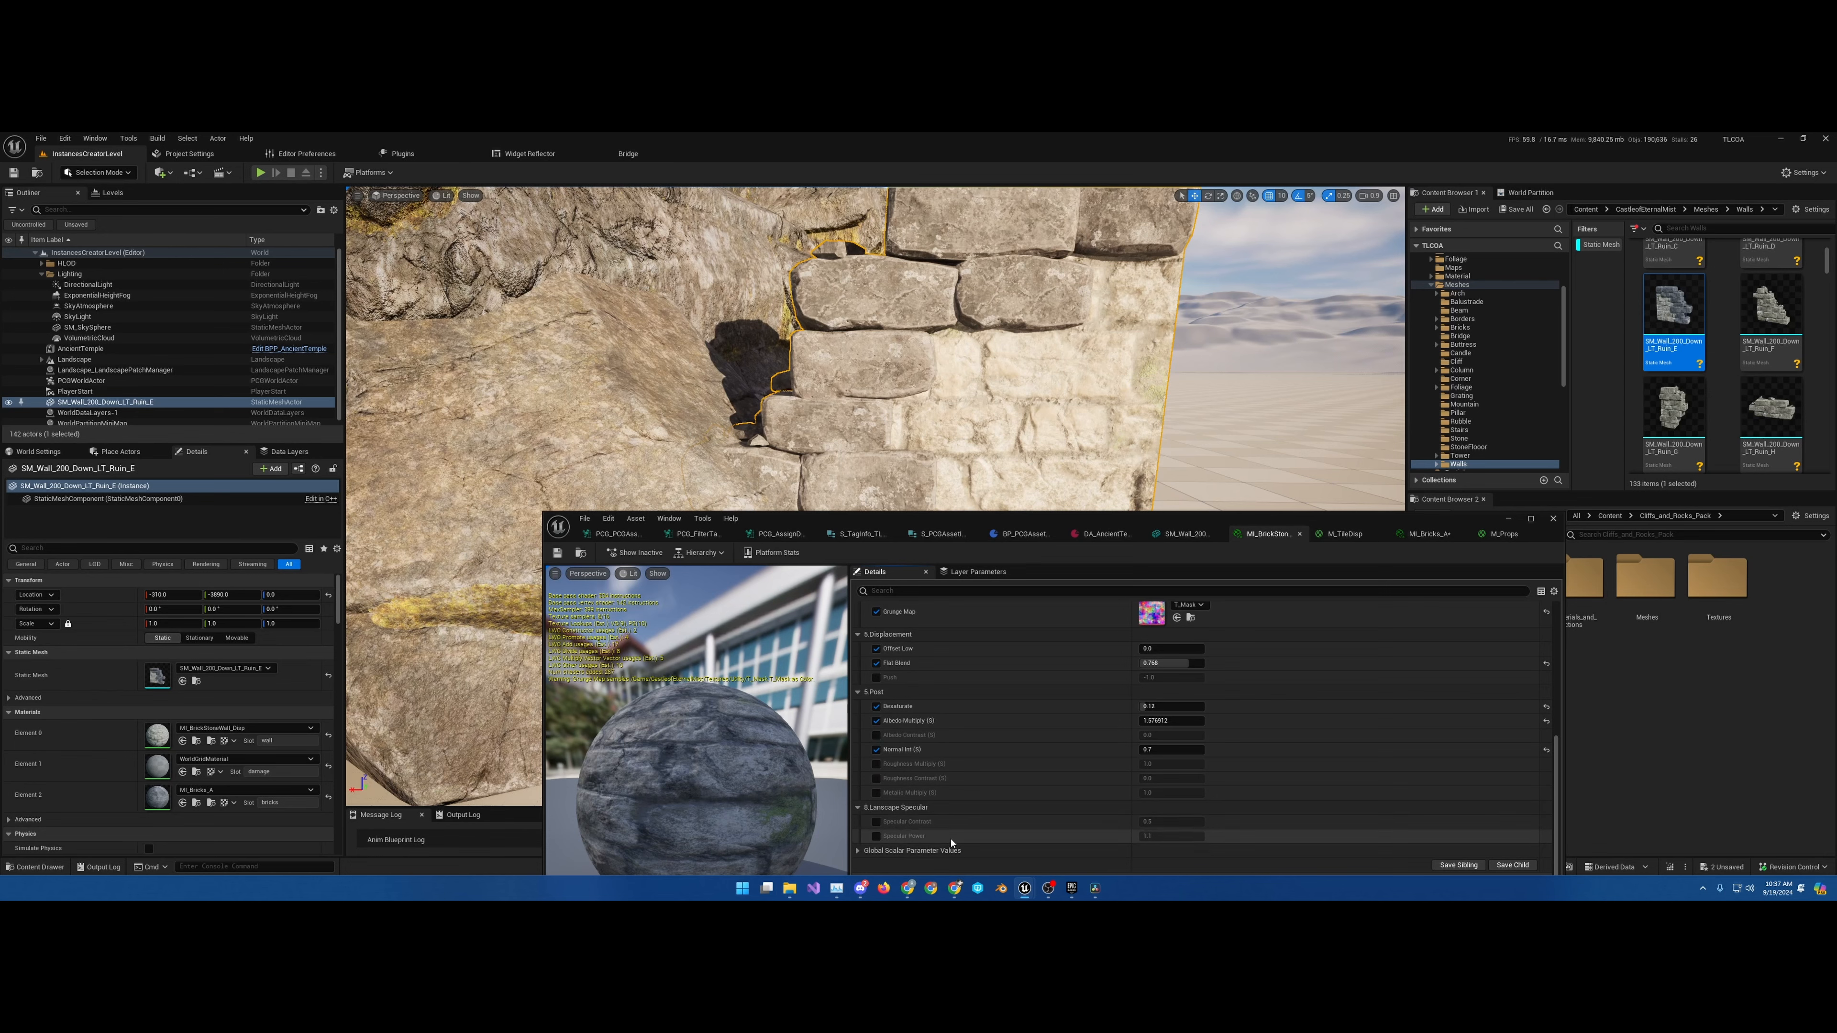
click(1341, 533)
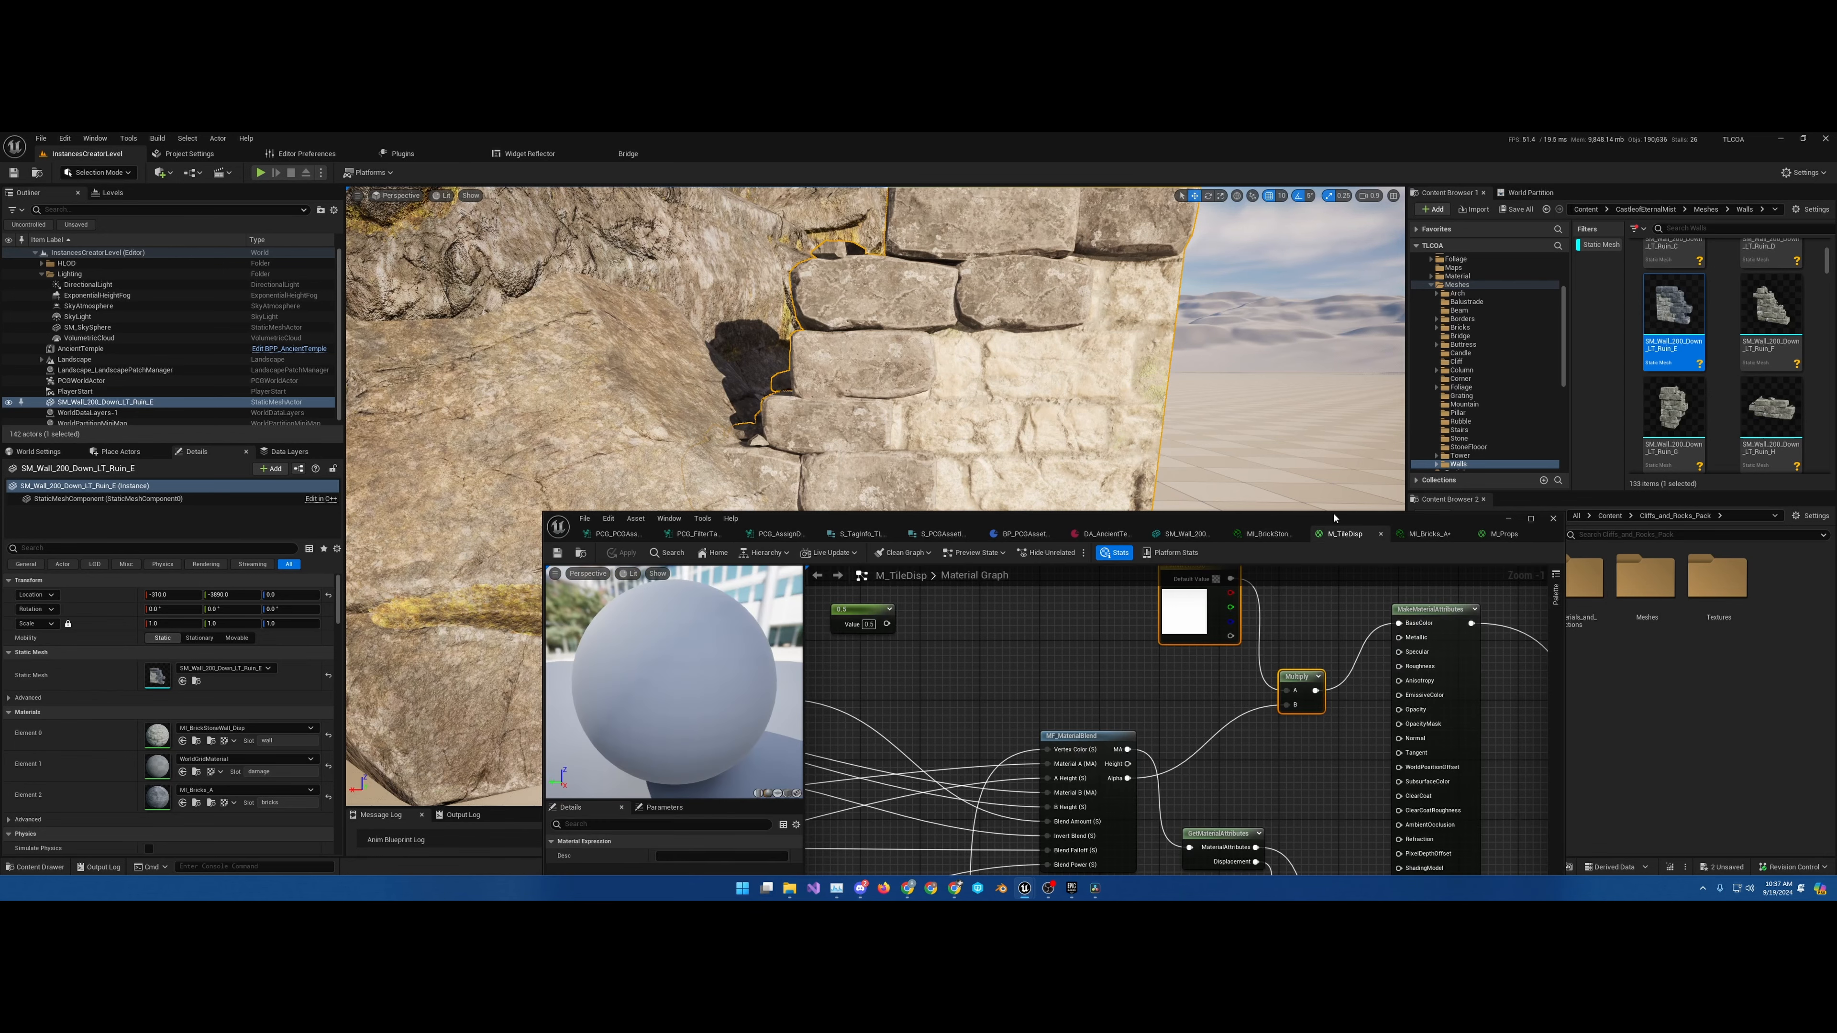
drag(1330, 521, 1304, 436)
right_drag(1381, 583, 1176, 457)
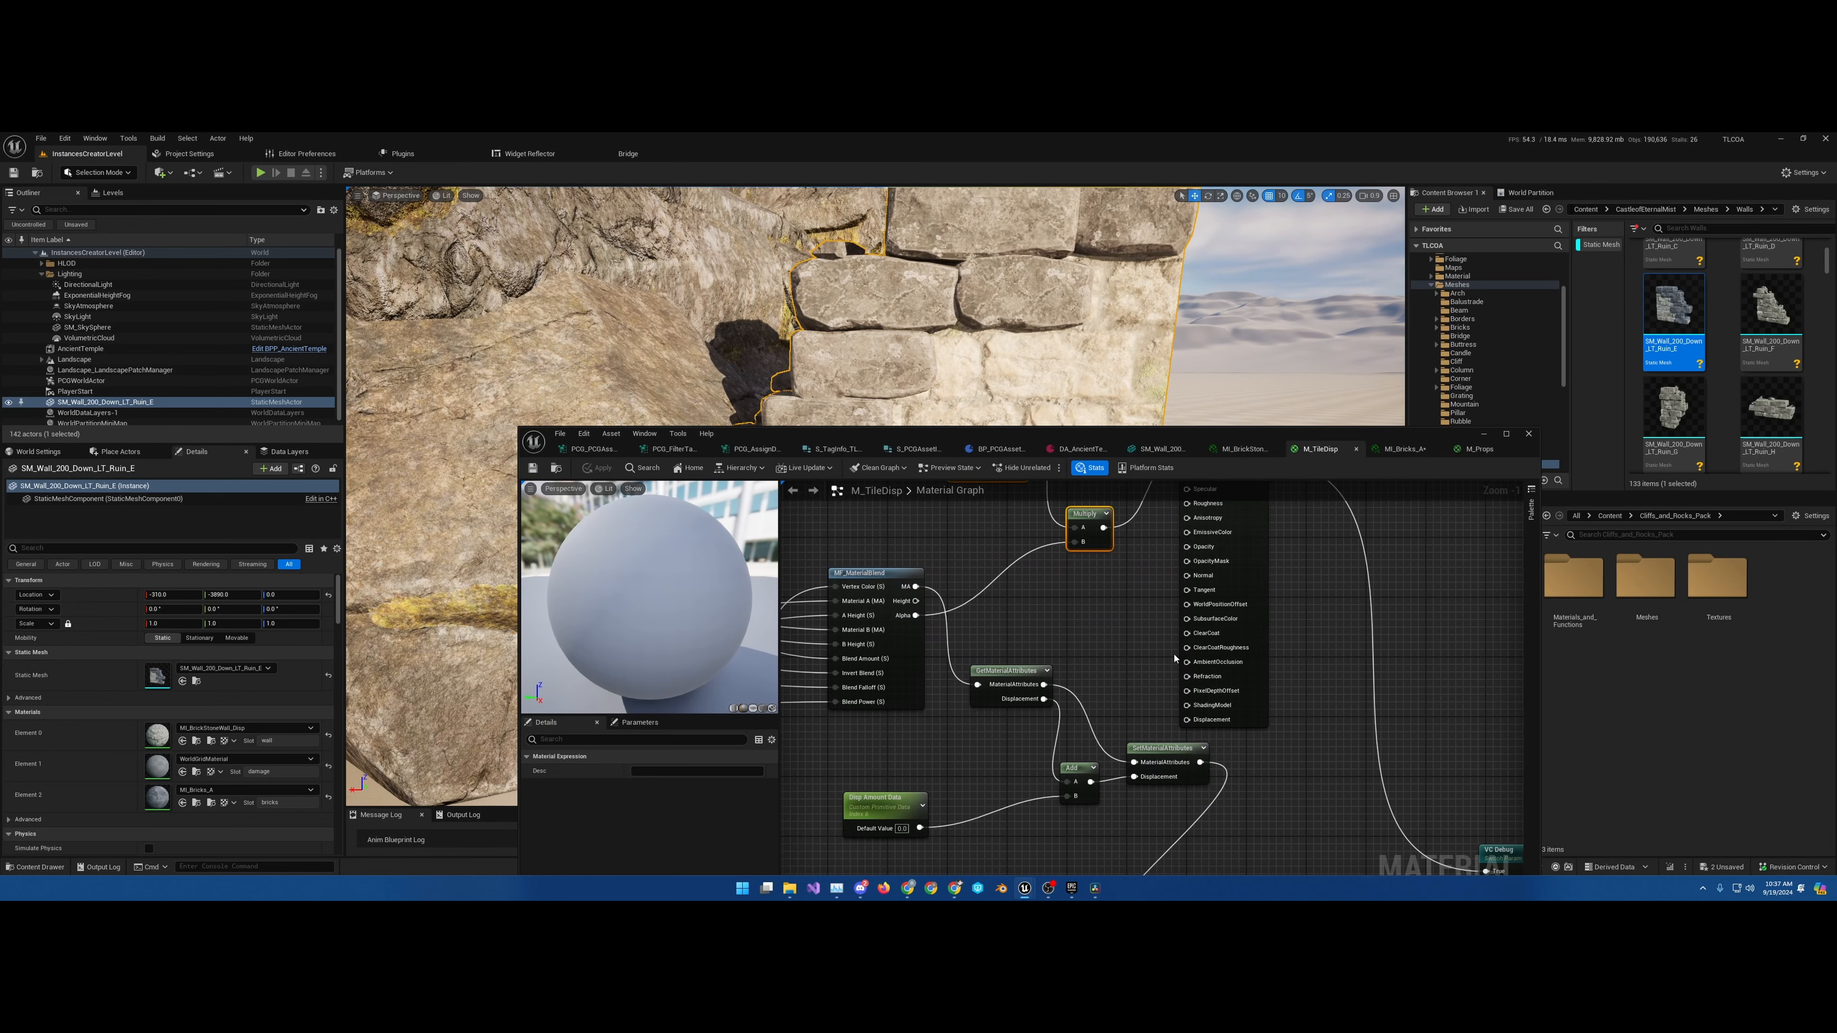
scroll(1125, 660, down, 3)
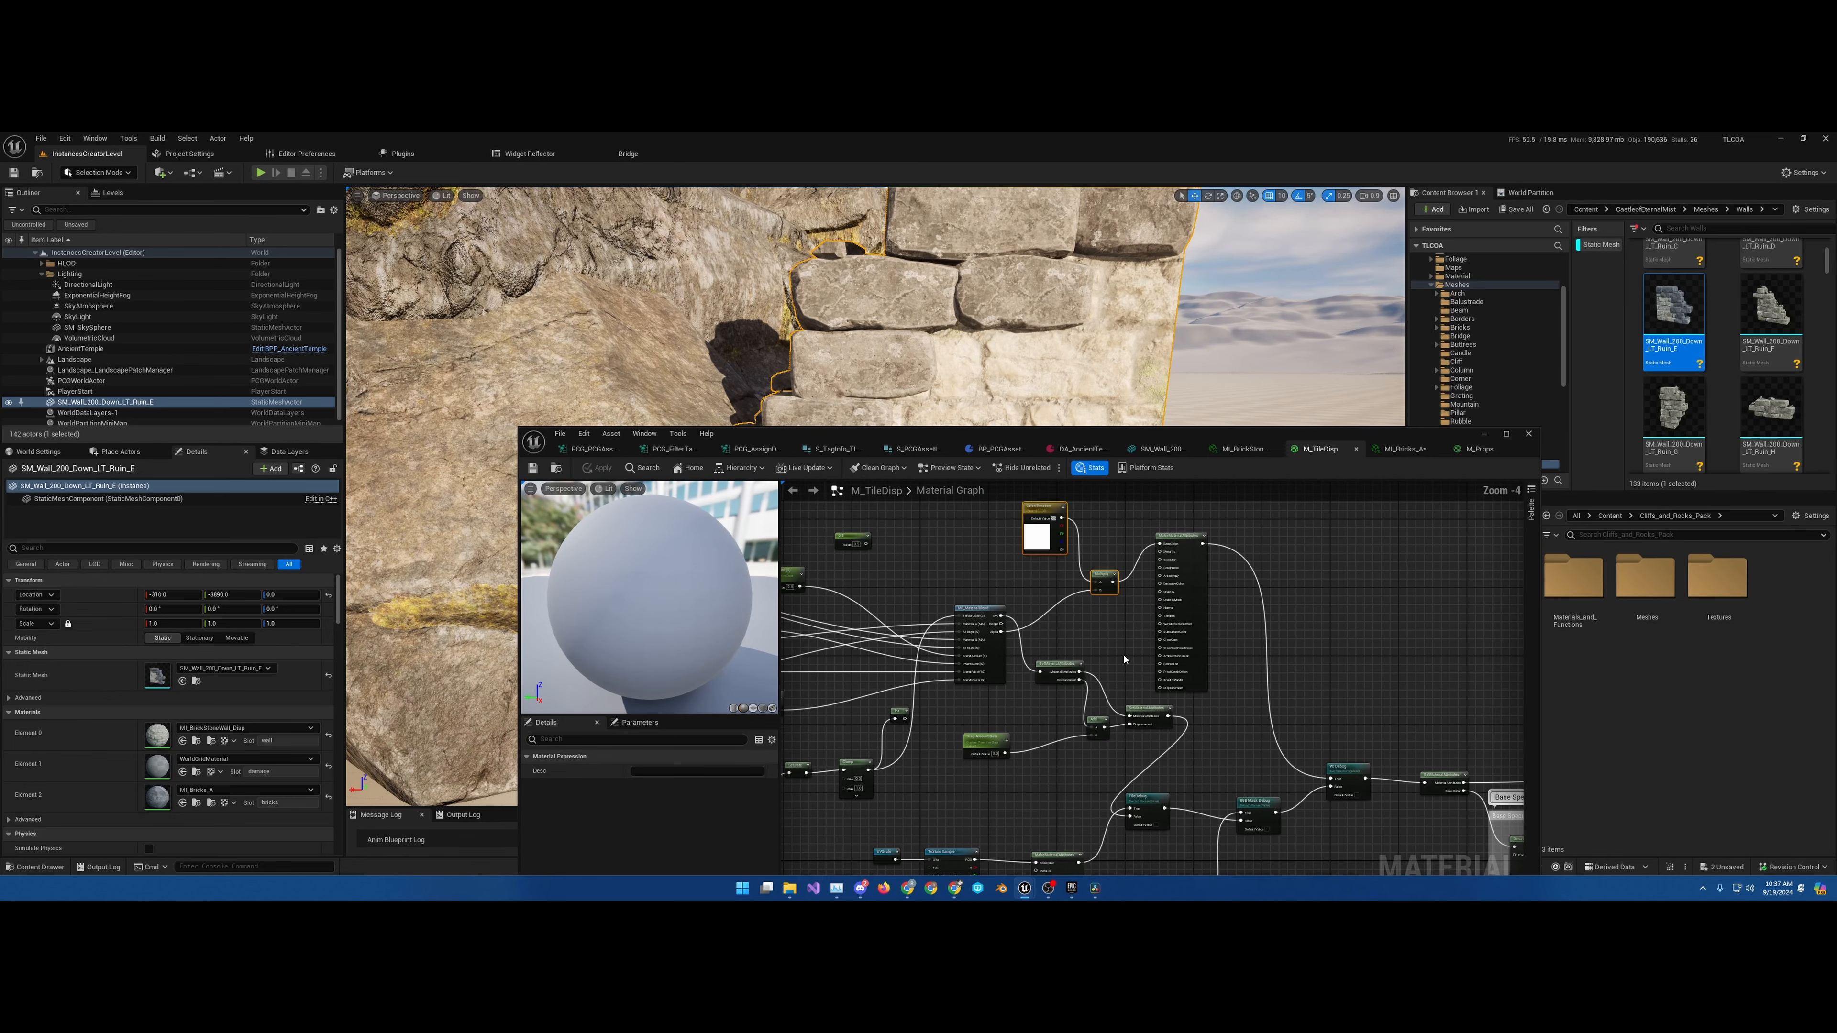
scroll(1134, 648, up, 4)
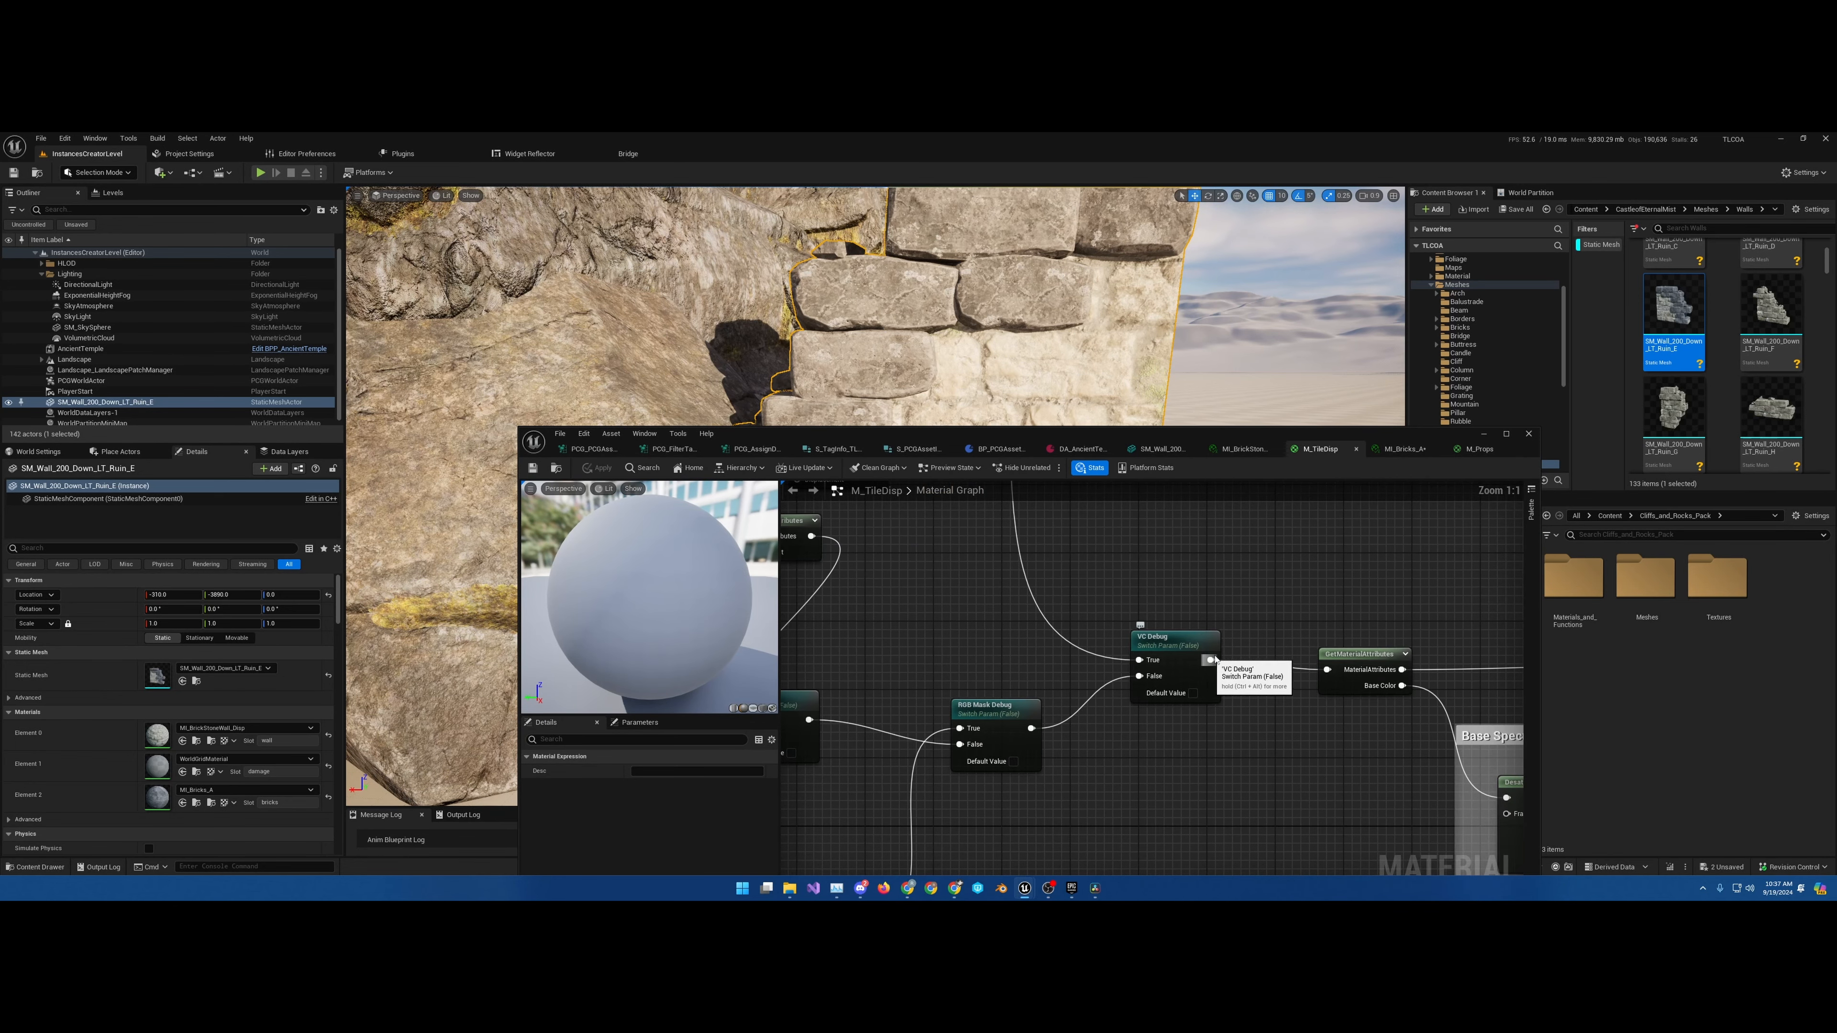
scroll(1215, 655, down, 4)
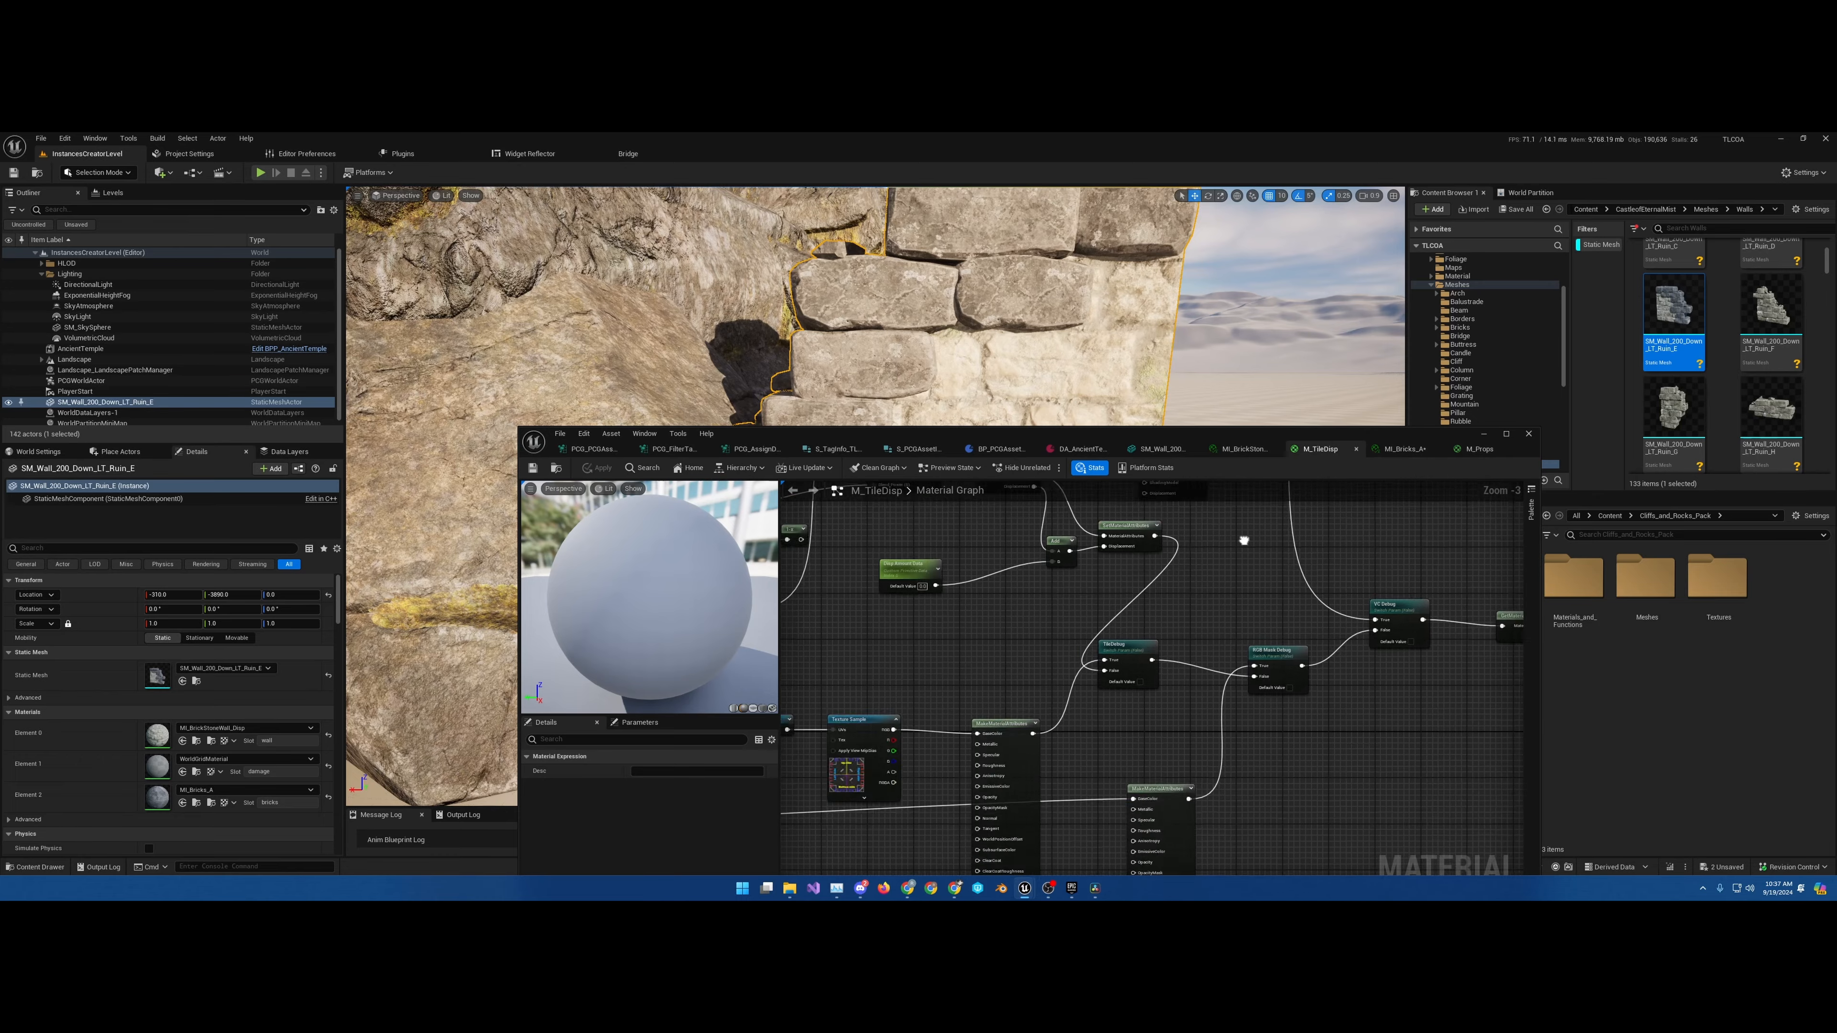
right_drag(1242, 533, 1438, 471)
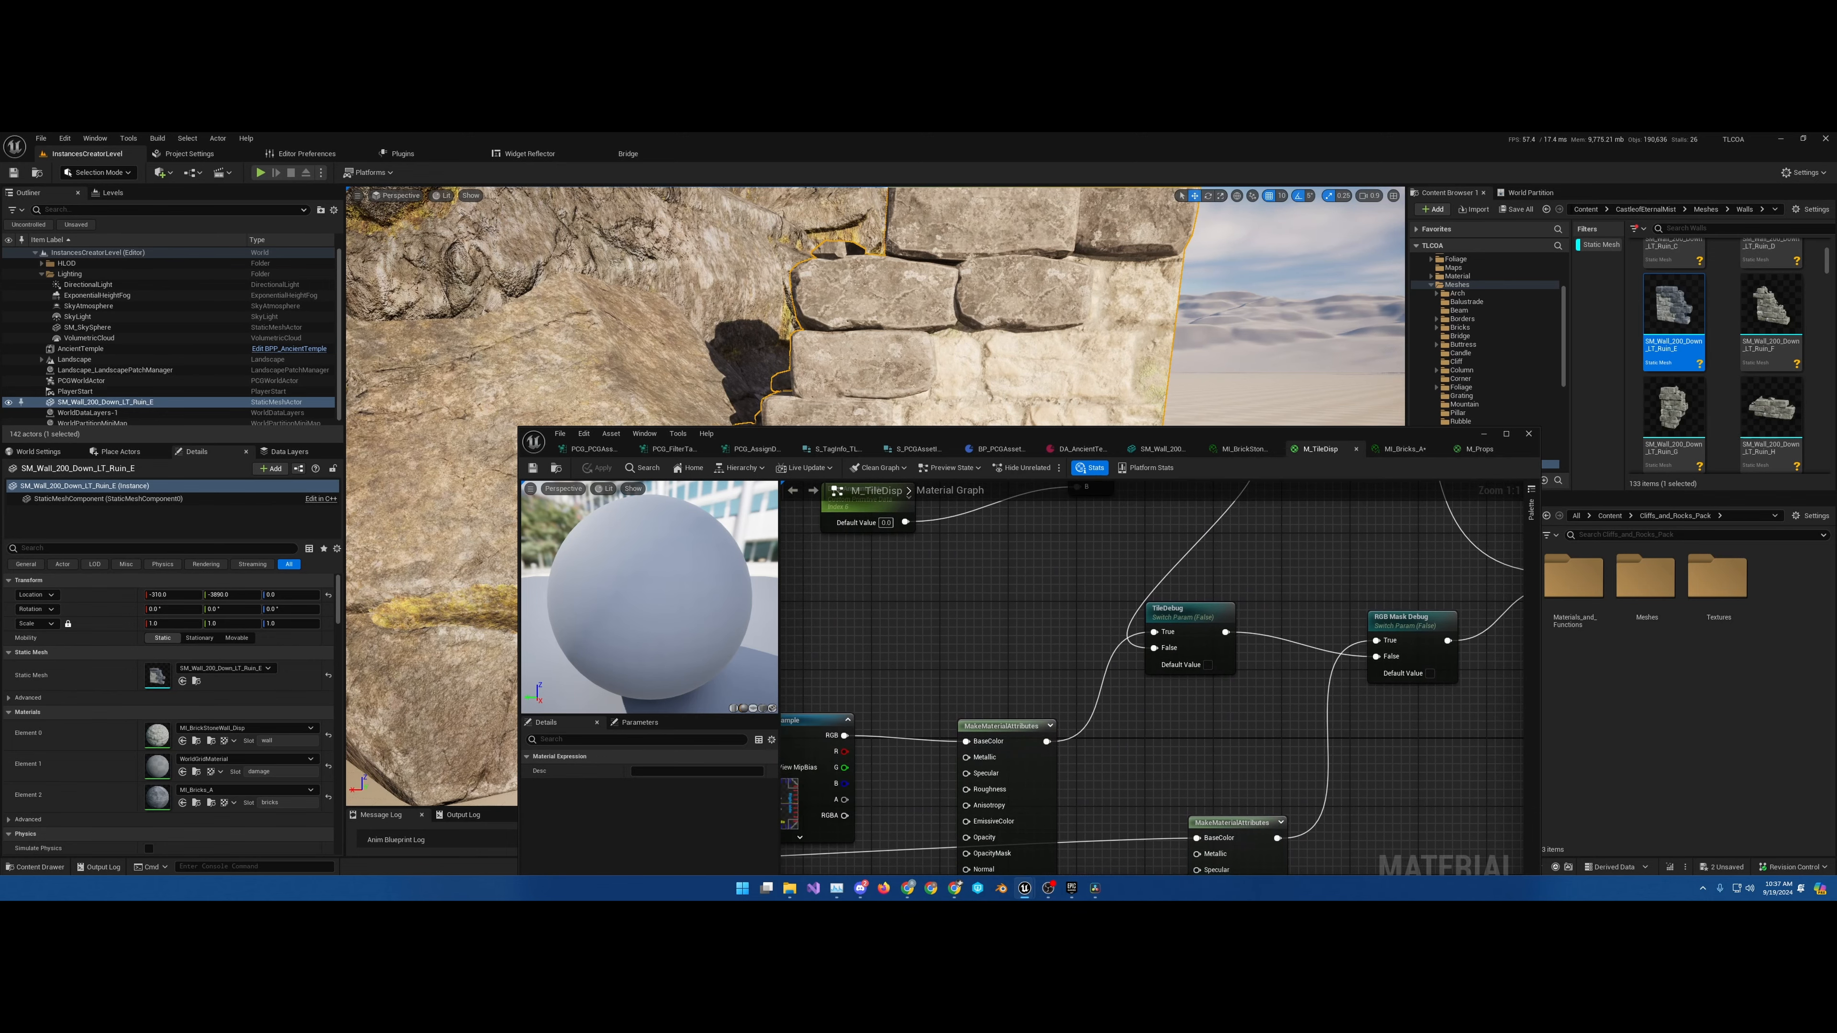
right_drag(1220, 637, 1414, 759)
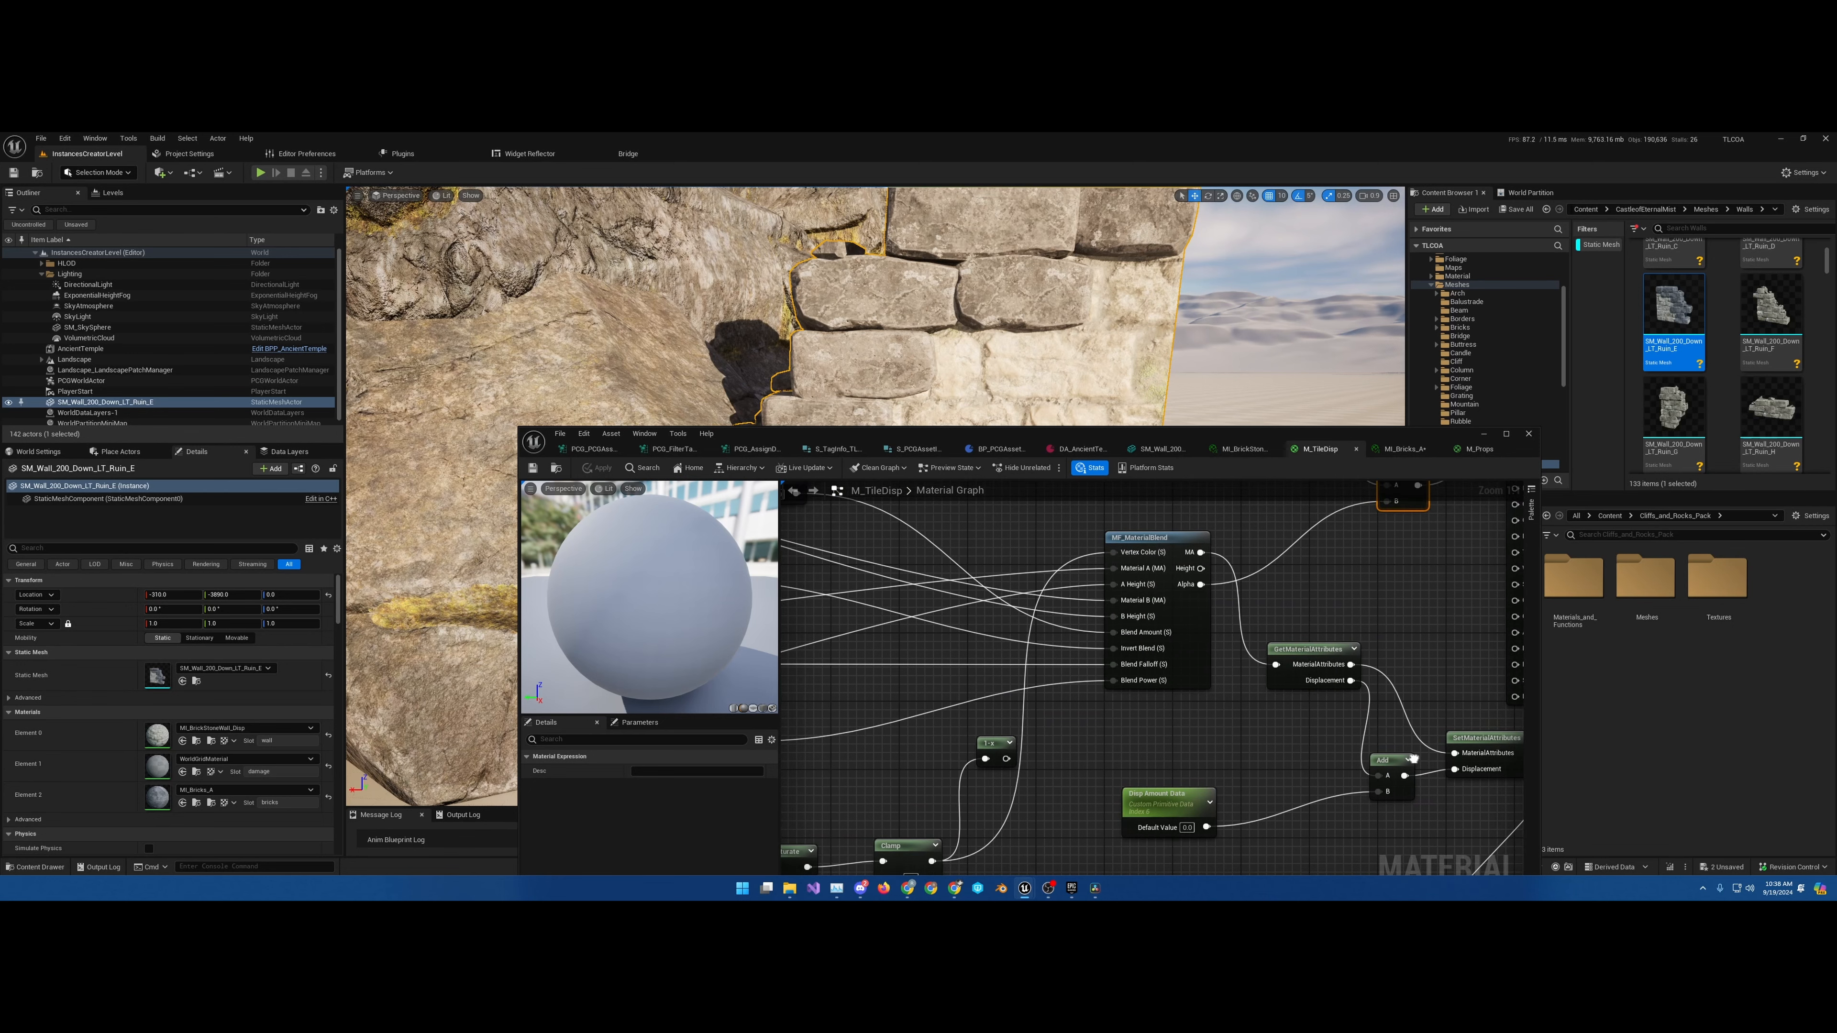
right_drag(1228, 640, 1170, 897)
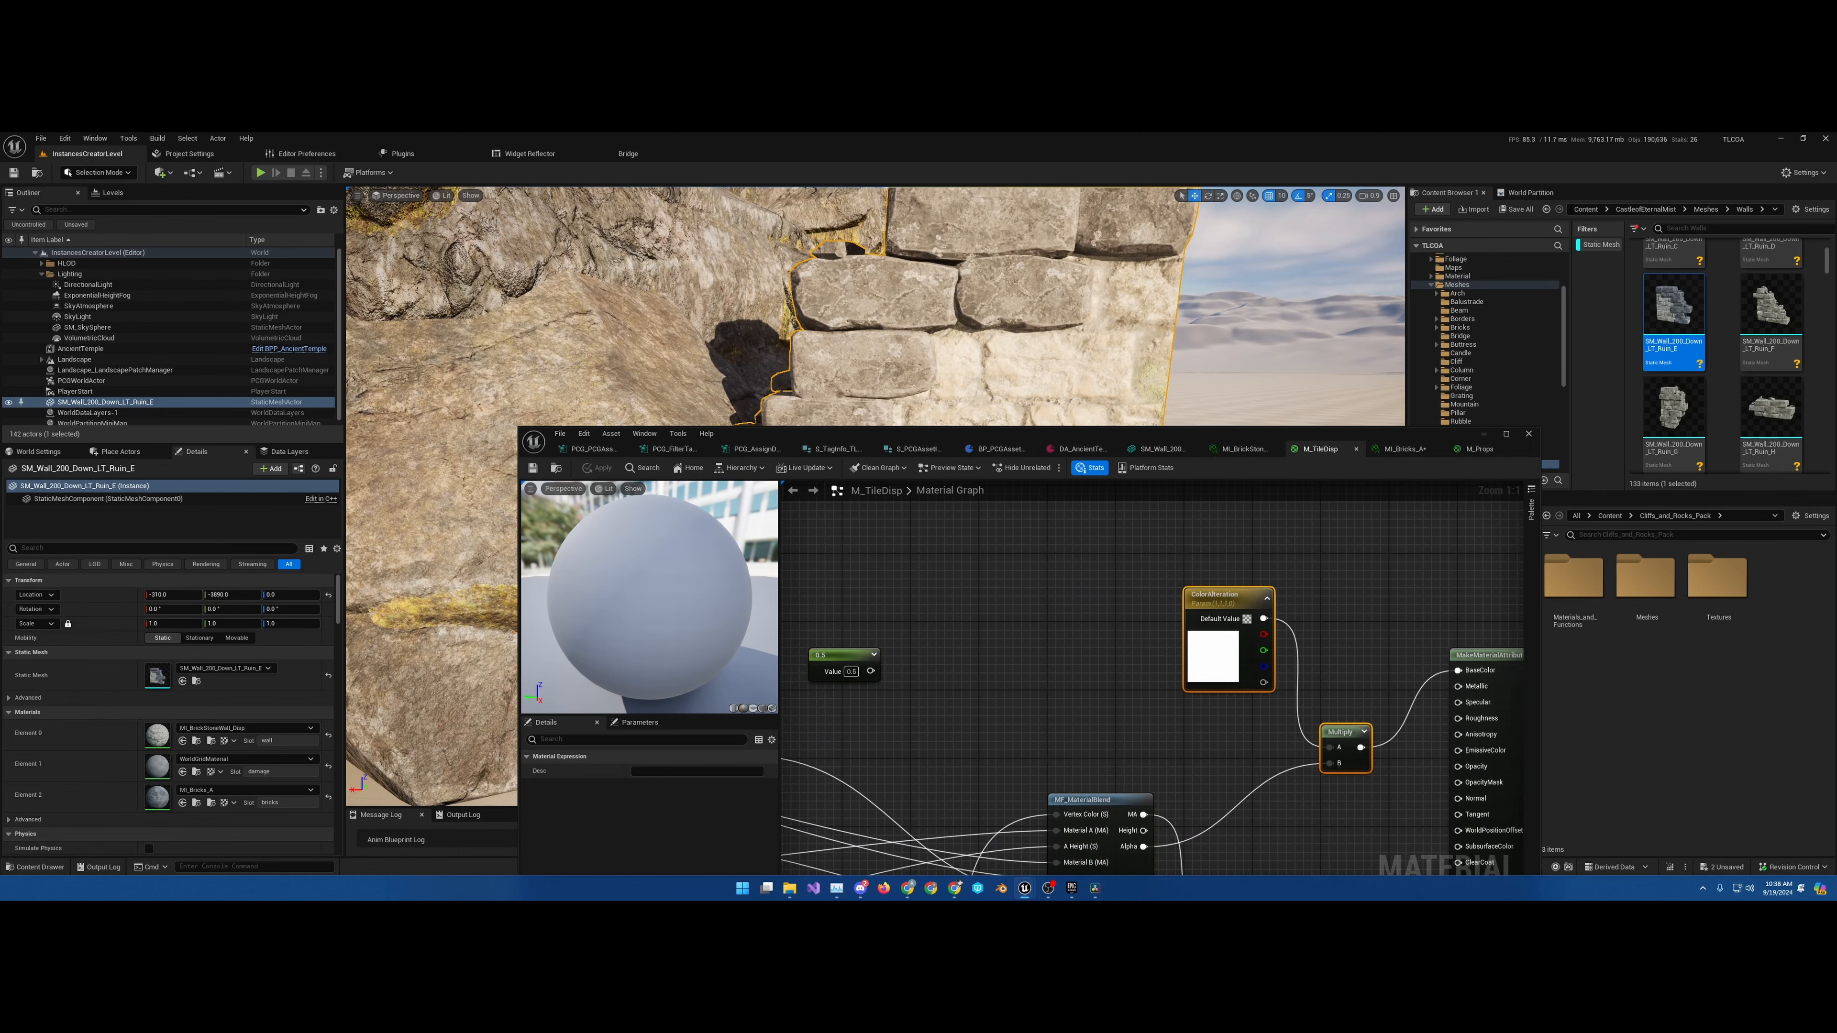
right_drag(1447, 720, 1426, 731)
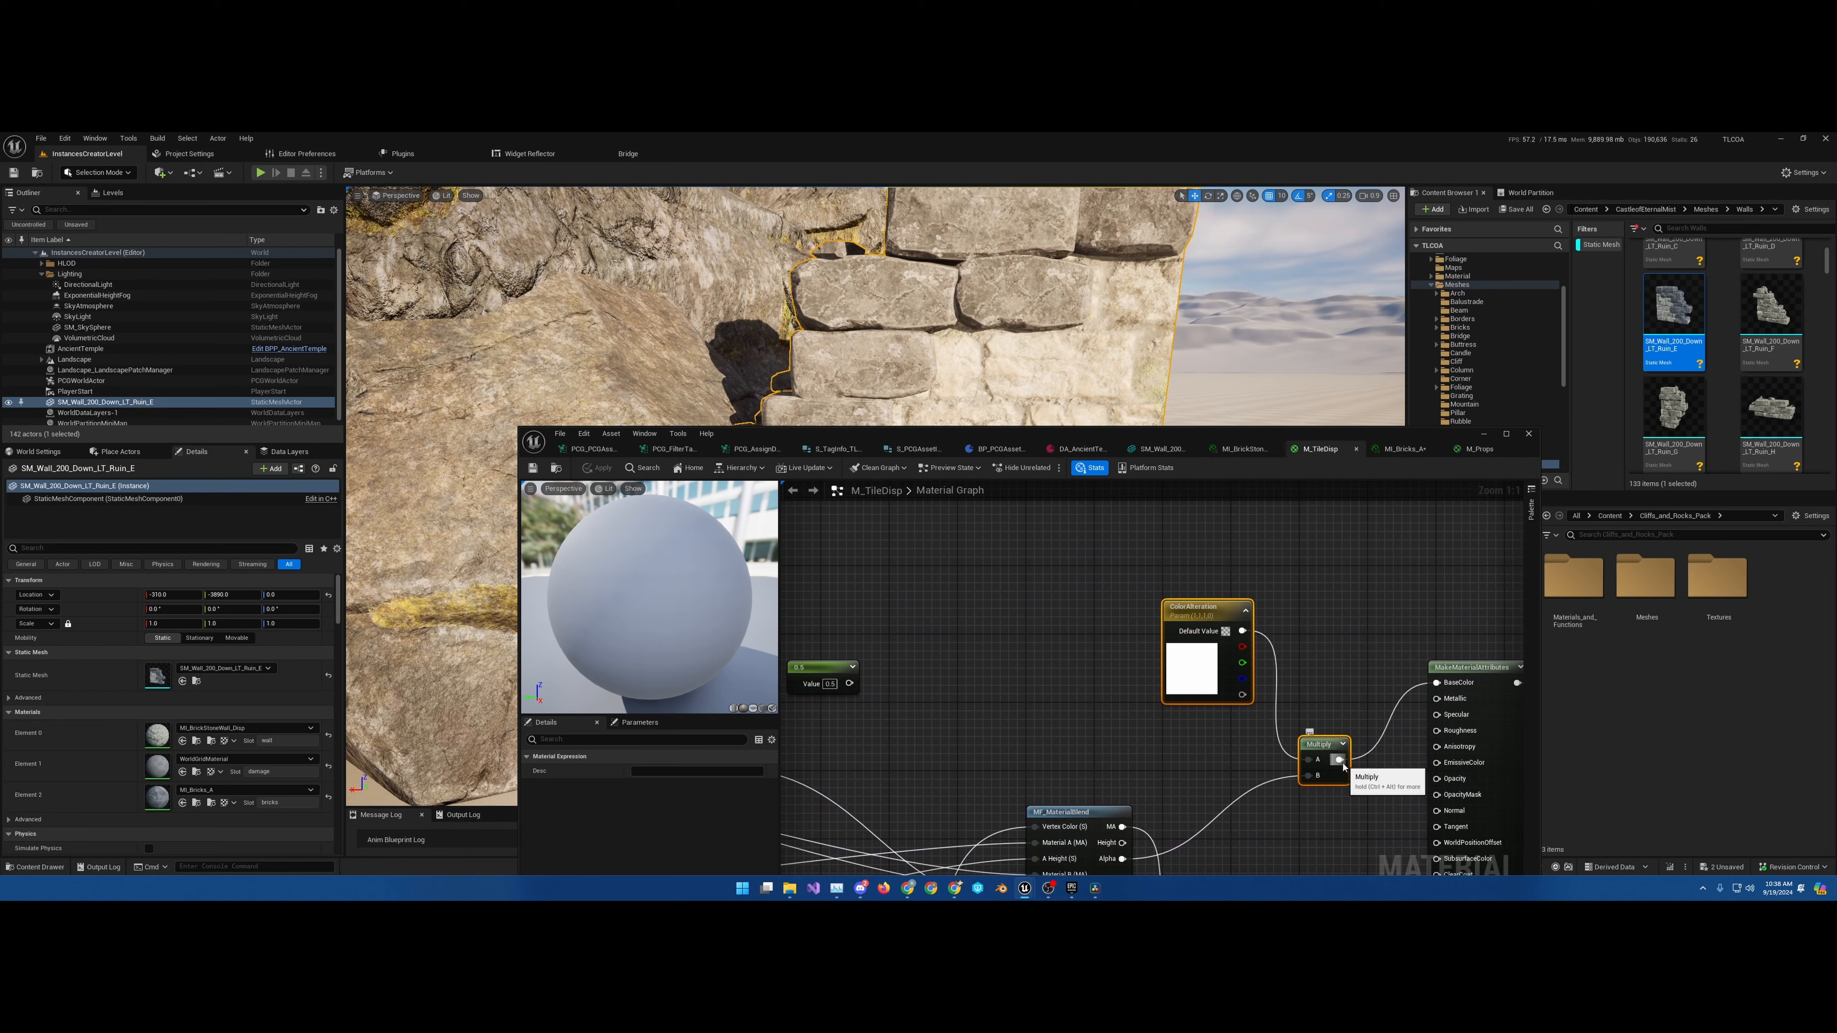
Reconnect MF_MaterialBlend's Alpha directly to BaseColor and move the detached ColorAlteration and Multiply nodes beside the upper texture chain's final reroute
drag(1115, 866, 1120, 864)
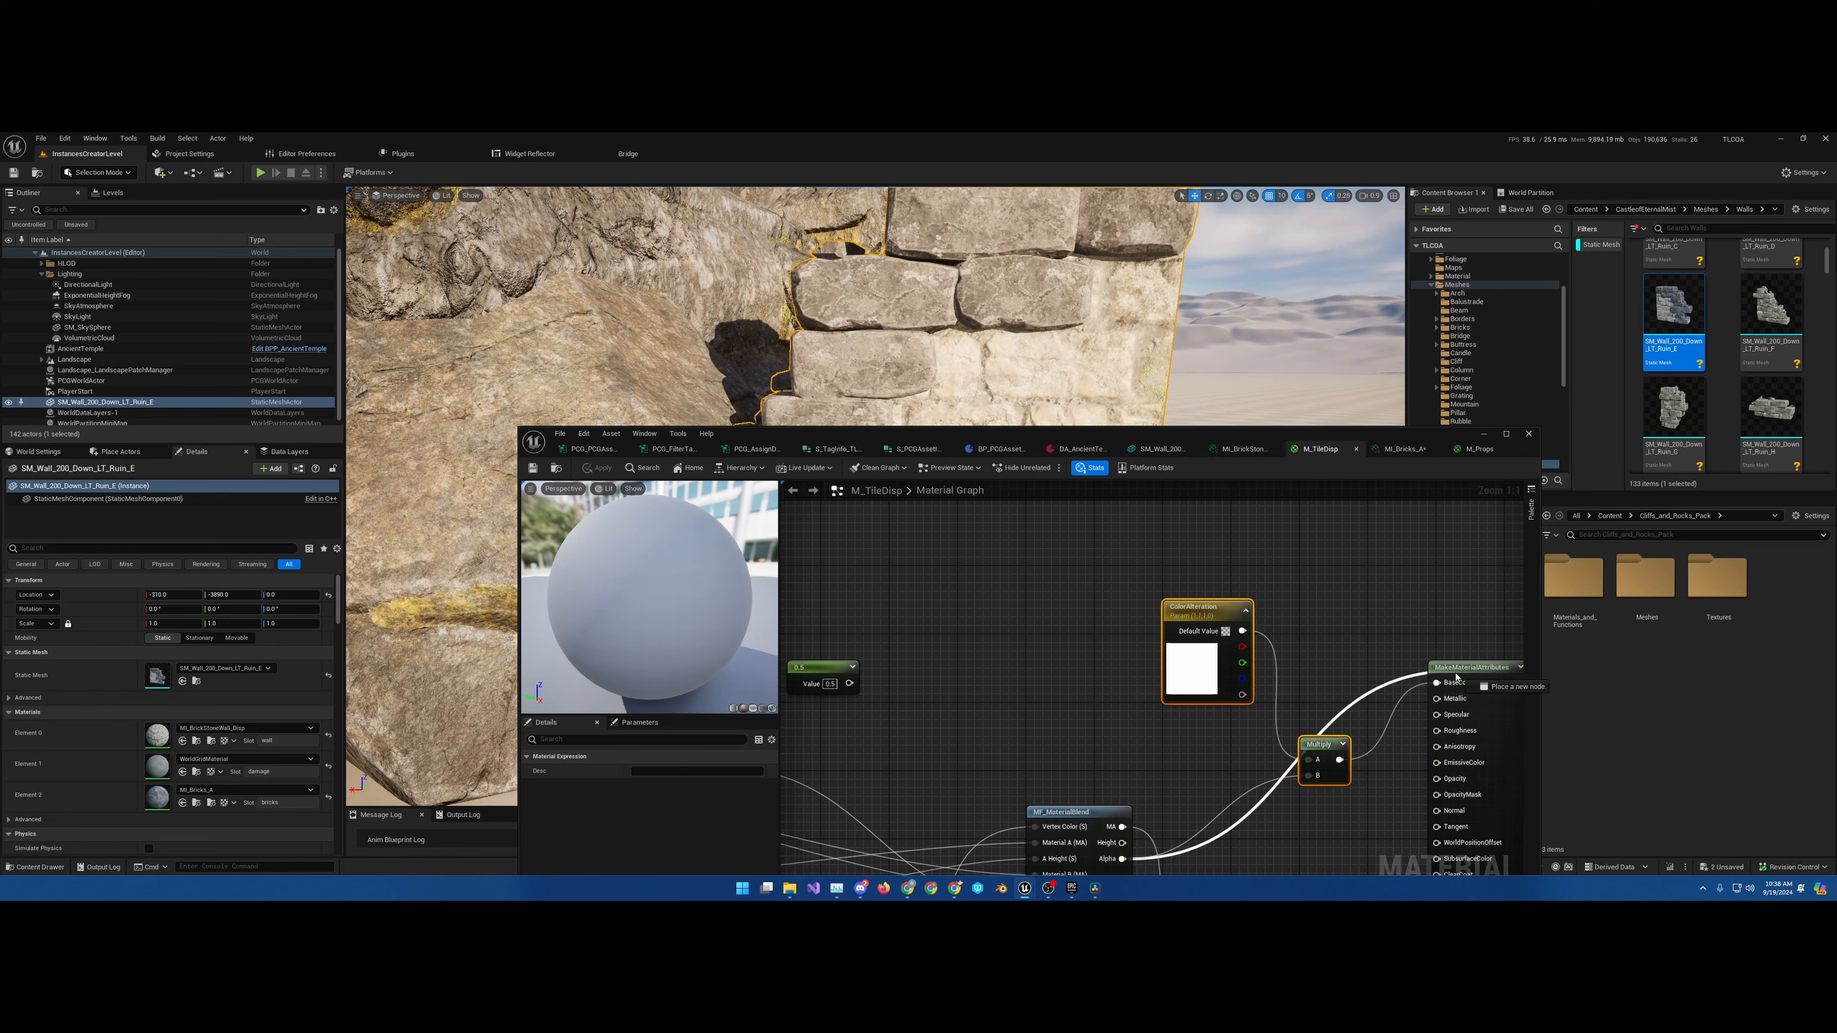
drag(1440, 684, 1438, 683)
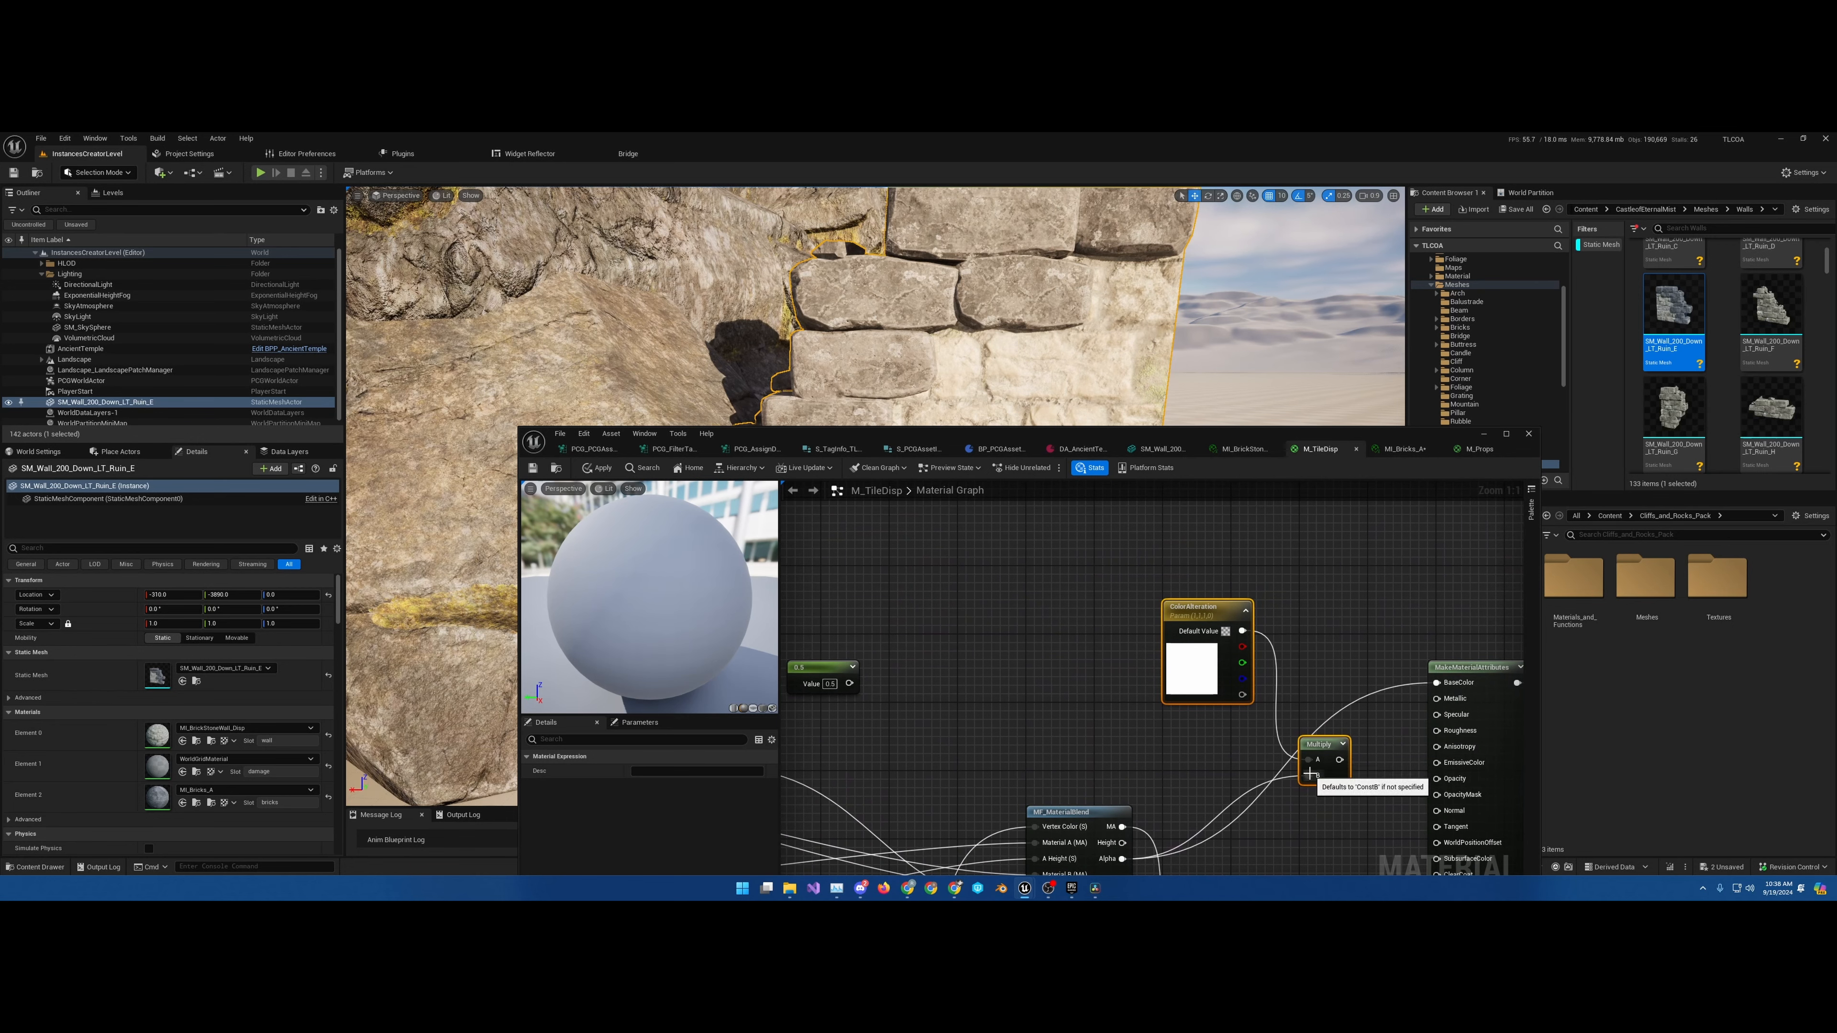
scroll(1265, 733, down, 3)
scroll(1208, 726, down, 5)
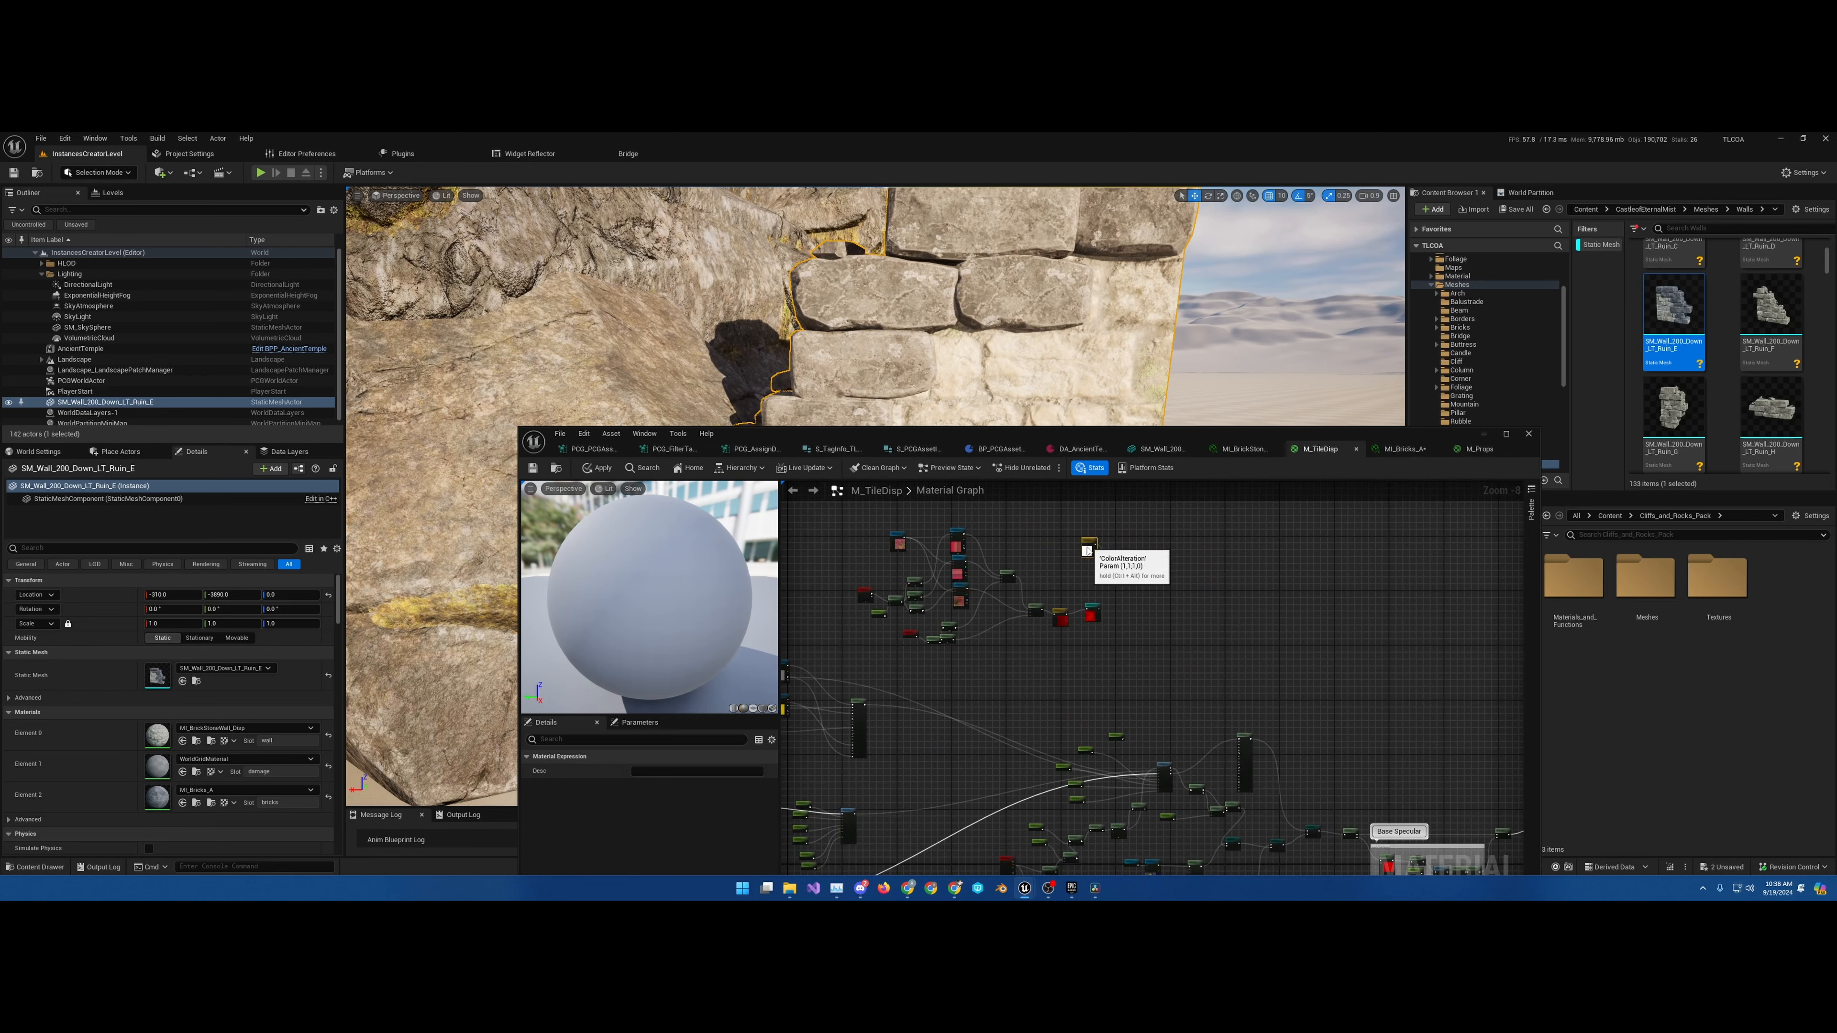
scroll(1085, 572, up, 5)
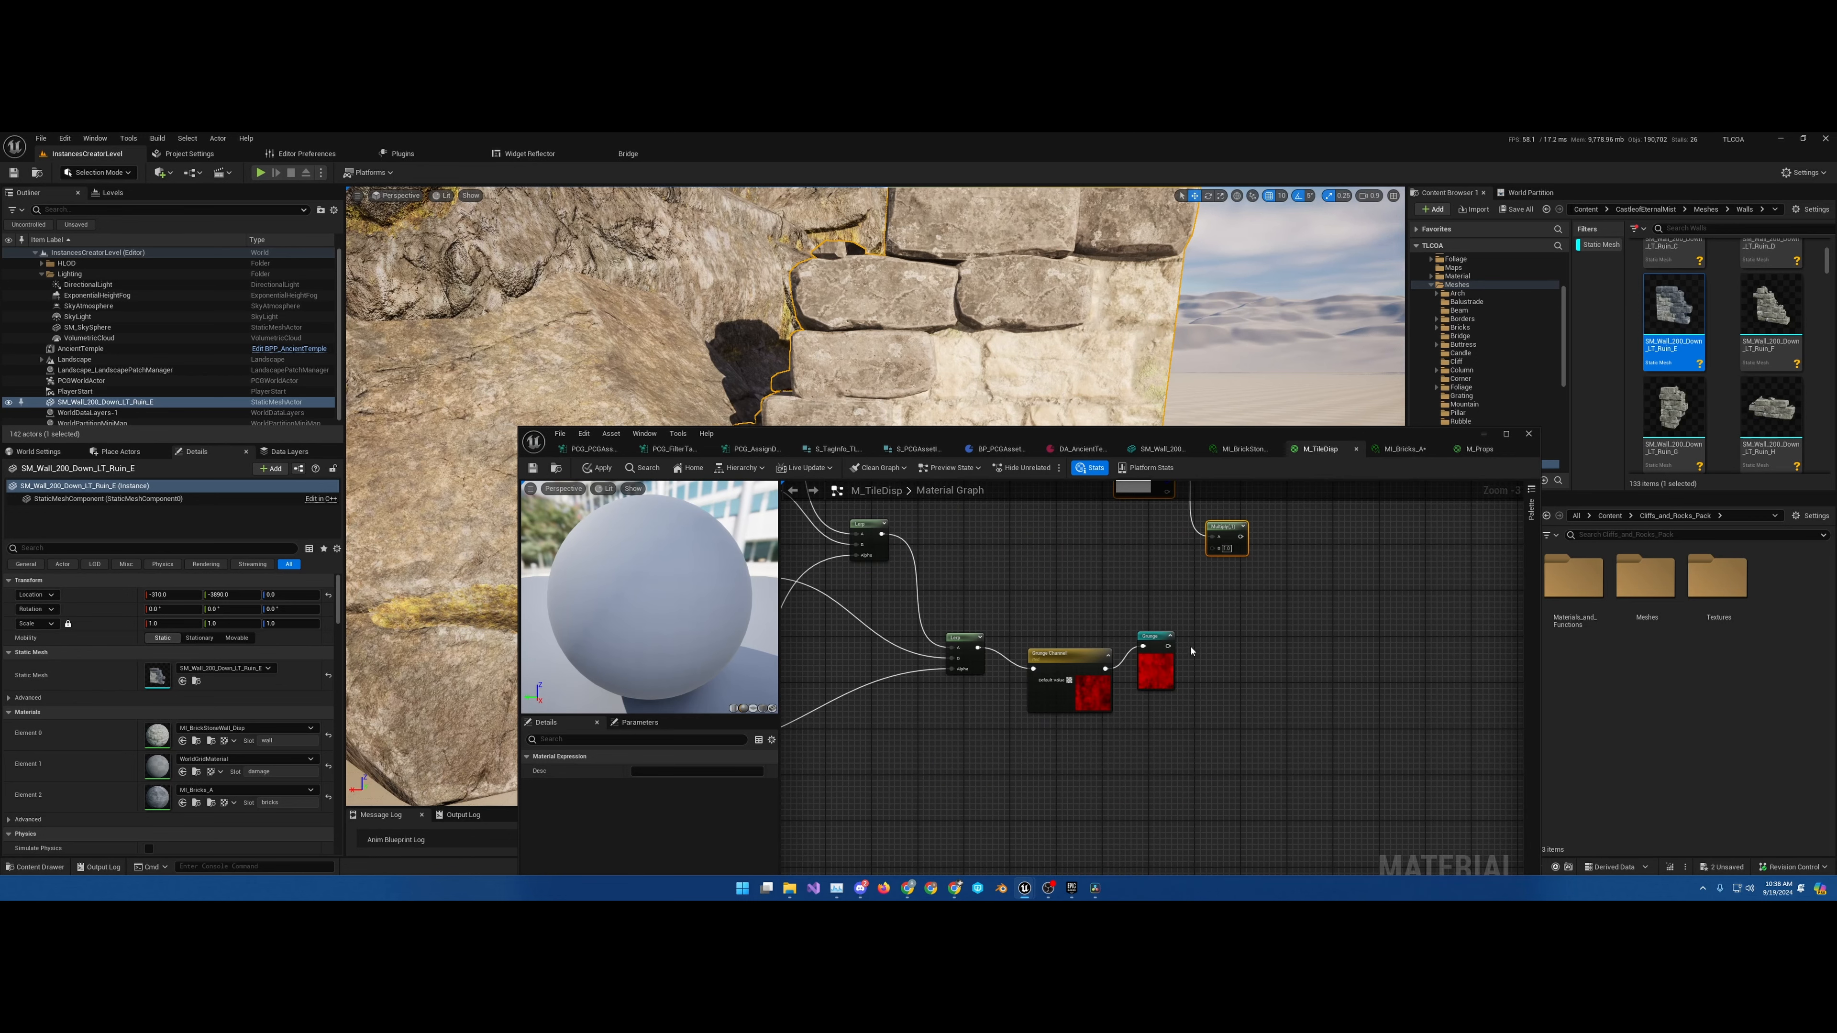
Move the ColorAlteration and Multiply nodes down the graph beside the MakeMaterialAttributes node of the layer 2 textures
right_drag(1097, 624, 1445, 739)
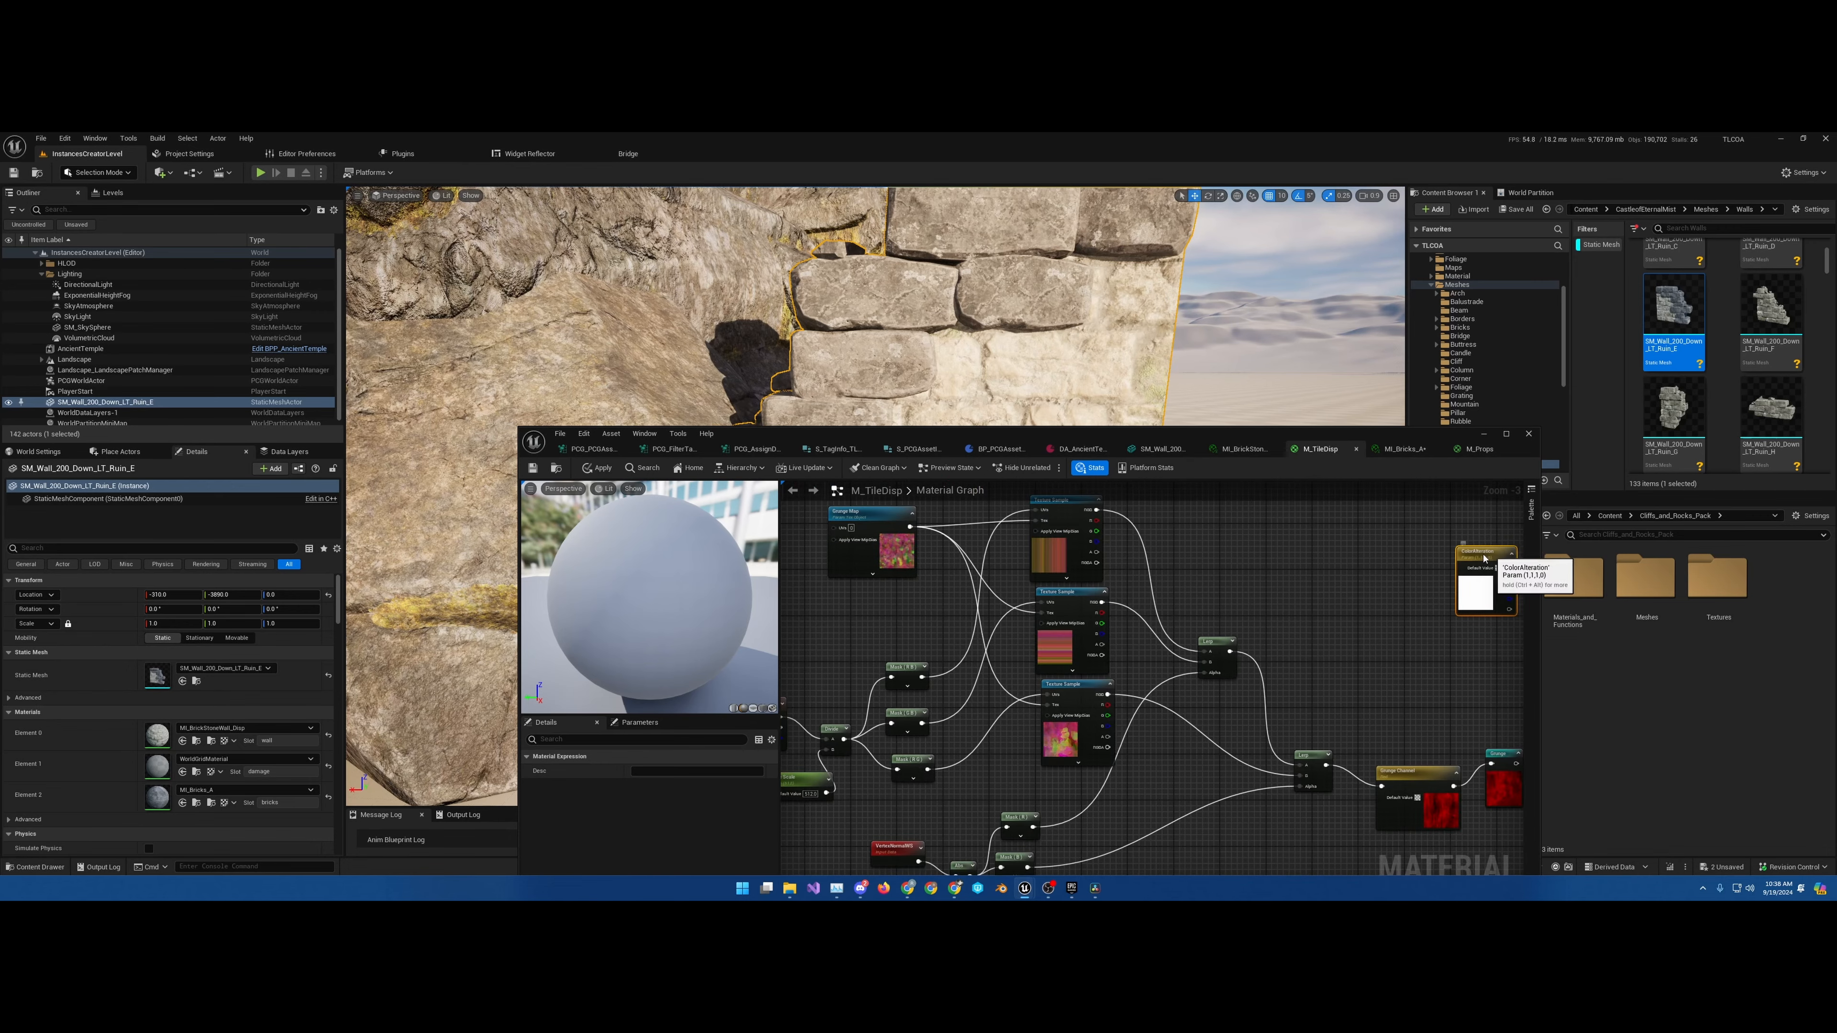
drag(1494, 557, 1337, 547)
right_drag(1279, 565, 1398, 487)
scroll(1348, 610, down, 4)
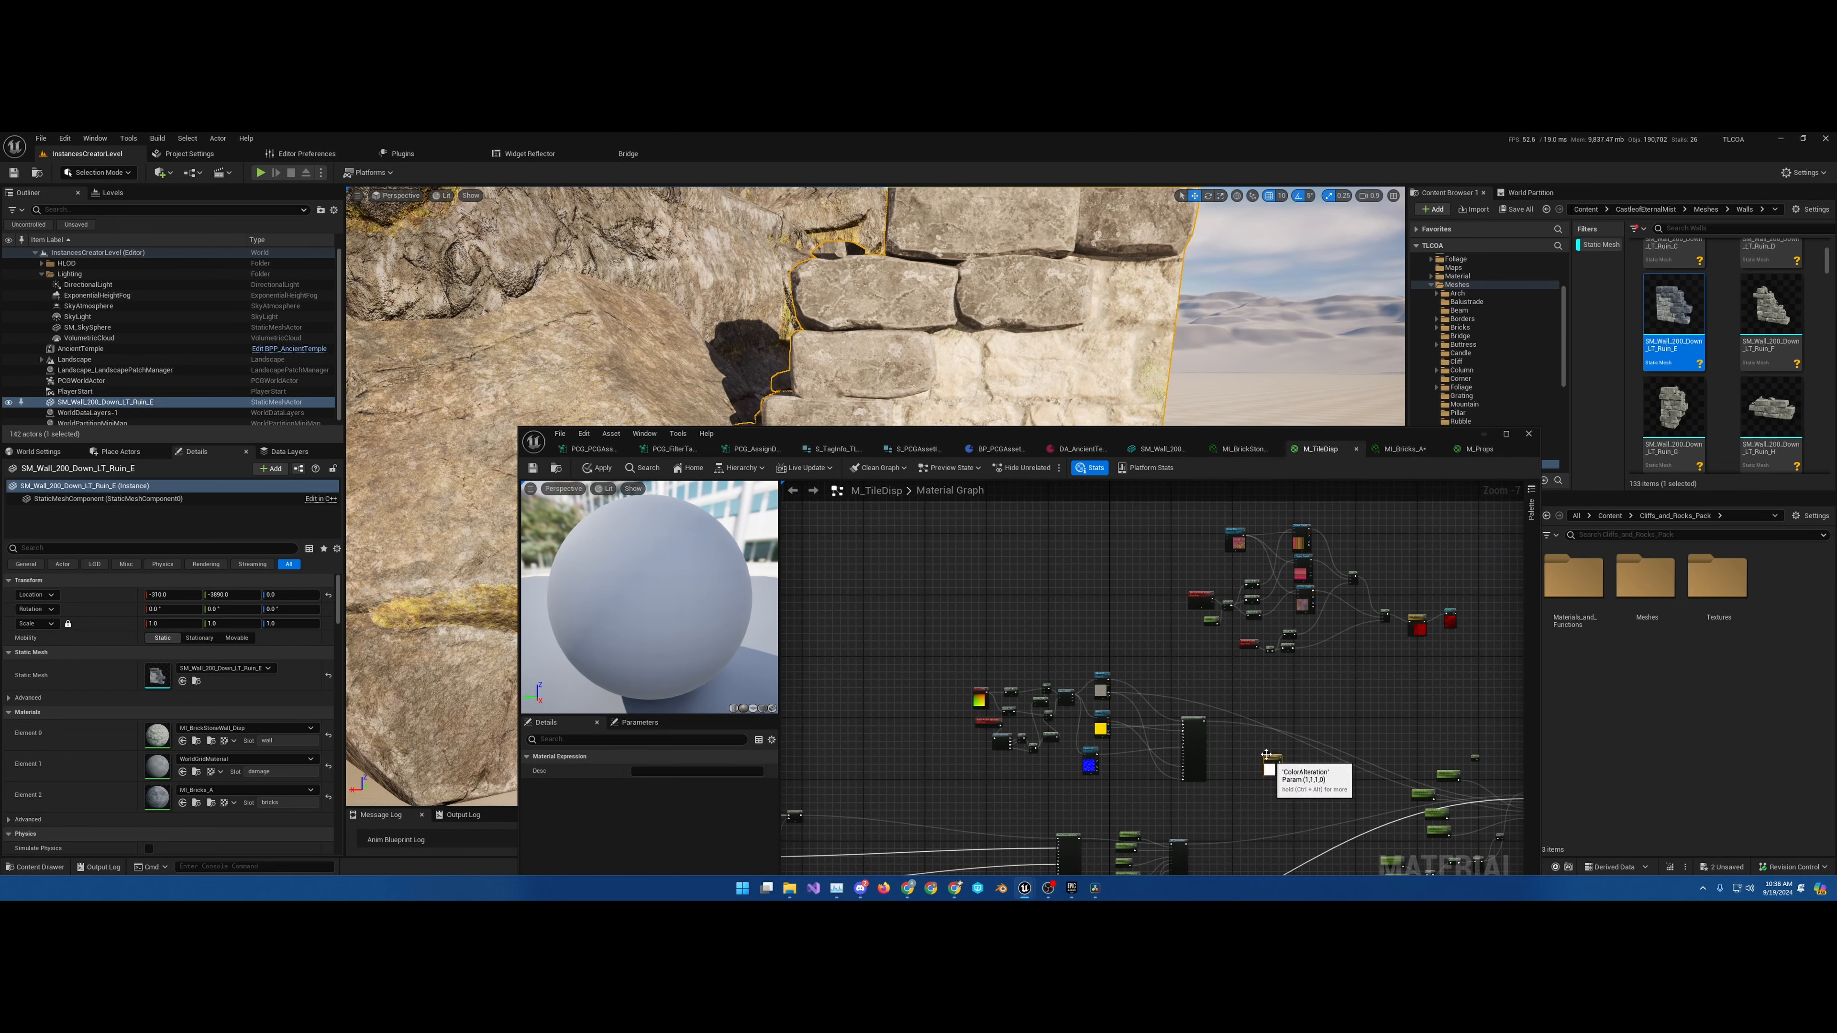
scroll(1131, 698, up, 6)
right_drag(1131, 698, 866, 533)
drag(1422, 790, 1076, 495)
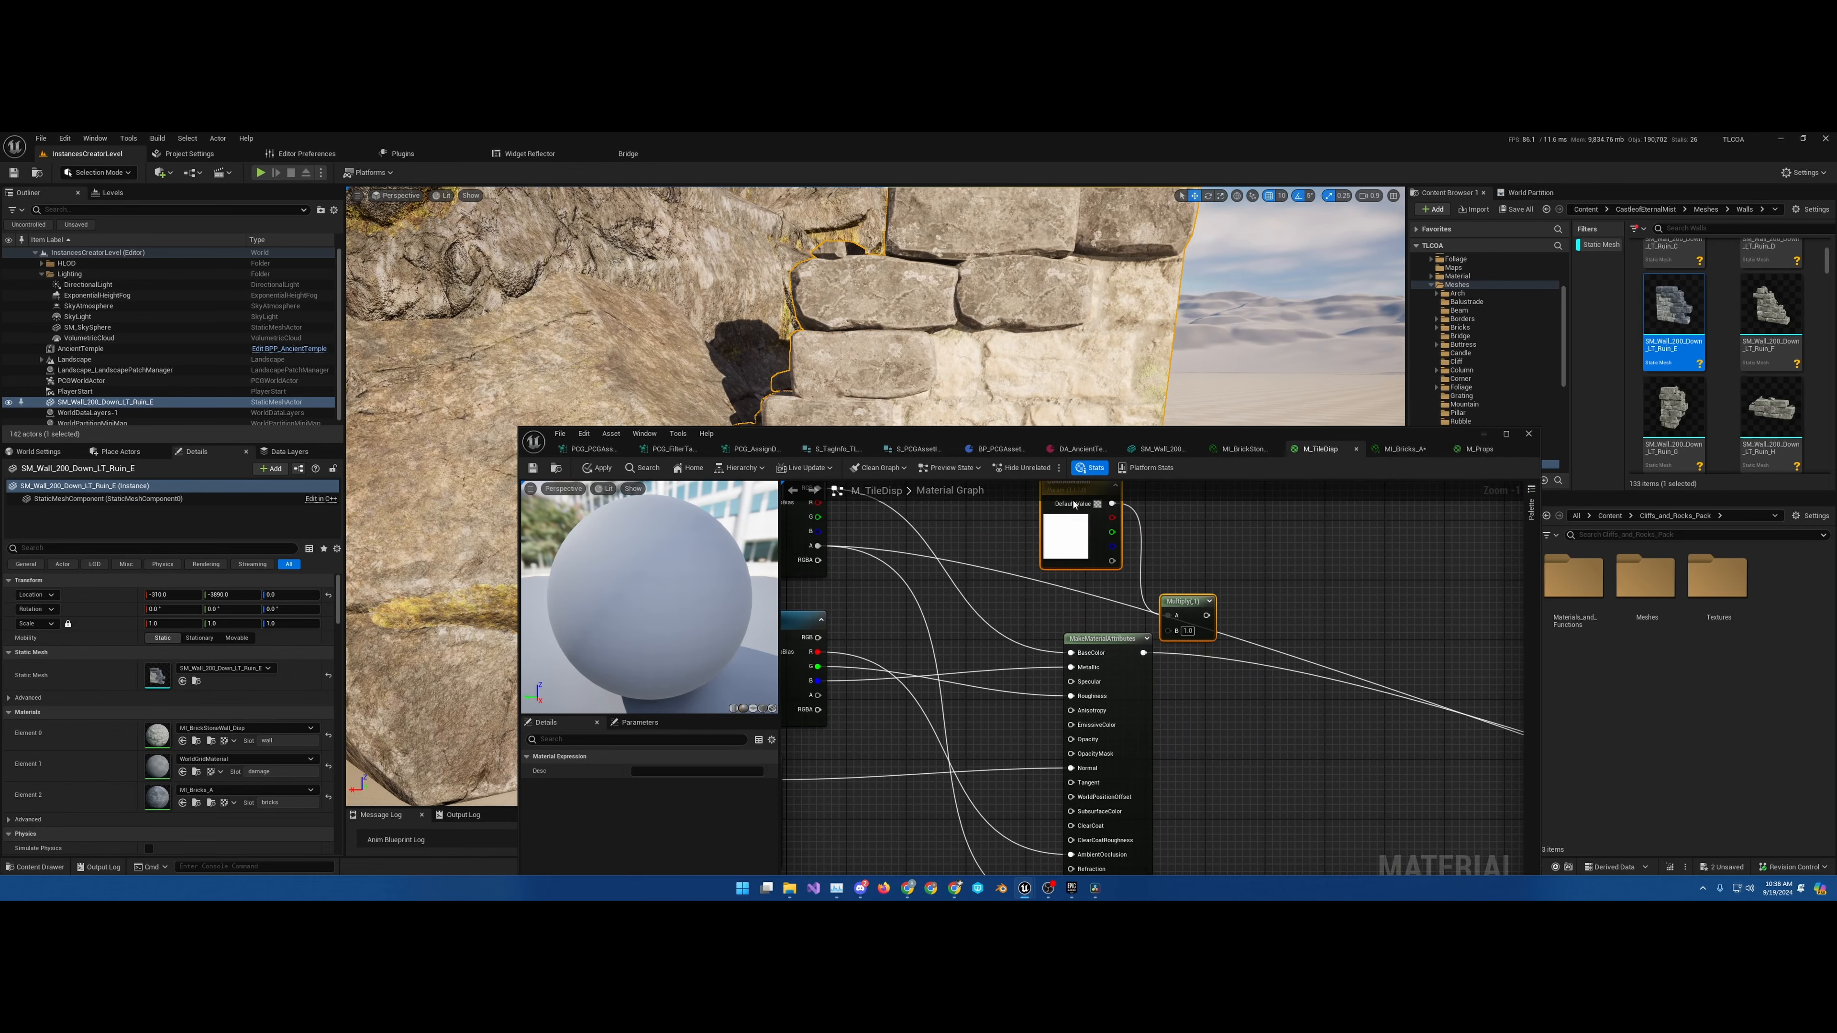
Route Albedo L2's RGB output through the ColorAlteration Multiply into the layer 2 MakeMaterialAttributes BaseColor, and apply the material
right_drag(1047, 599, 1198, 753)
drag(1218, 647, 1084, 557)
right_drag(1075, 662, 1017, 546)
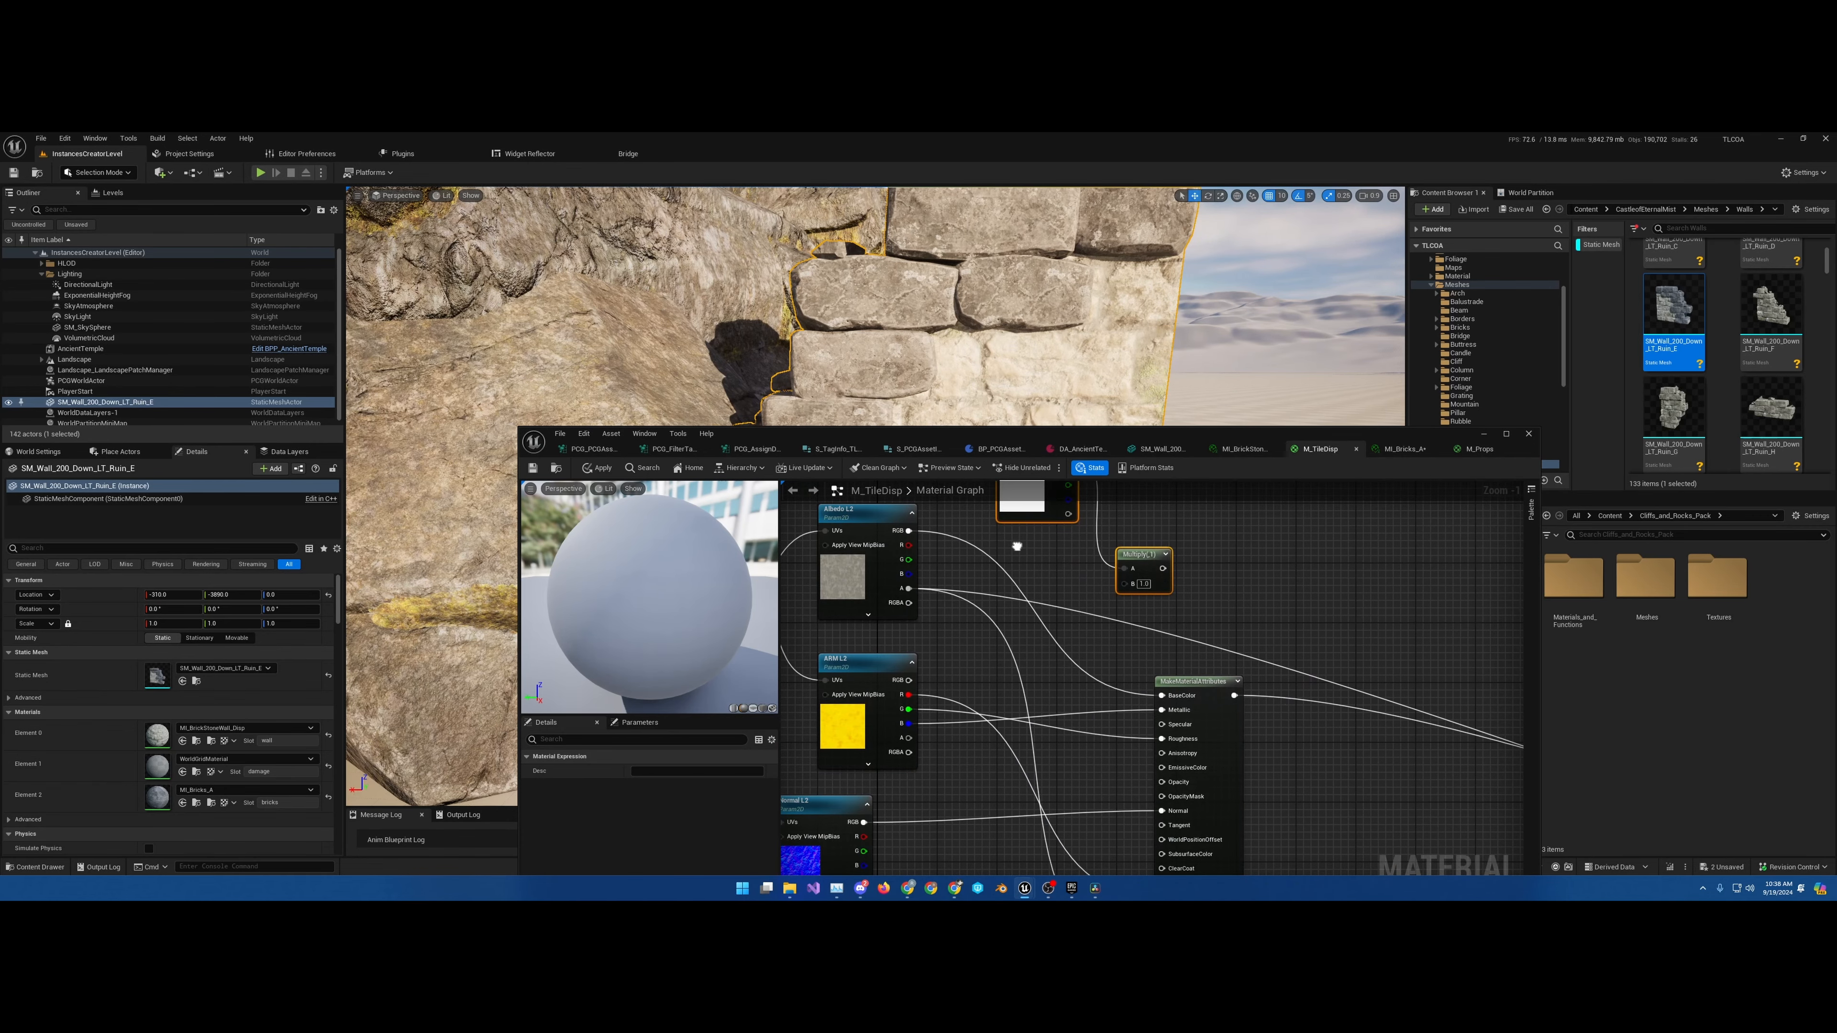
drag(909, 530, 1162, 696)
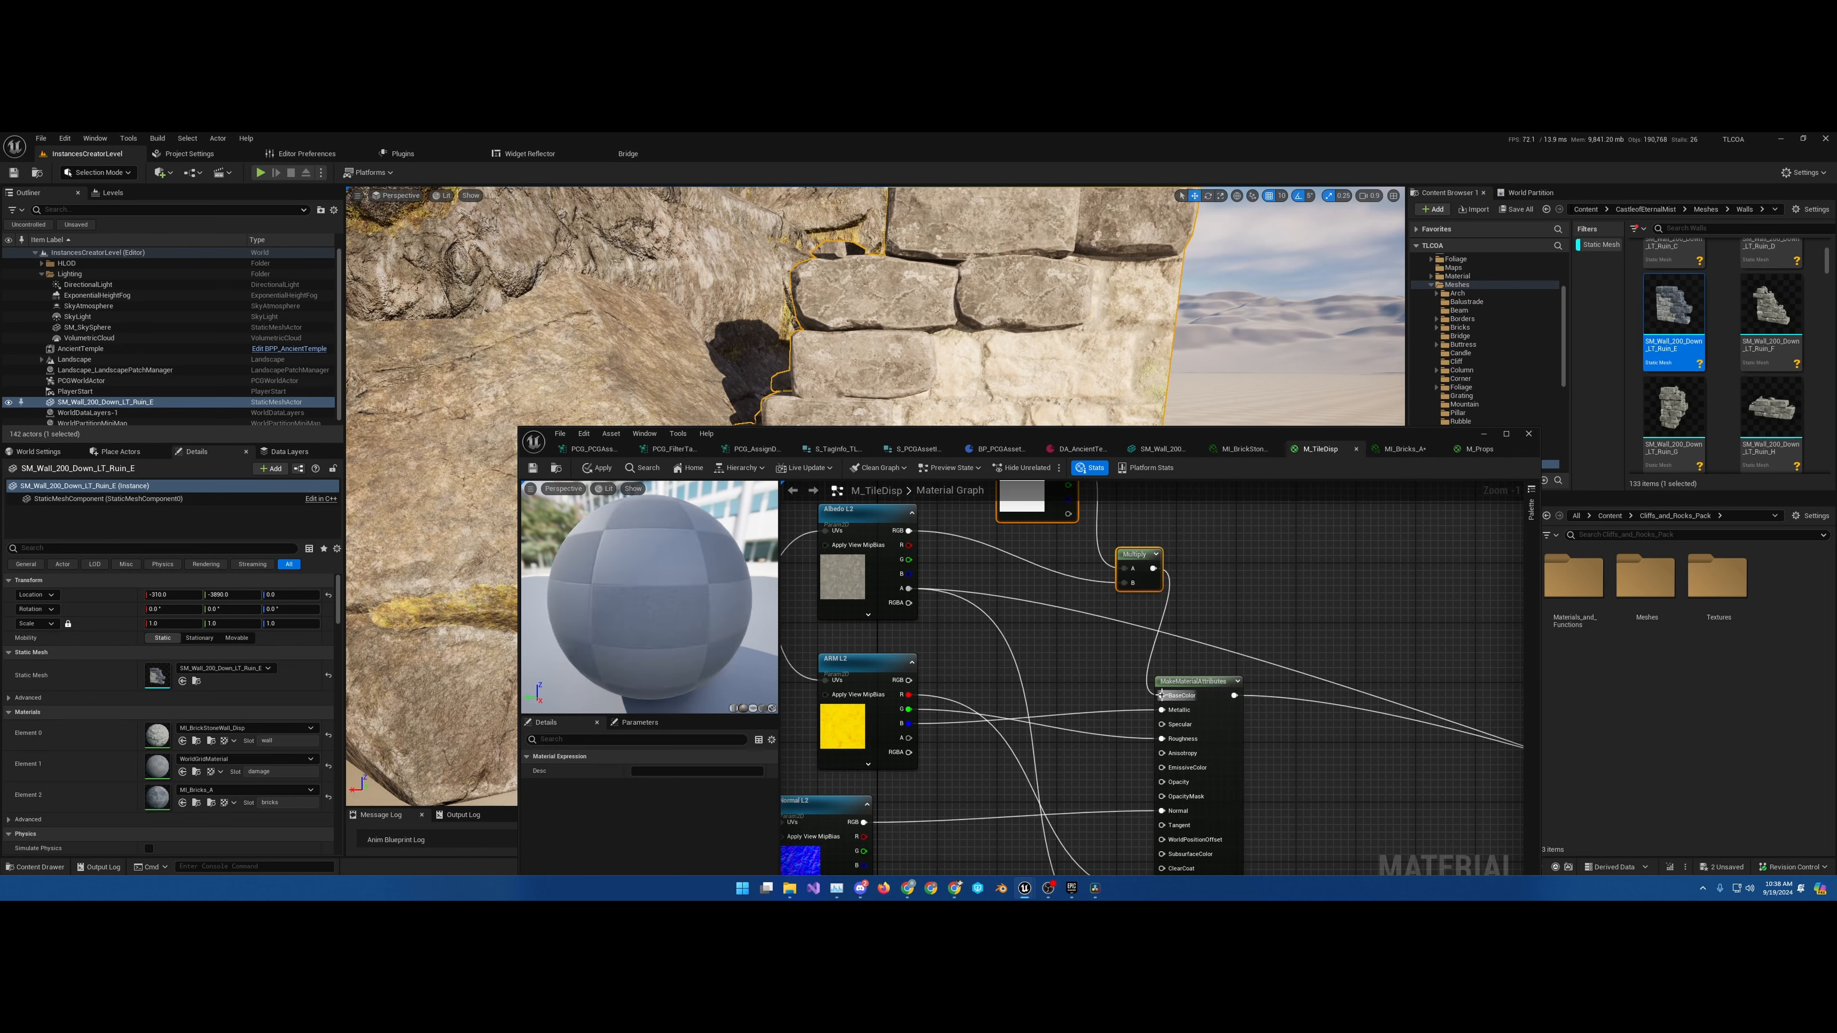
click(598, 468)
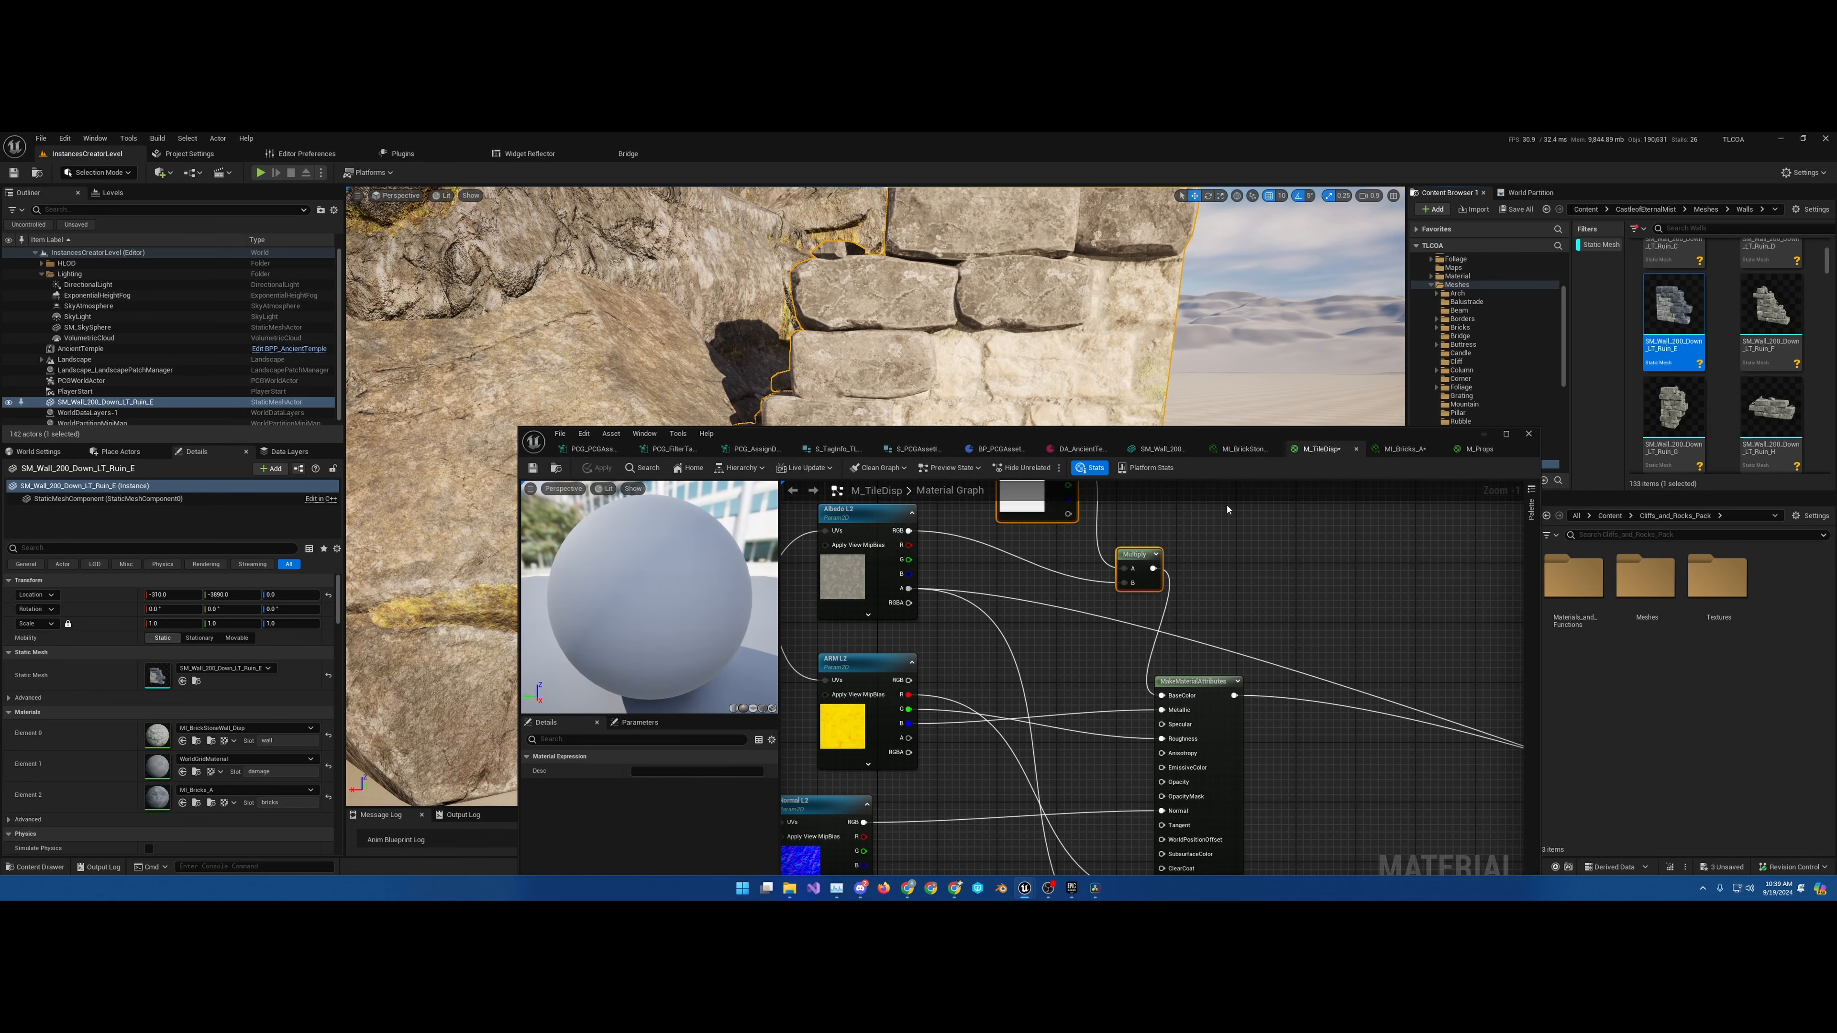
Enable the ColorAlteration override in the brick stone wall instance and set its Hex Linear value to 515B71FF
click(1243, 449)
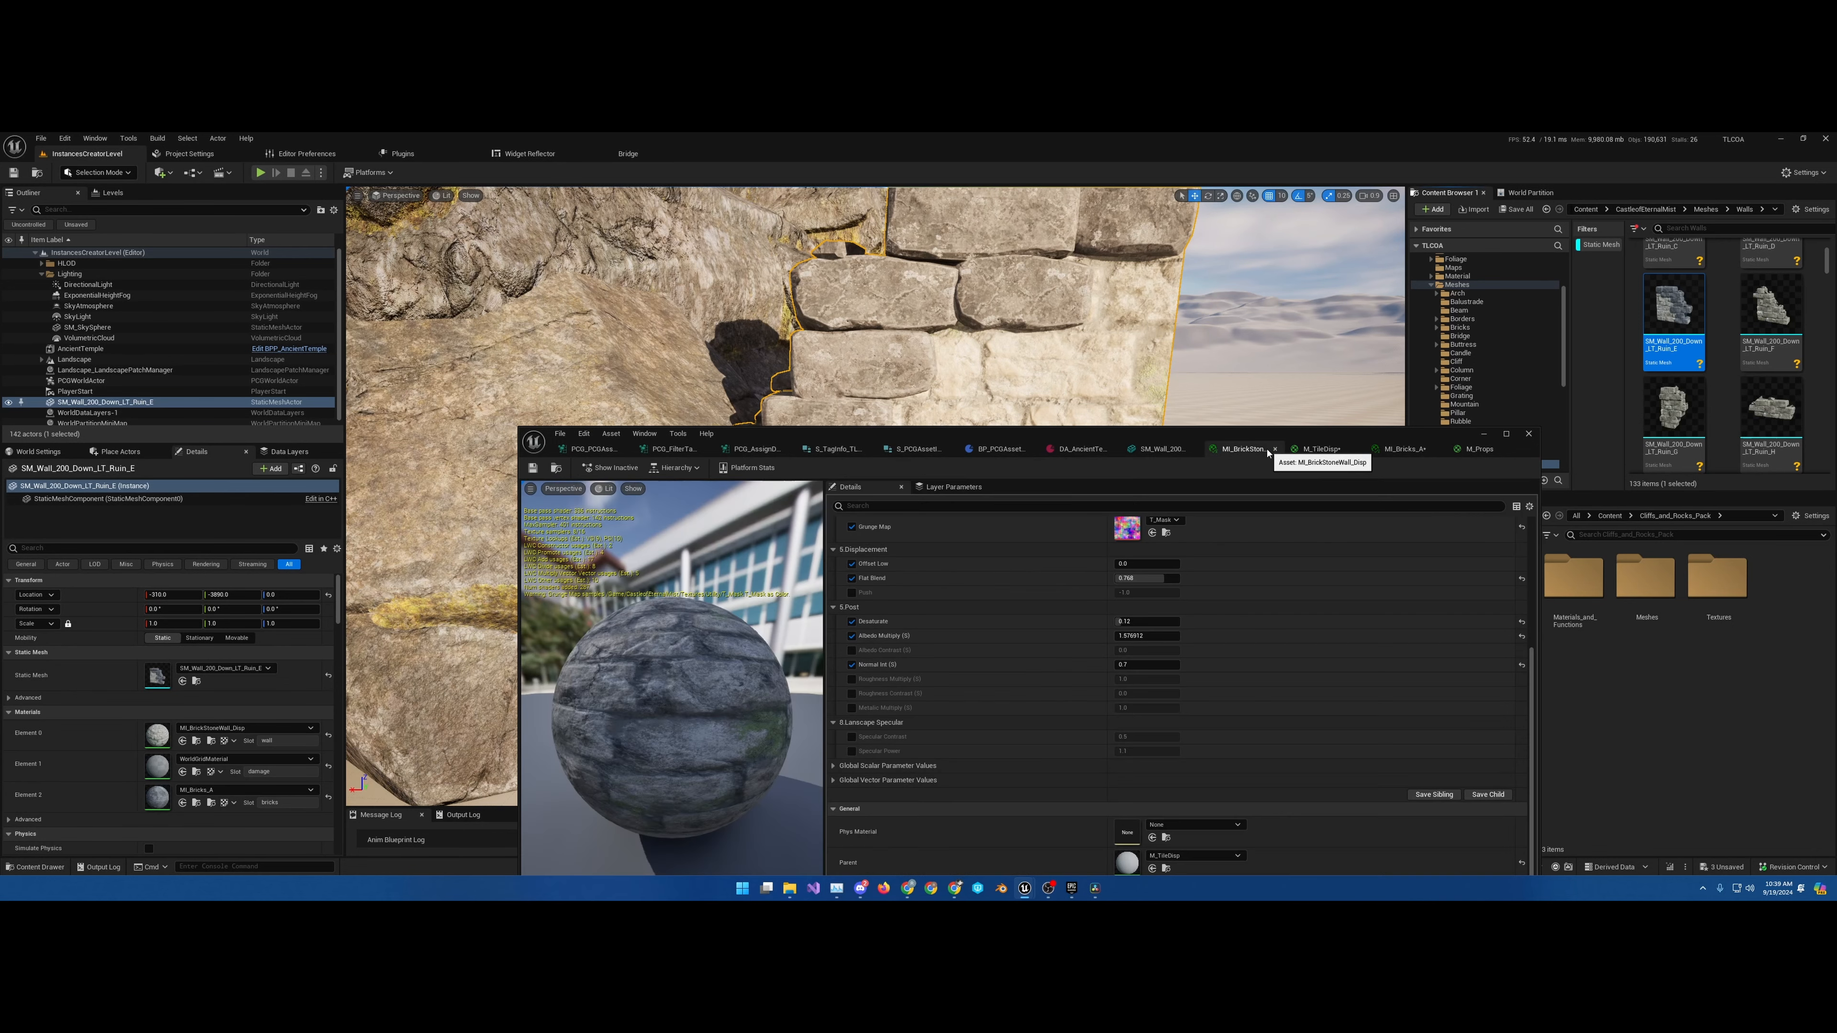
click(834, 781)
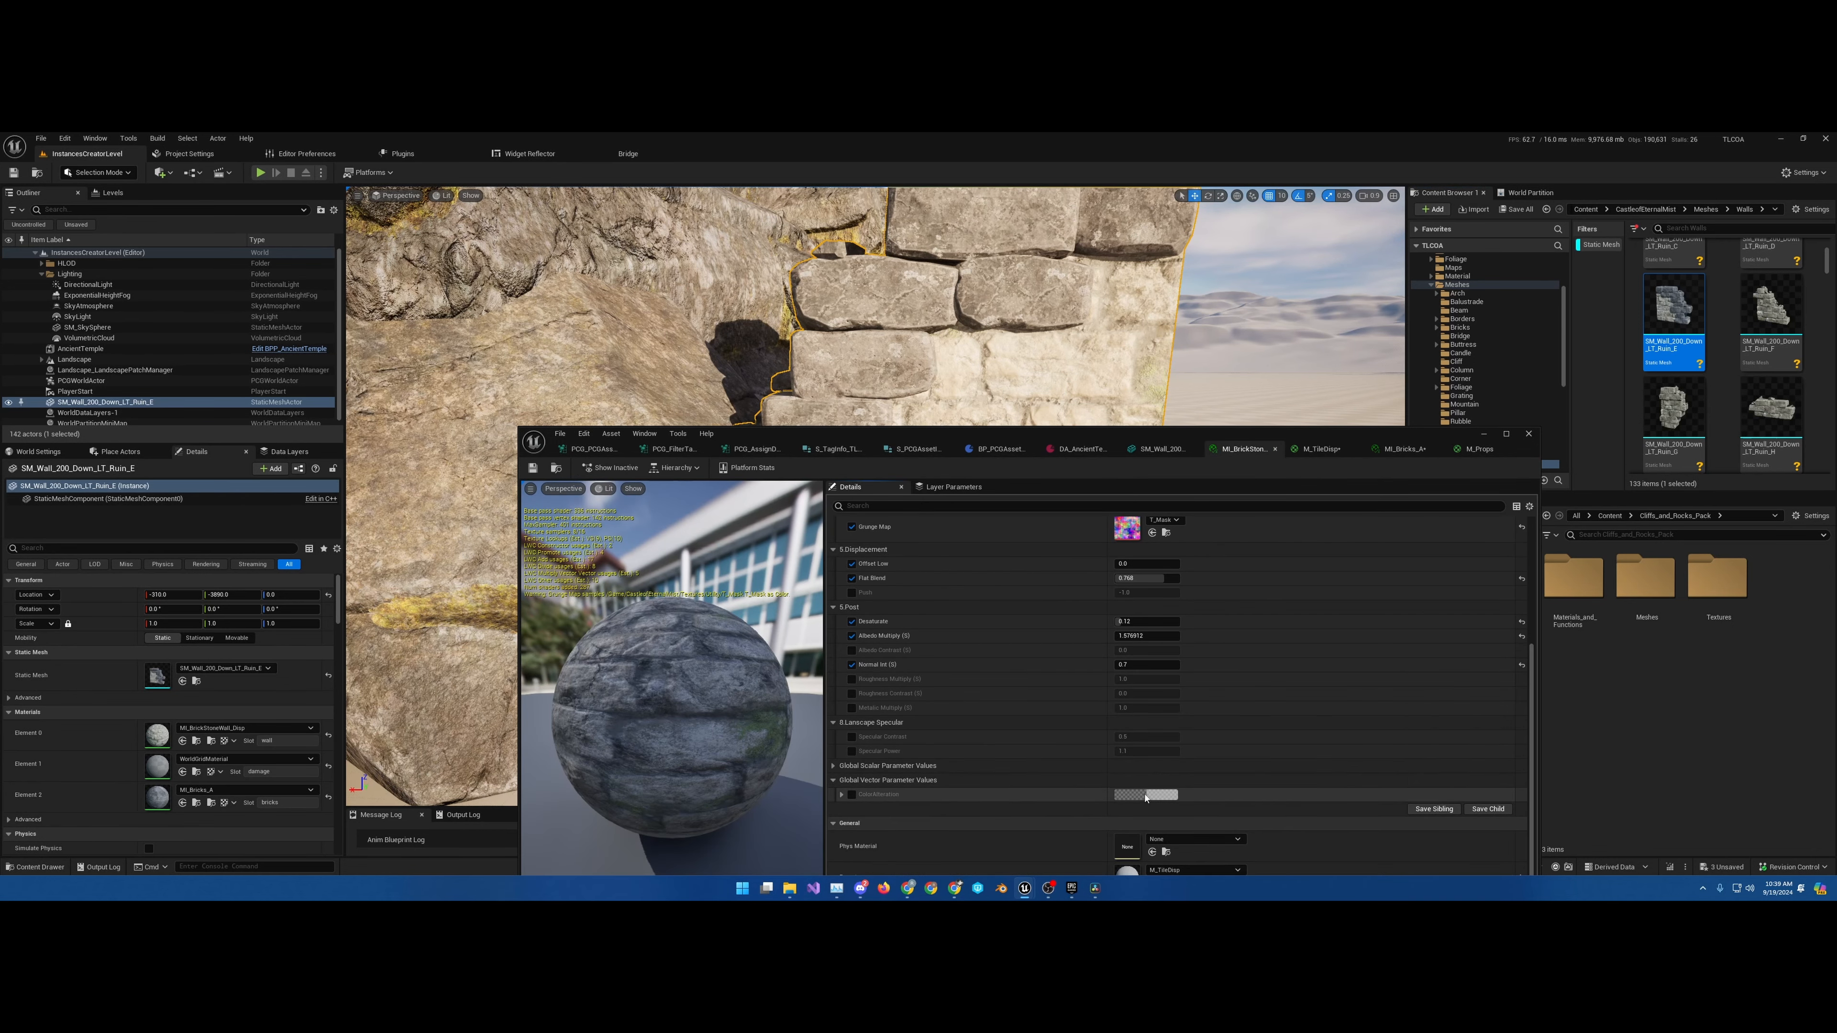
click(852, 794)
click(1146, 795)
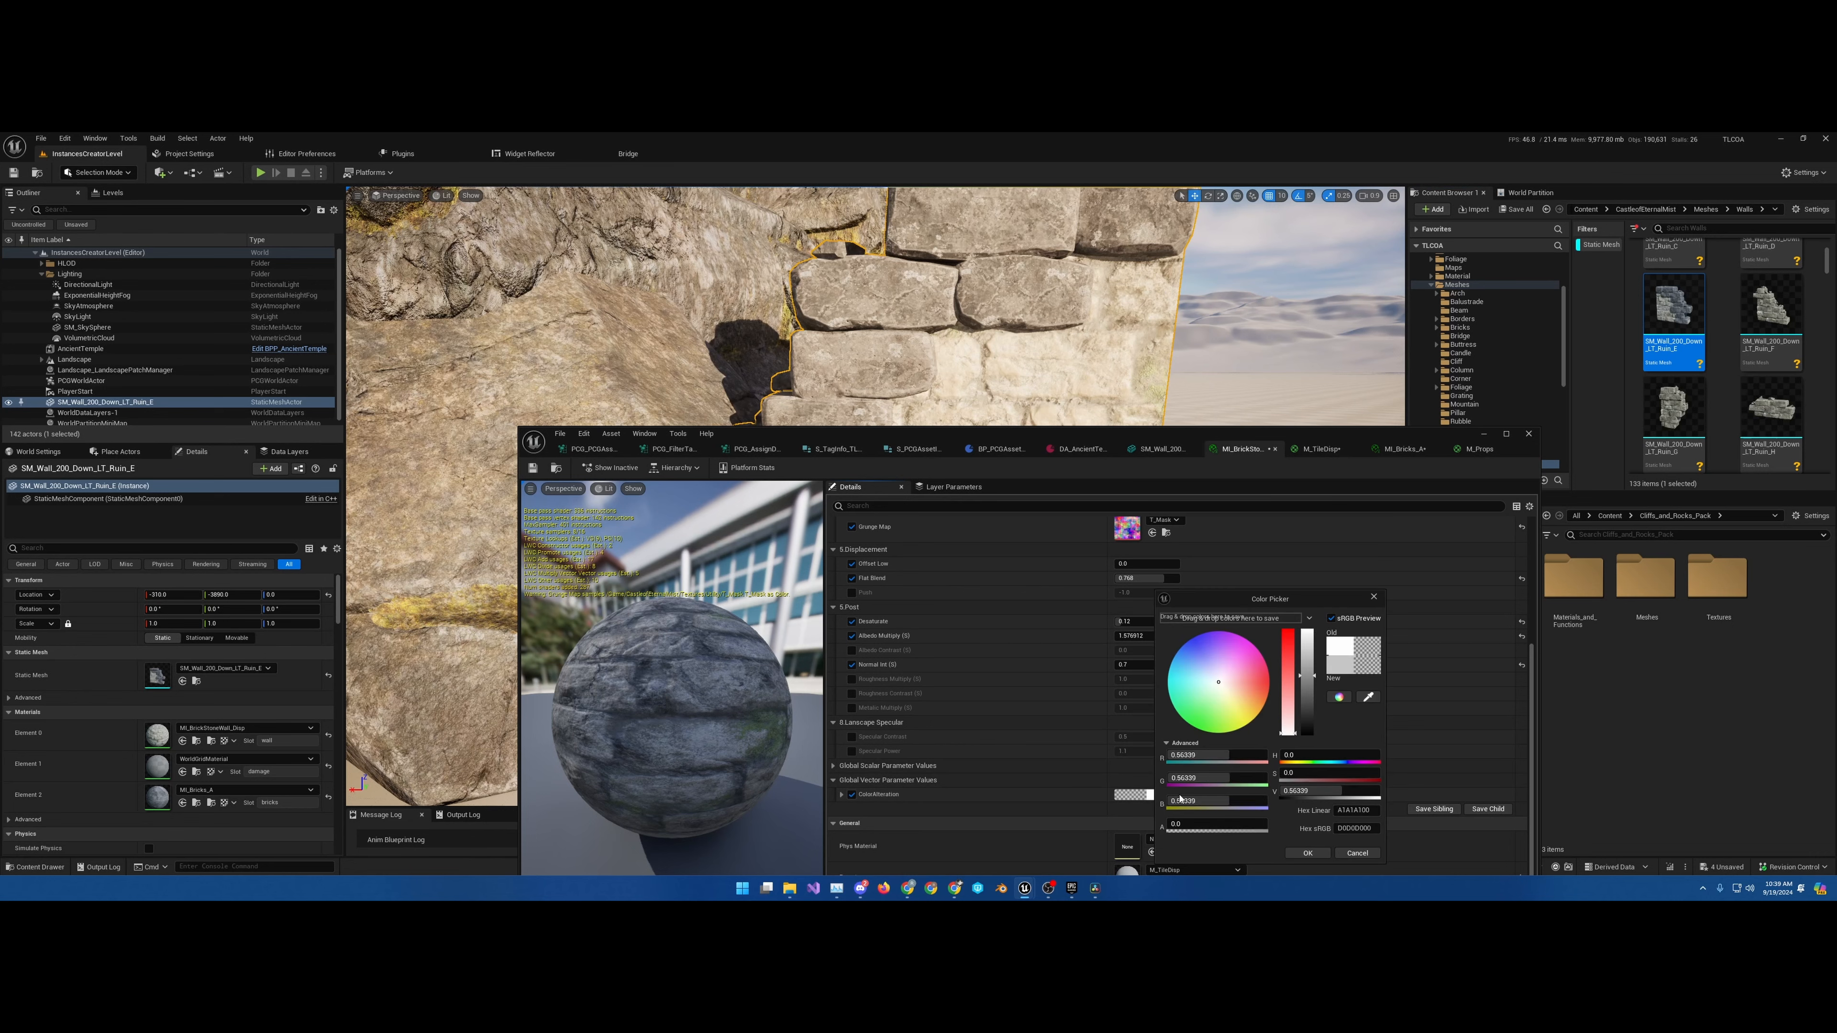
click(1357, 810)
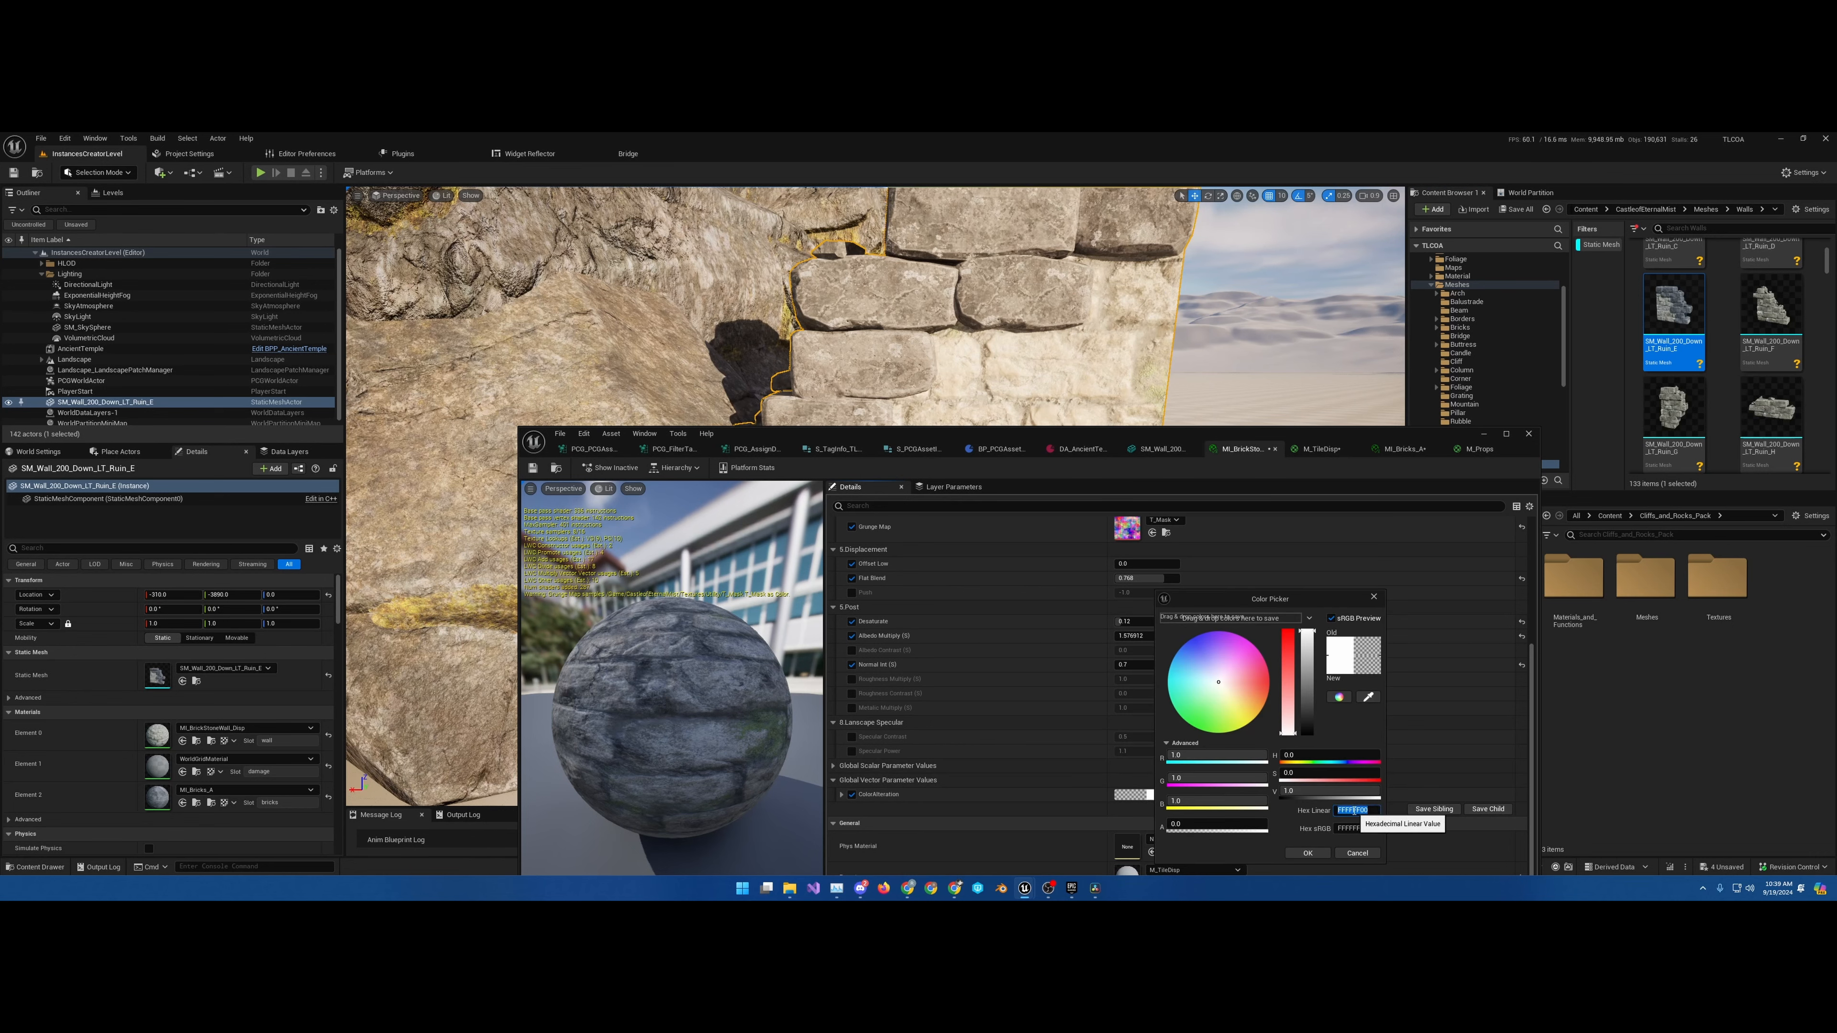
text(515B71FF)
click(1307, 854)
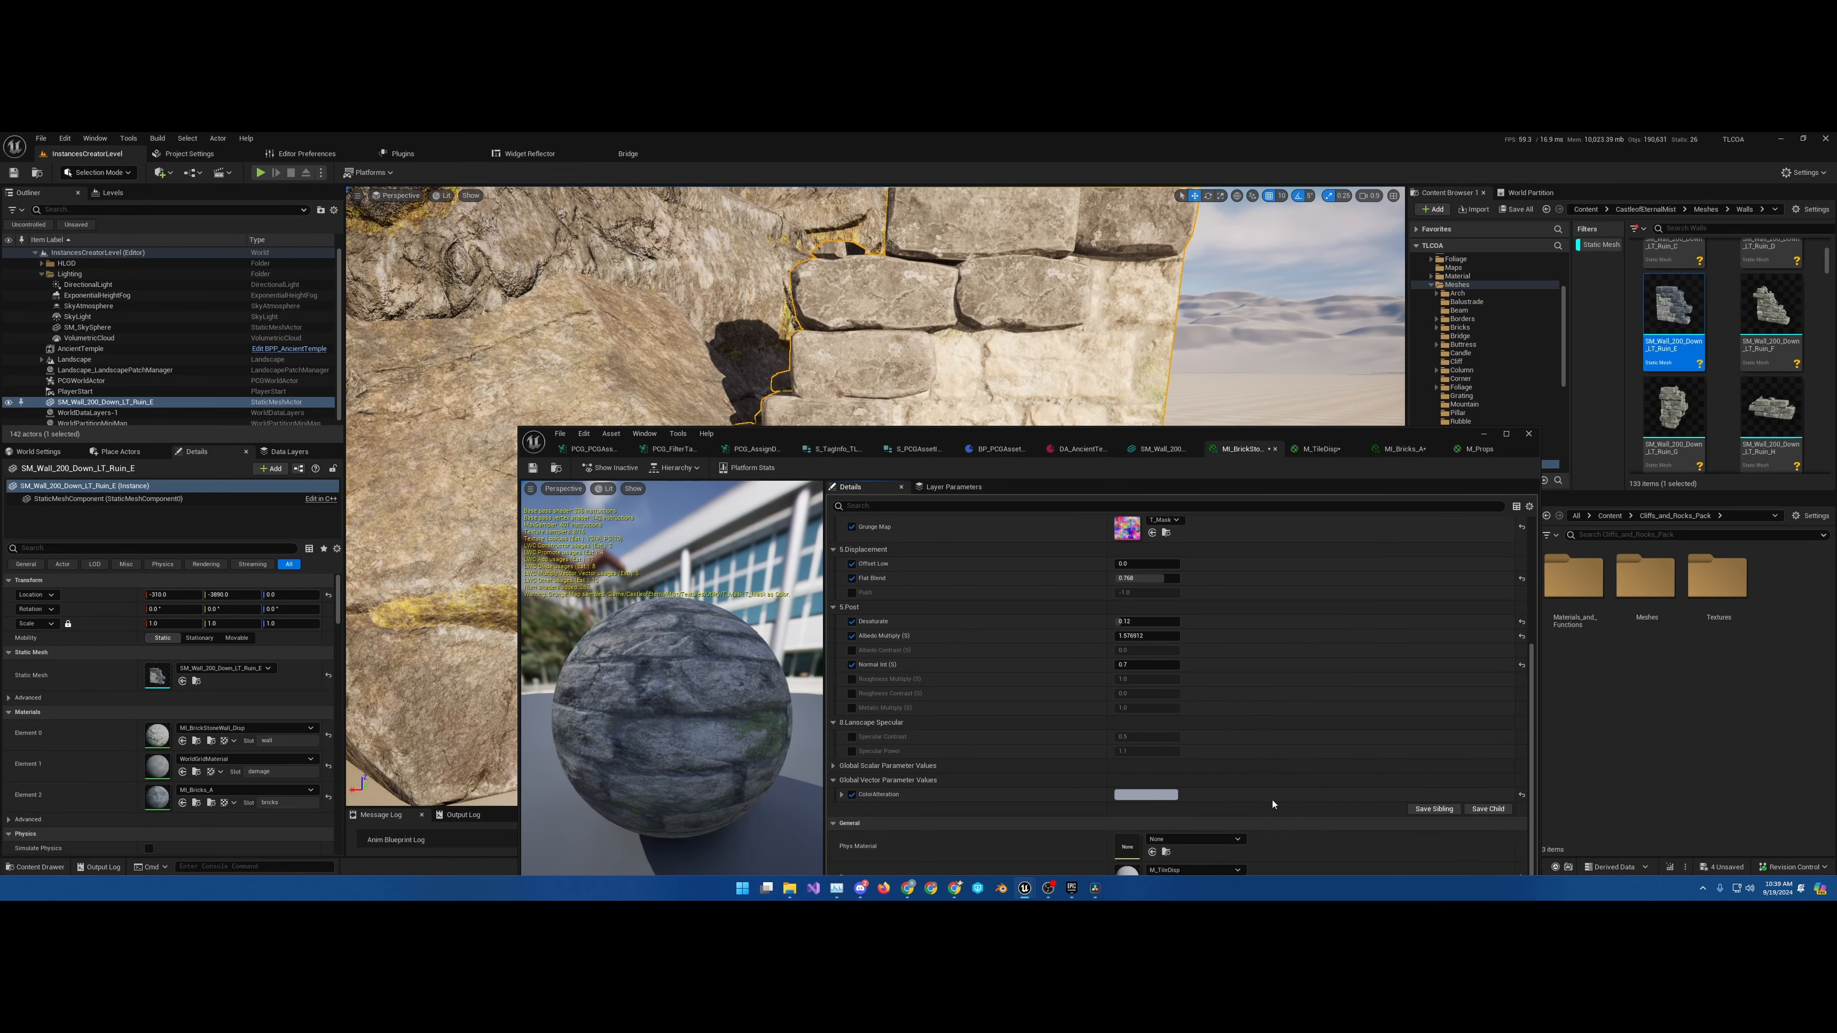
Try a saturated blue and a dark orange ColorAlteration tint and check the effect on the wall in the level
click(1148, 795)
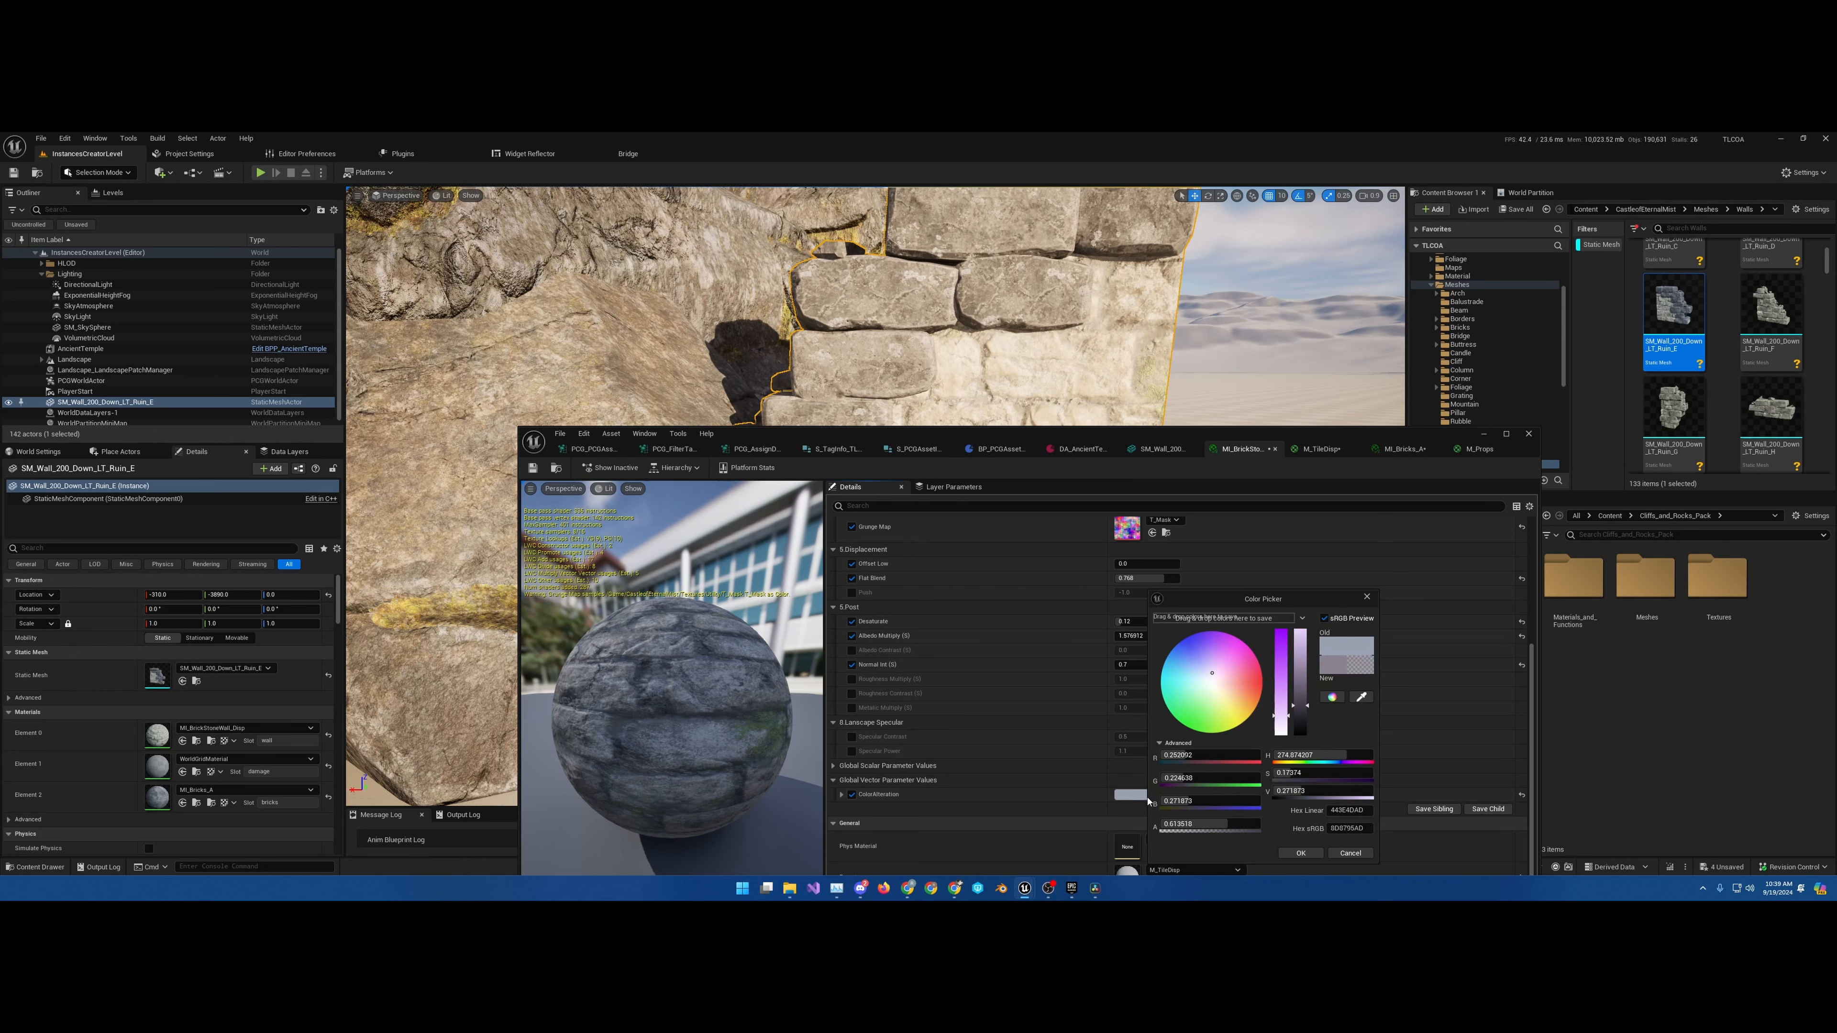
drag(1303, 705, 1282, 631)
click(1344, 854)
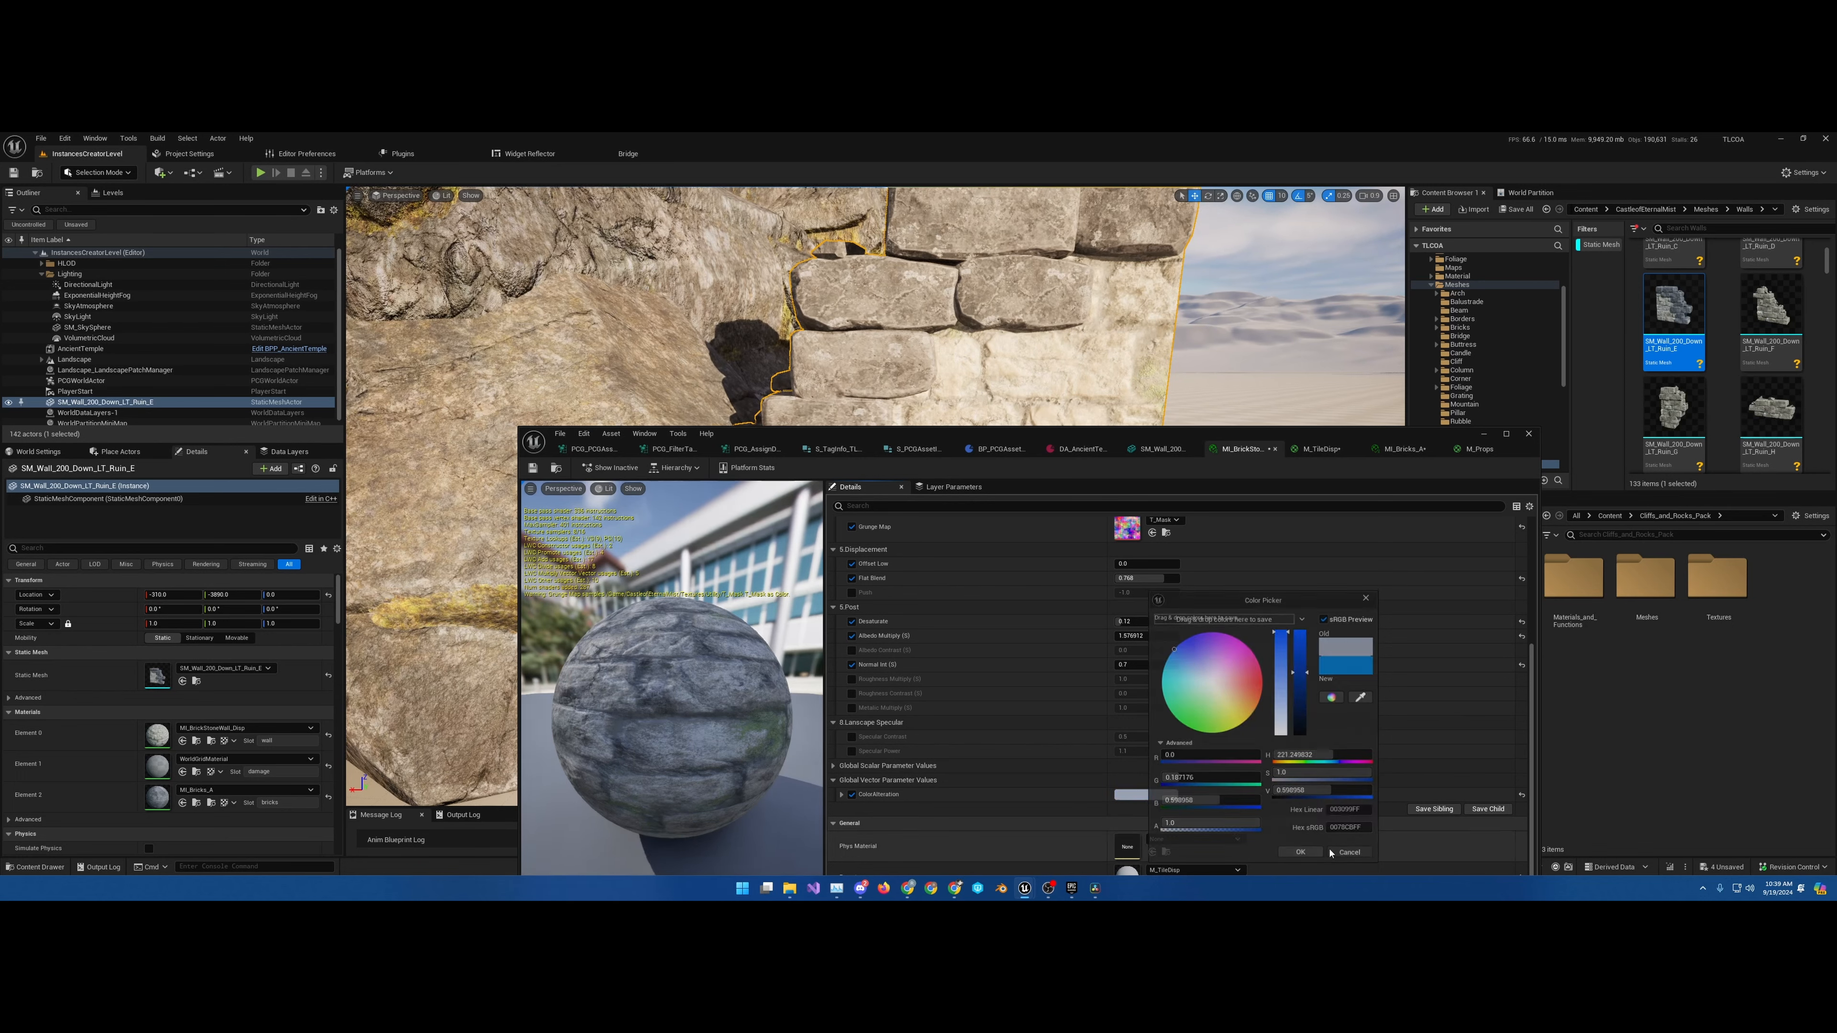
click(1149, 795)
drag(1360, 698, 1335, 697)
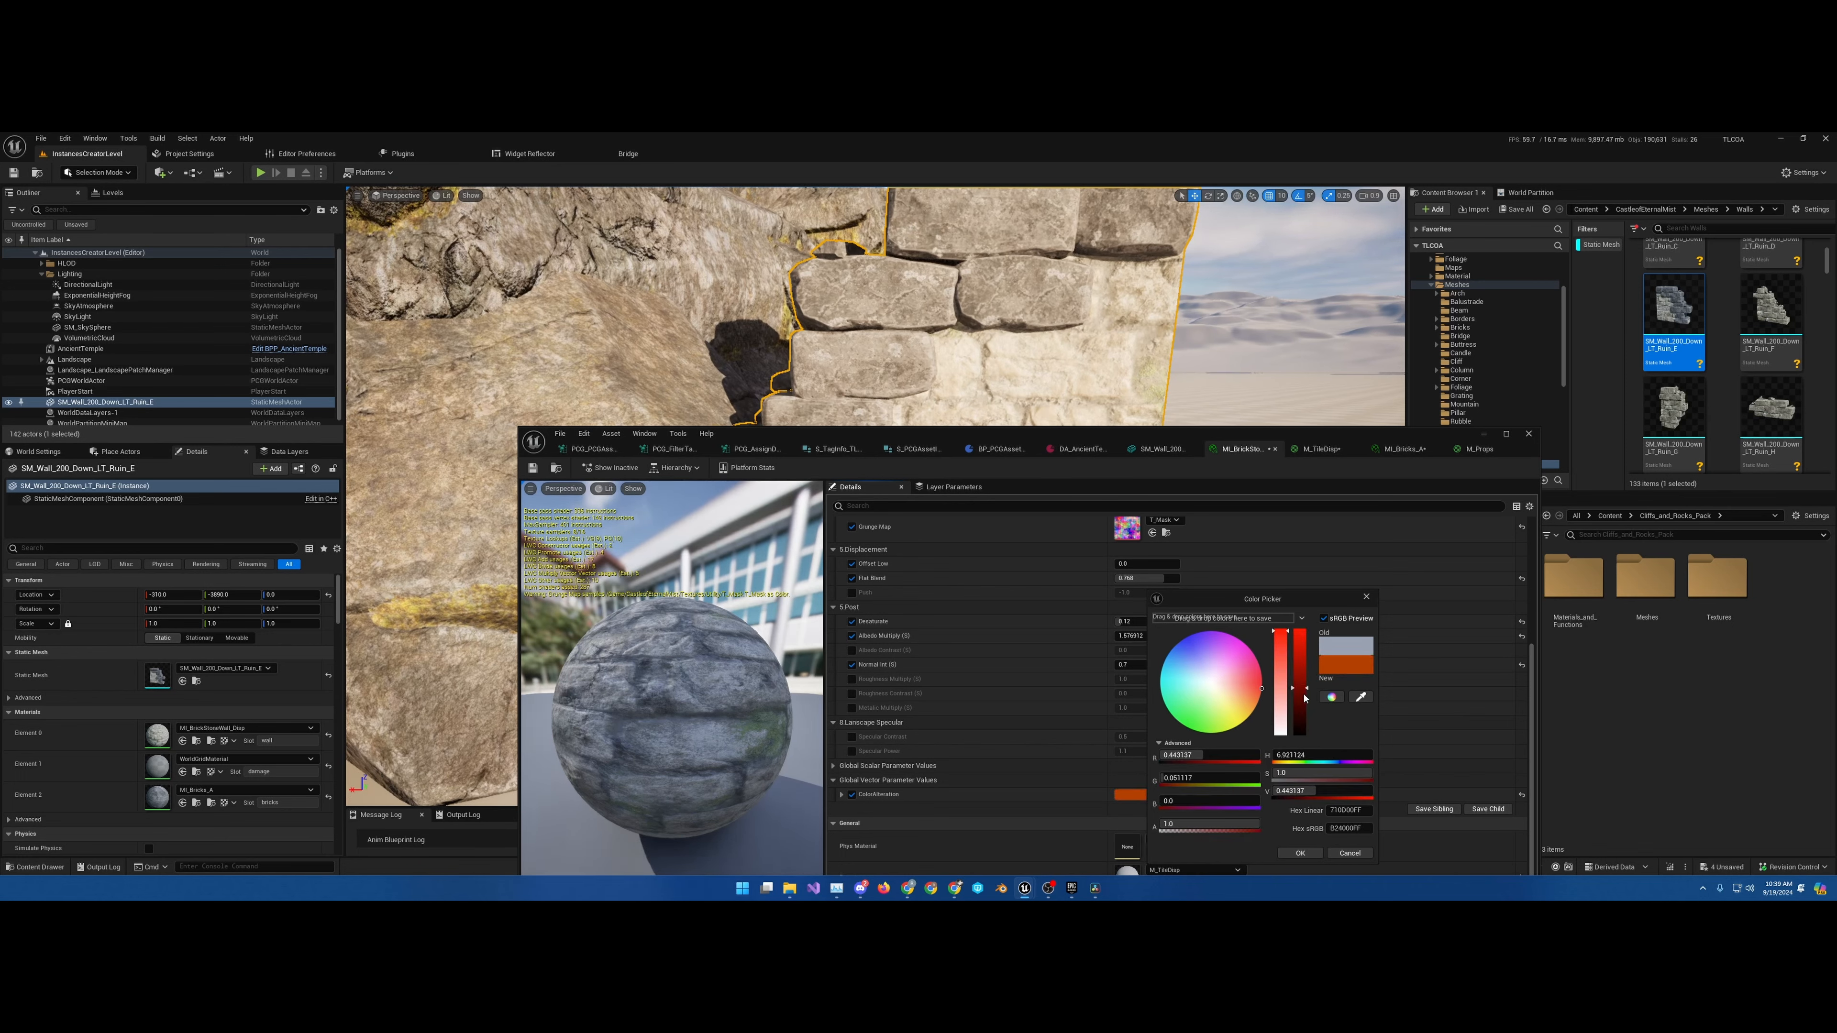
right_drag(1048, 348, 846, 348)
key(f)
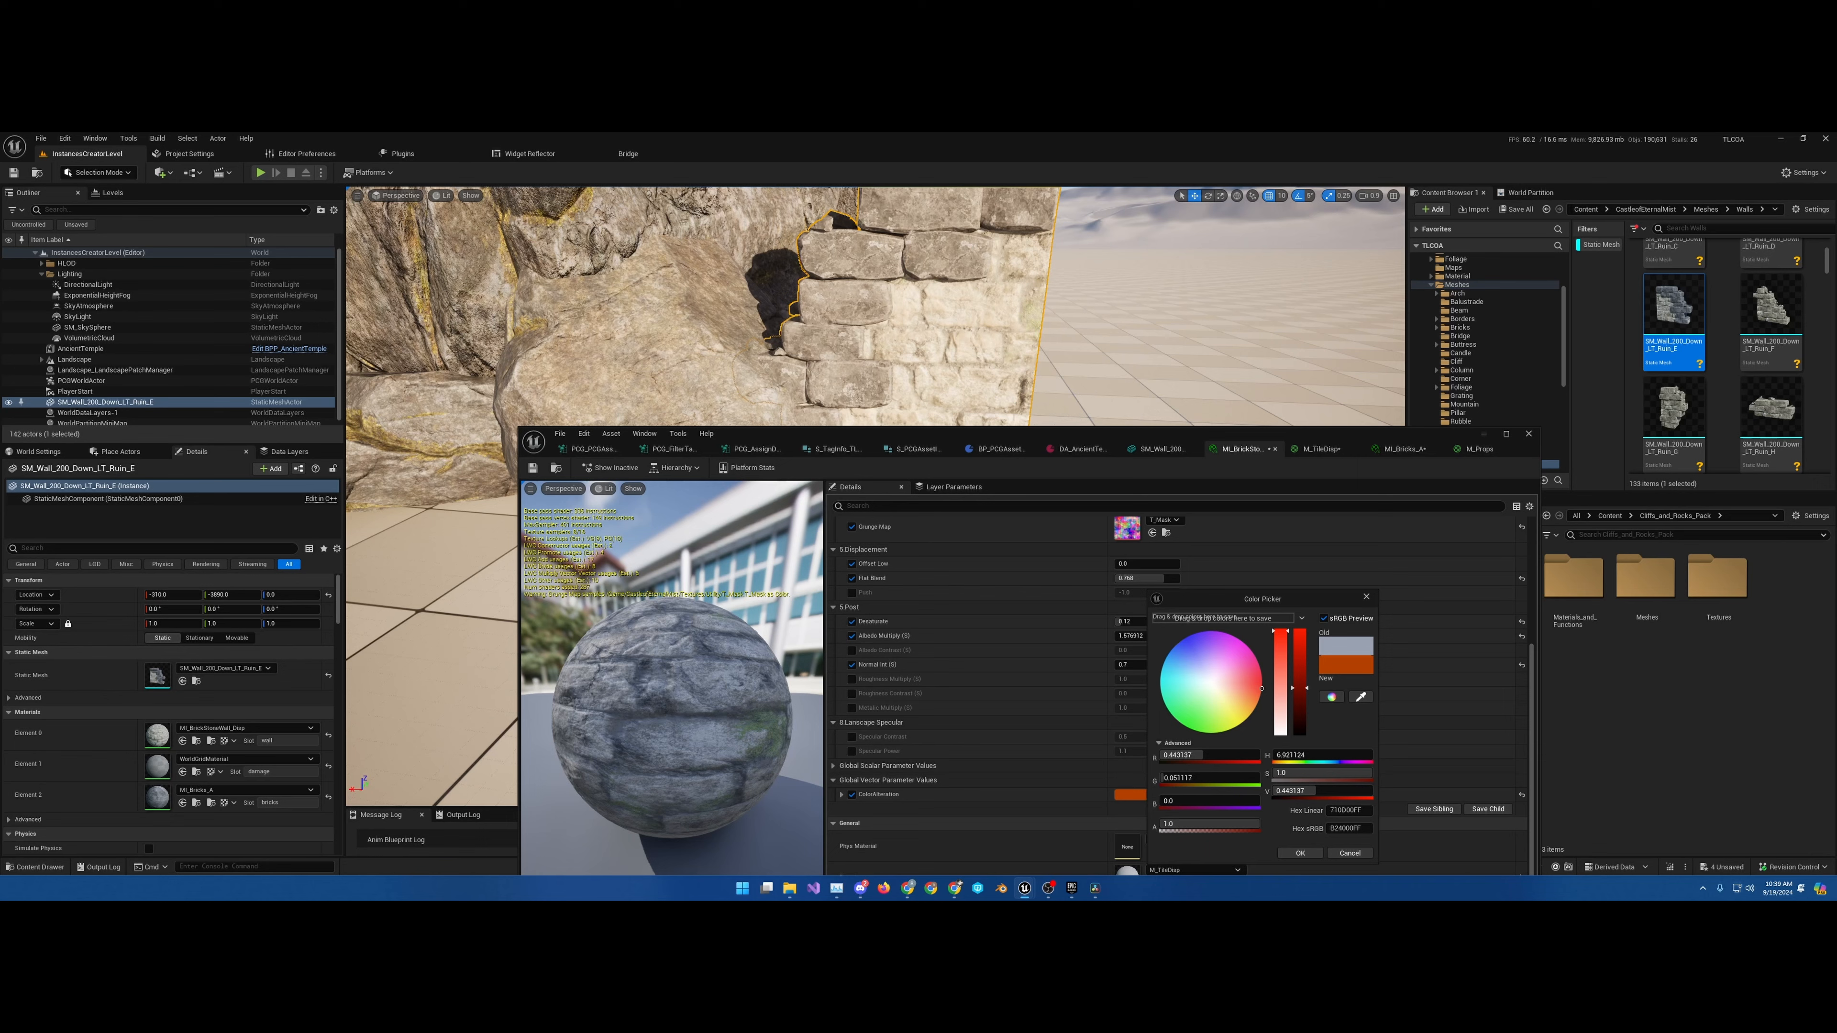
Place the ColorAlteration Multiply after Albedo L1's Desaturation node in M_TileDisp, connect the Desaturation output through it, and save
click(1322, 449)
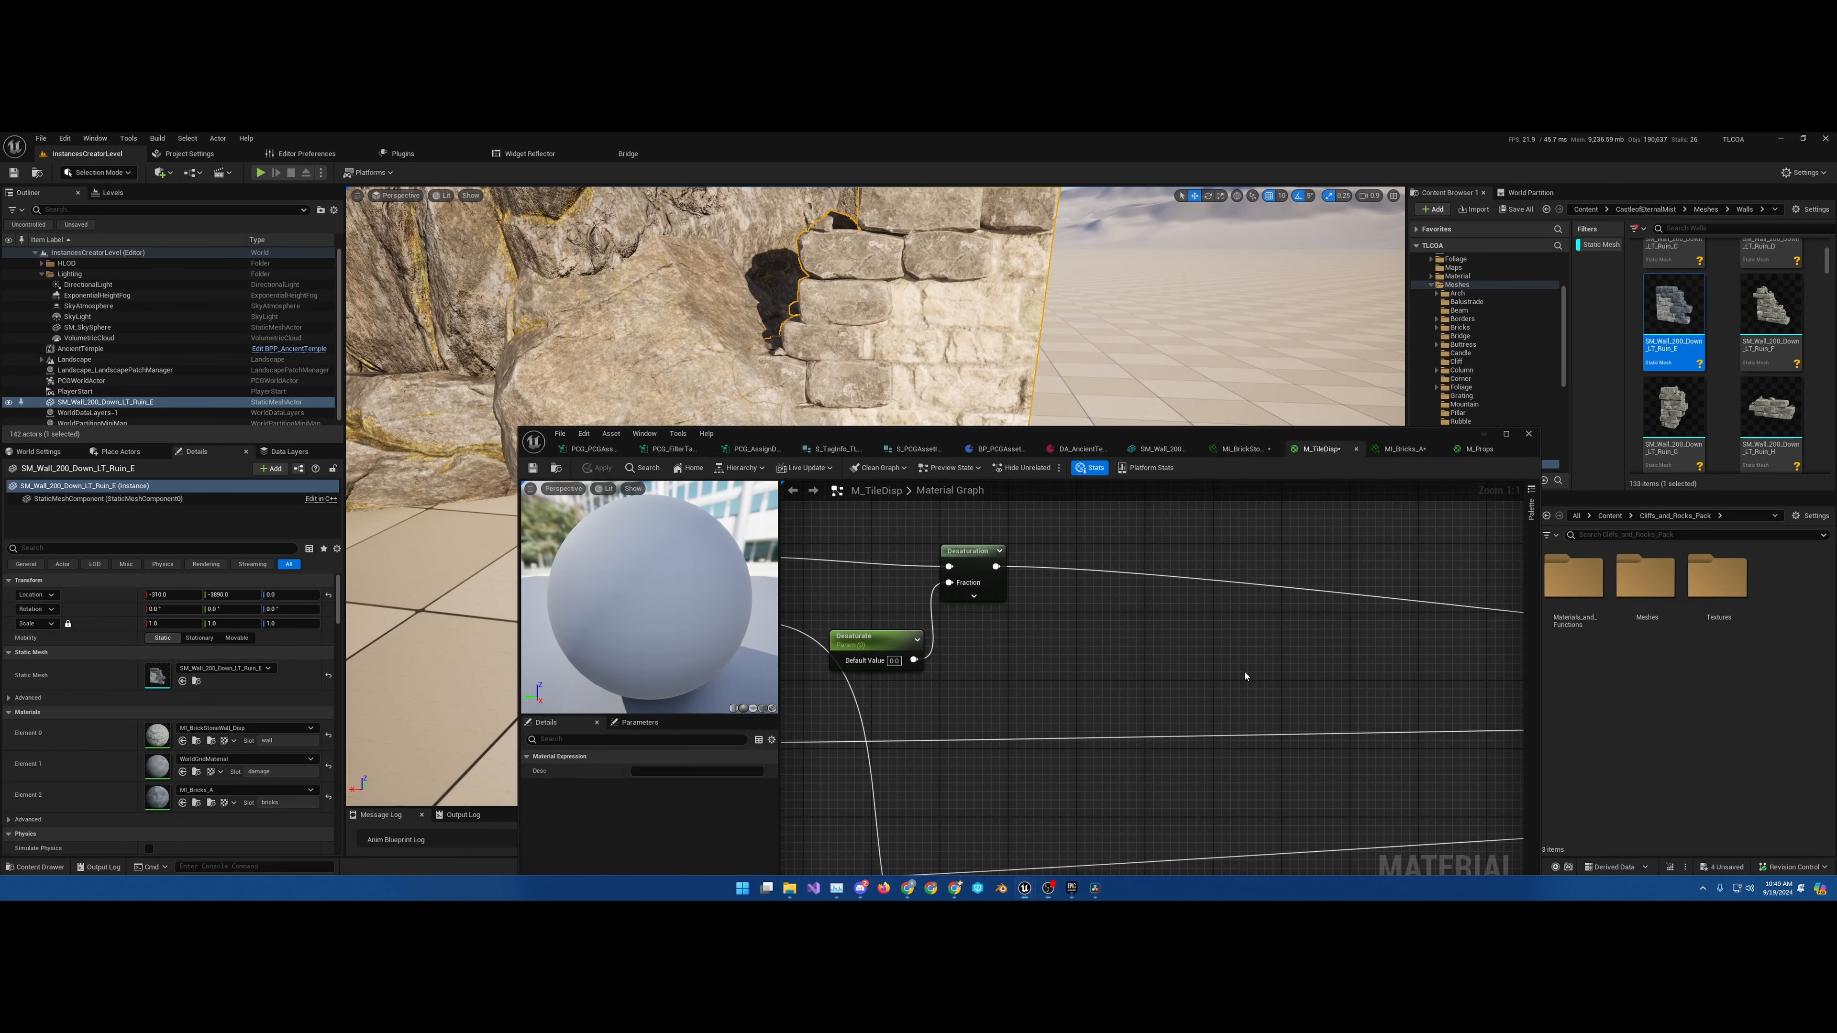
right_drag(1245, 676, 1679, 690)
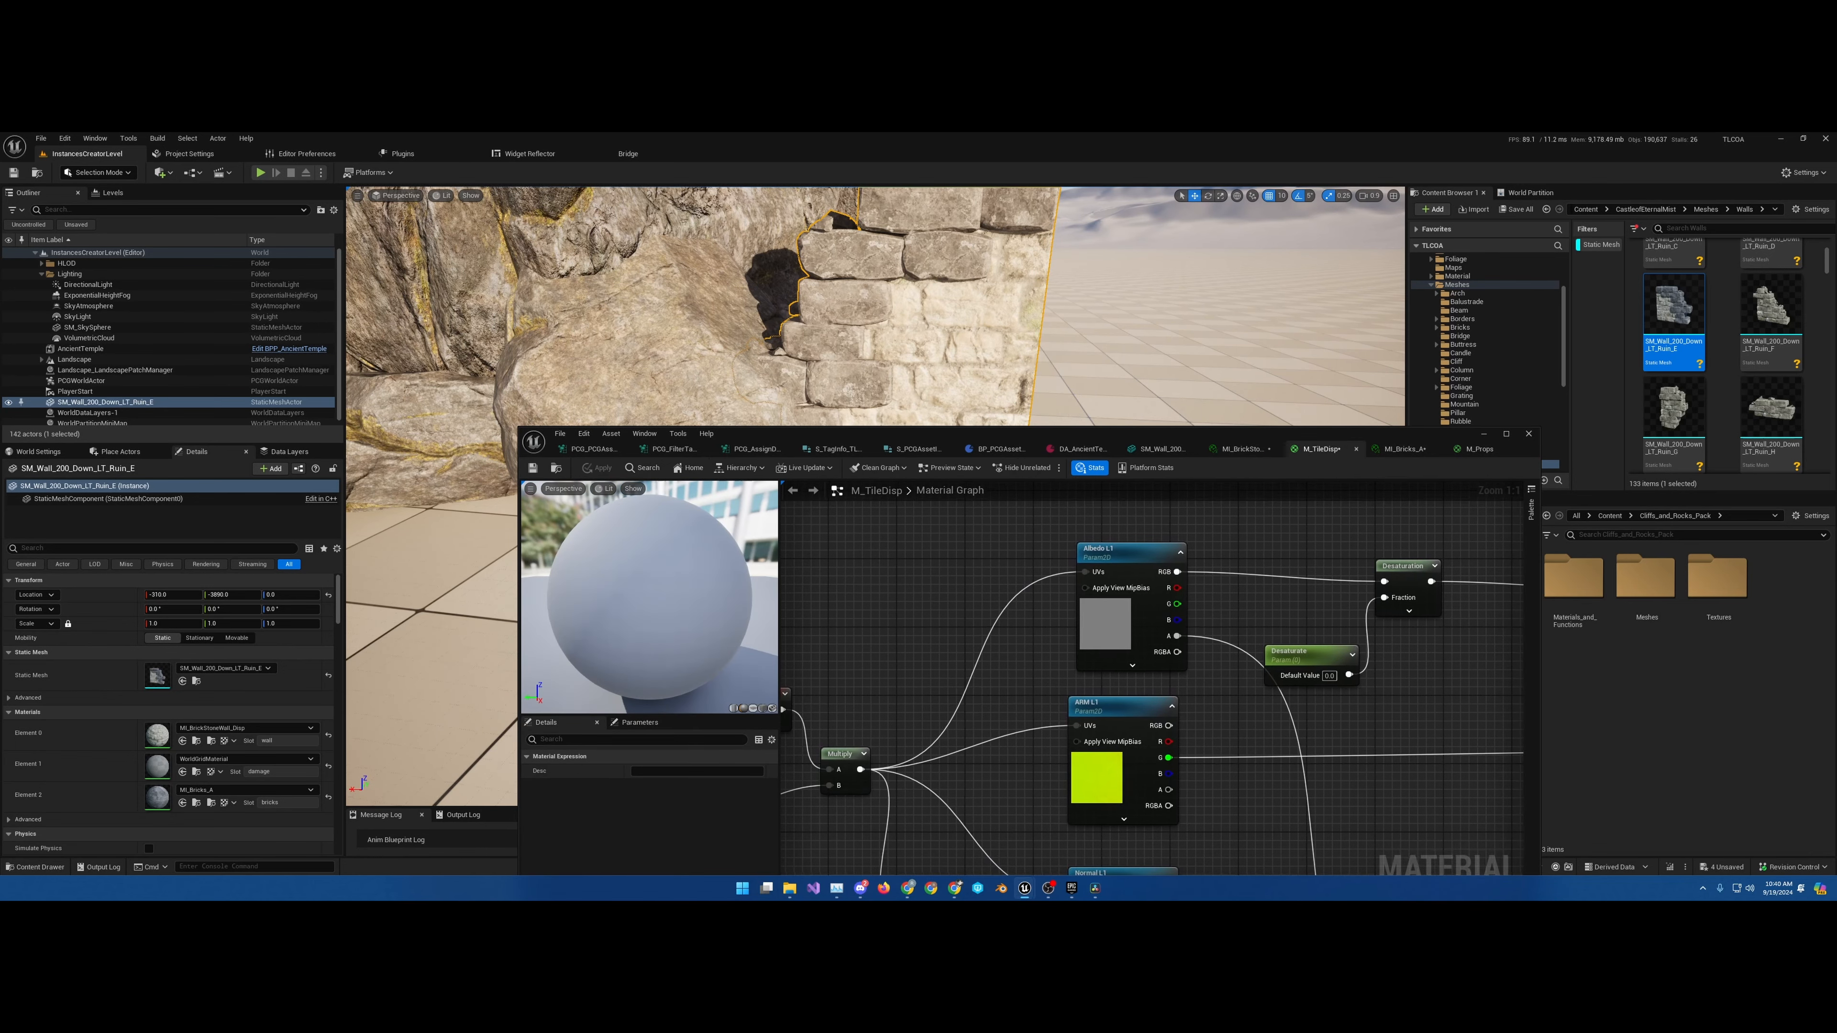
right_drag(1529, 660, 1156, 669)
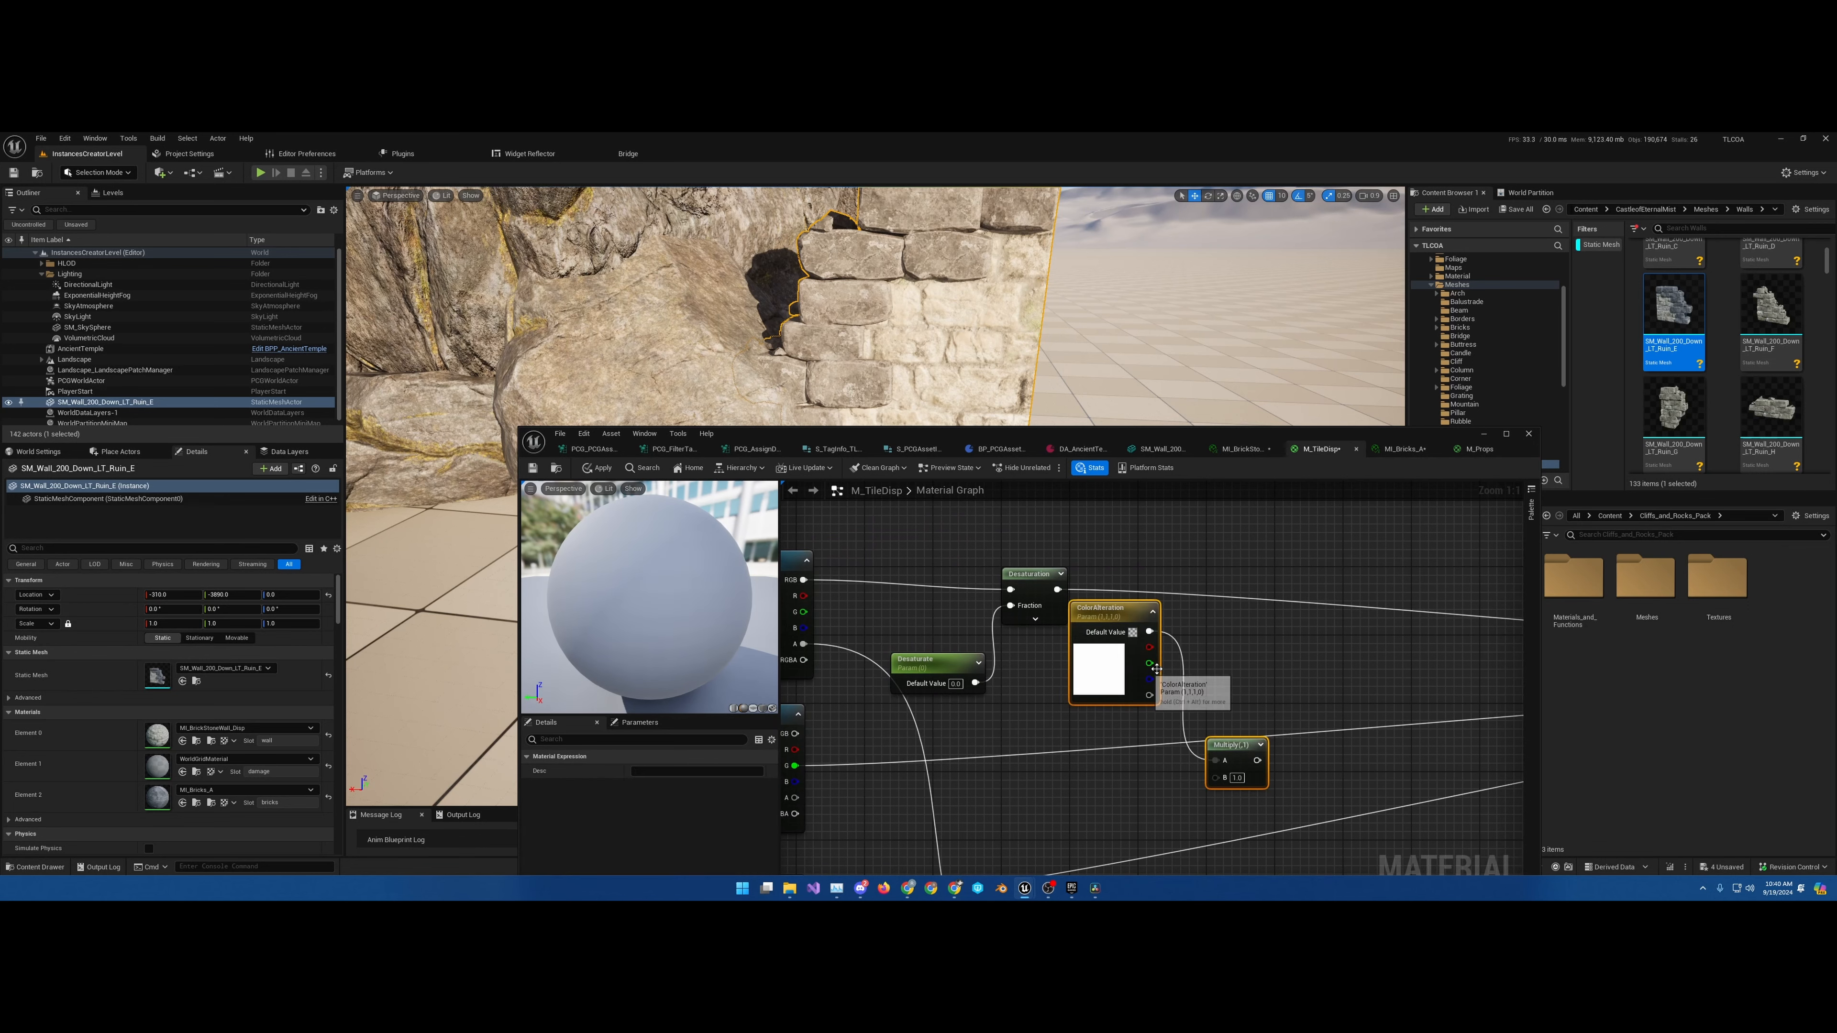
drag(1126, 621, 1177, 498)
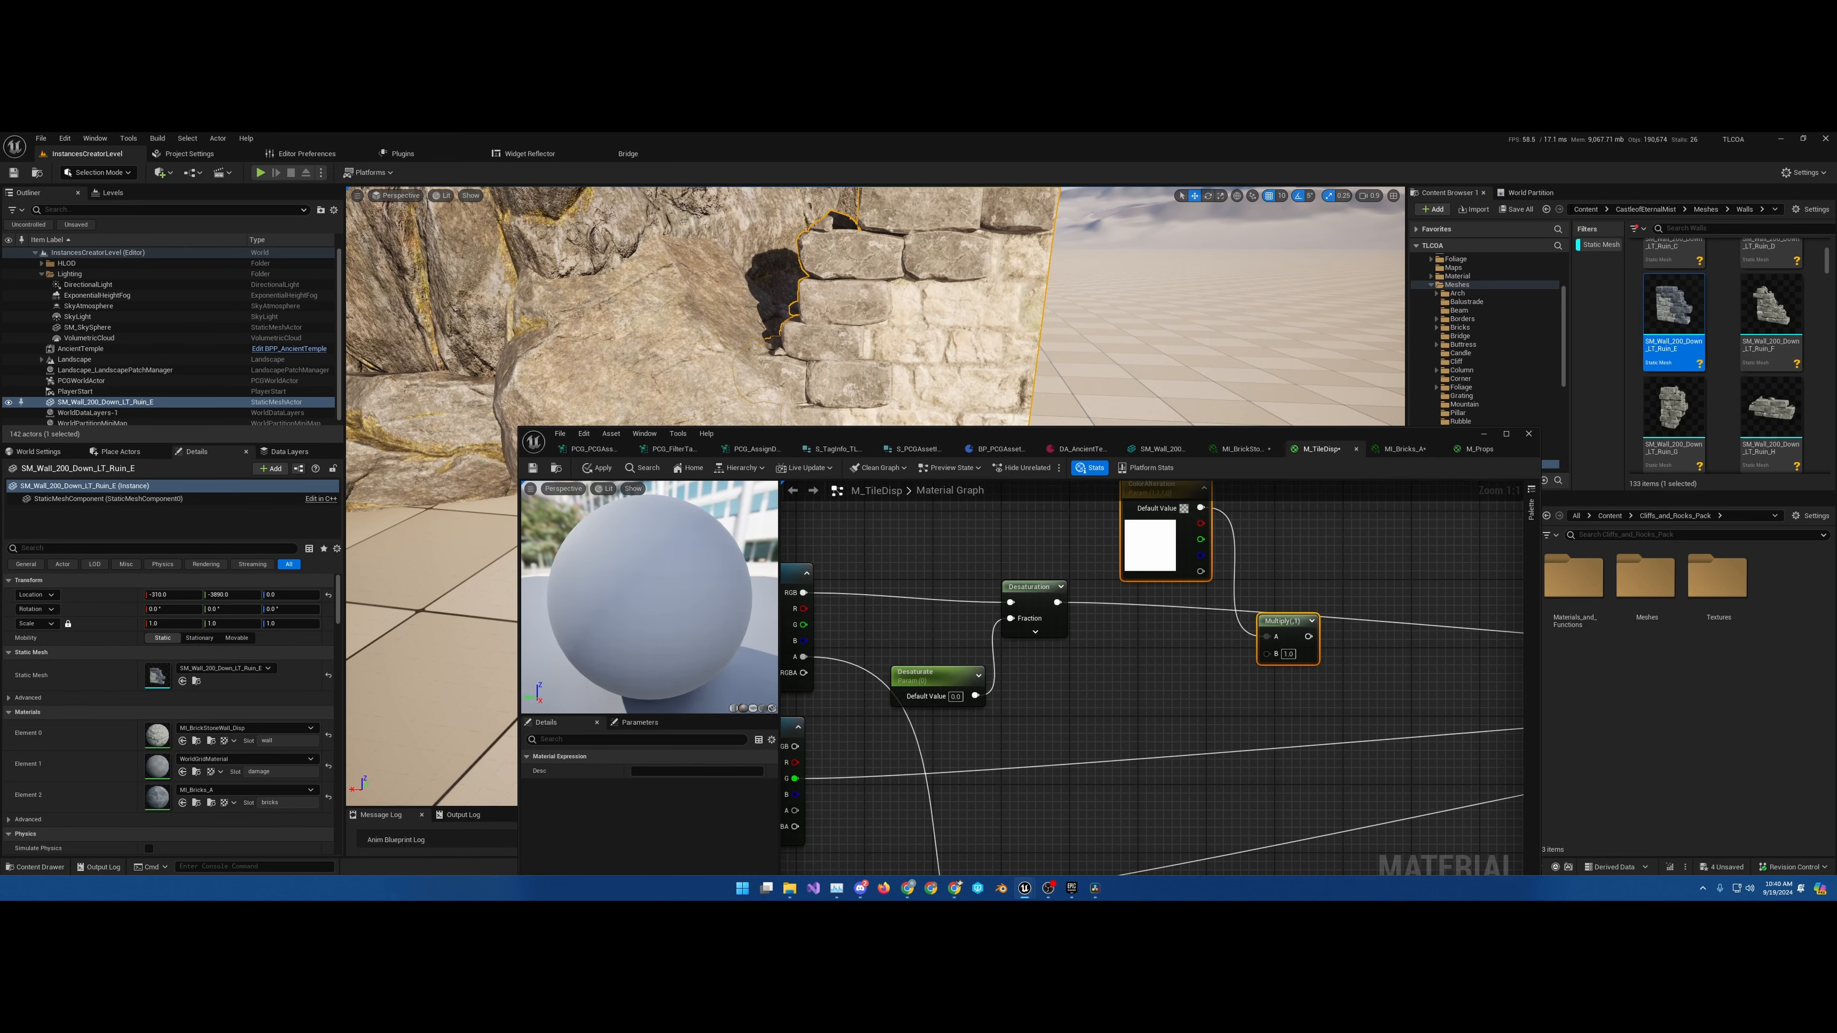
right_drag(1177, 499, 1137, 557)
drag(1241, 683, 1232, 650)
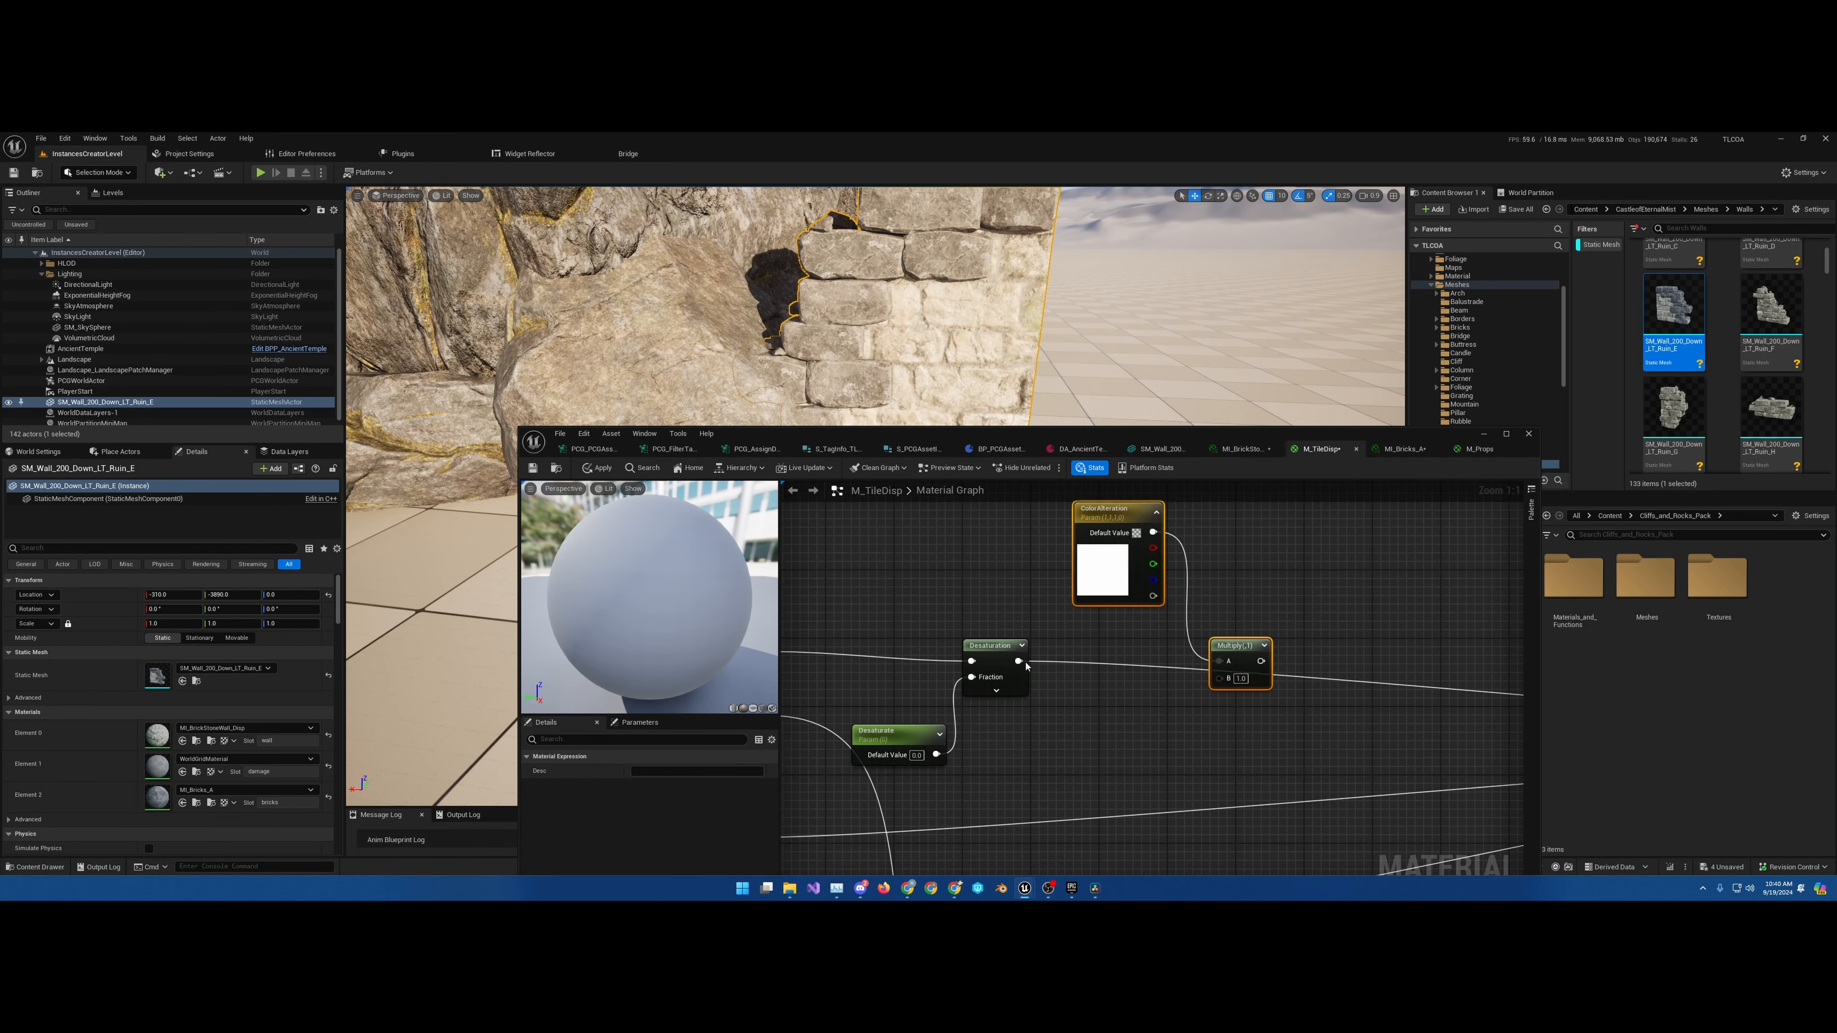
mouse_move(1020, 661)
ctrl+mouse_down()
mouse_move(1260, 662)
mouse_move(1041, 672)
ctrl+mouse_up()
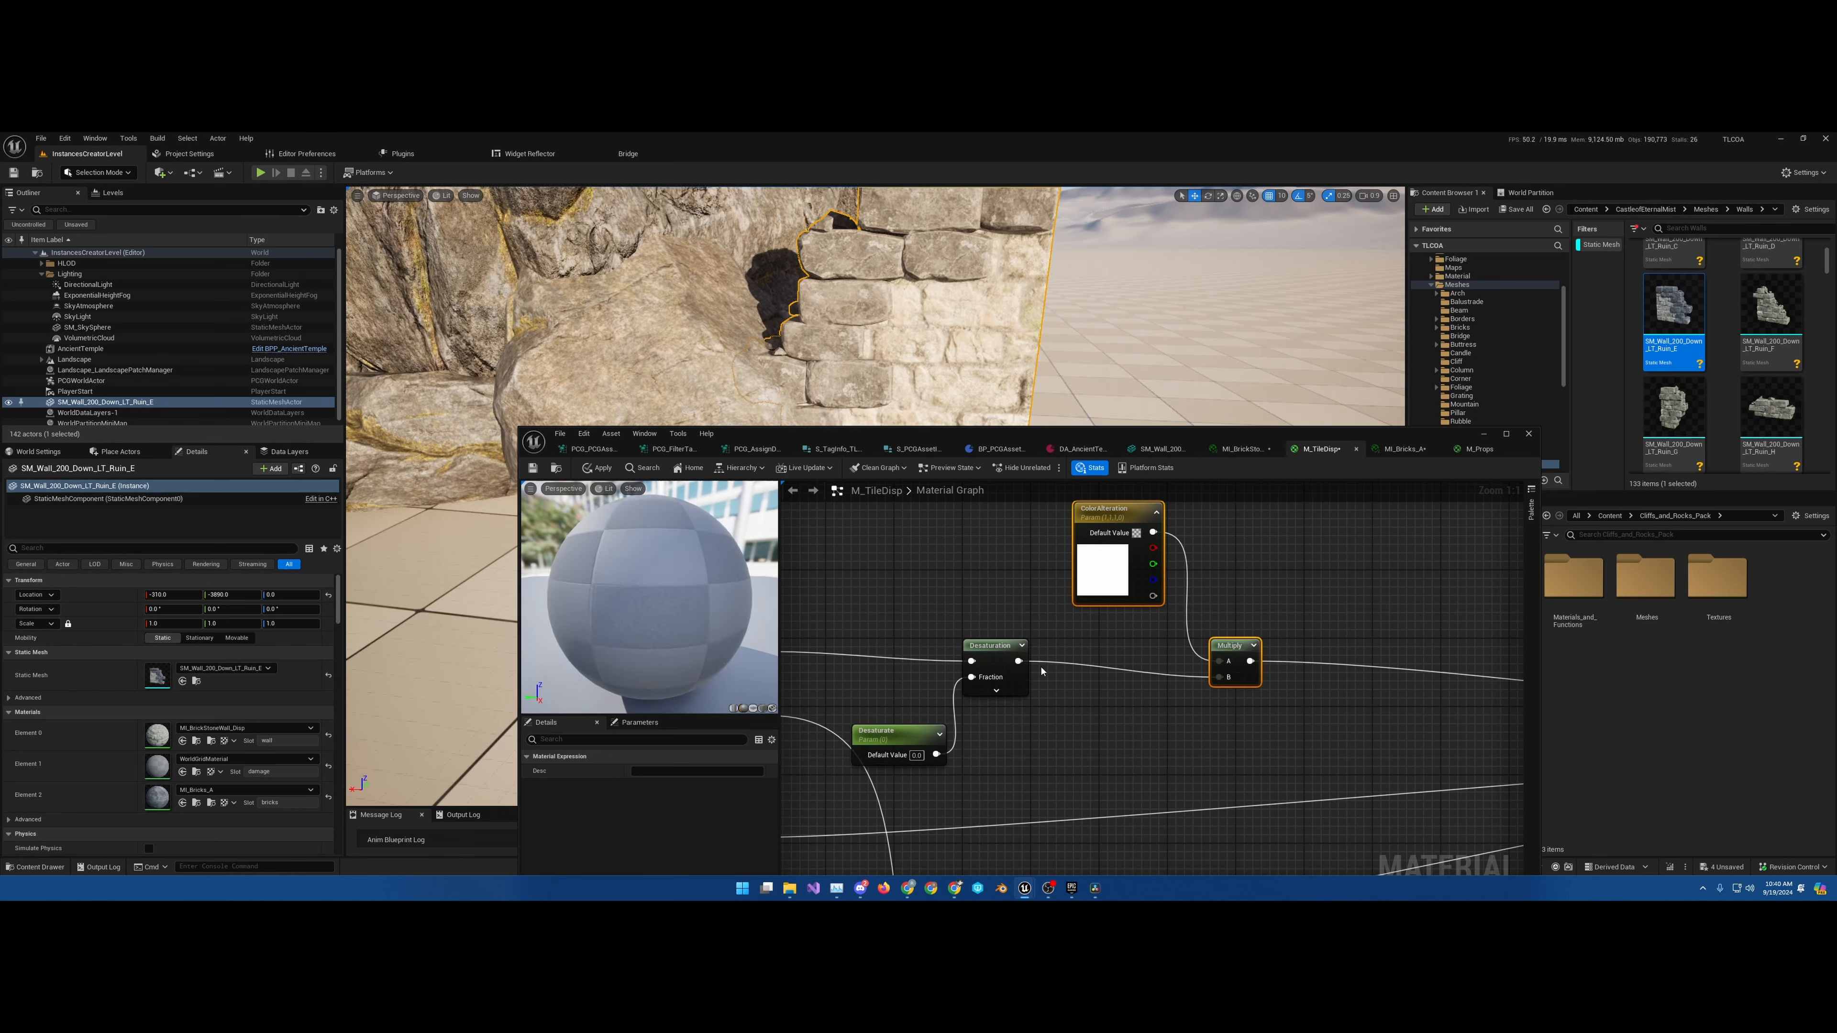
click(534, 469)
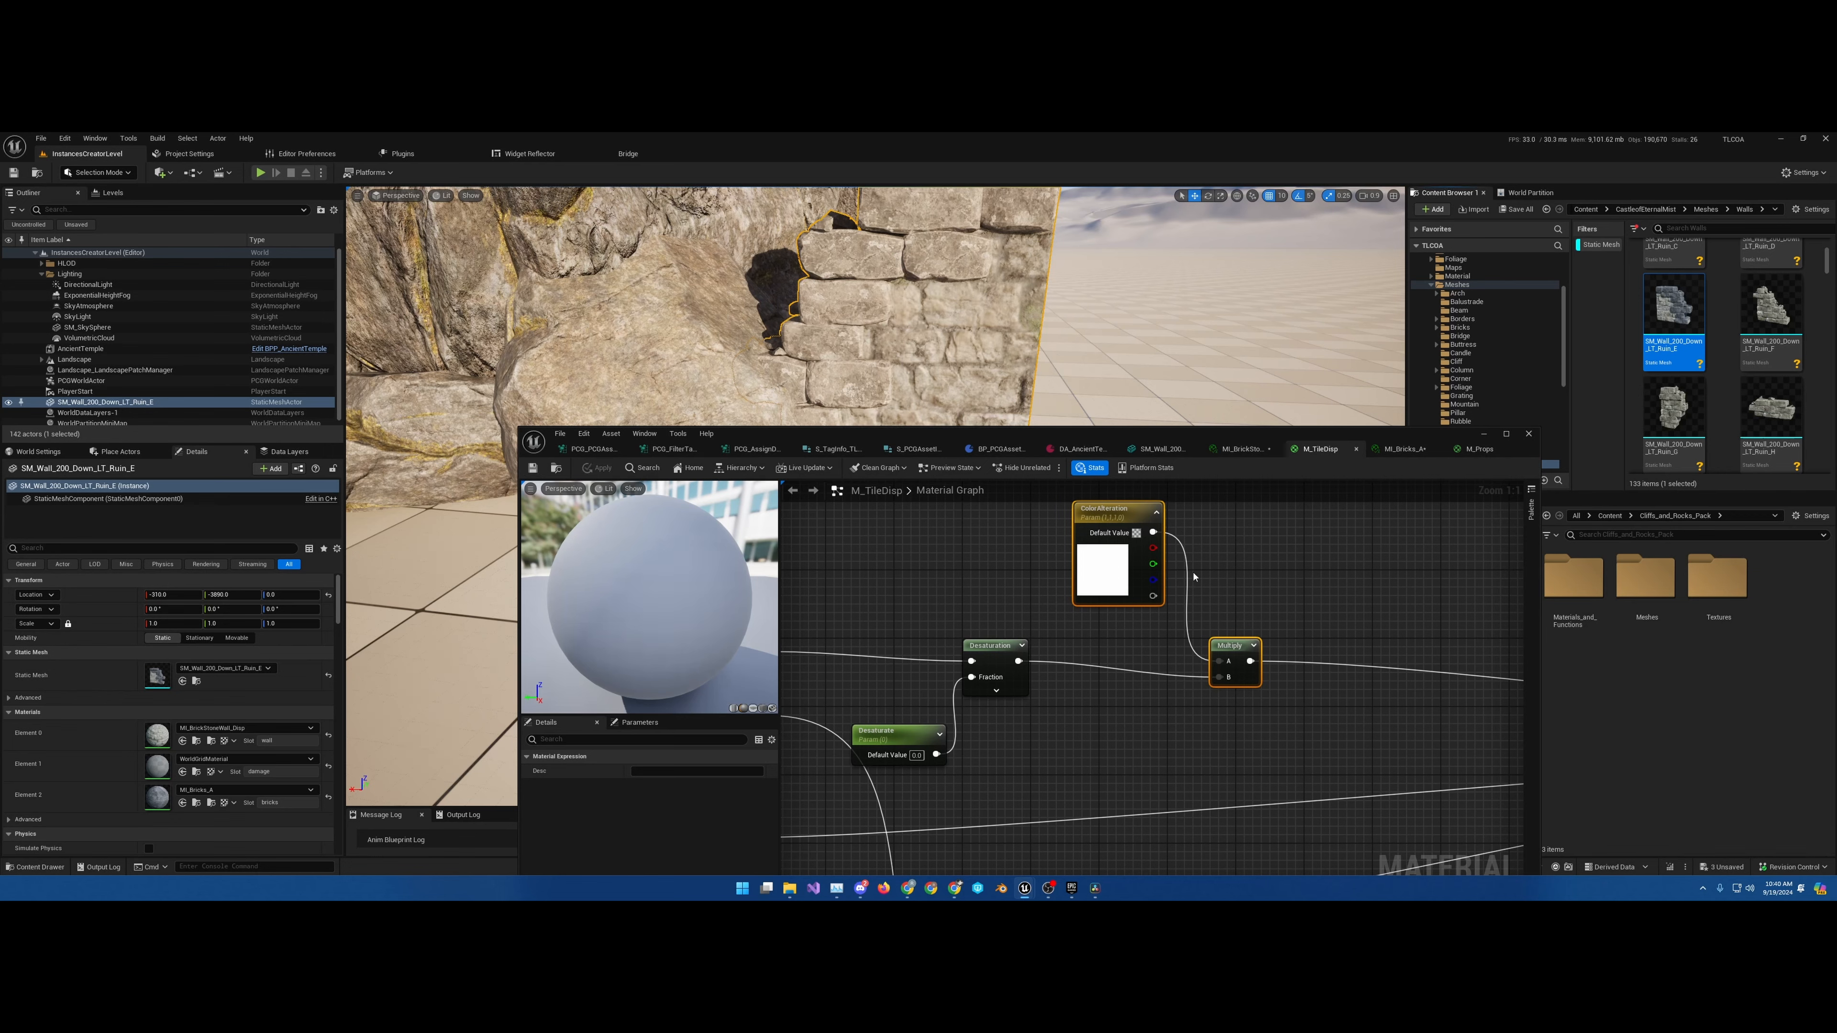
Place the SM_Wall_200_Down_LT_Ruin_F mesh in the level beside the existing ruined wall and nudge it into line
click(1242, 449)
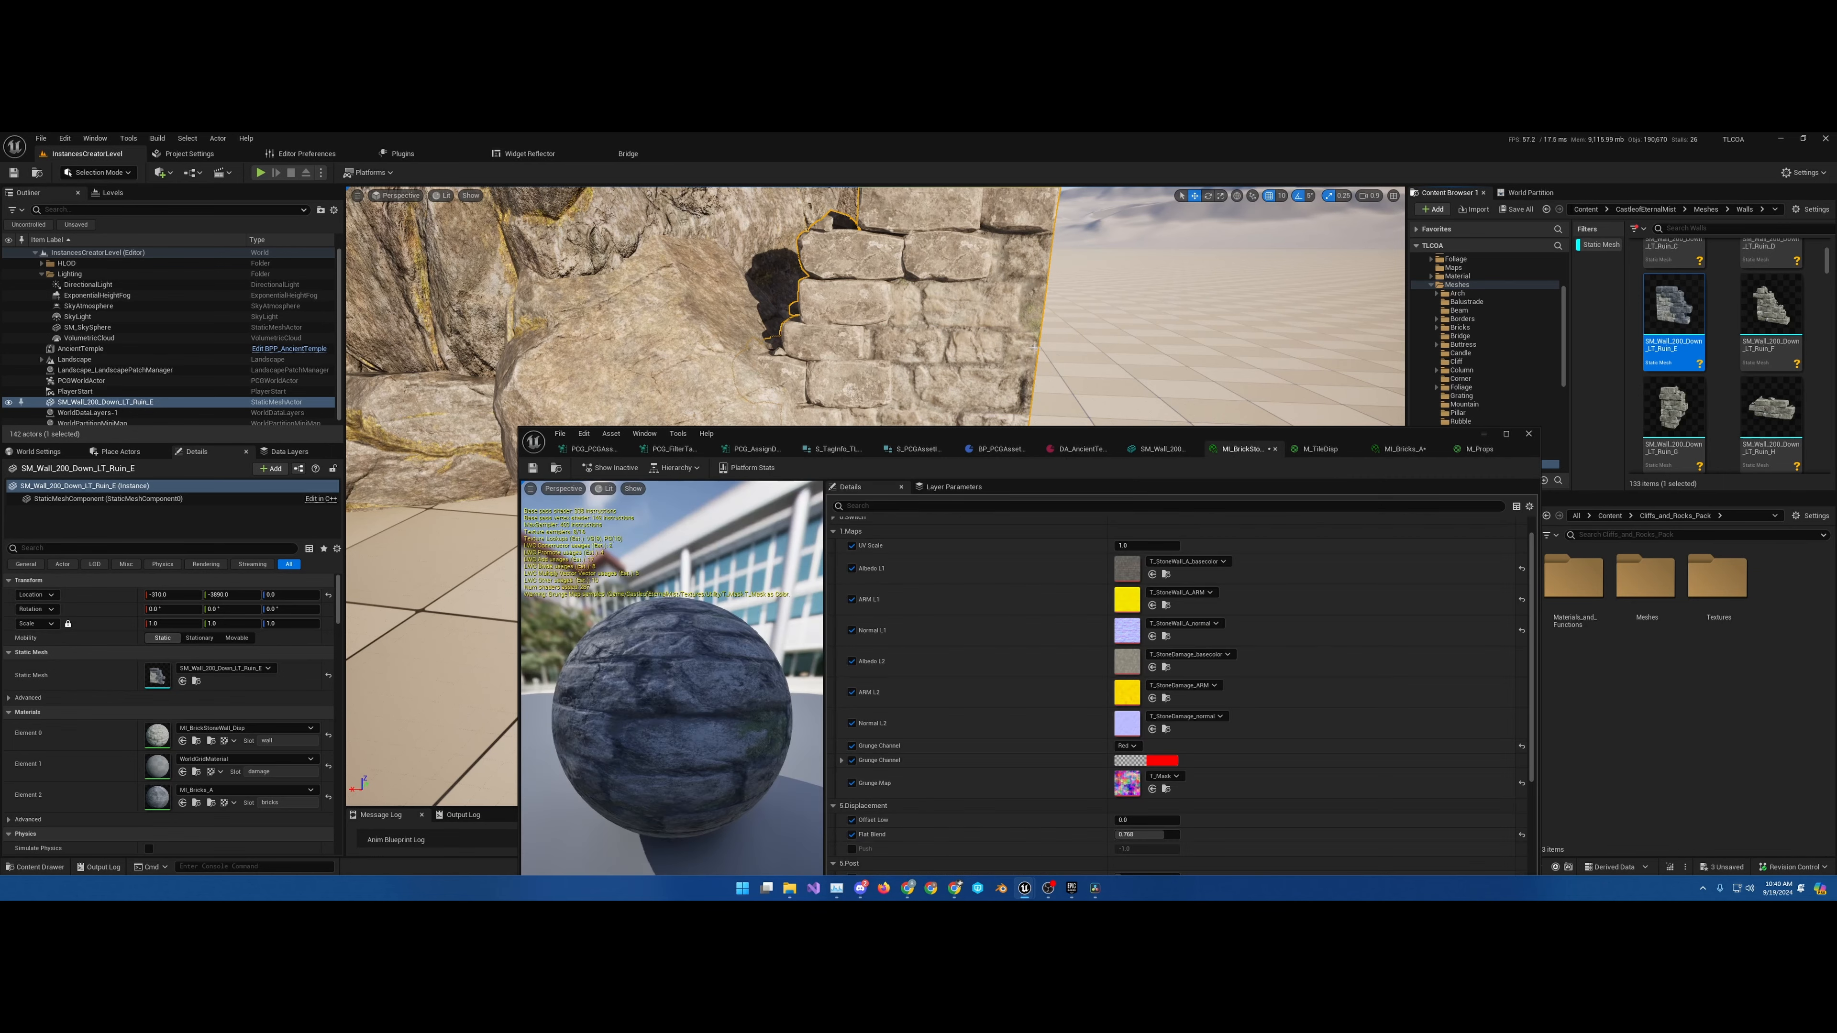
right_drag(1034, 347, 1022, 416)
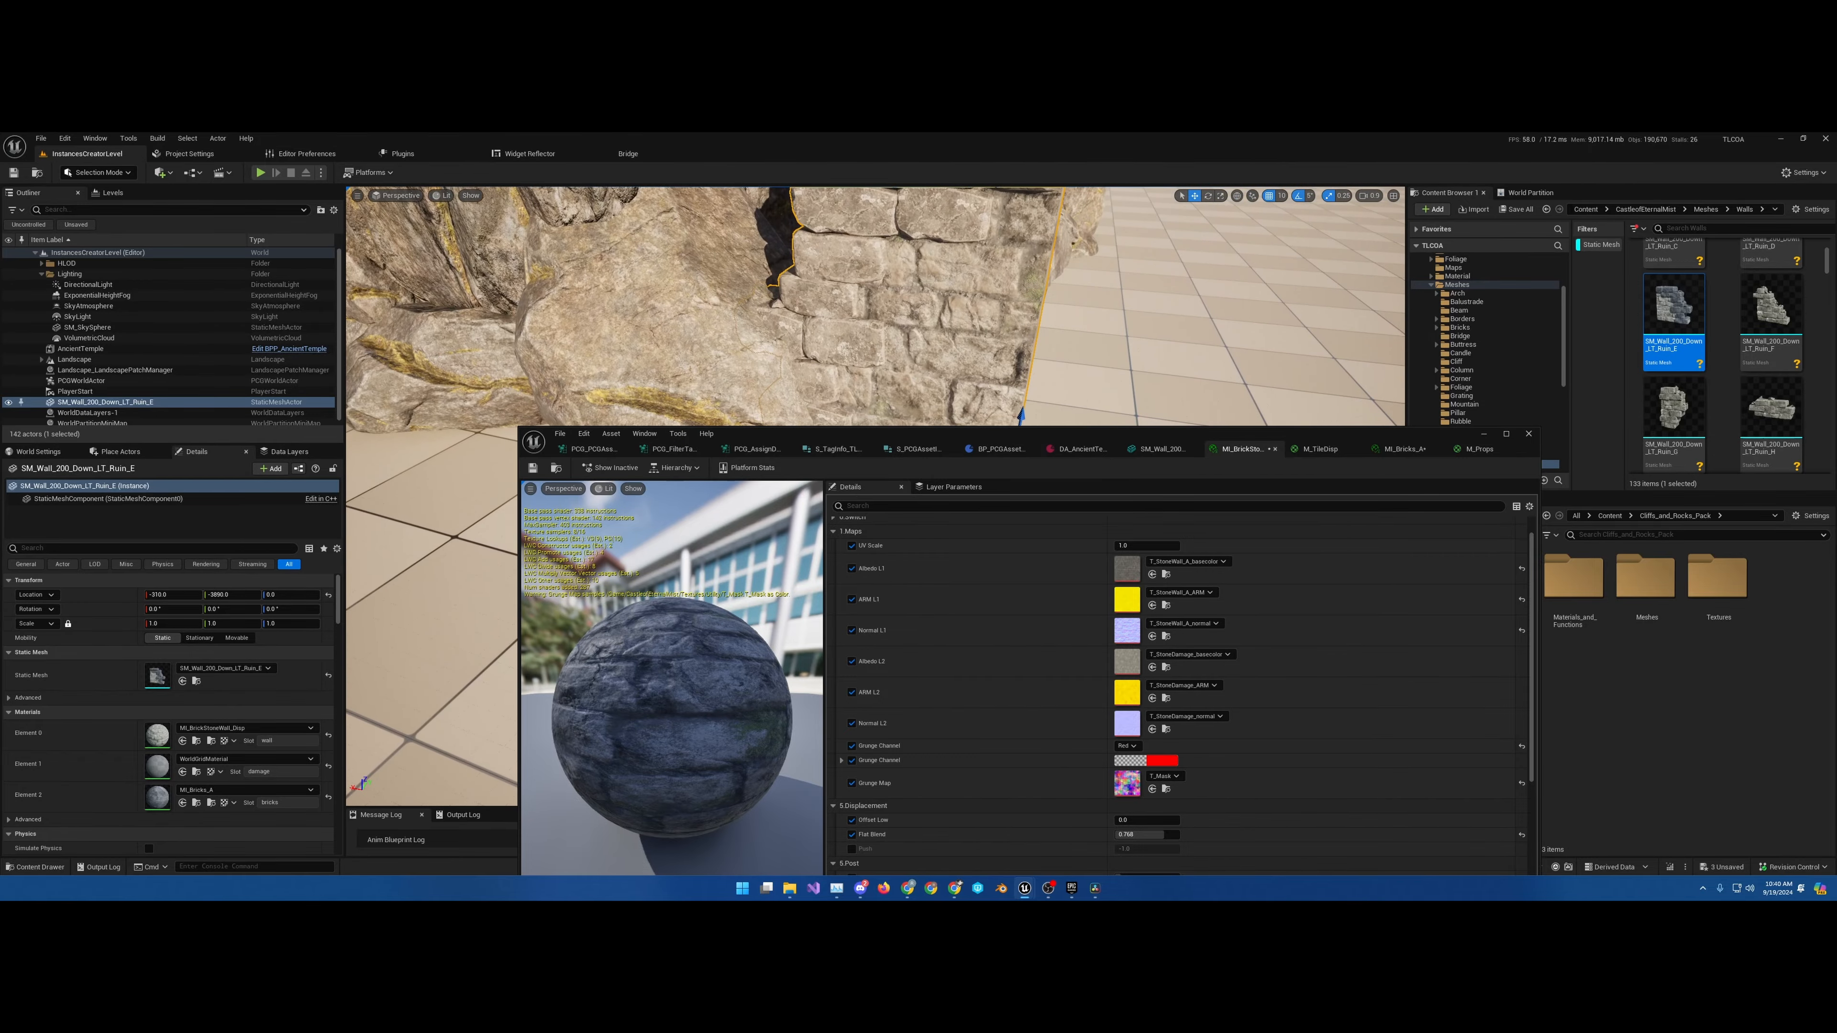
key(f)
drag(1013, 435, 953, 542)
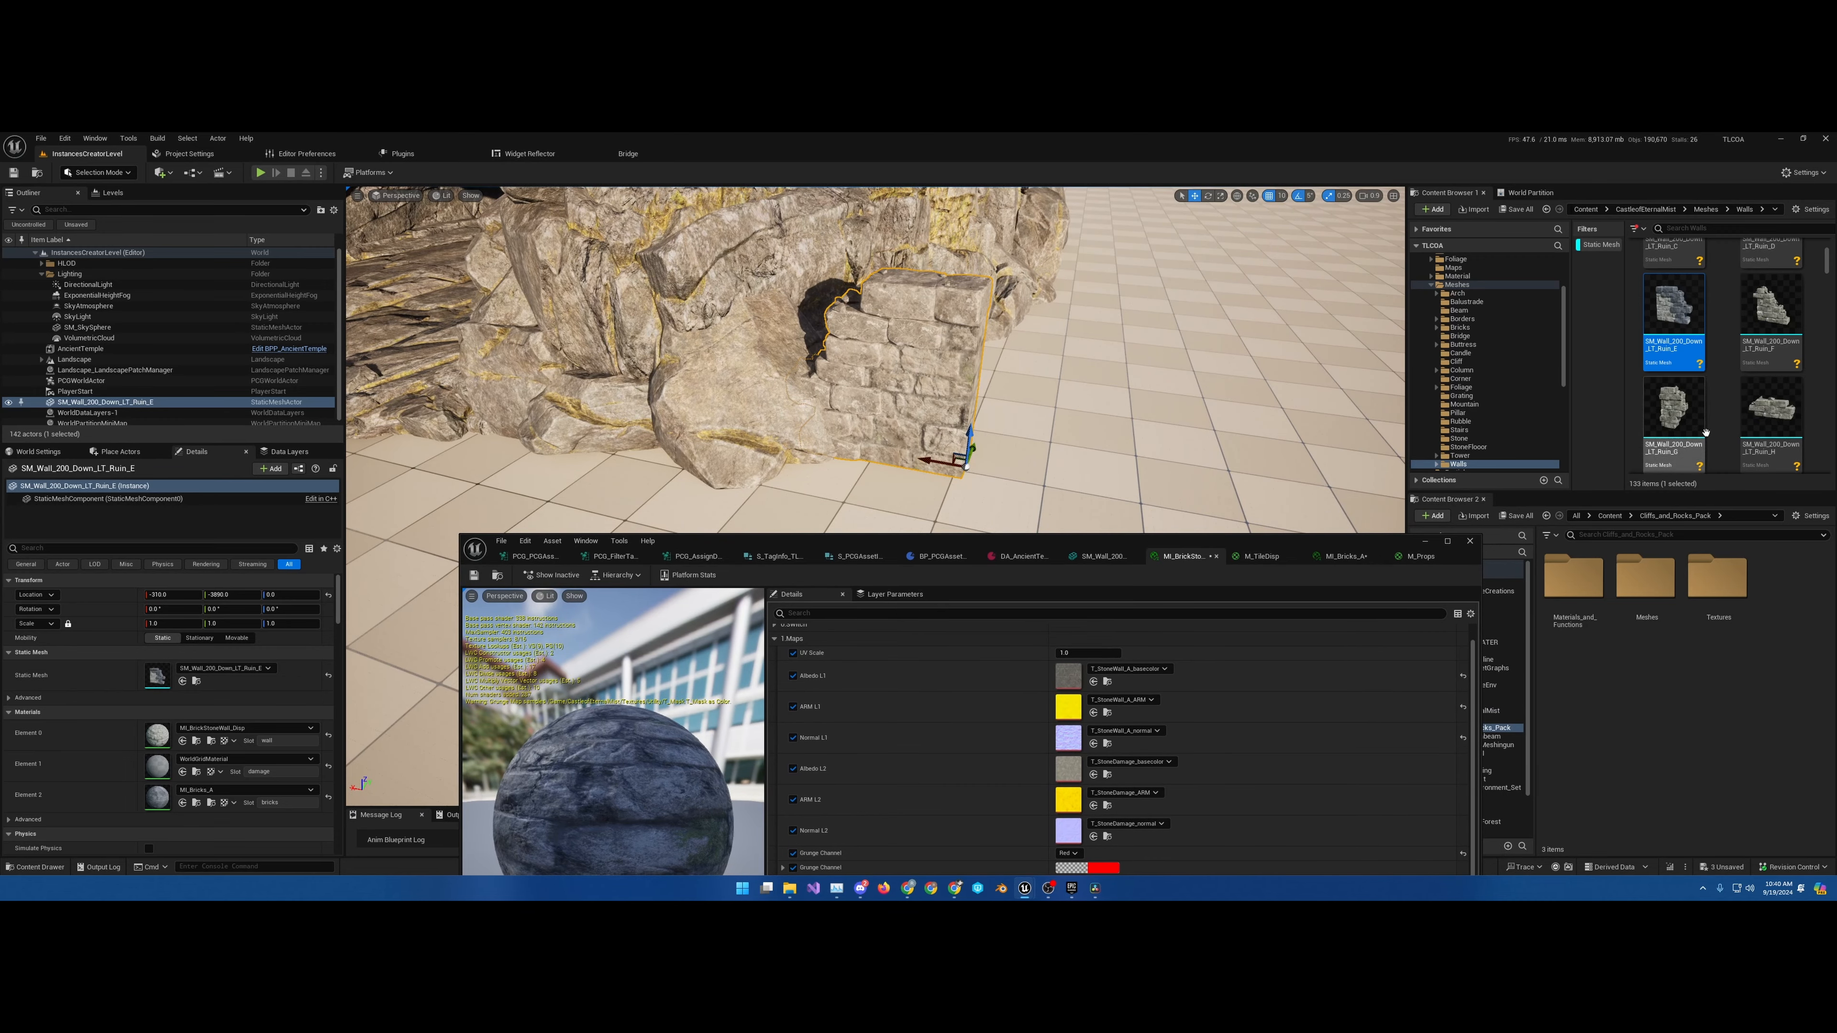
drag(1771, 309, 1113, 467)
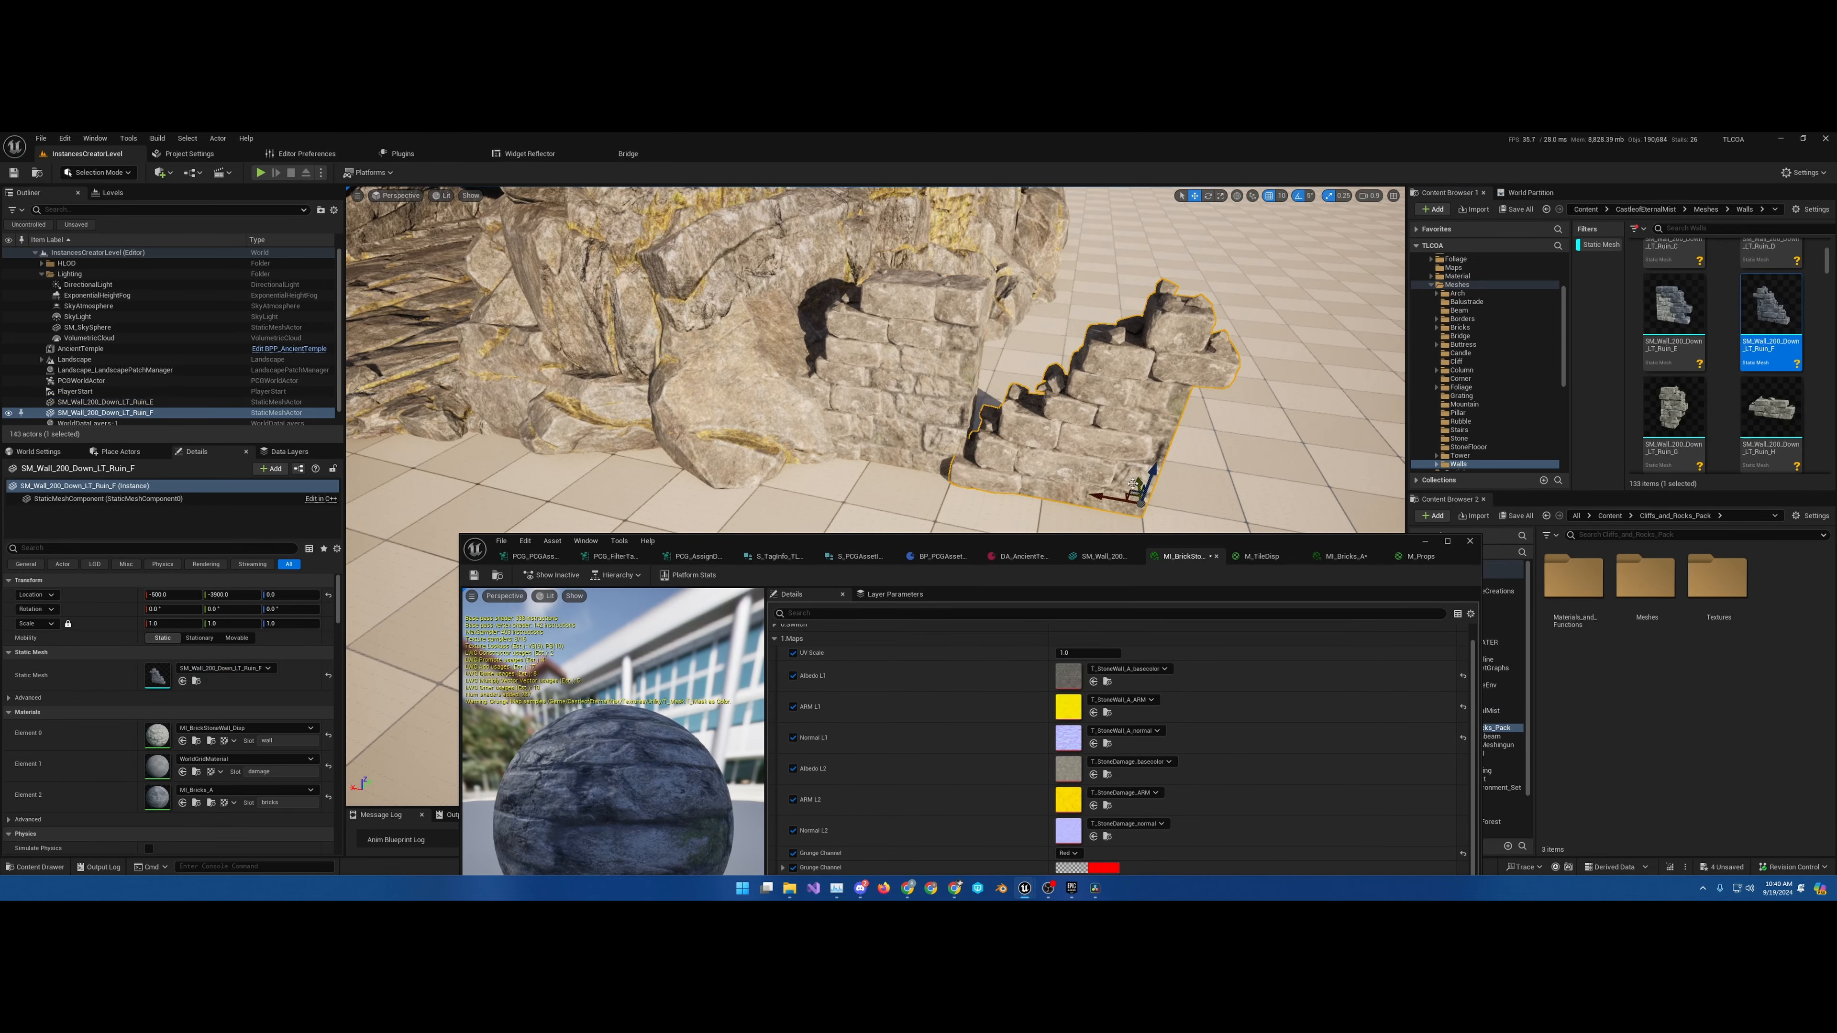
scroll(1113, 467, up, 5)
scroll(1113, 467, down, 6)
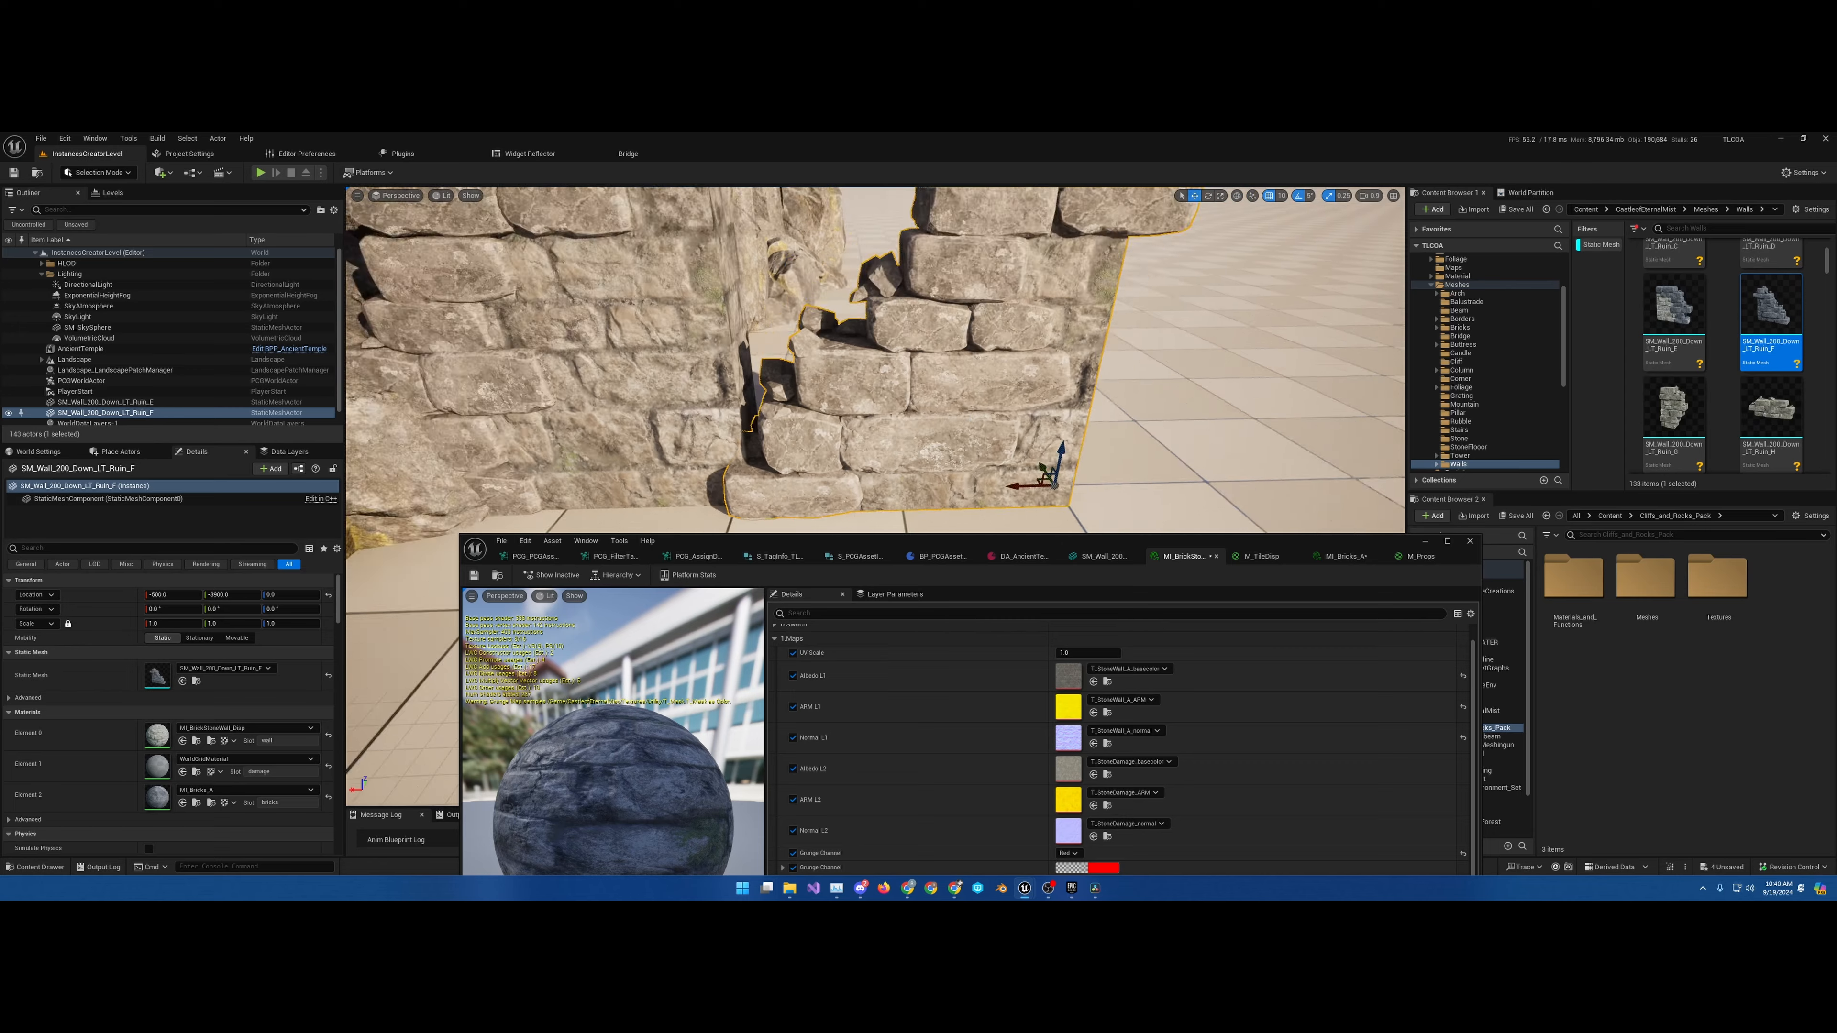
right_drag(1114, 467, 1157, 467)
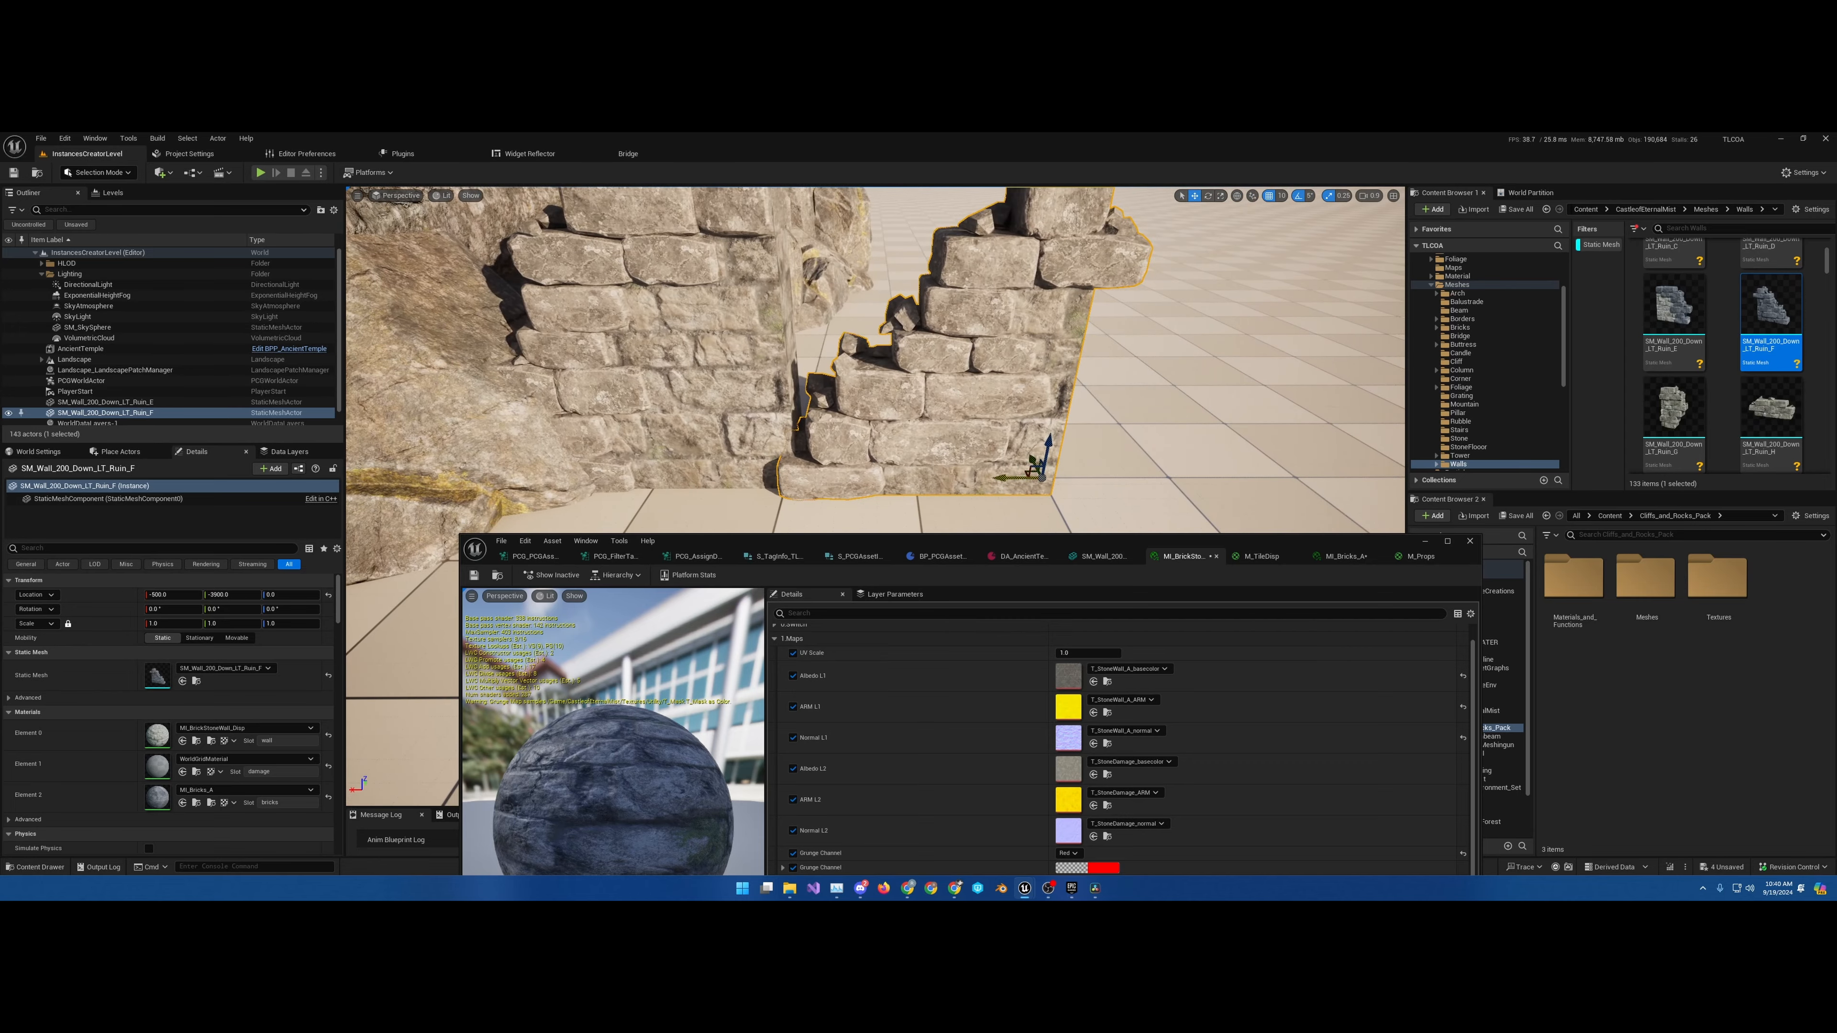
scroll(1028, 478, down, 3)
drag(1020, 479, 1009, 479)
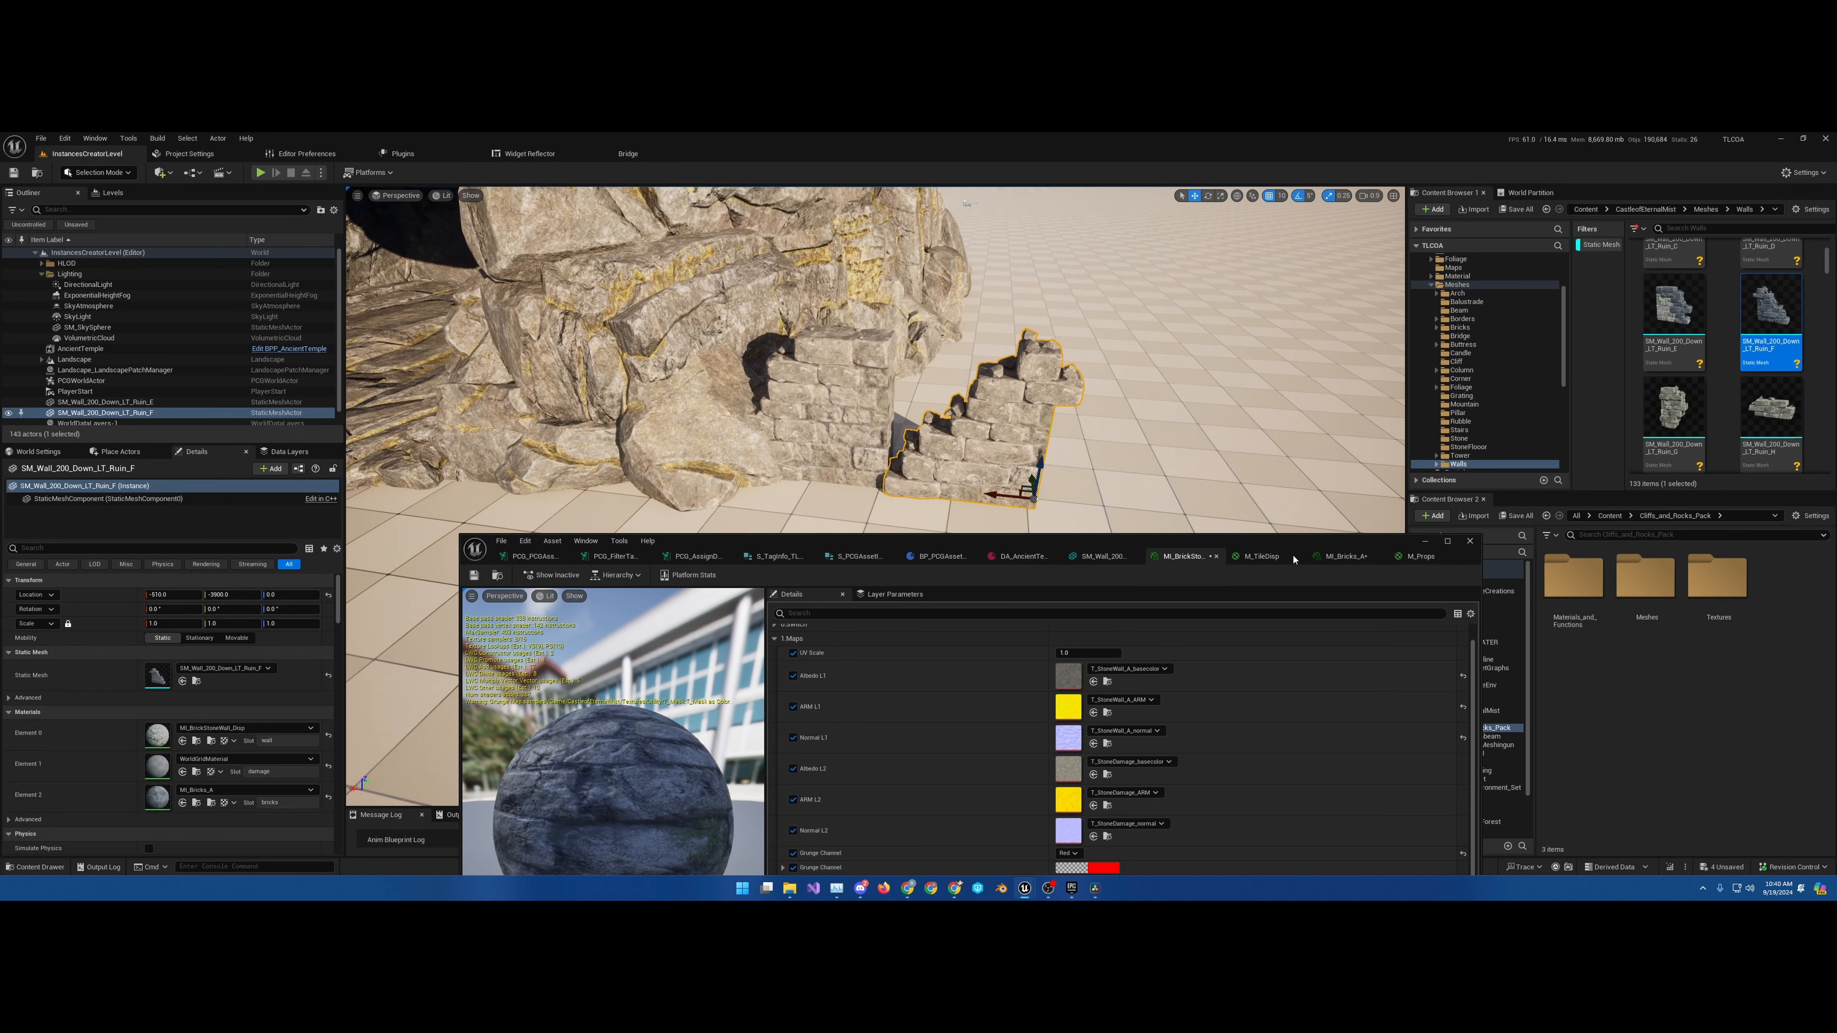
Close the brick wall instance, wall mesh, M_TileDisp, MI_Bricks_A and M_Props editors and move the asset window clear of the viewport
click(1217, 557)
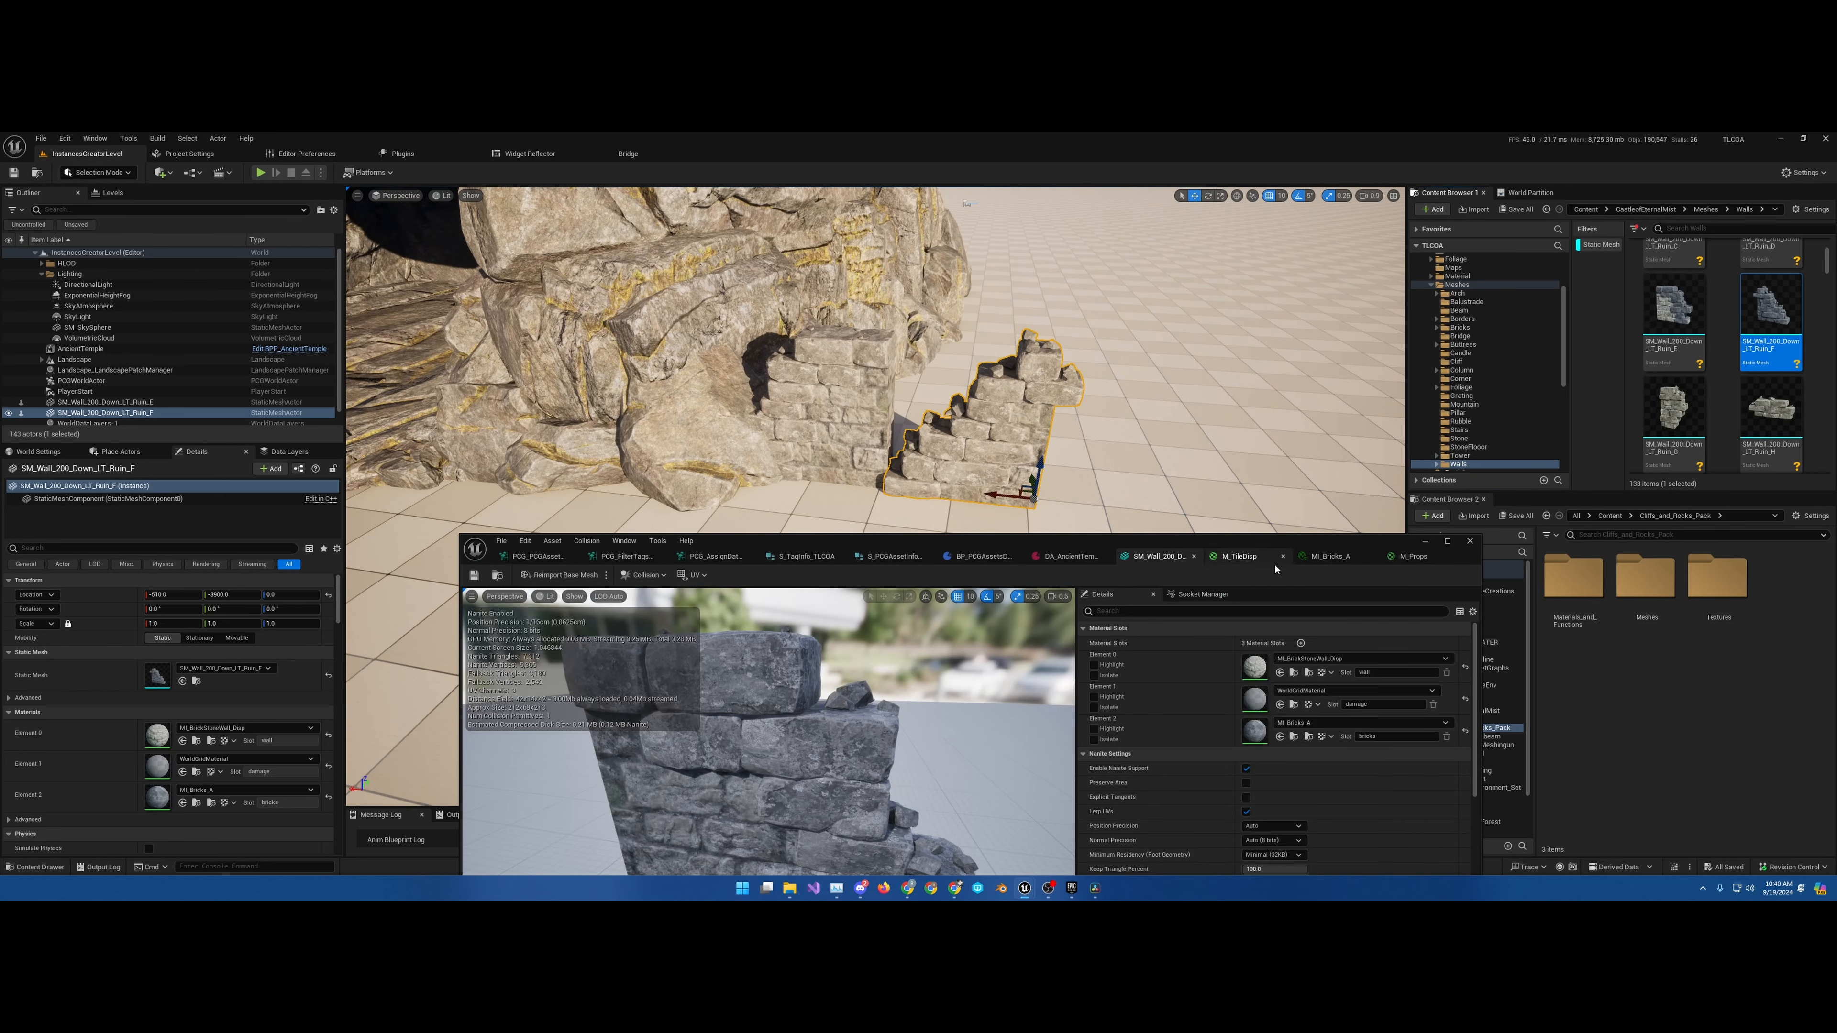
click(1195, 556)
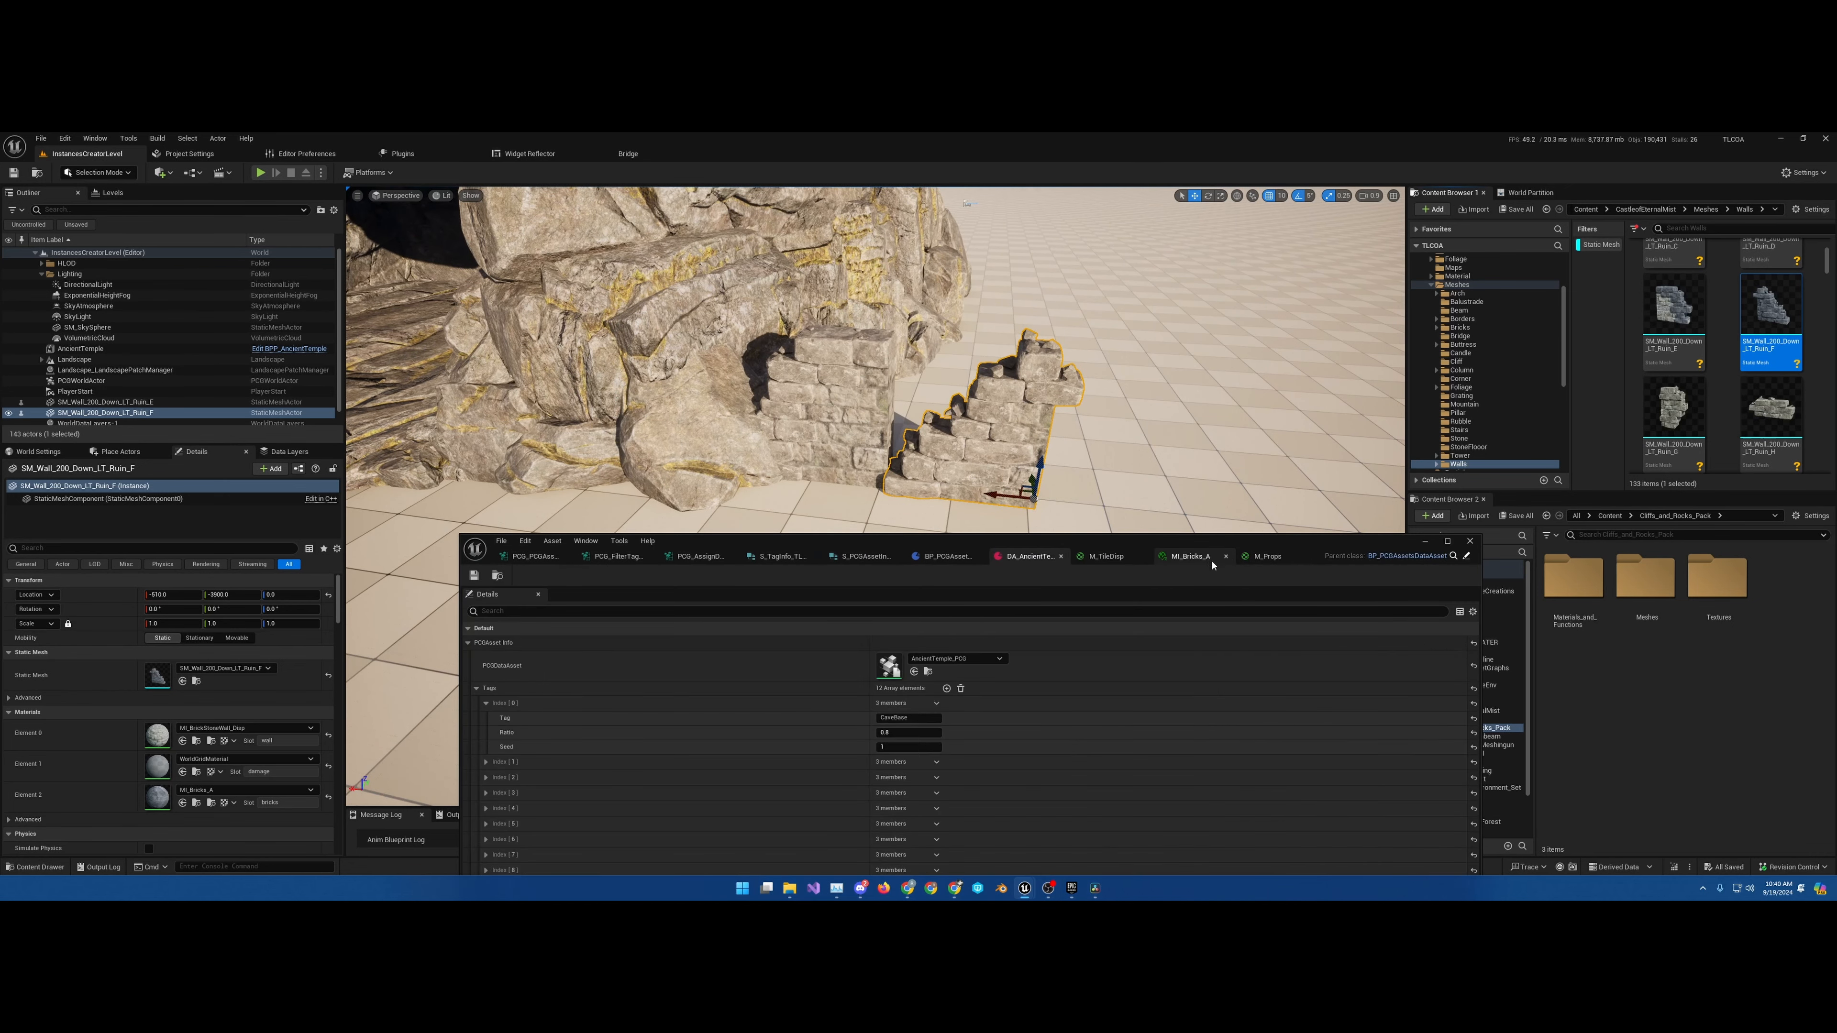
click(1143, 557)
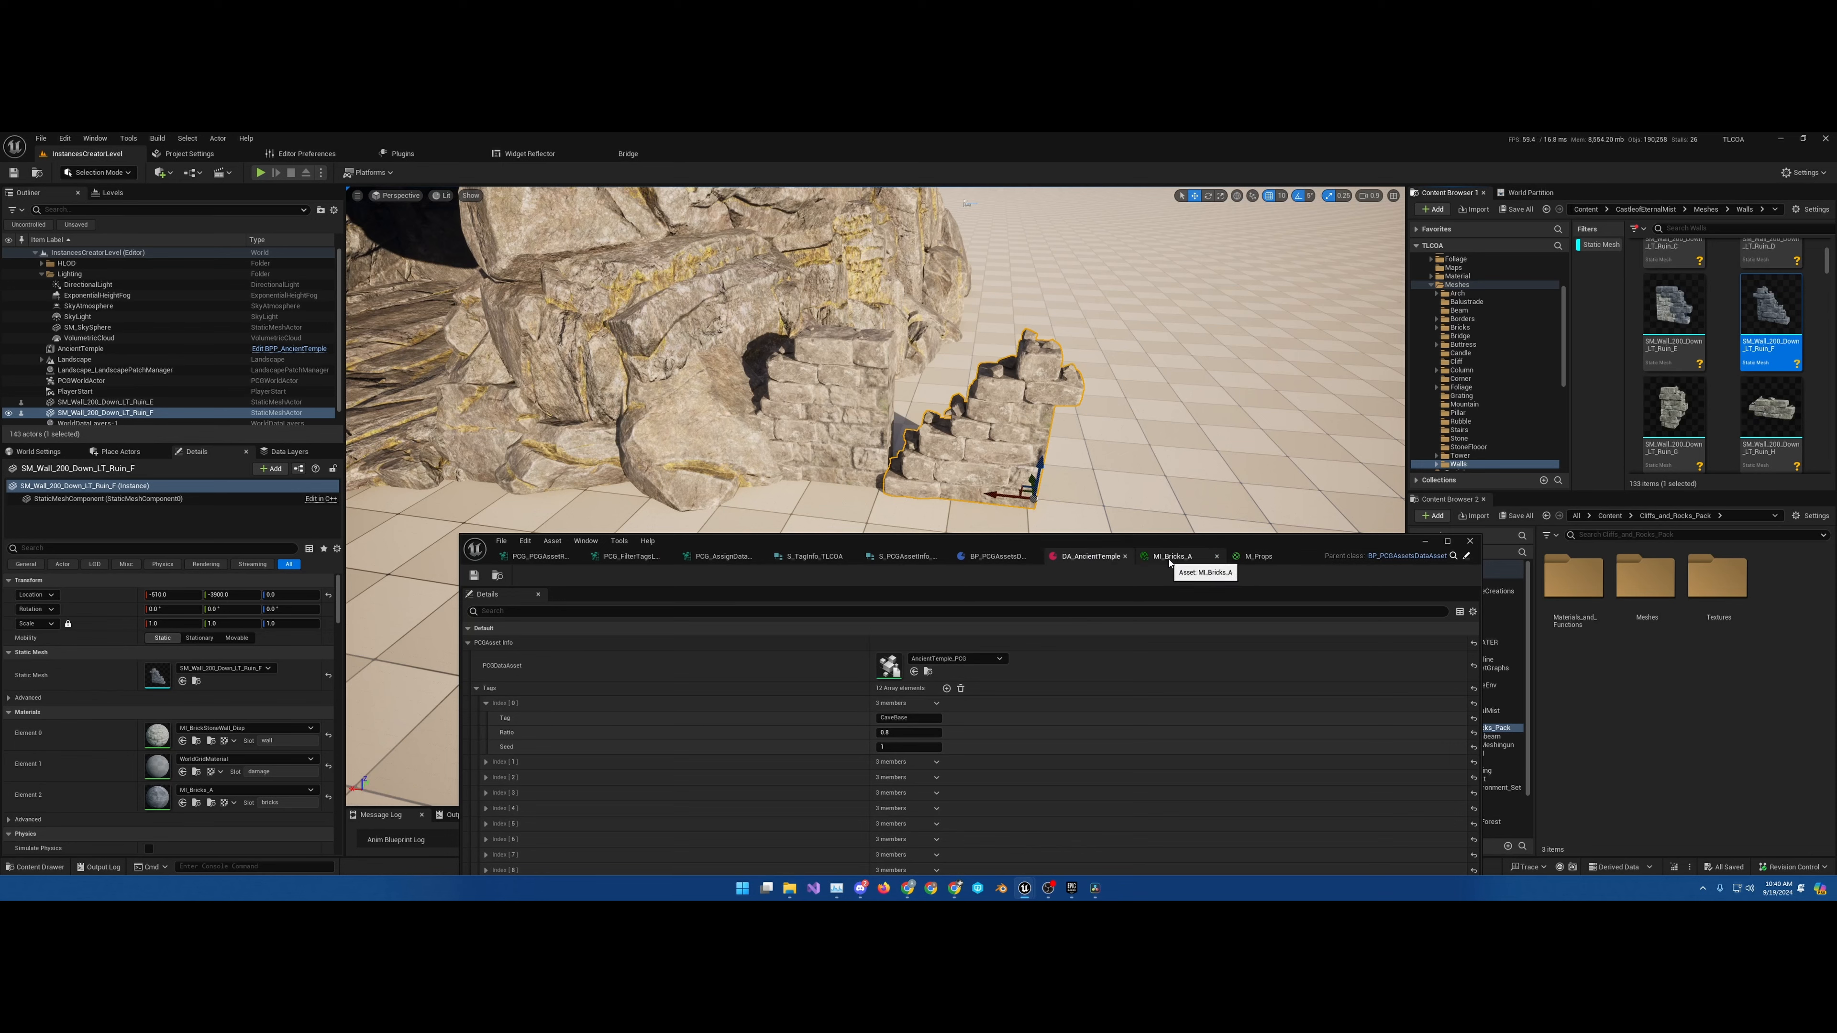
click(1217, 557)
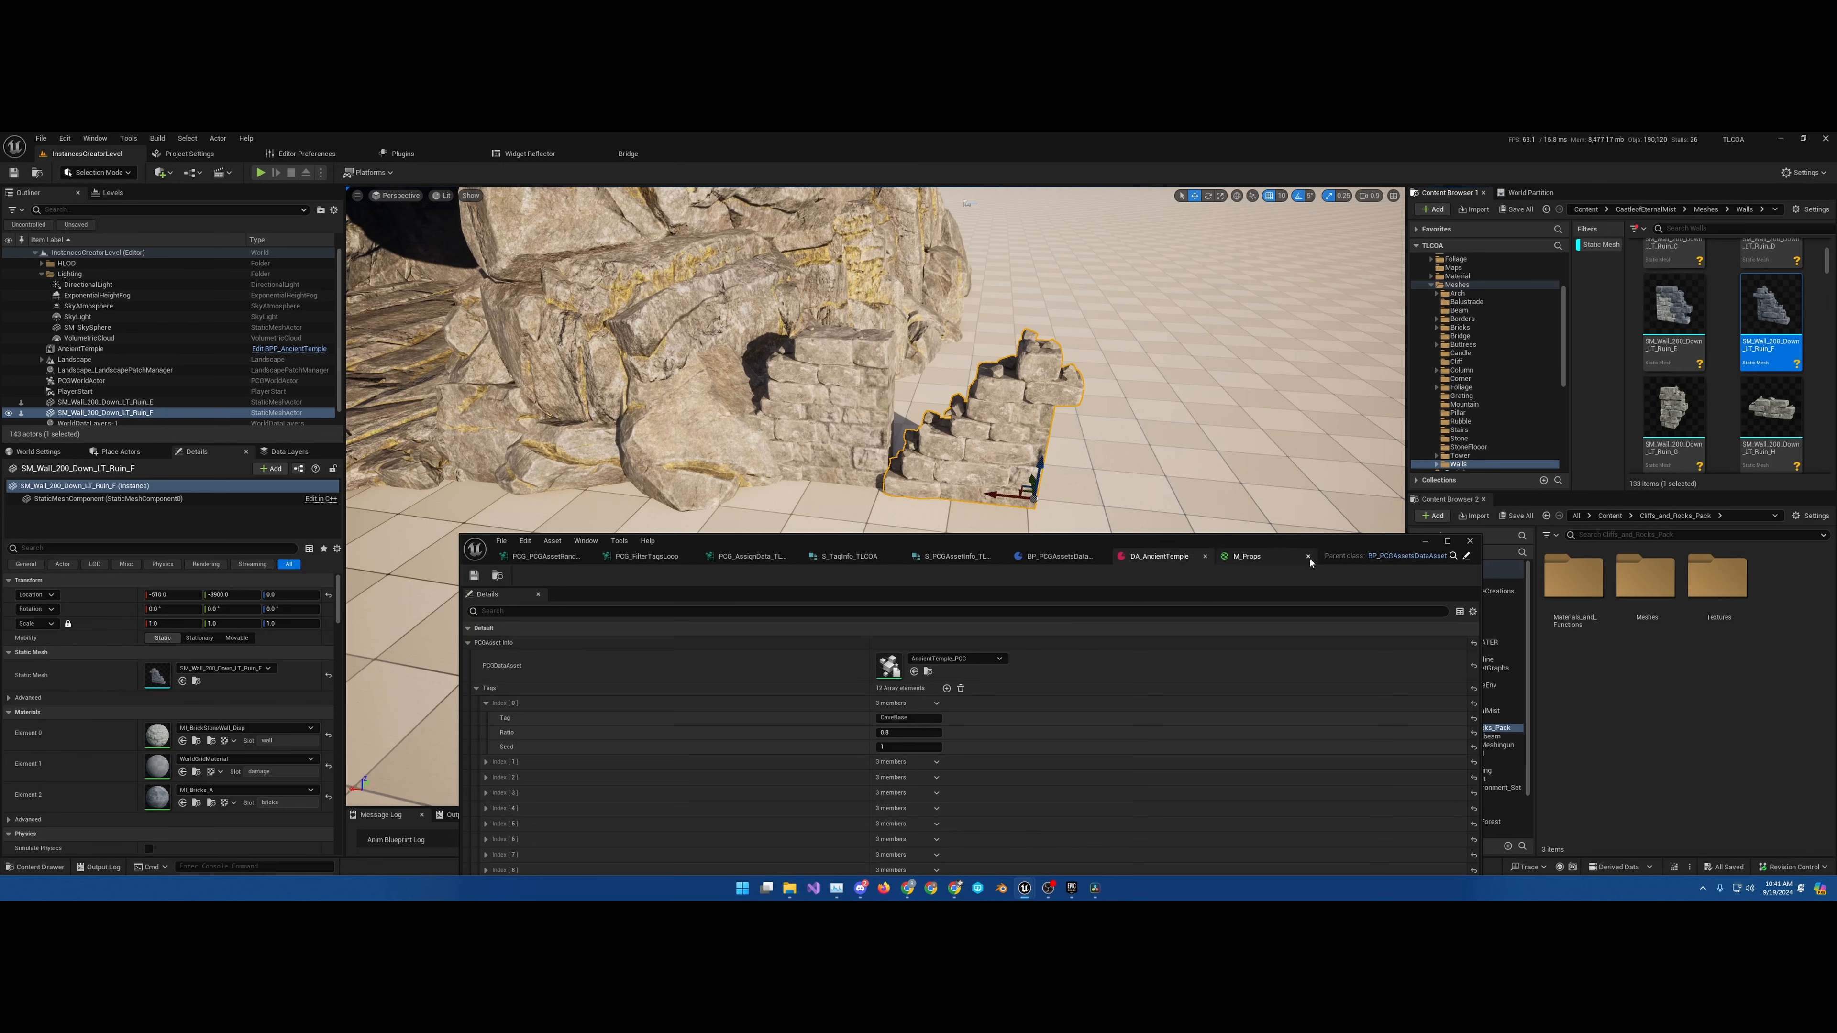
click(1308, 556)
drag(1271, 546, 1222, 827)
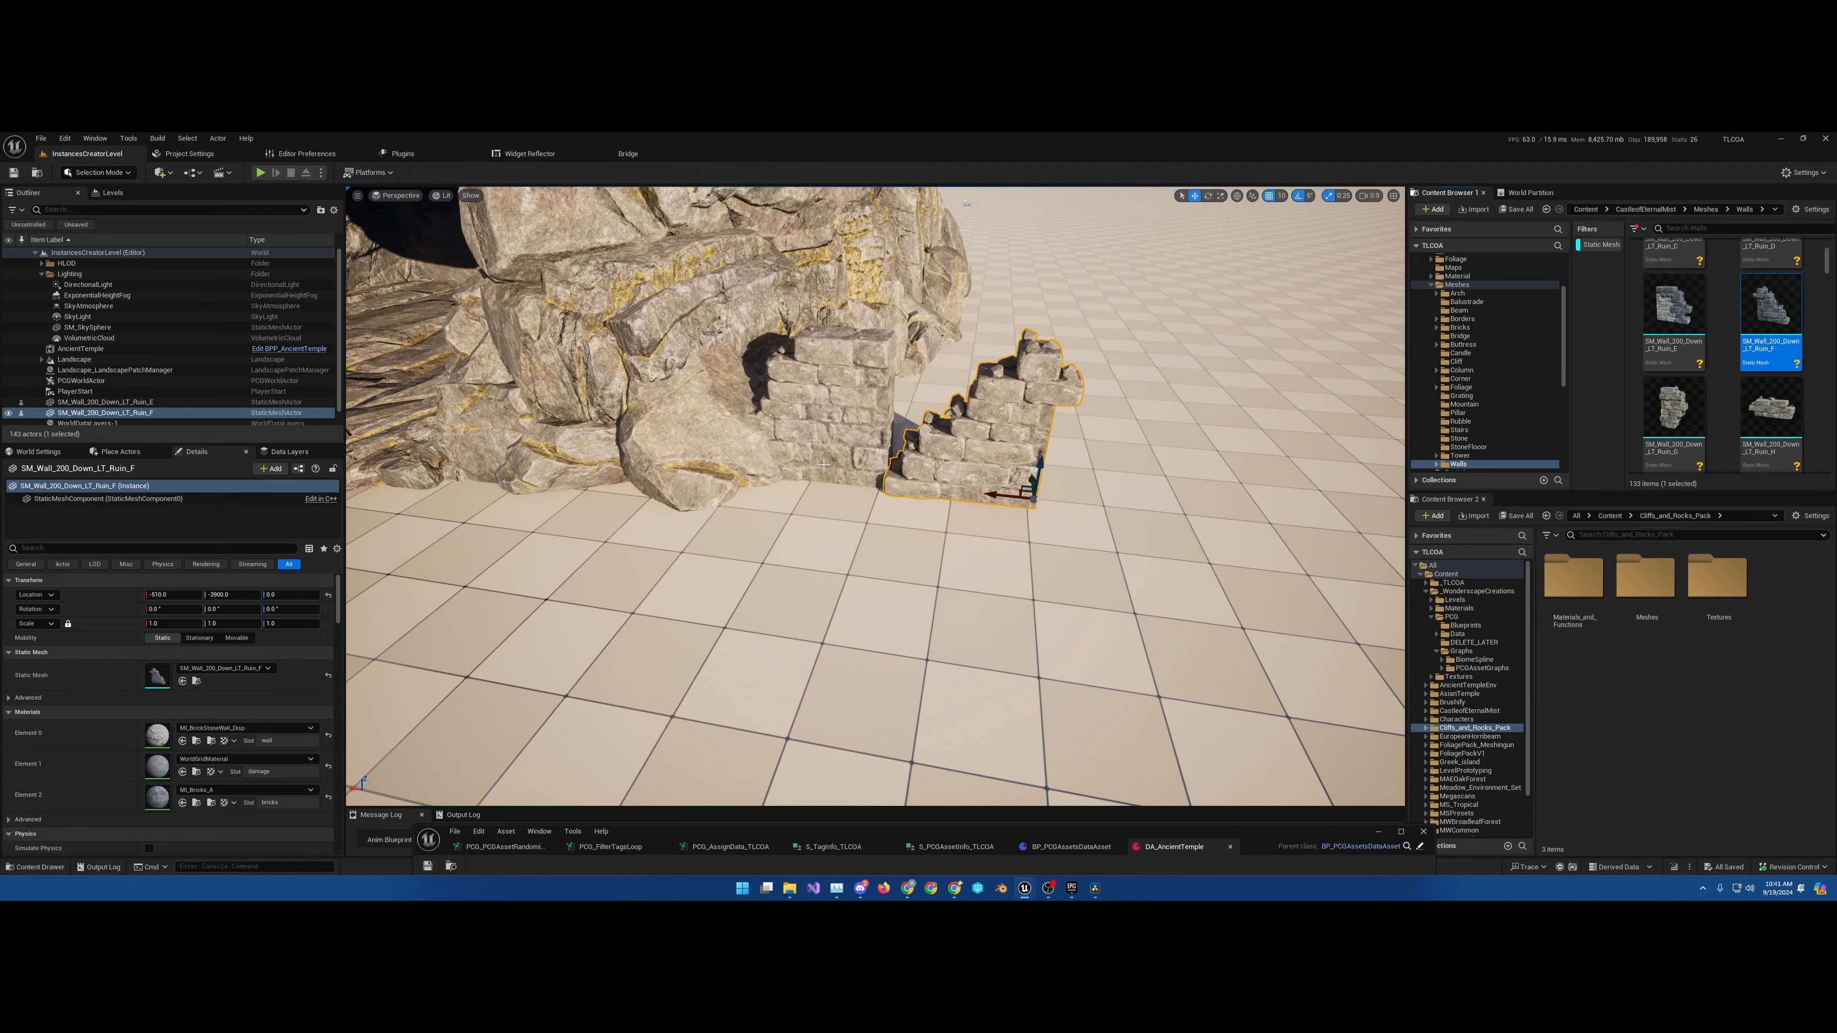
scroll(824, 465, up, 10)
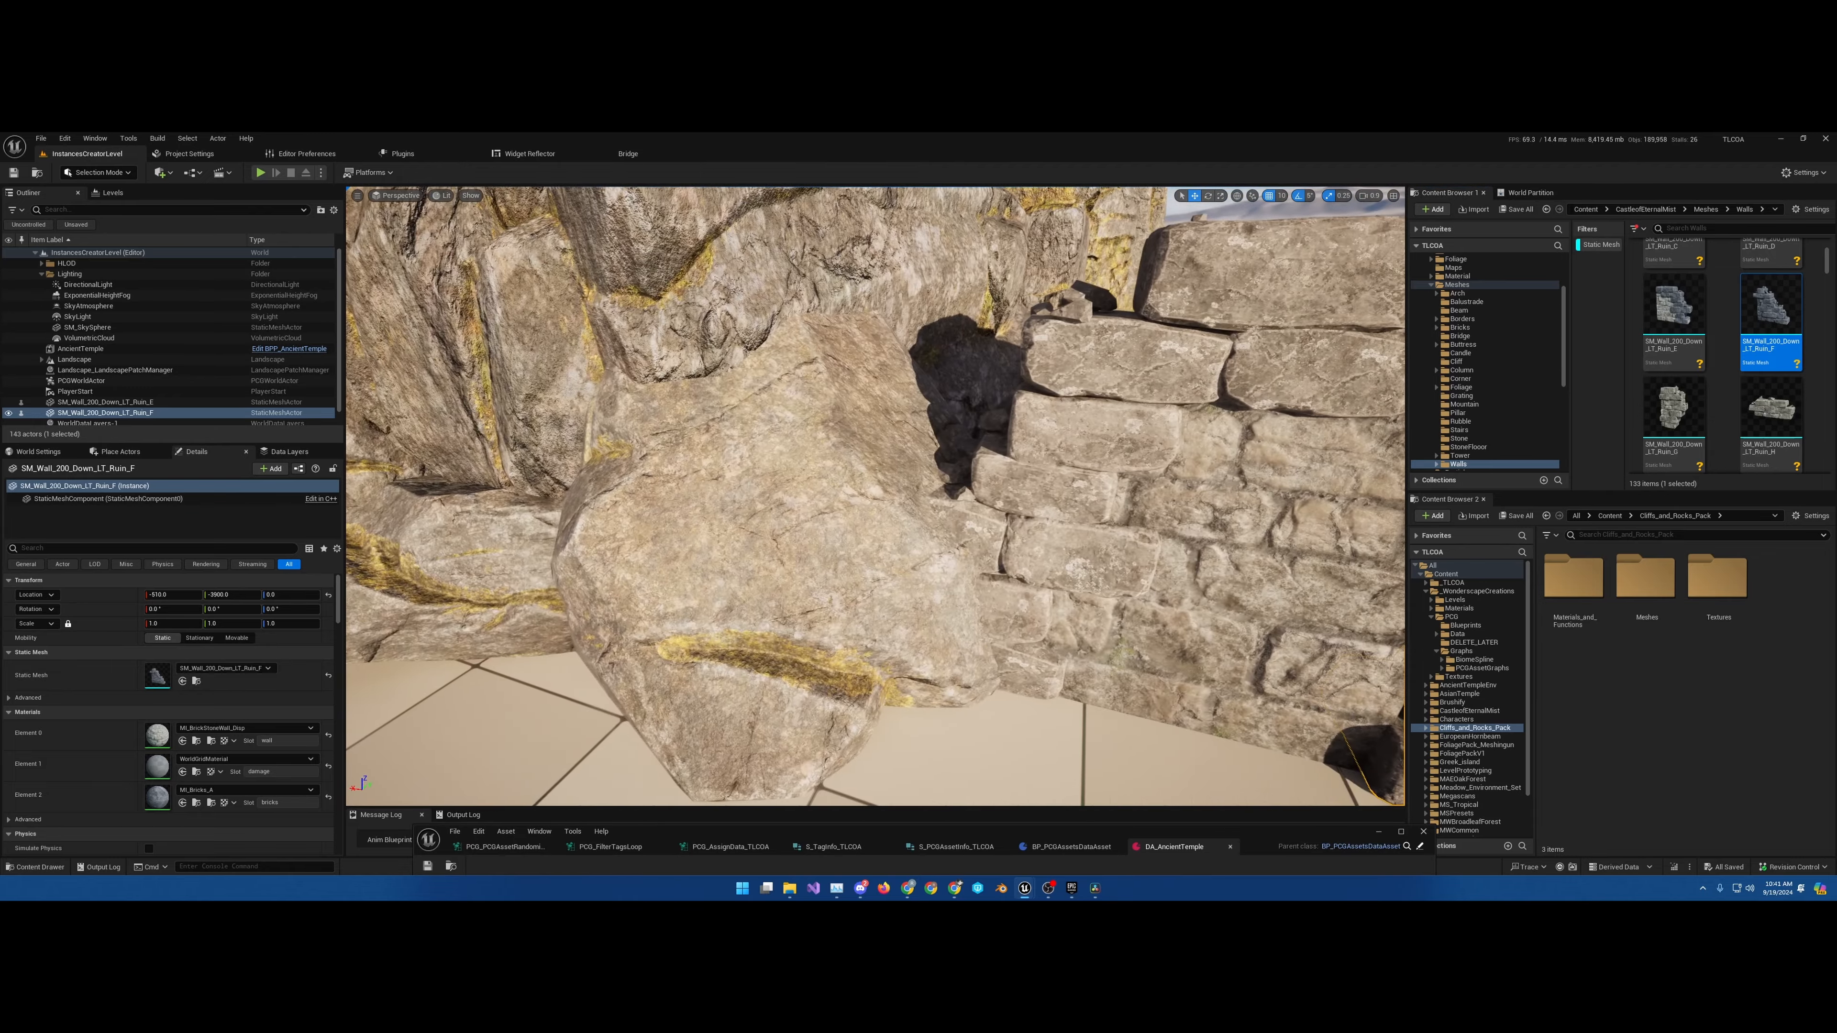
Inspect the ruined walls against the cliff from several angles, including a wide view of the whole cave formation
key(s)
right_drag(824, 465, 906, 506)
key(w)
key(s)
key(d)
key(w)
key(s)
key(w)
key(a)
key(s)
key(d)
key(w)
key(d)
key(s)
click(889, 460)
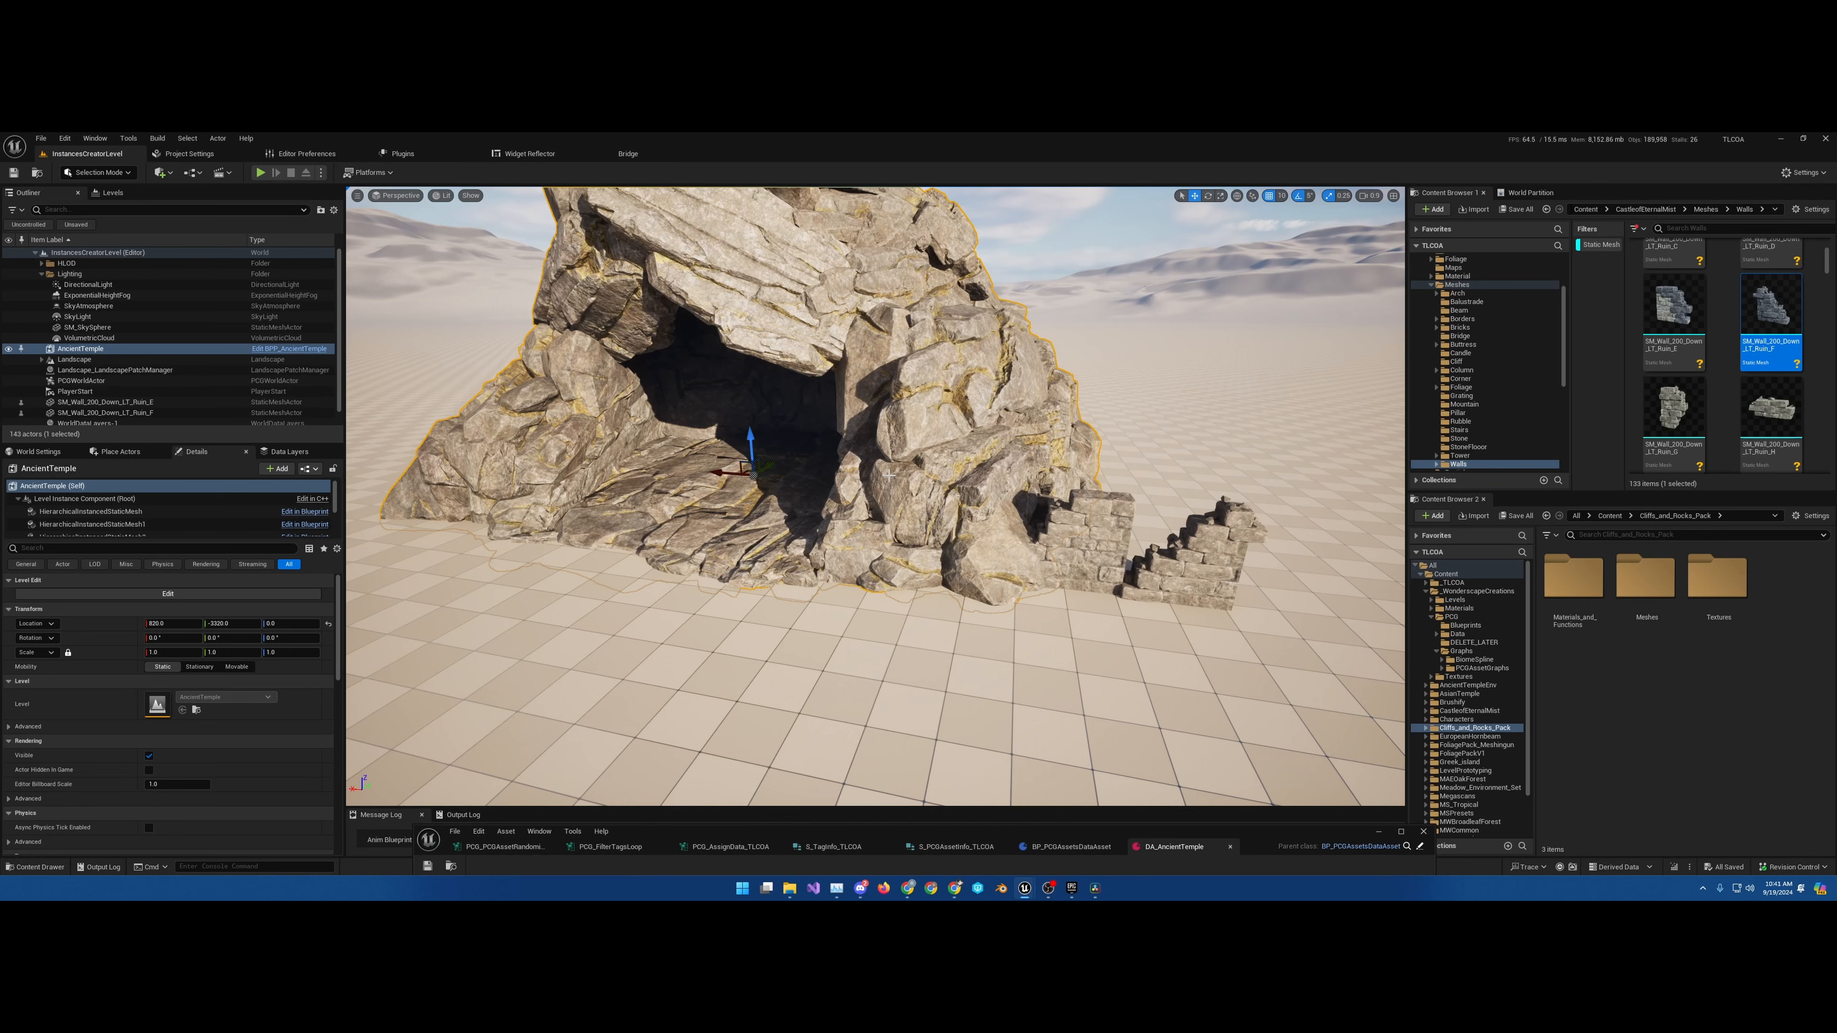
Delete the two ruined walls, SM_Wall_200_Down_LT_Ruin_E and SM_Wall_200_Down_LT_Ruin_F, standing beside the cliffs
click(1113, 526)
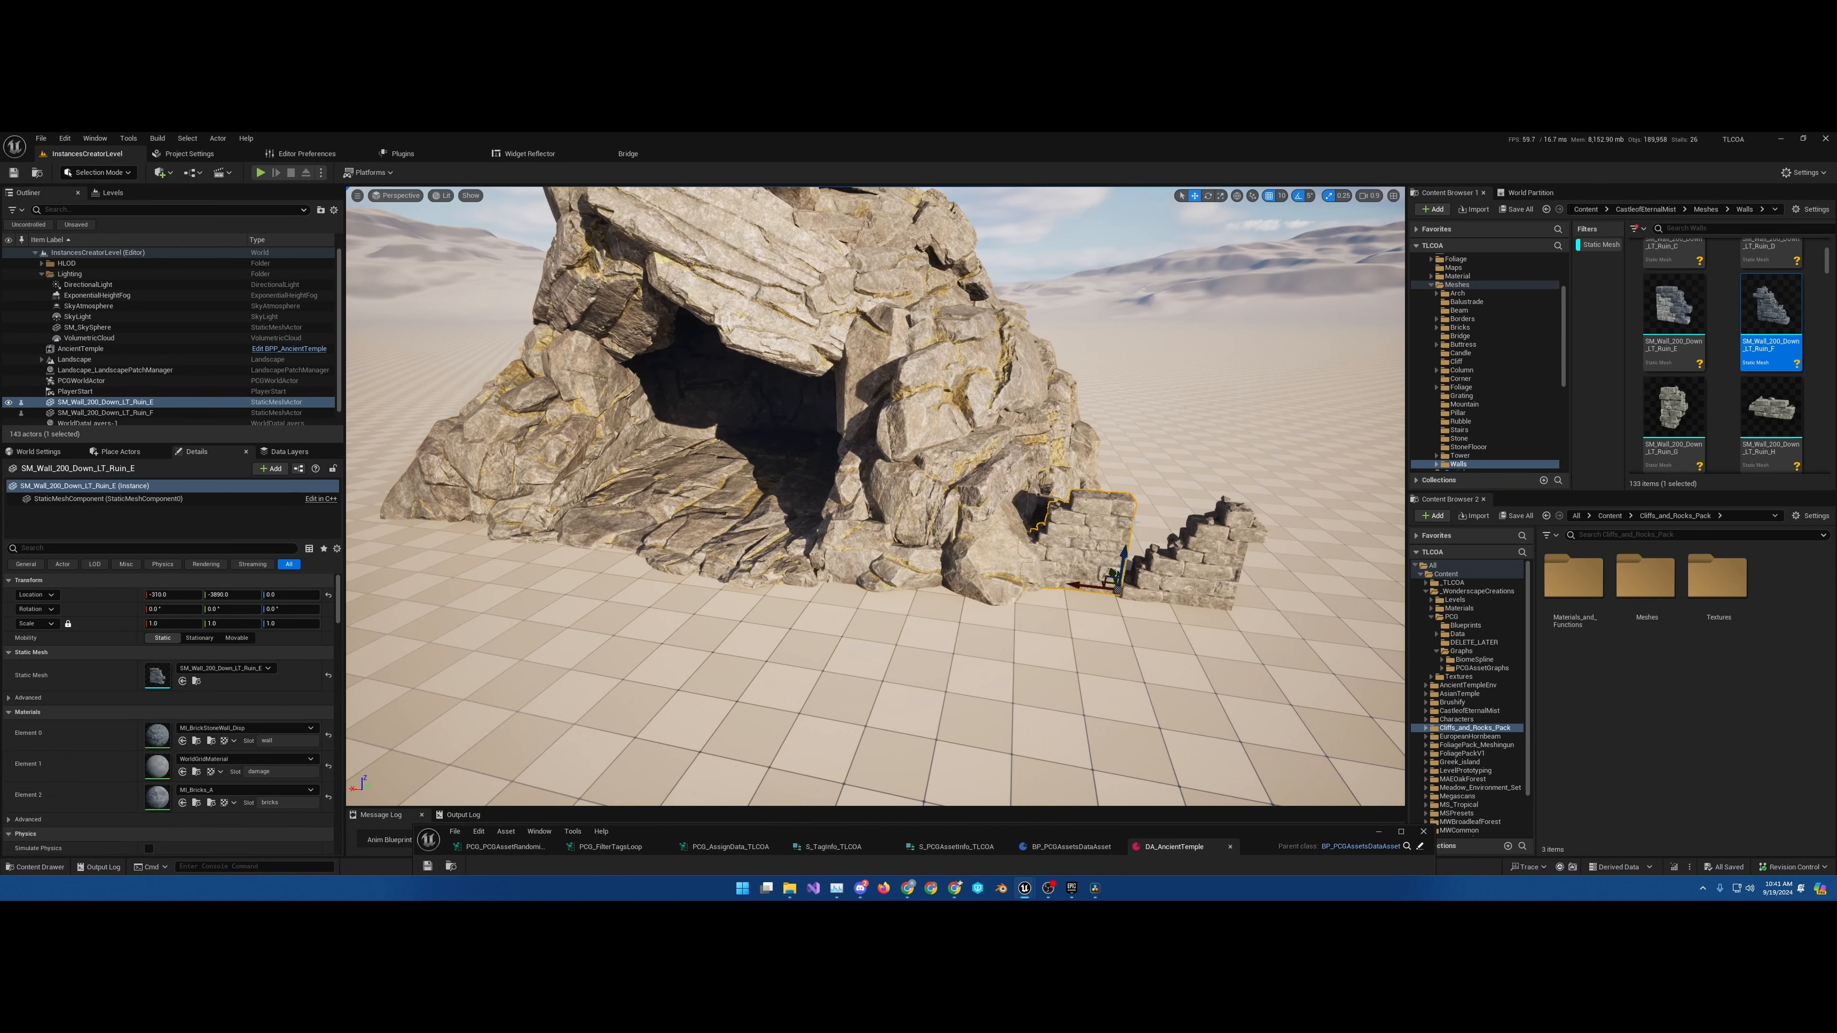
key(Delete)
click(1195, 558)
key(Delete)
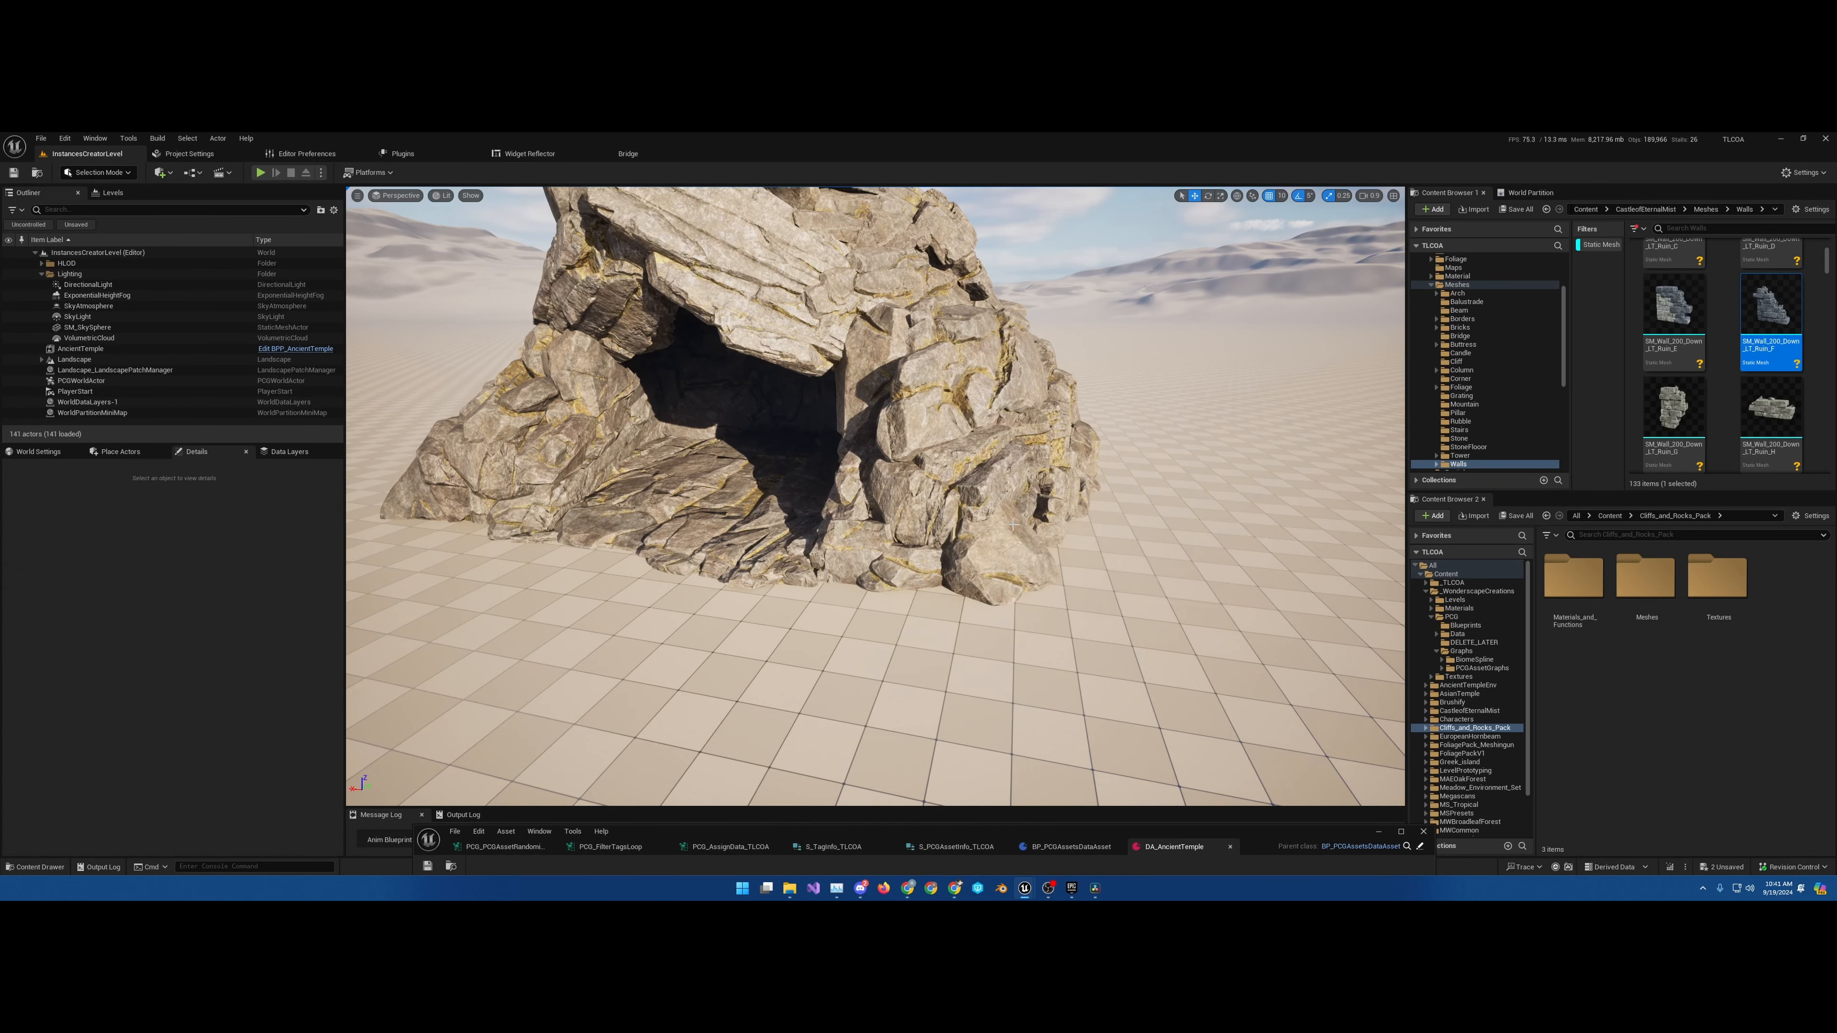
Select the AncientTemple level instance and open it for in-place editing
click(974, 500)
right_drag(973, 500, 930, 518)
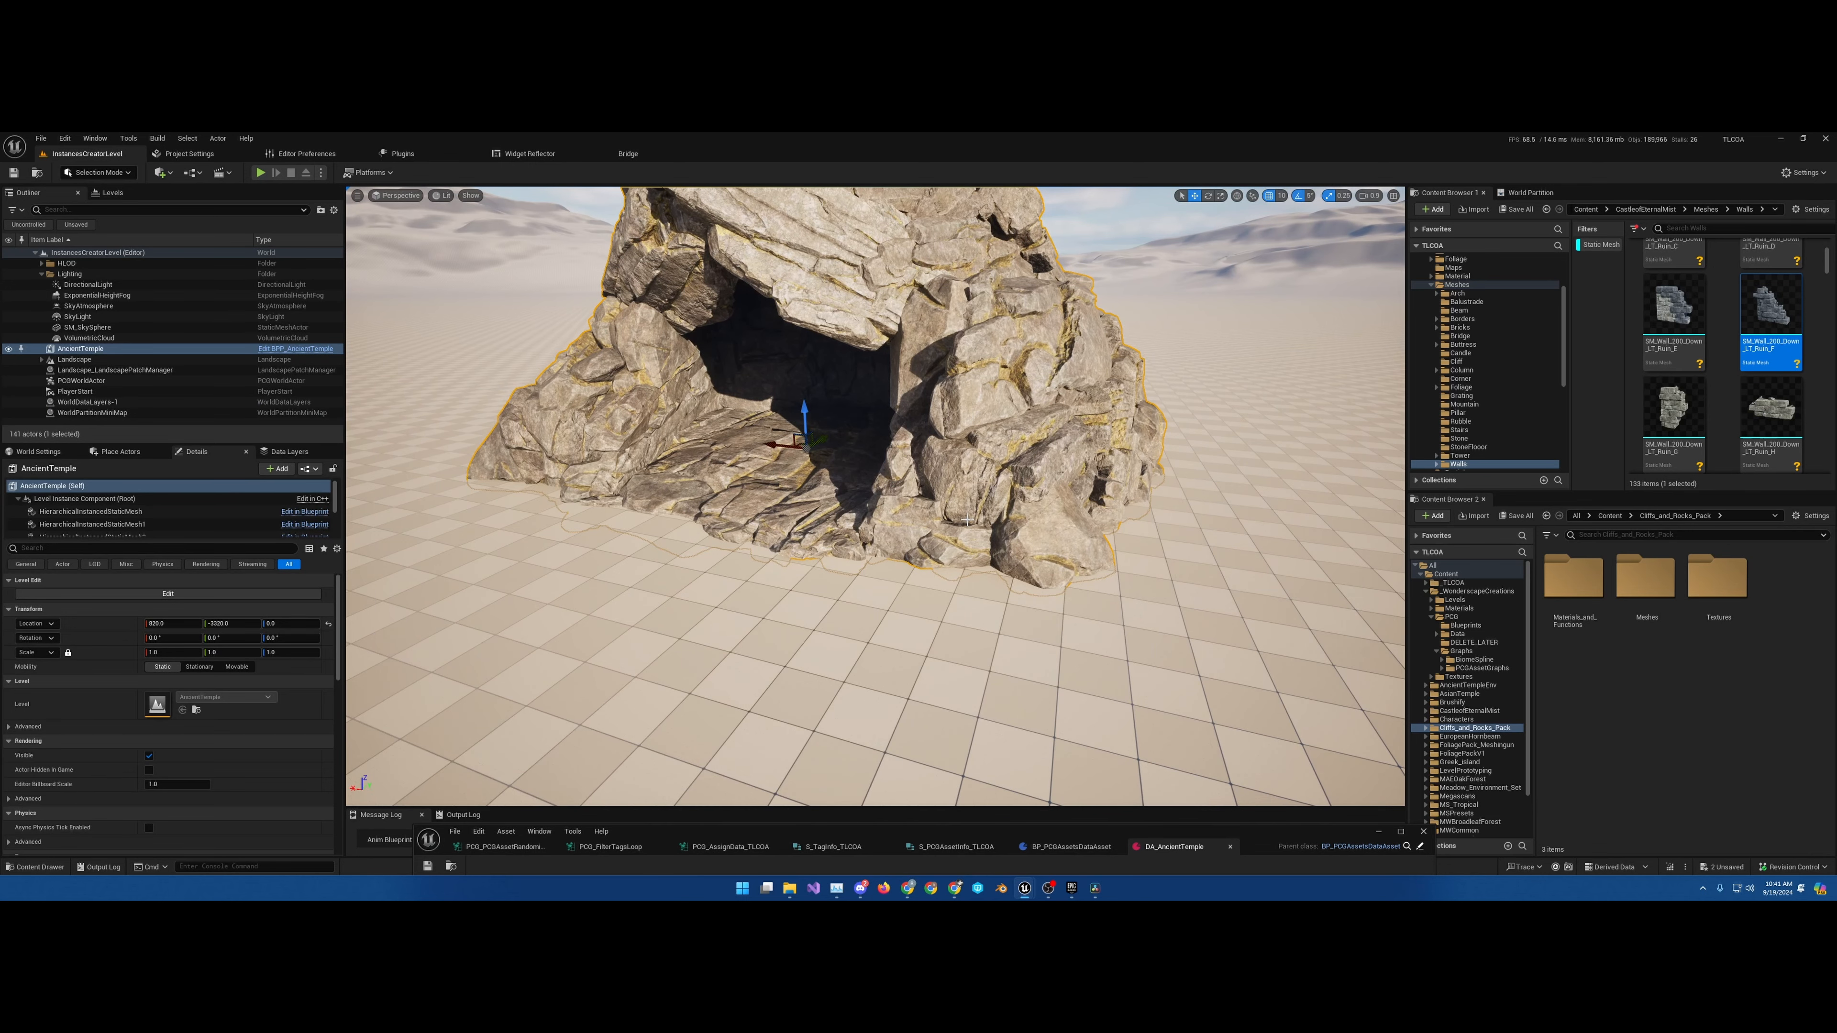
key(ctrl+e)
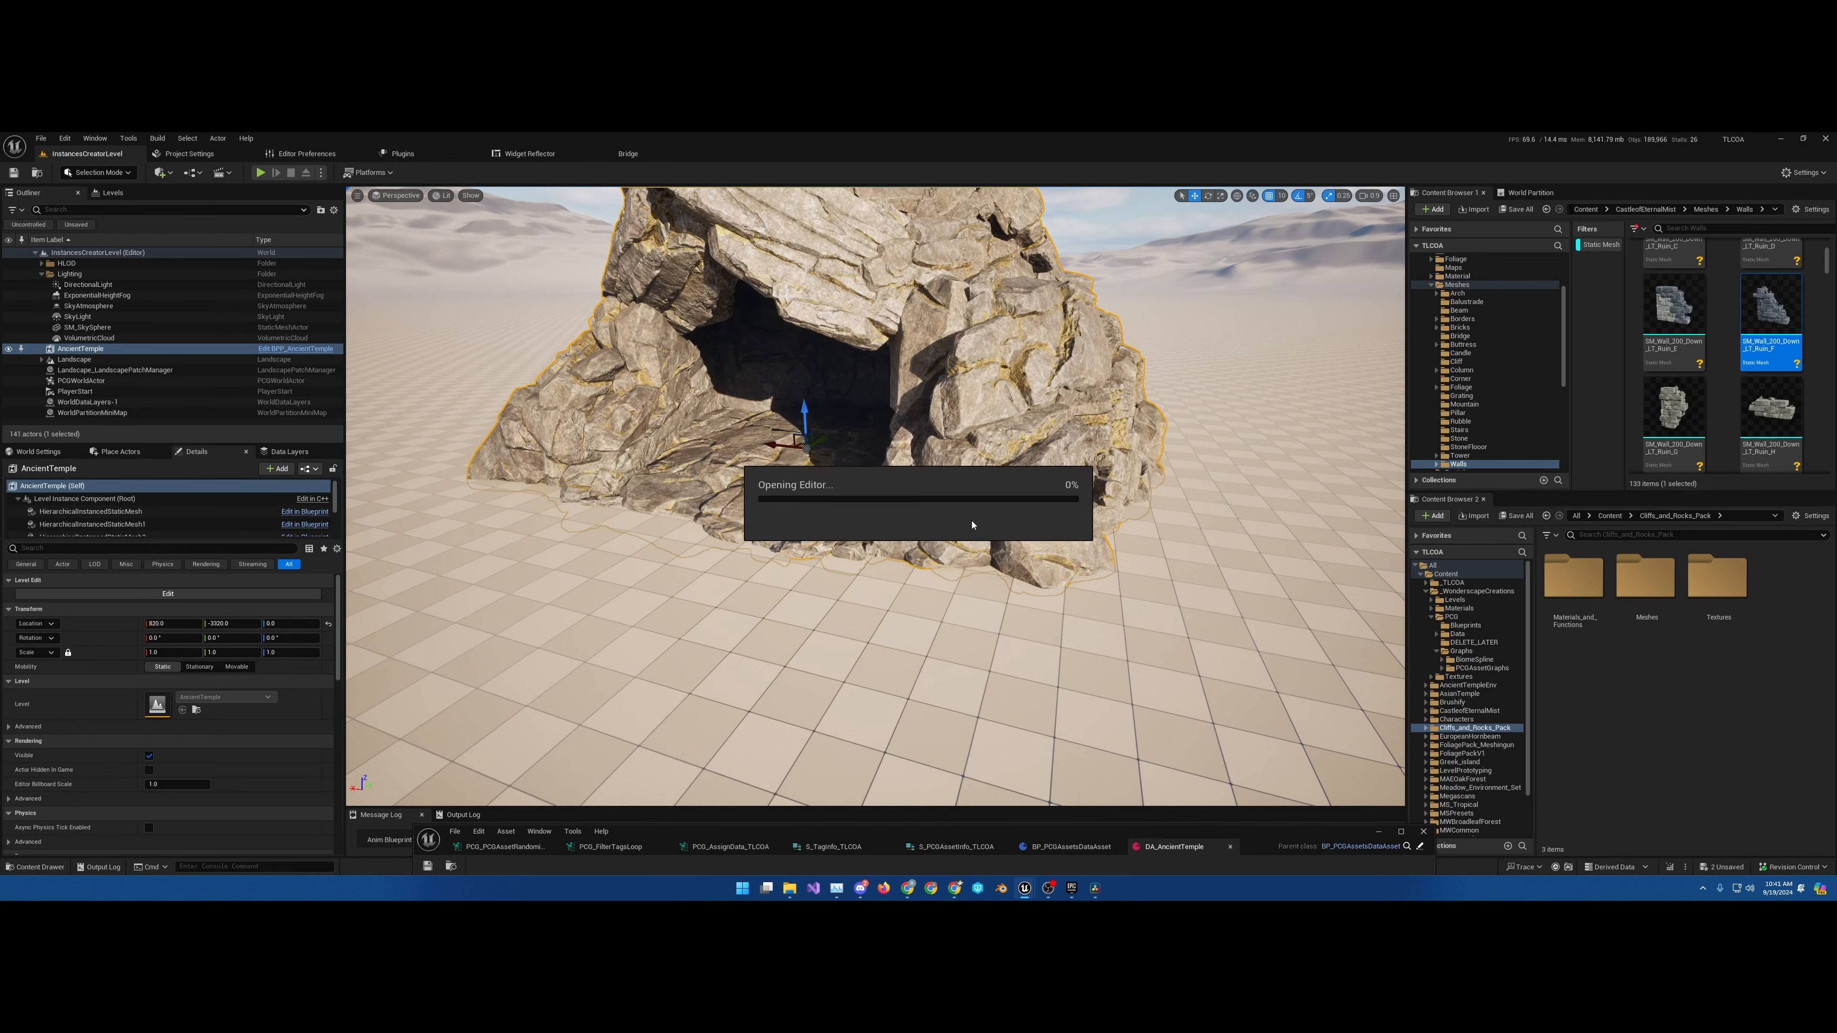
right_drag(969, 519, 1005, 501)
key(w)
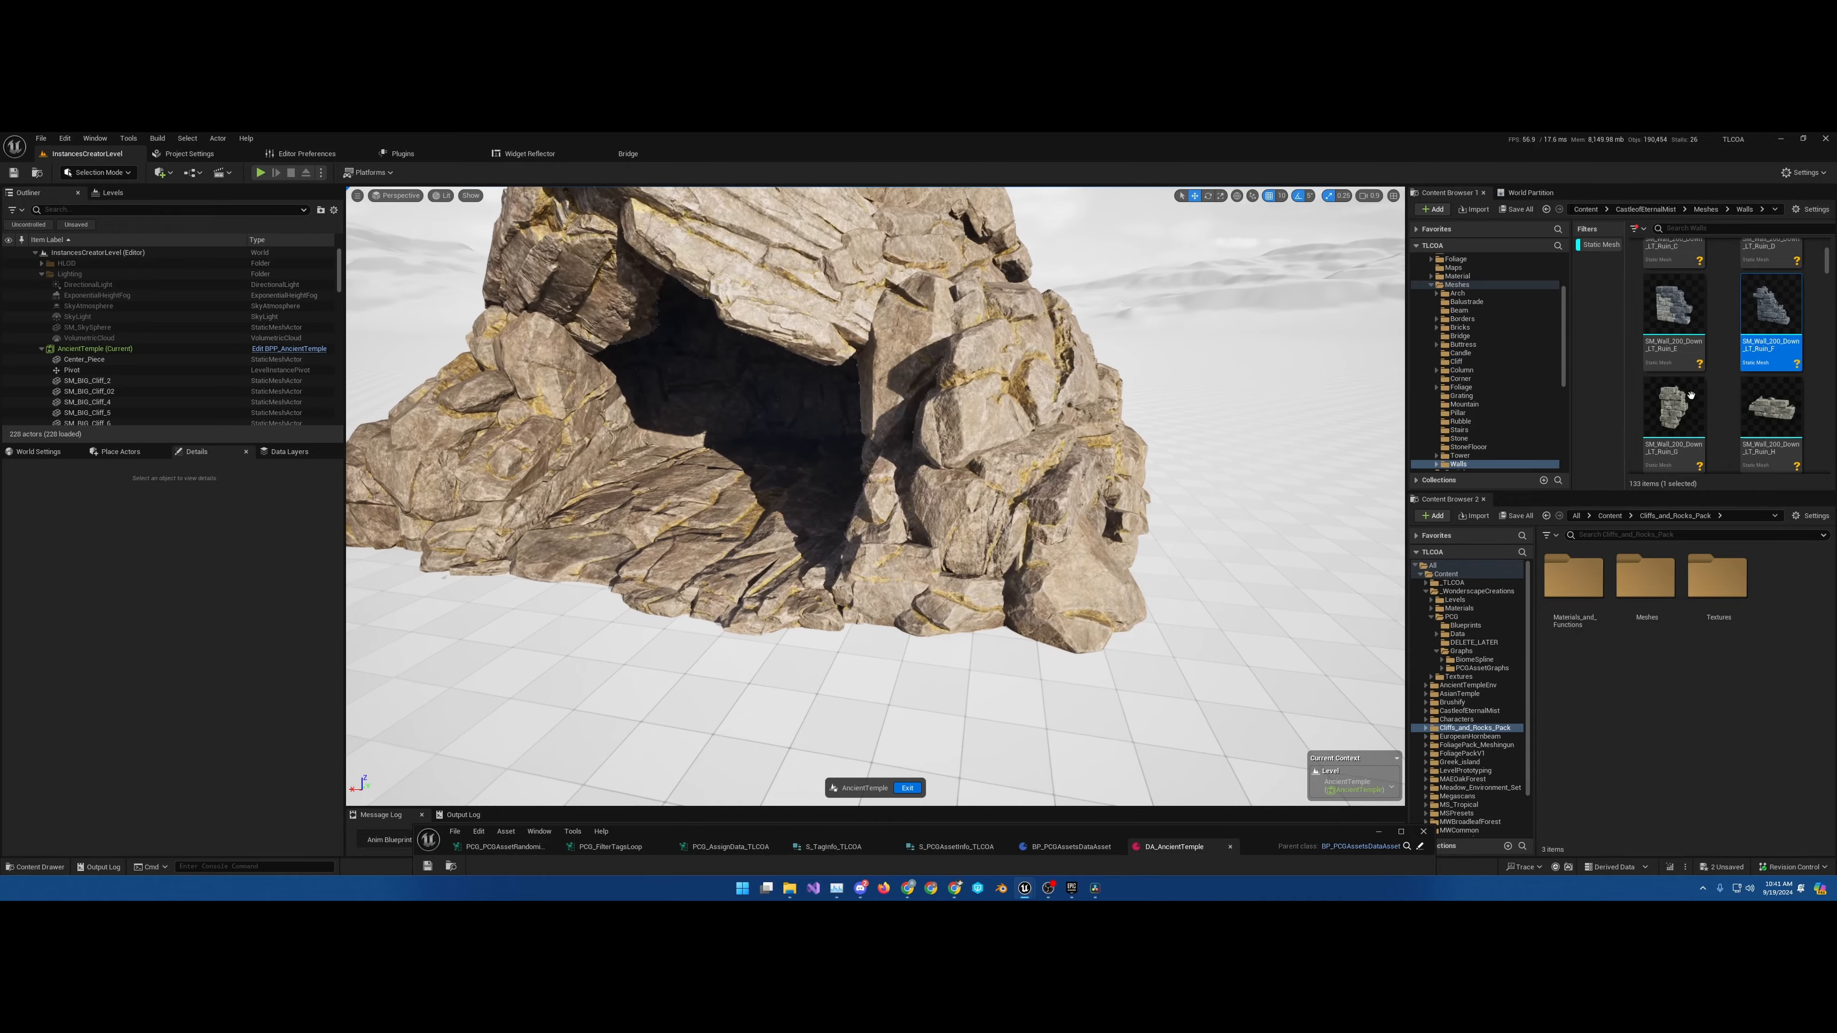
Place the SM_Wall_200_Down_LT_Ruin_E mesh against the cliff's outer edge inside AncientTemple, save, and leave level instance editing
drag(1671, 311, 1191, 642)
right_drag(1190, 642, 978, 752)
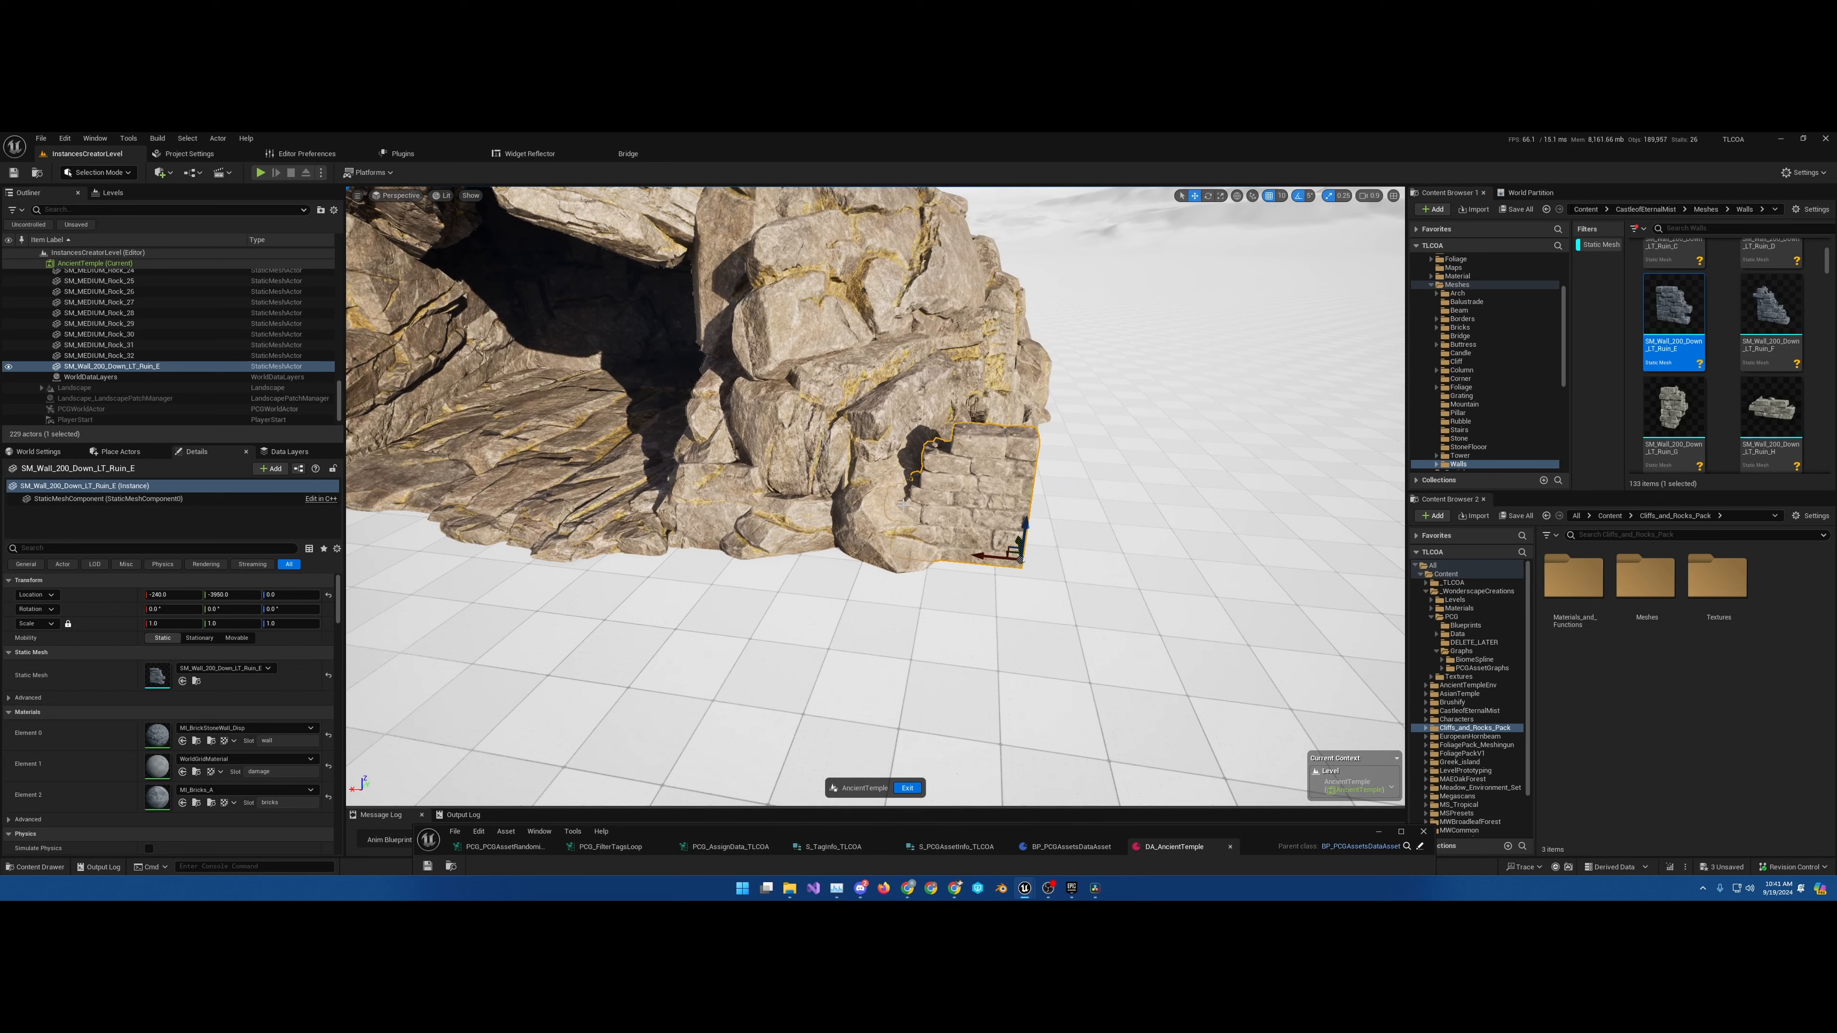
key(ctrl+s)
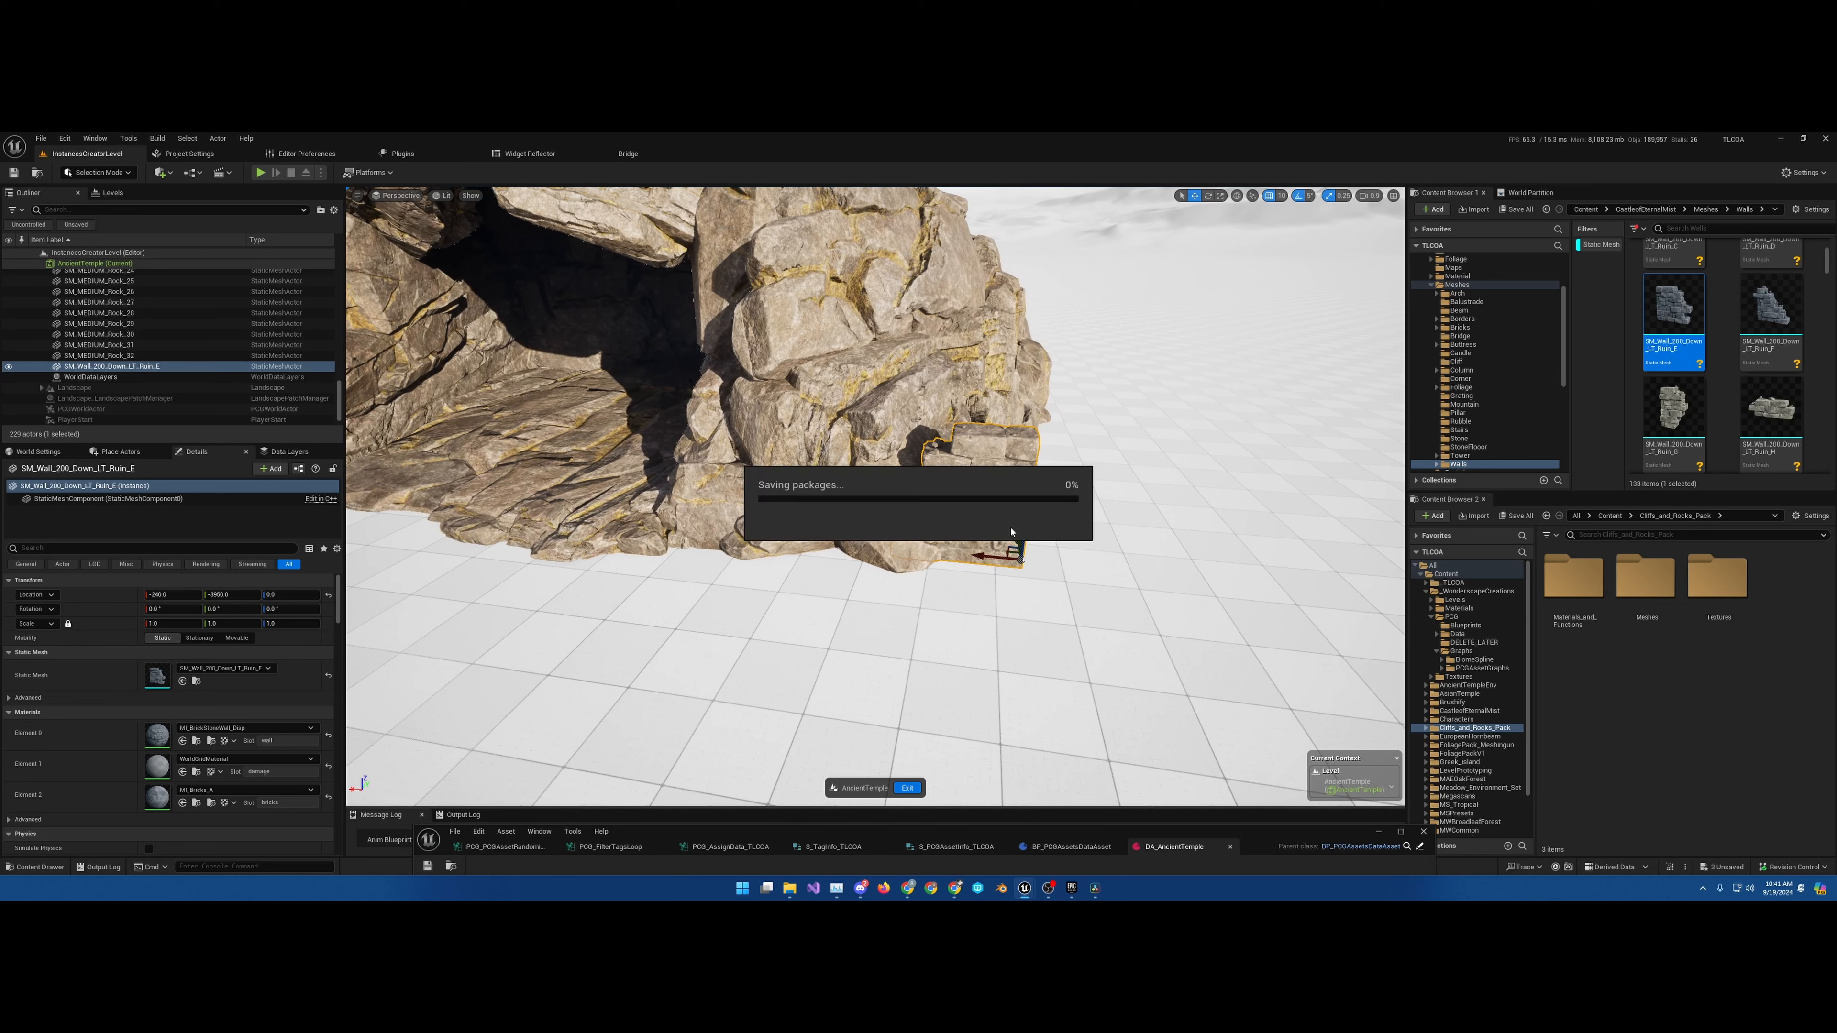
click(915, 790)
Move the whole AncientTemple instance a short distance sideways along its X axis
key(s)
right_drag(827, 423, 809, 414)
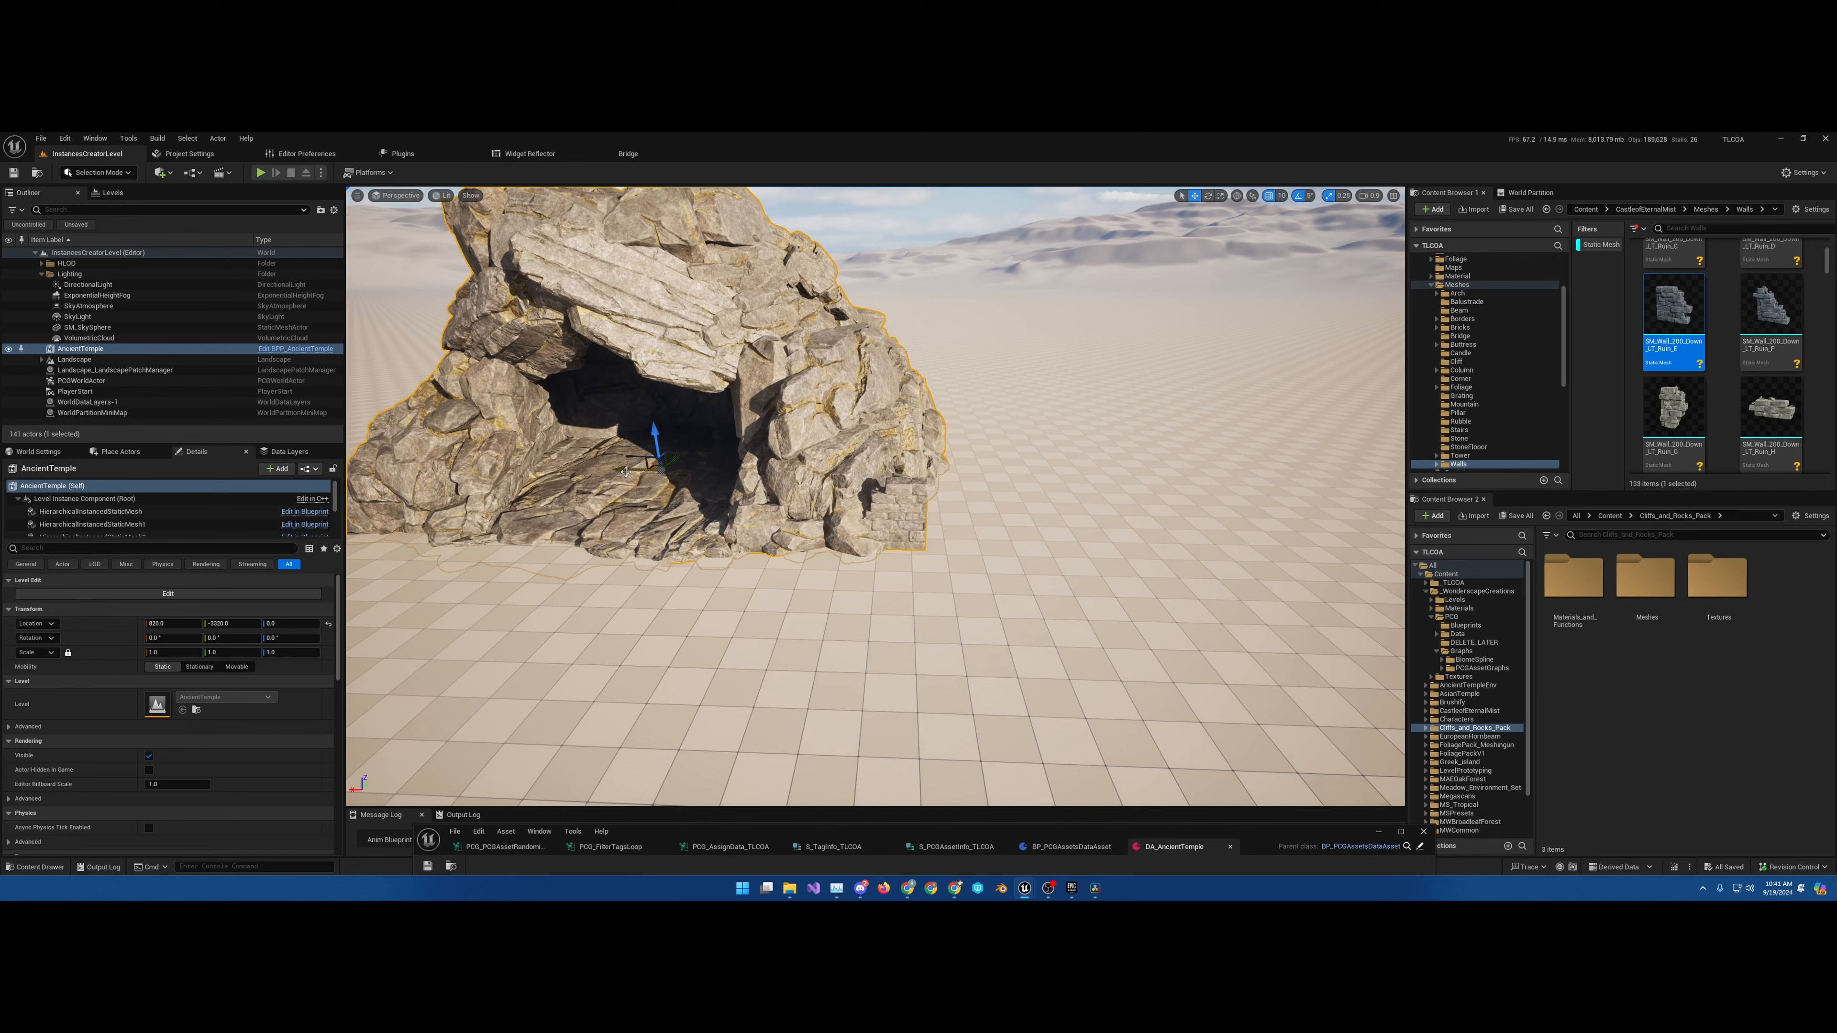
drag(626, 472, 434, 505)
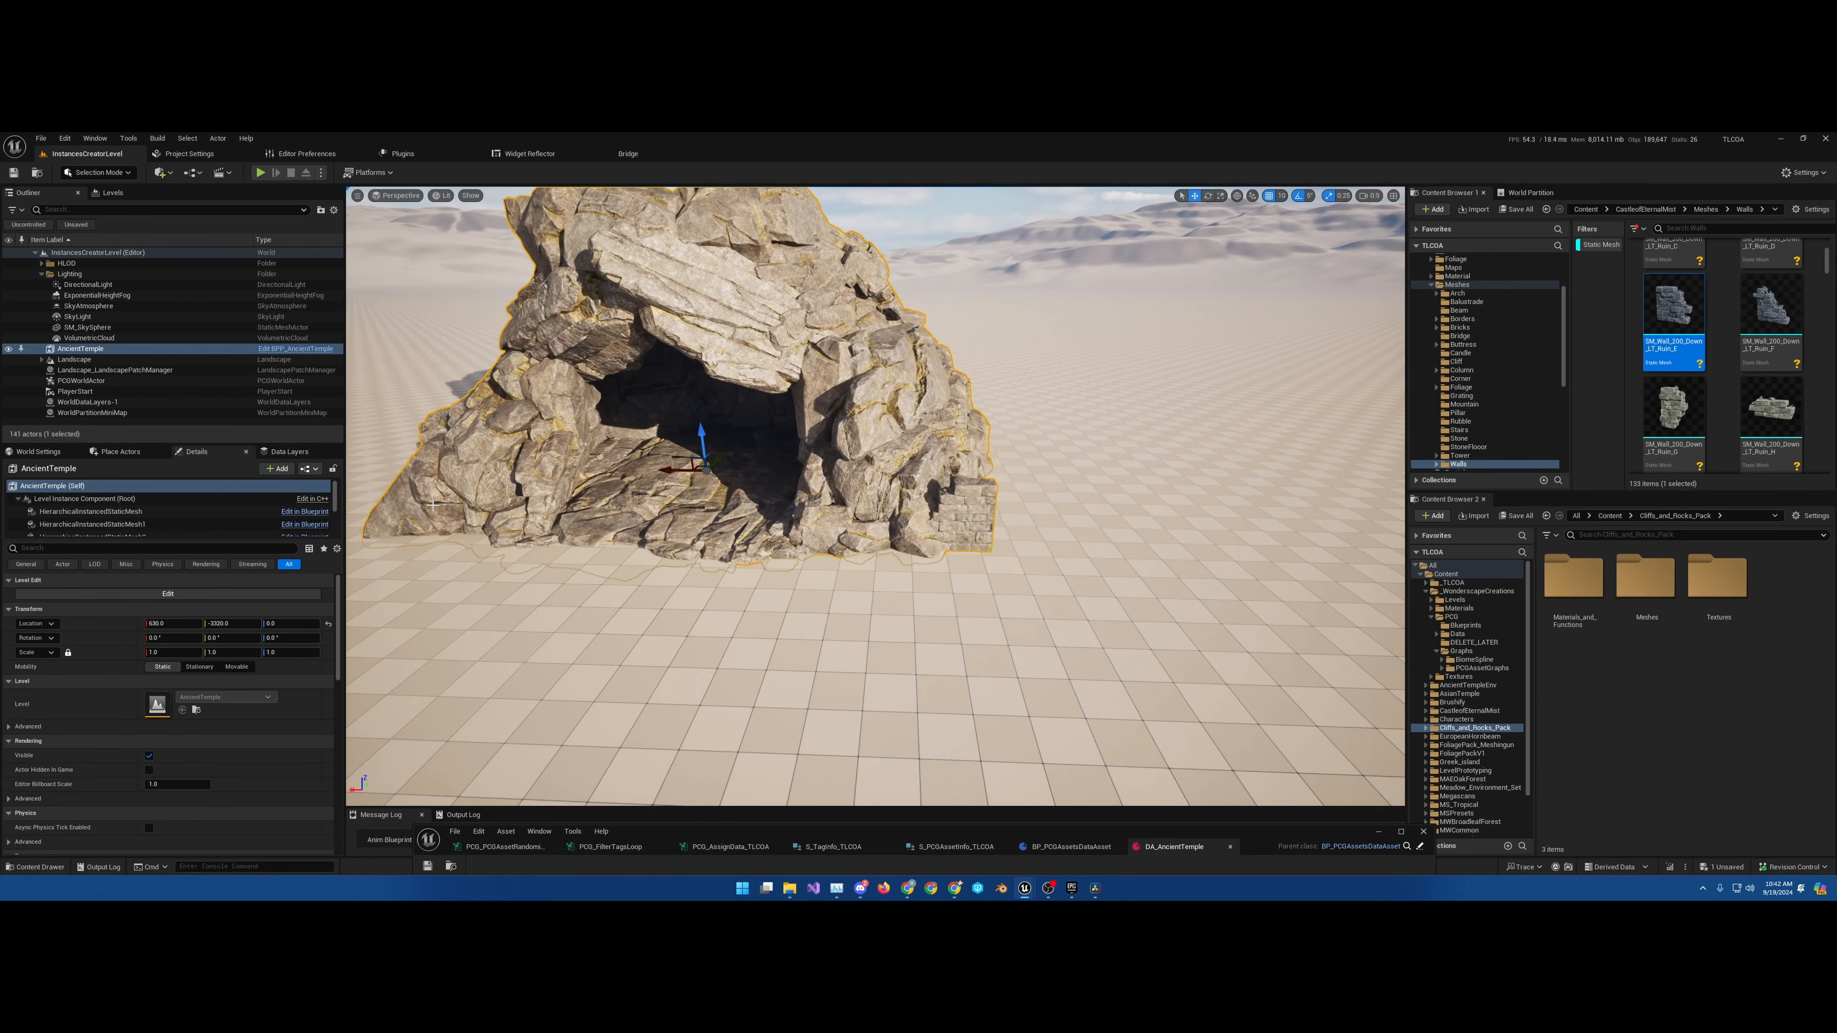
Examine the InstancedStaticMesh component of AncientTemple and the brick wall piece it represents in the level
scroll(82, 525, down, 4)
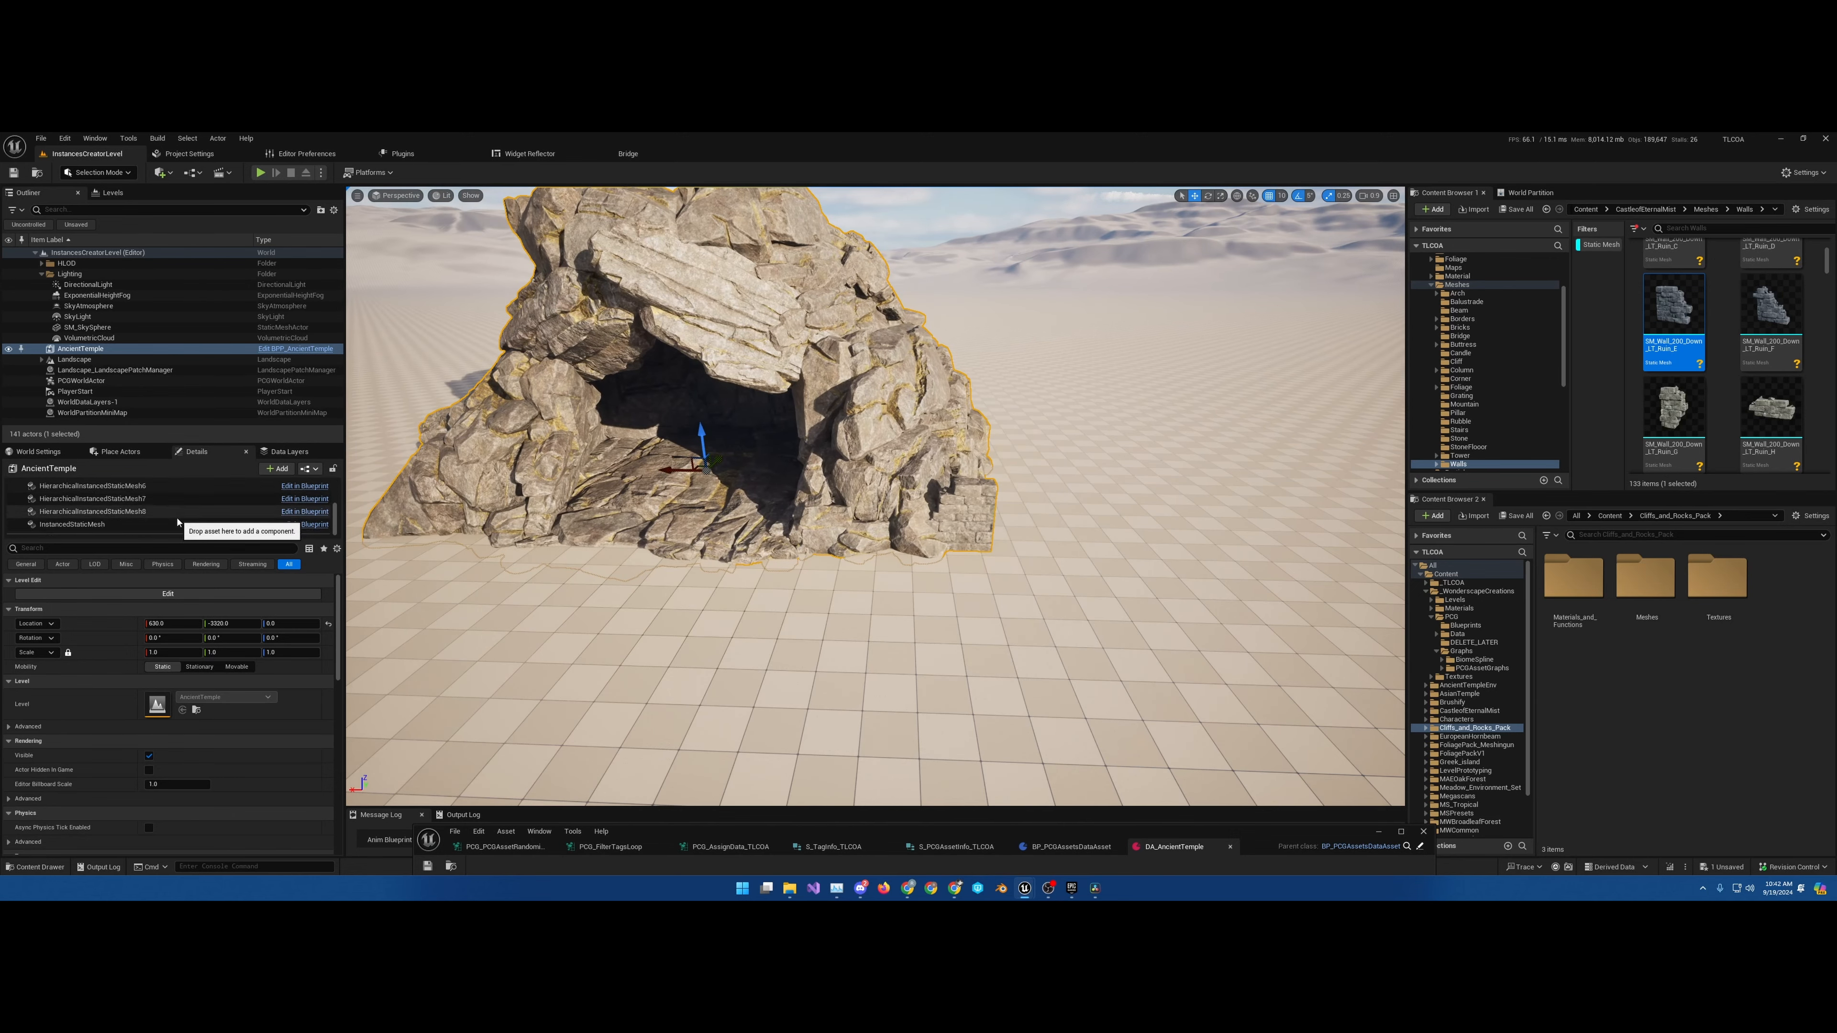
click(82, 525)
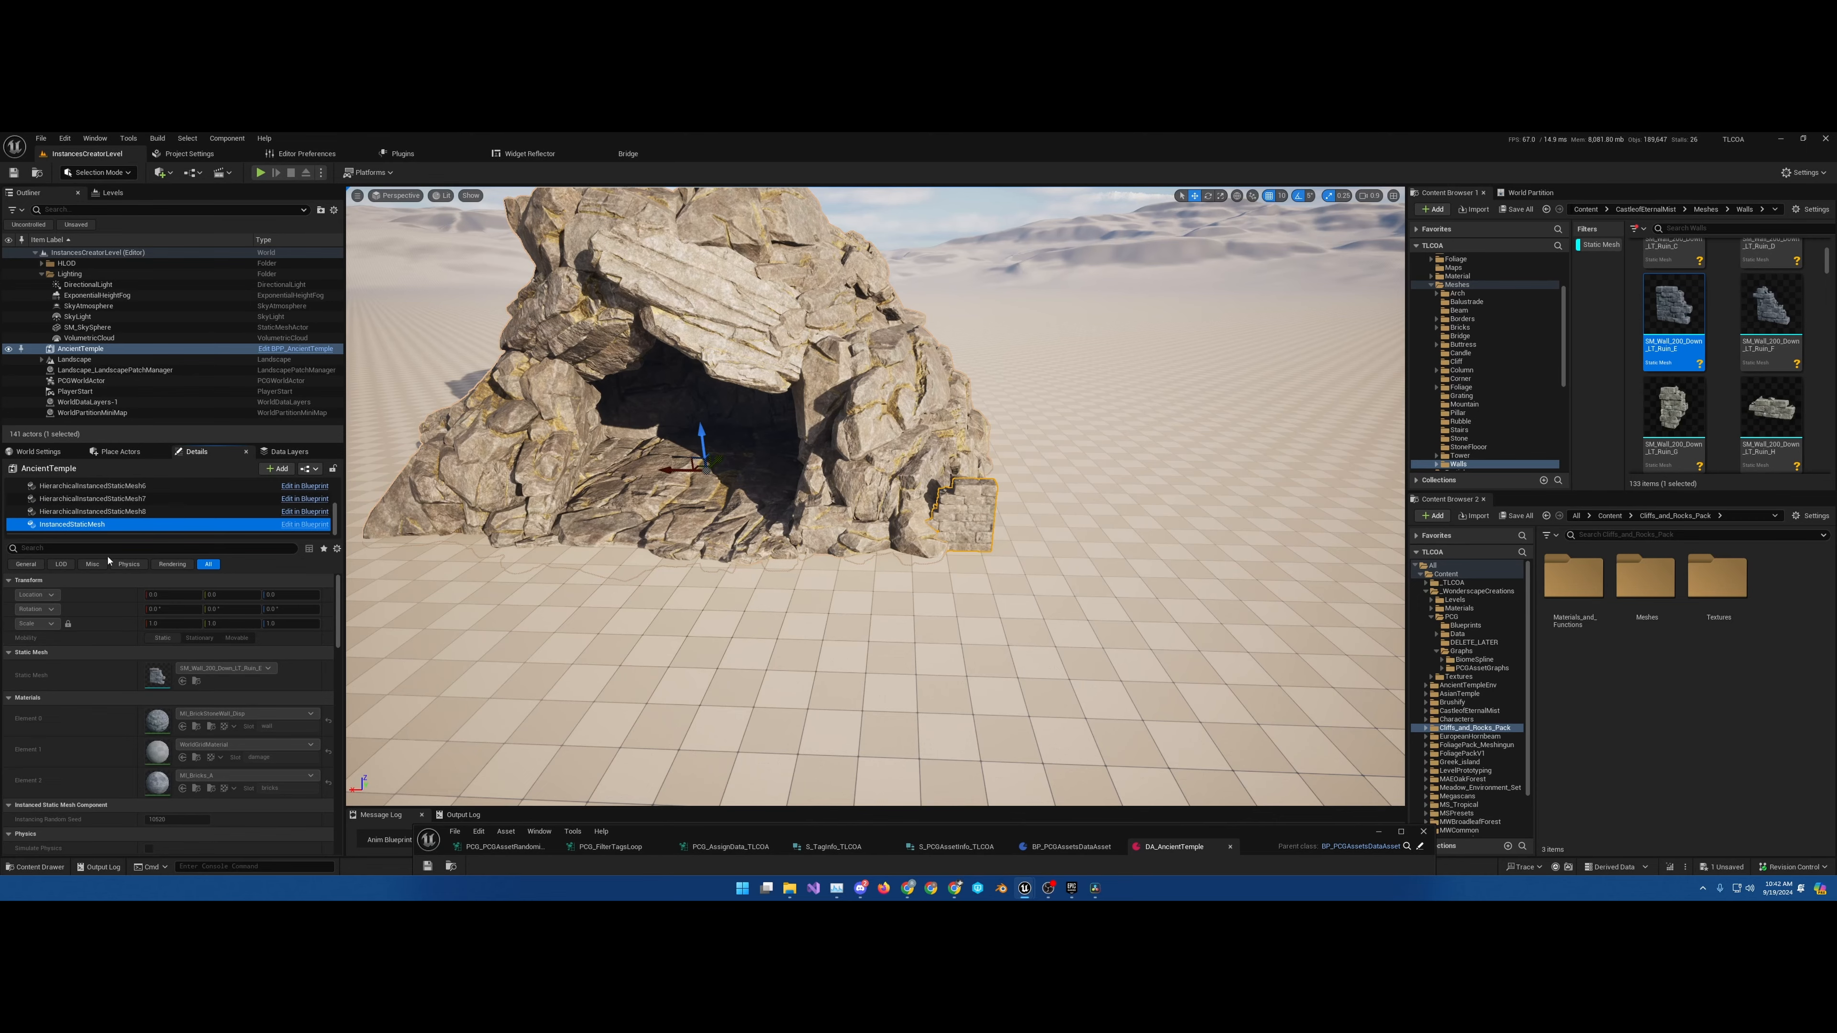
mouse_move(763, 507)
right_down()
mouse_move(732, 507)
mouse_move(767, 497)
mouse_move(771, 518)
mouse_move(760, 507)
right_up()
key(w)
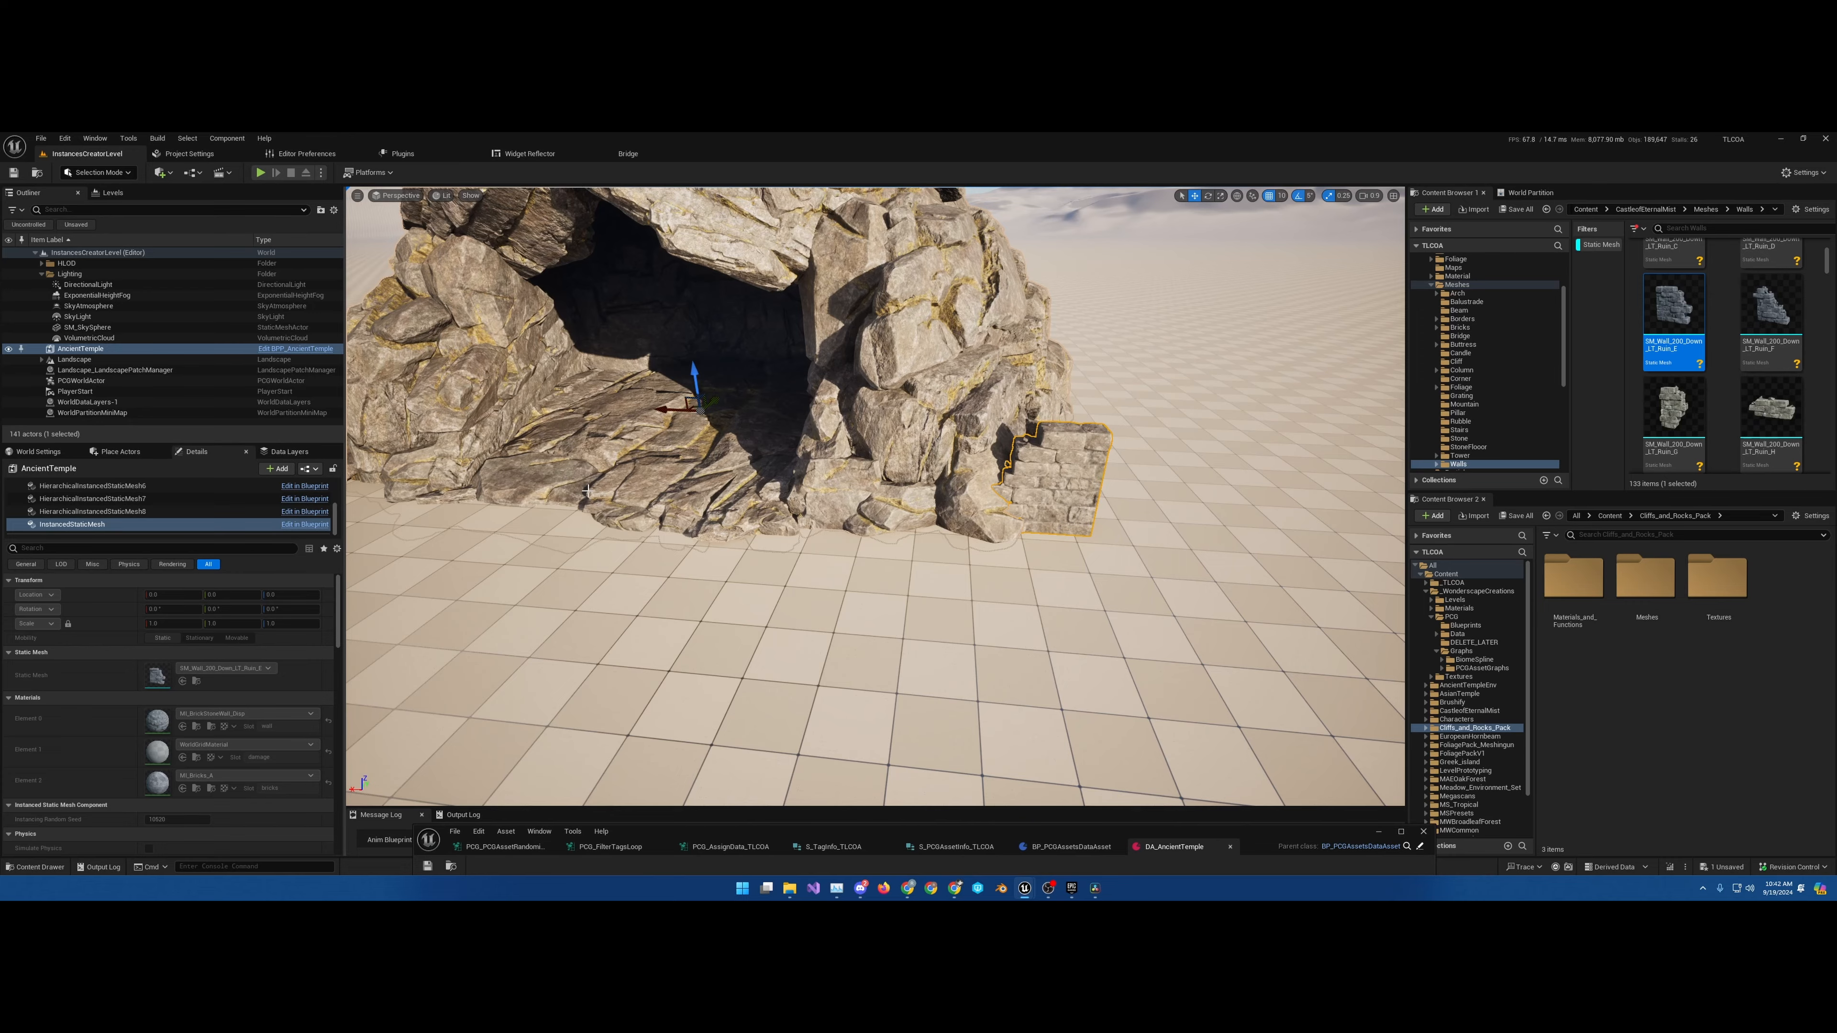
right_drag(731, 517, 818, 456)
key(w)
key(s)
key(w)
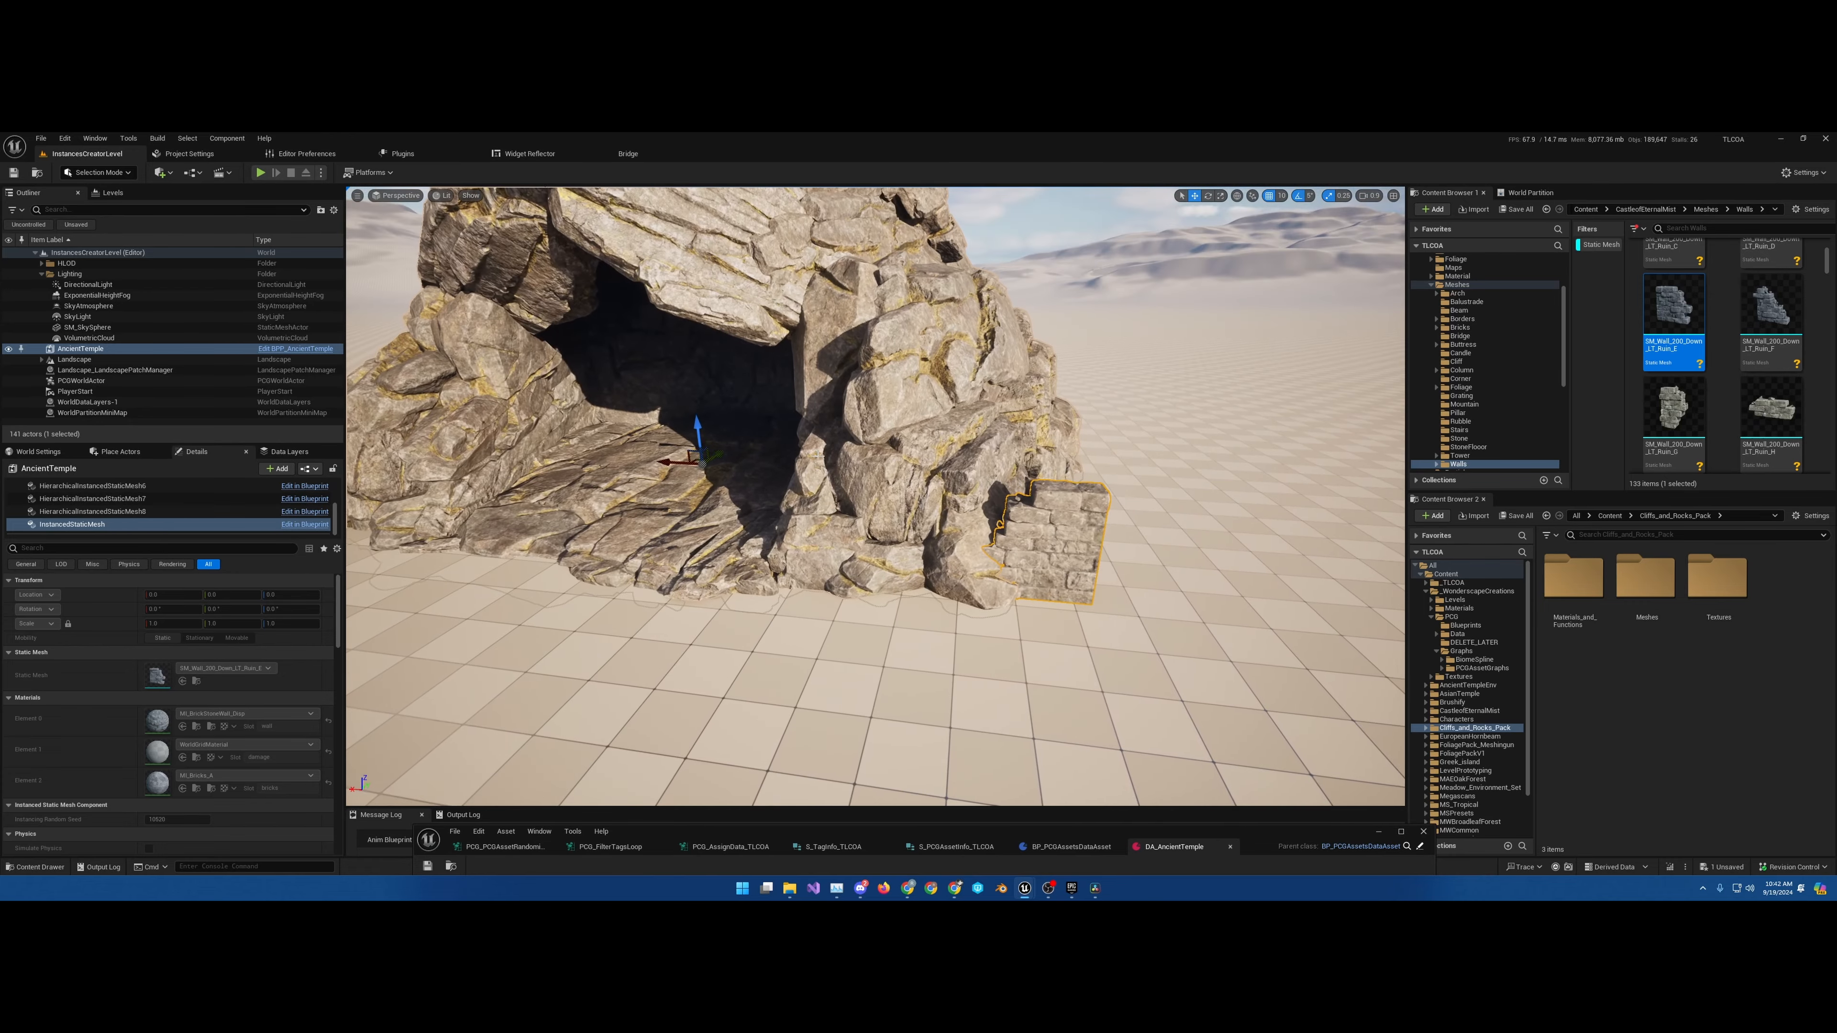
key(s)
mouse_move(944, 532)
right_down()
mouse_move(908, 536)
mouse_move(944, 532)
right_up()
key(w)
key(s)
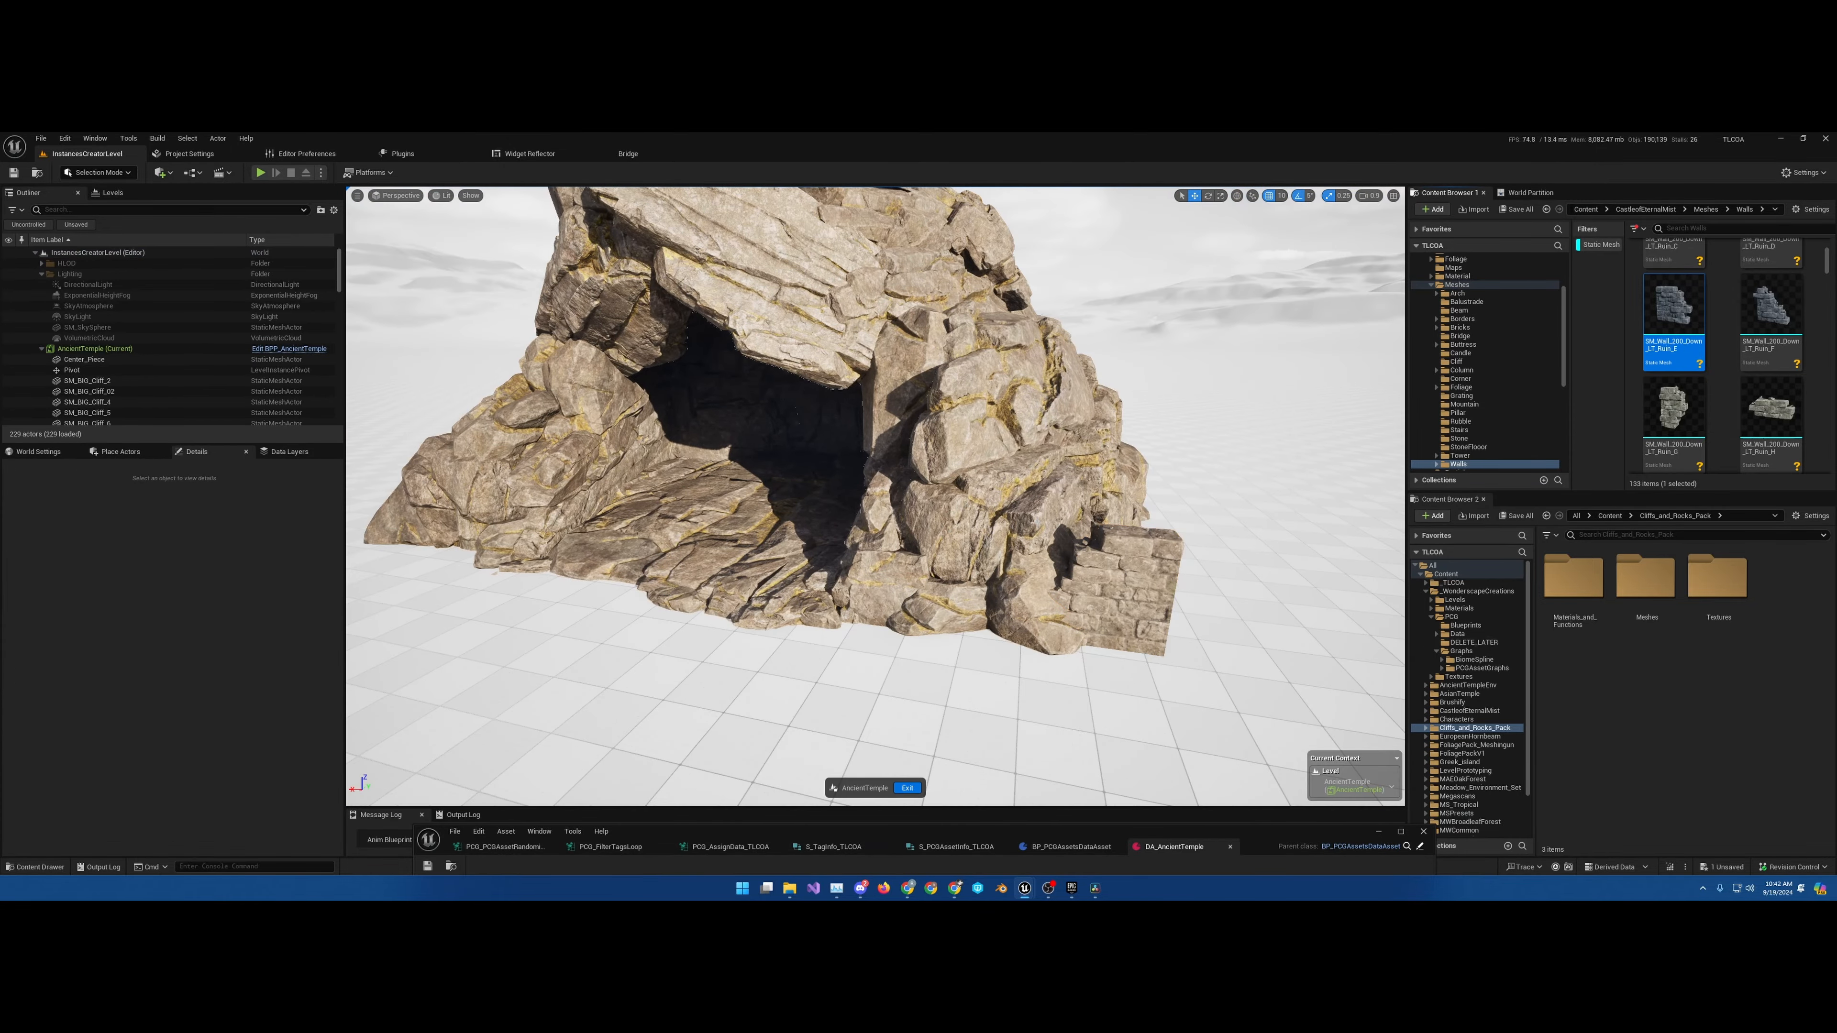
Look through the other ruined wall meshes and delete the brick wall placed beside the cliff in AncientTemple
mouse_move(1217, 544)
right_down()
mouse_move(1186, 568)
mouse_move(1217, 544)
right_up()
key(w)
key(s)
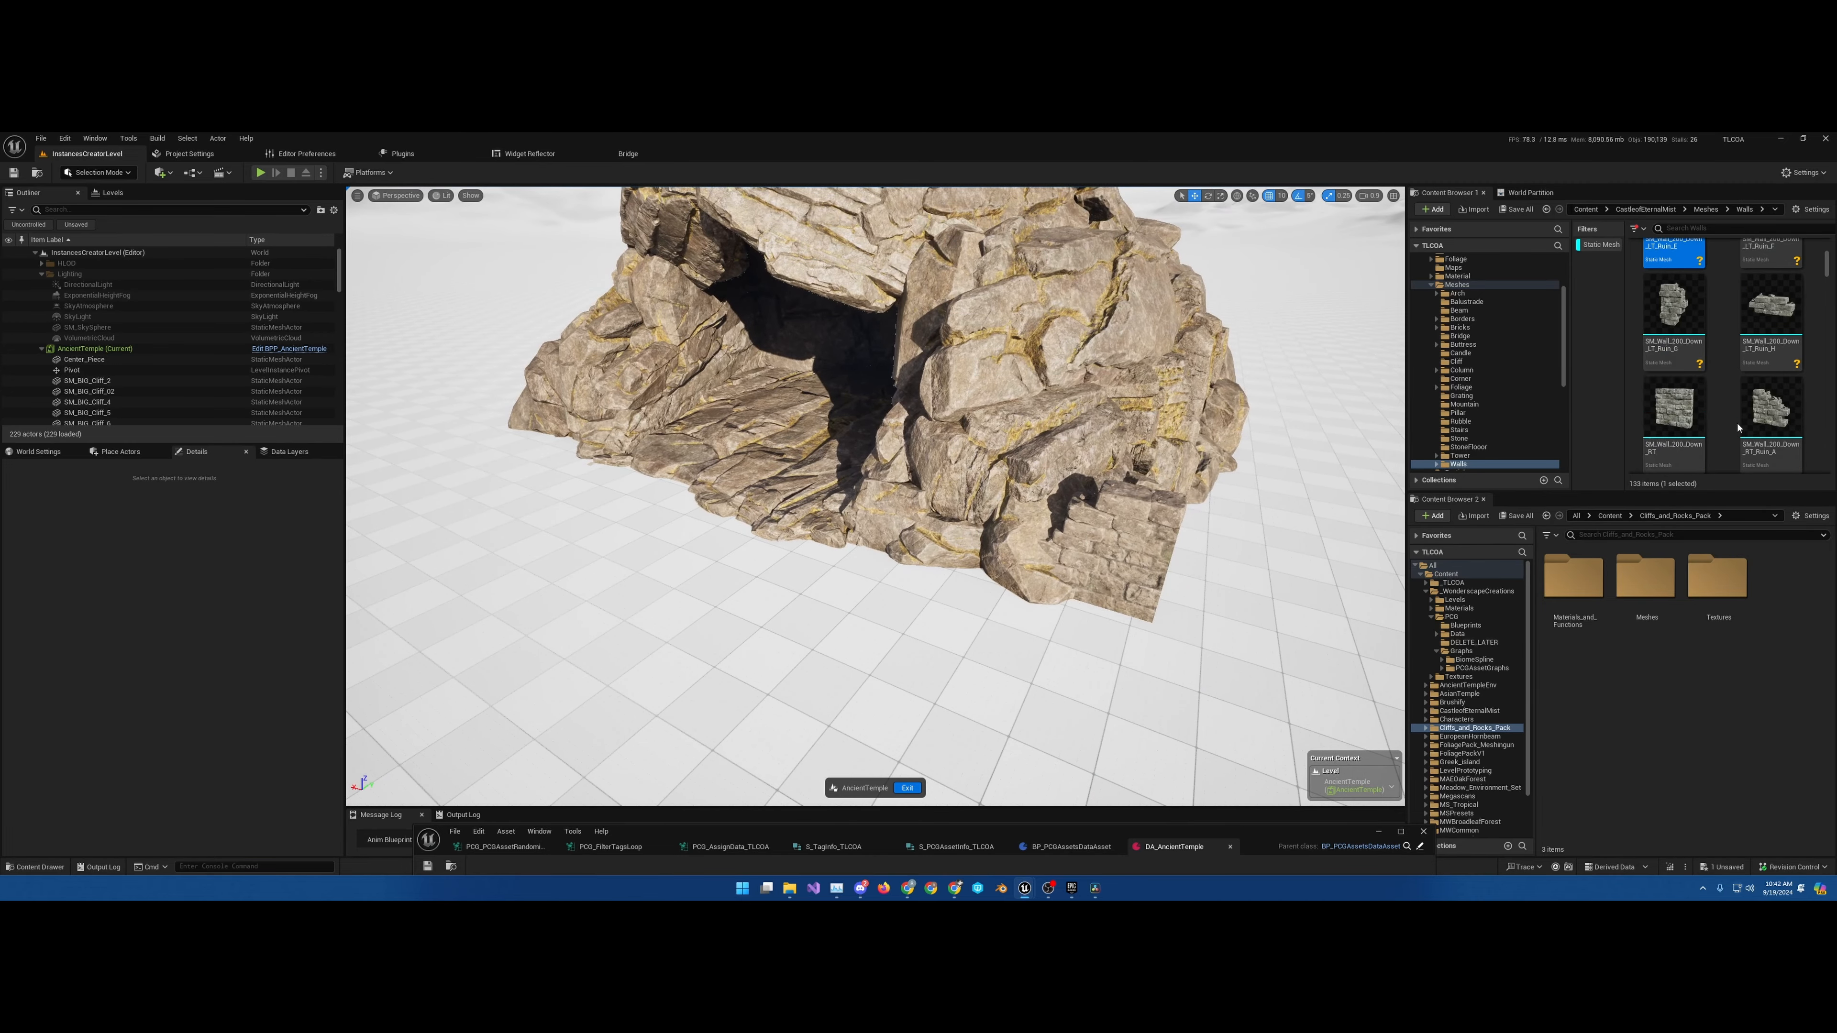
scroll(1734, 428, down, 5)
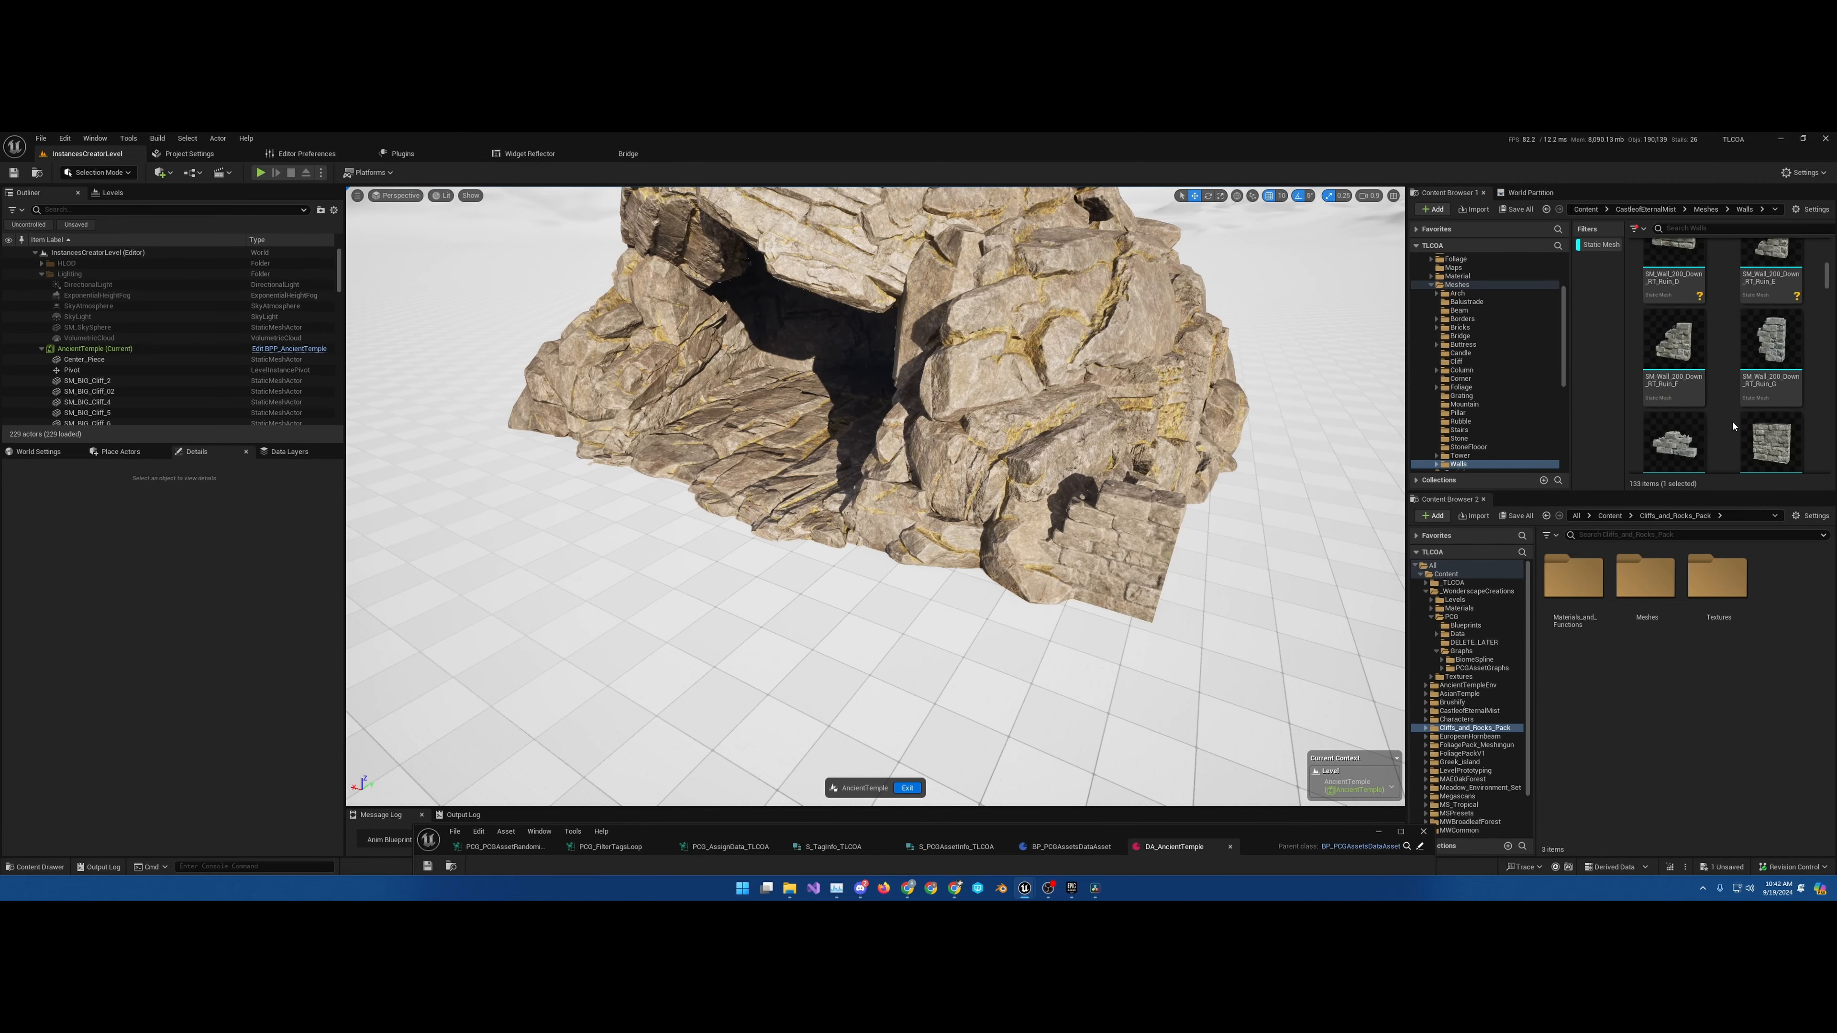
scroll(1735, 428, down, 3)
scroll(1734, 427, up, 1)
click(1133, 529)
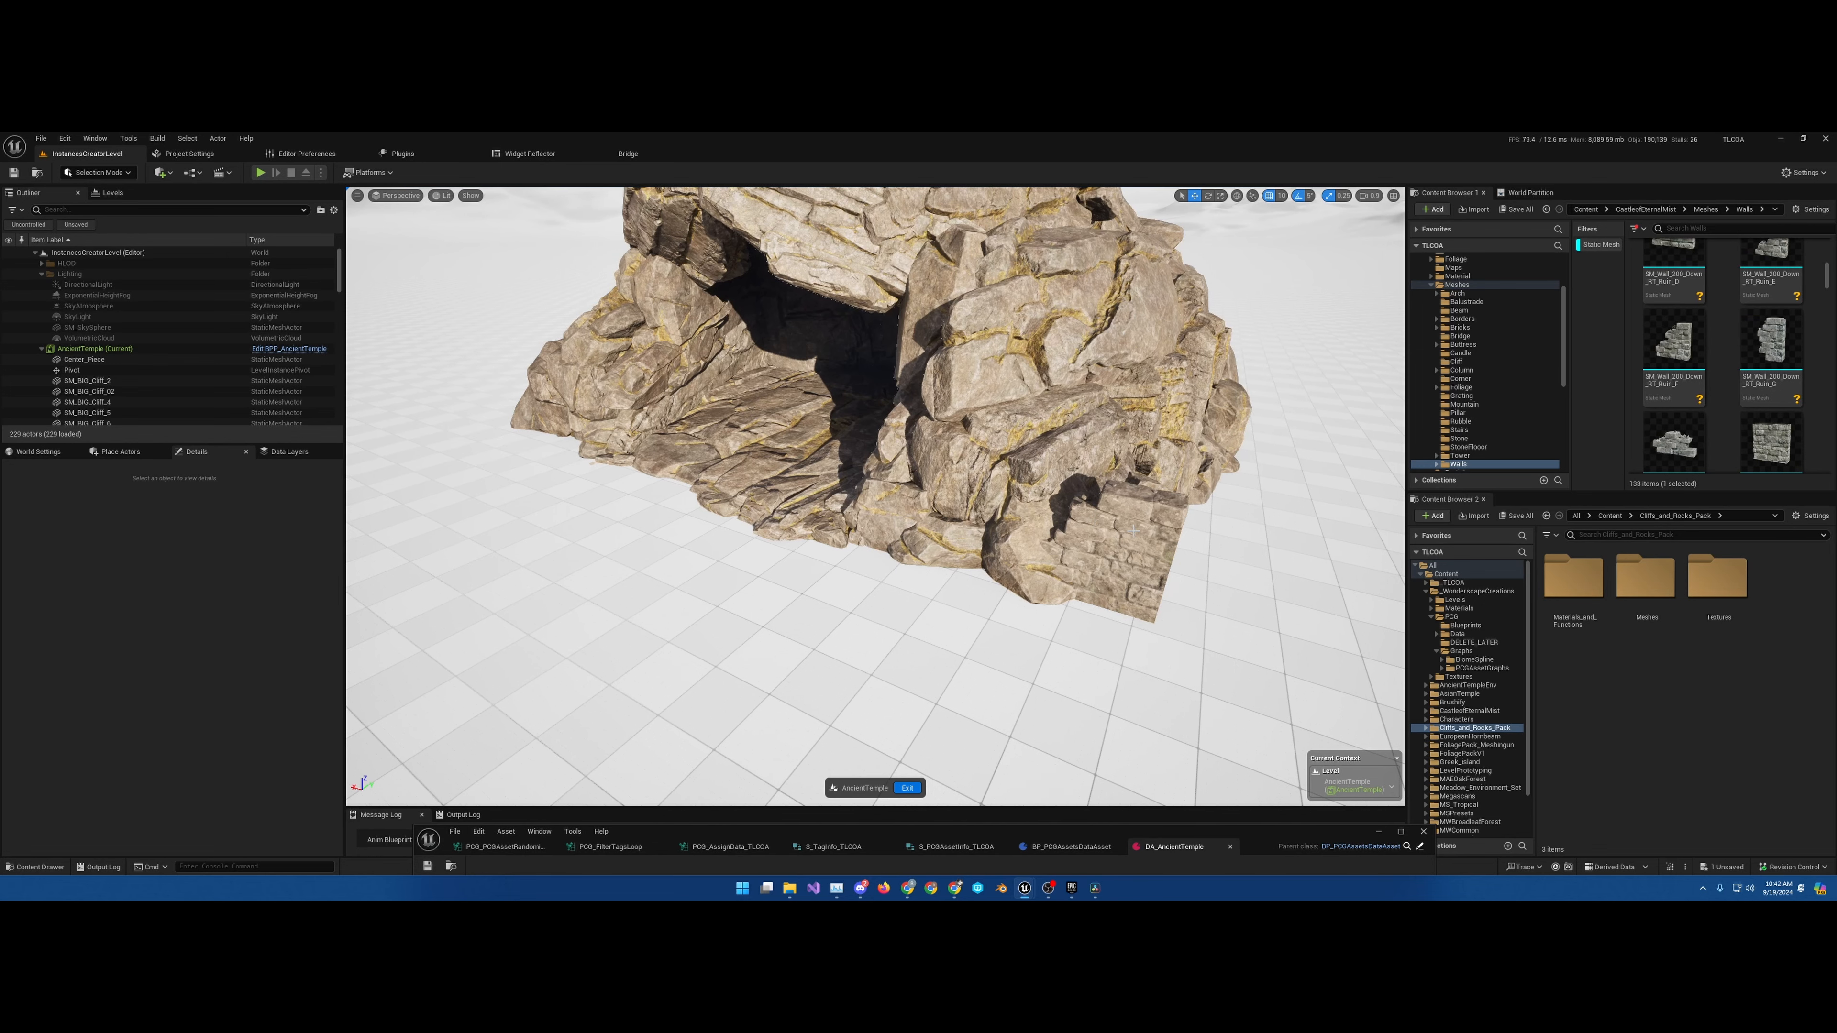
key(Delete)
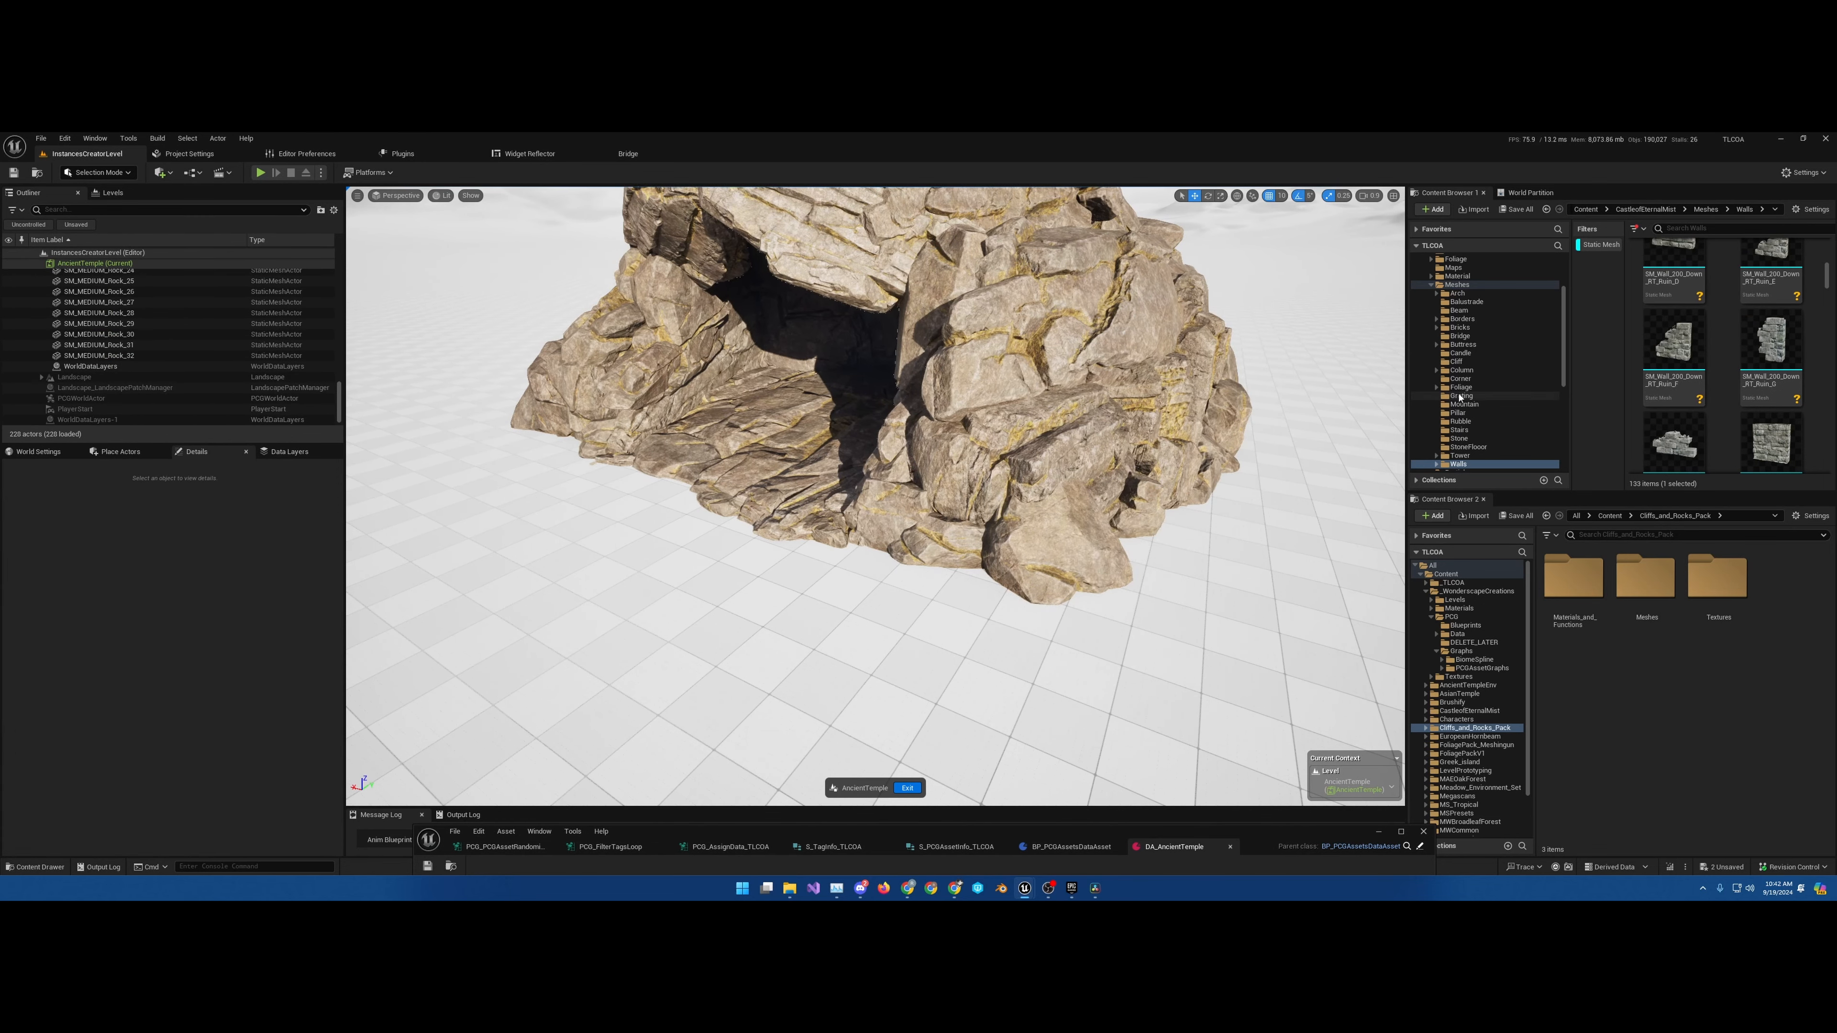
Browse the StoneFloor meshes, try SM_StoneFloor_A_StoneFloor_E on the ground before the cave, and remove it
click(1479, 448)
scroll(1712, 424, up, 5)
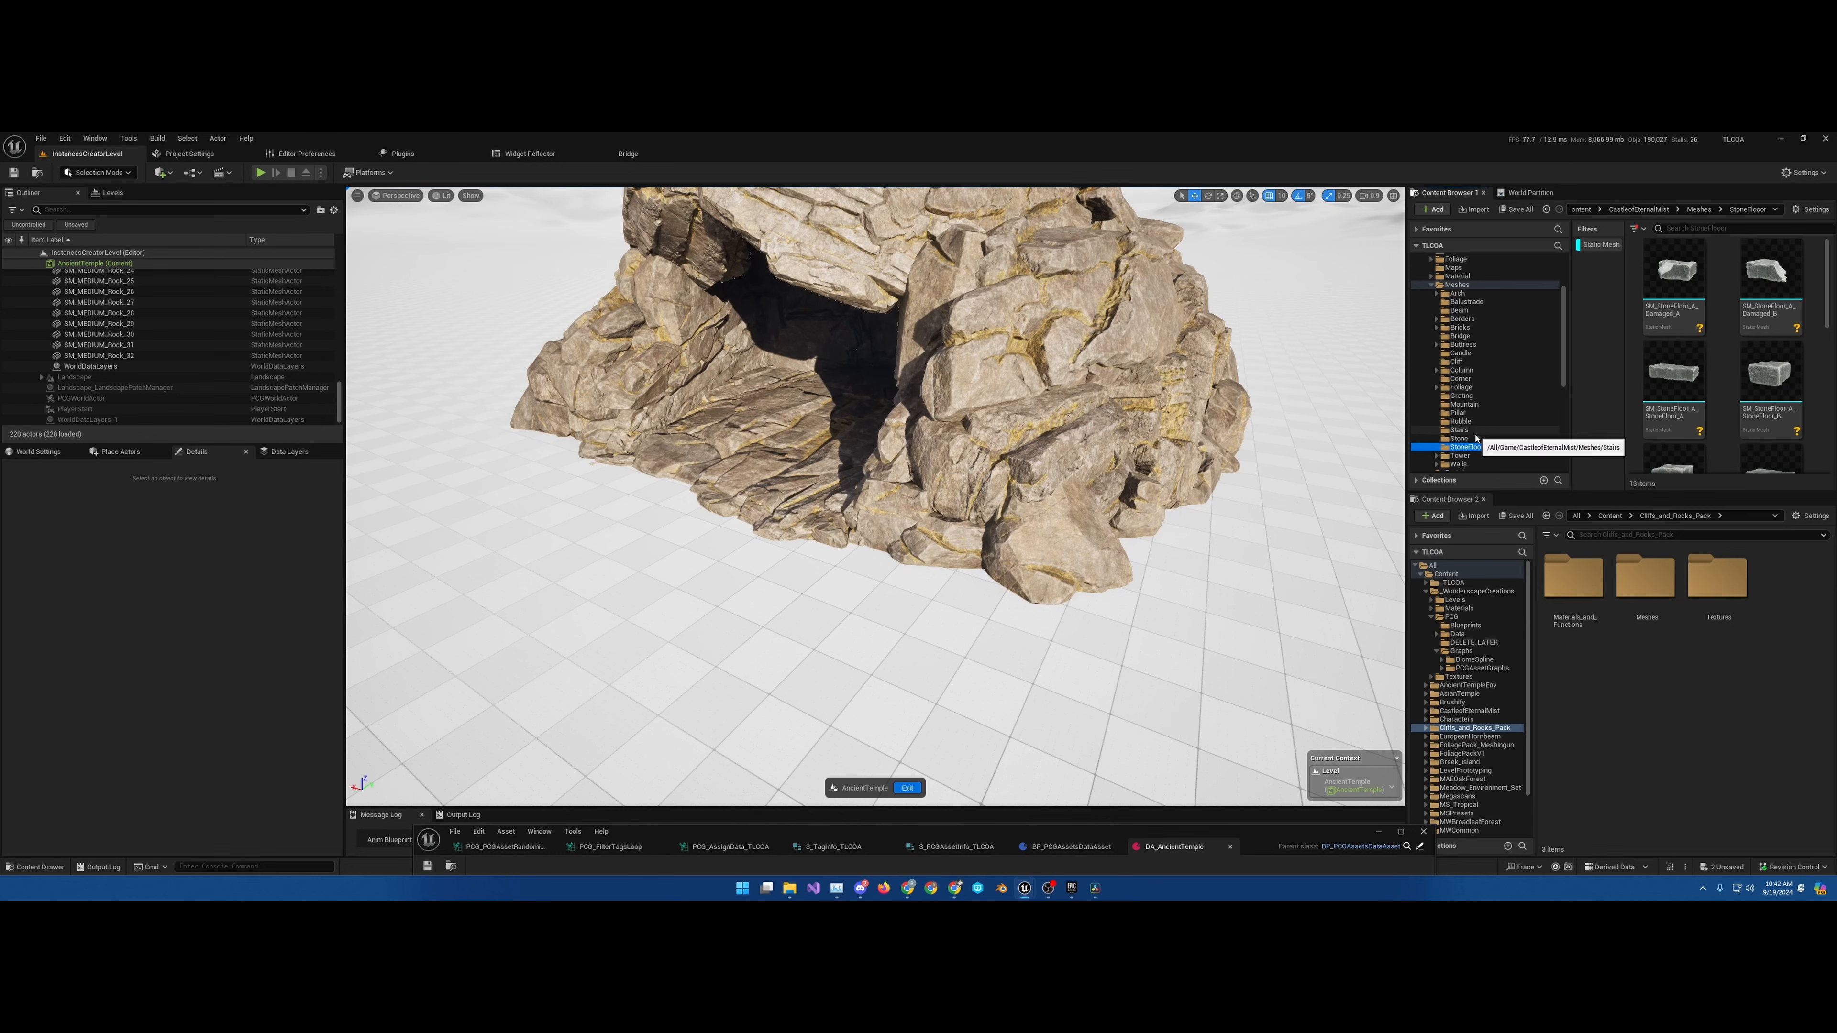
scroll(1475, 437, down, 1)
scroll(1719, 403, down, 1)
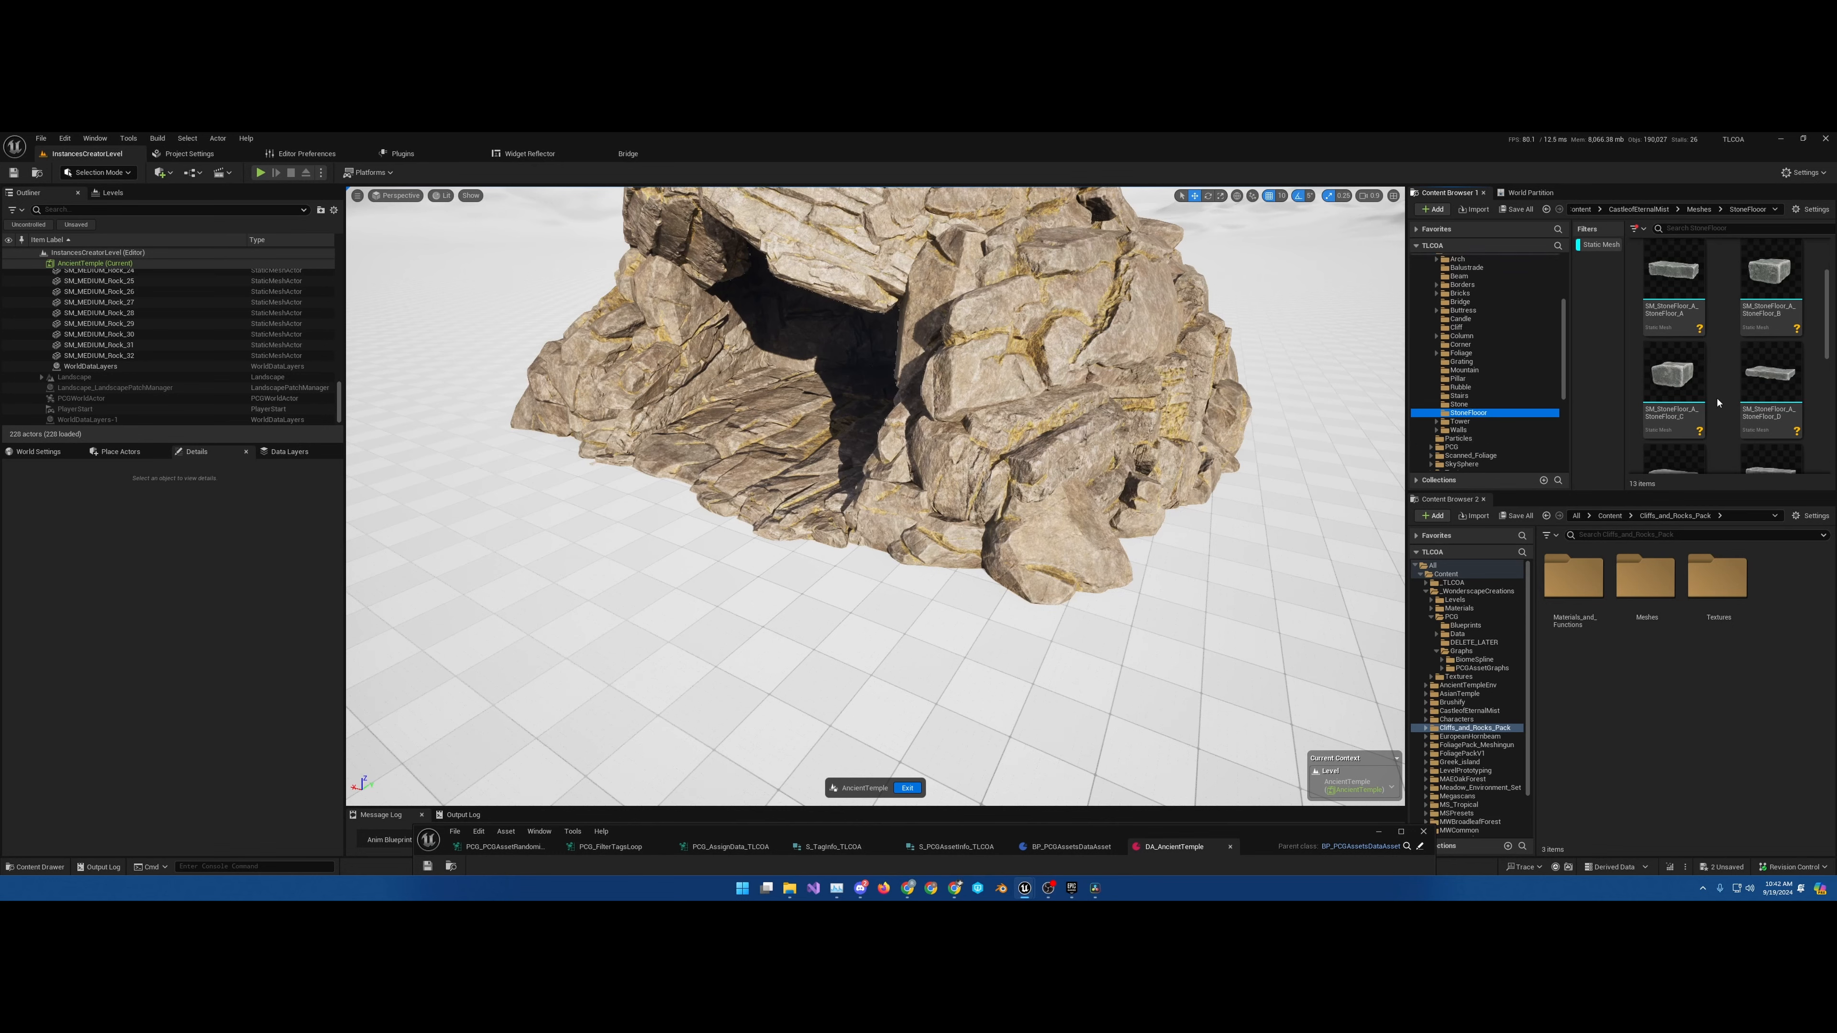
scroll(1718, 404, down, 2)
drag(1675, 293, 870, 654)
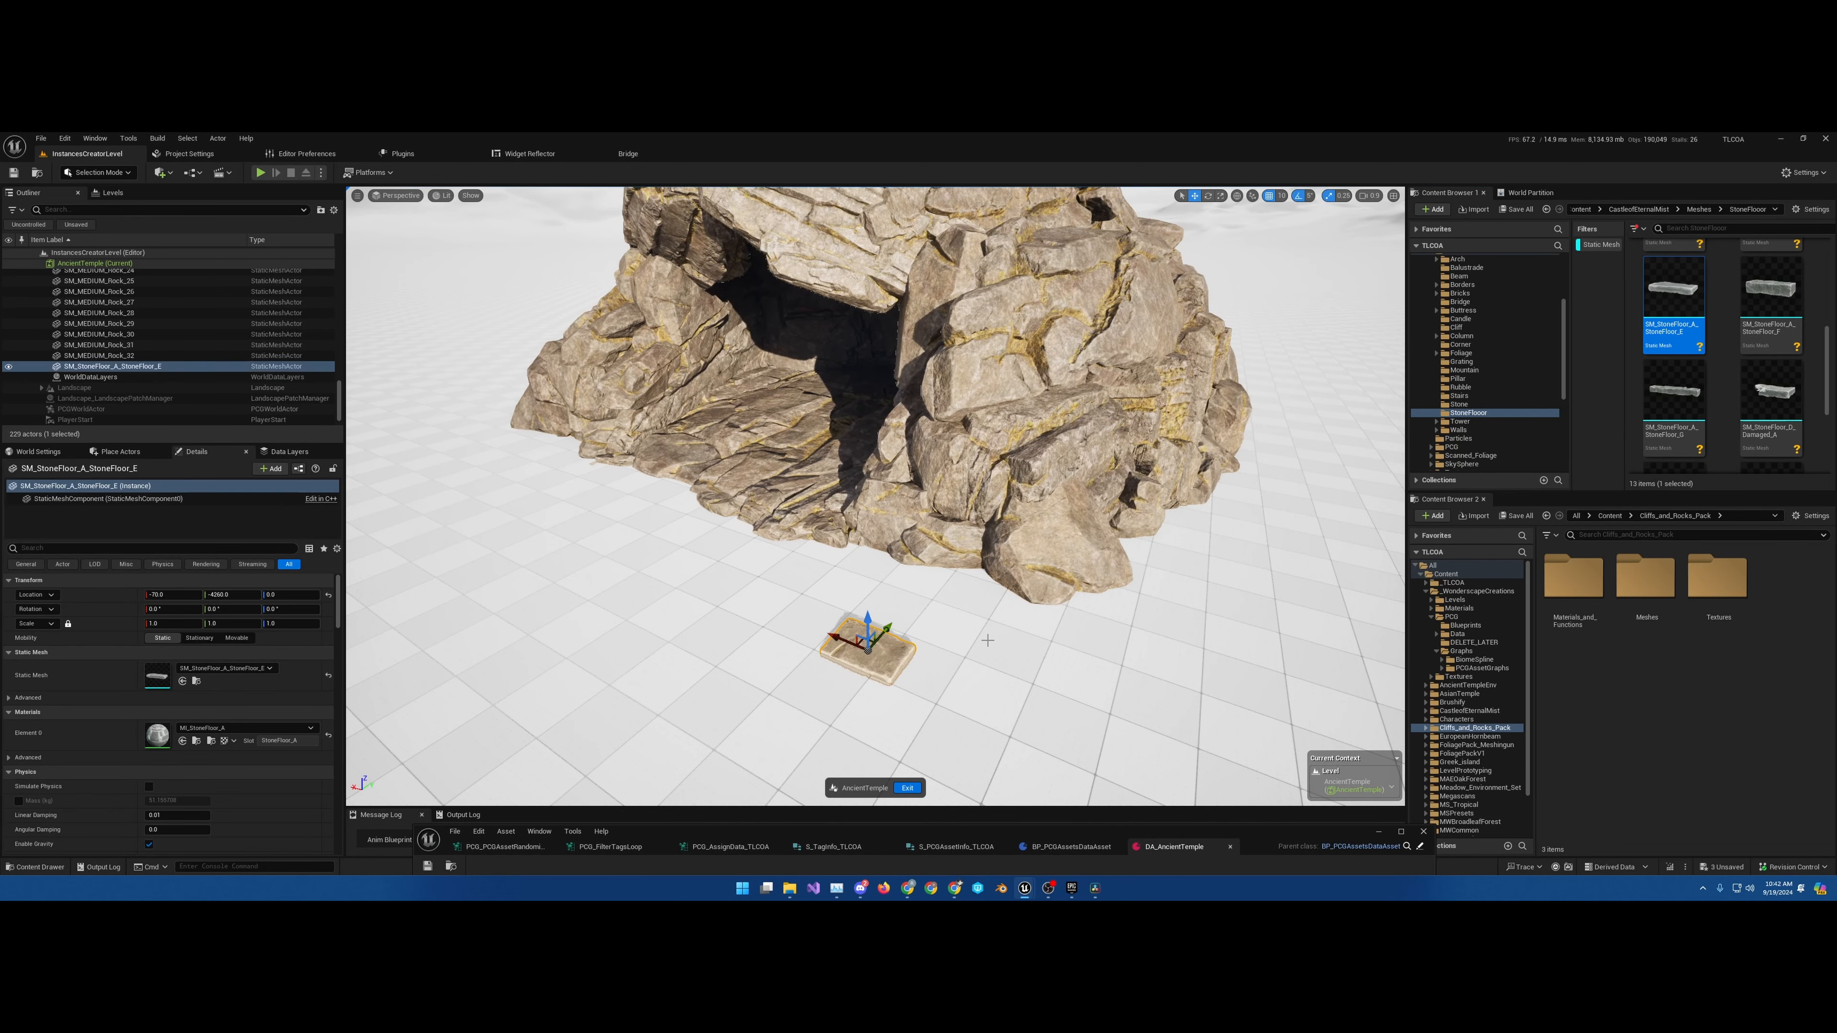
key(Delete)
Try the SM_StoneFloor_Plate_A mesh in front of the cave, examine it up close, and delete it
scroll(1728, 427, down, 2)
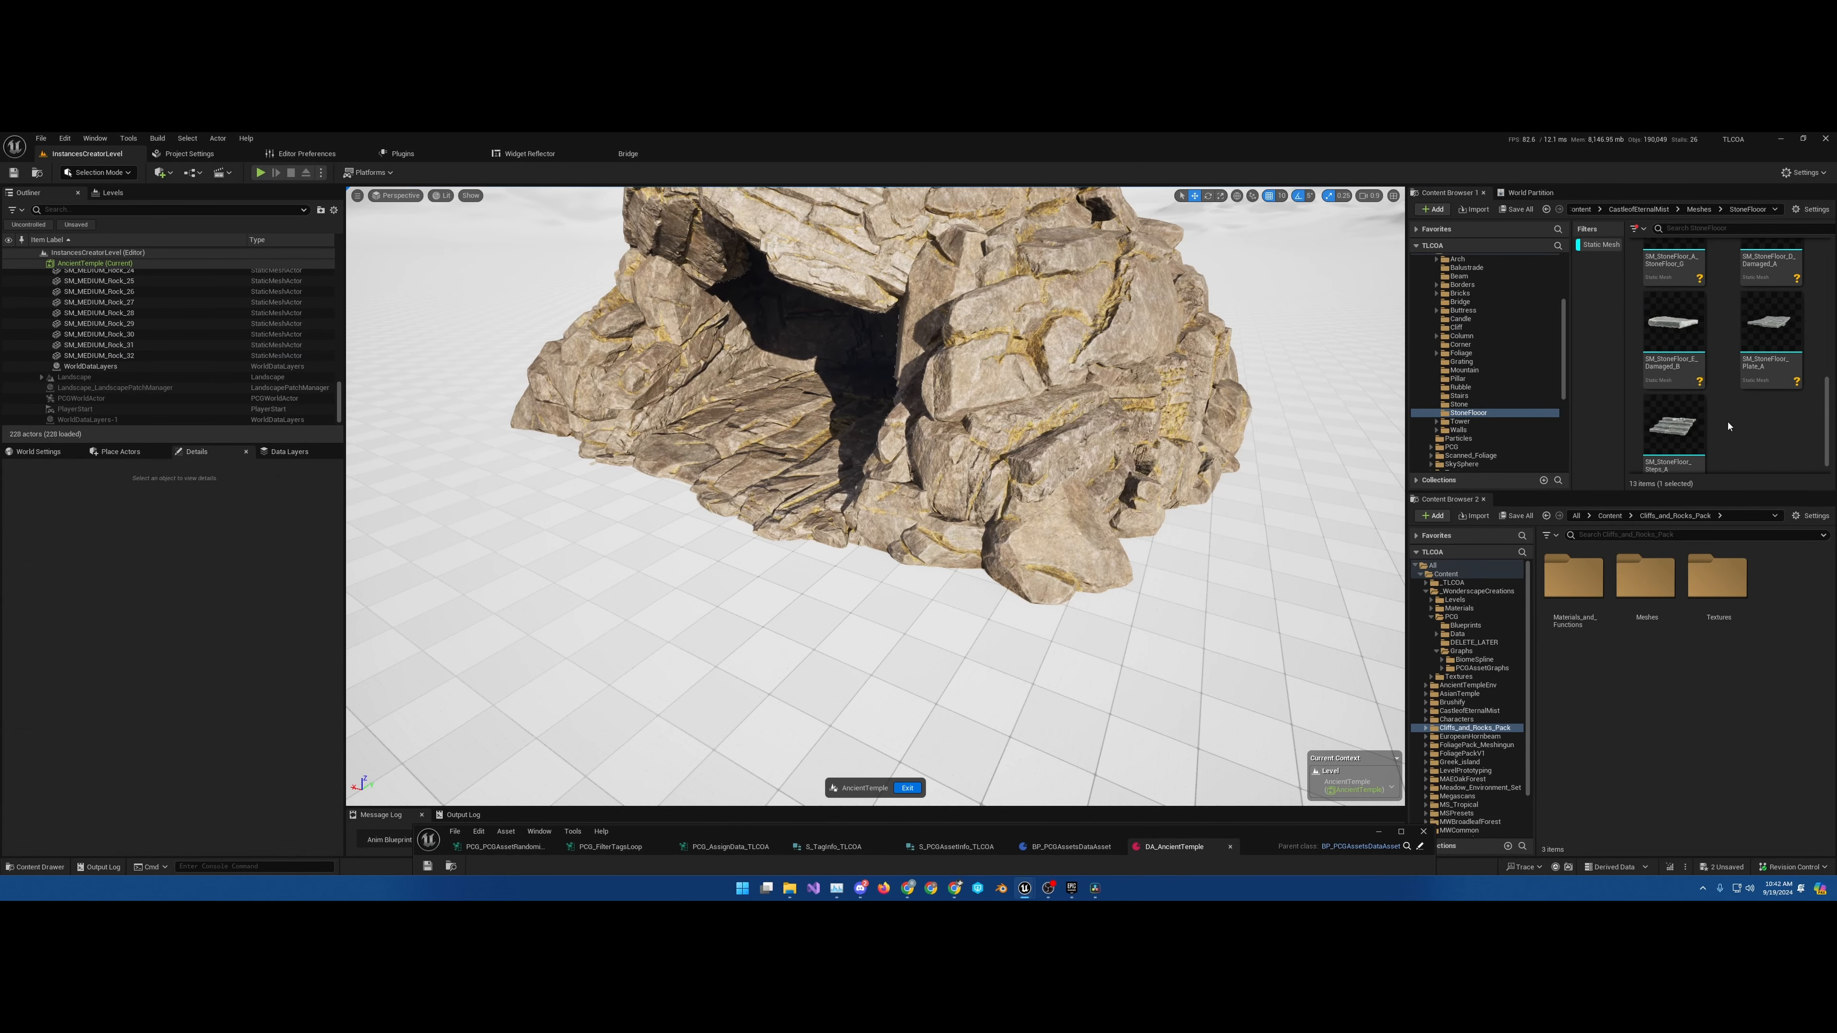
drag(1788, 334, 861, 623)
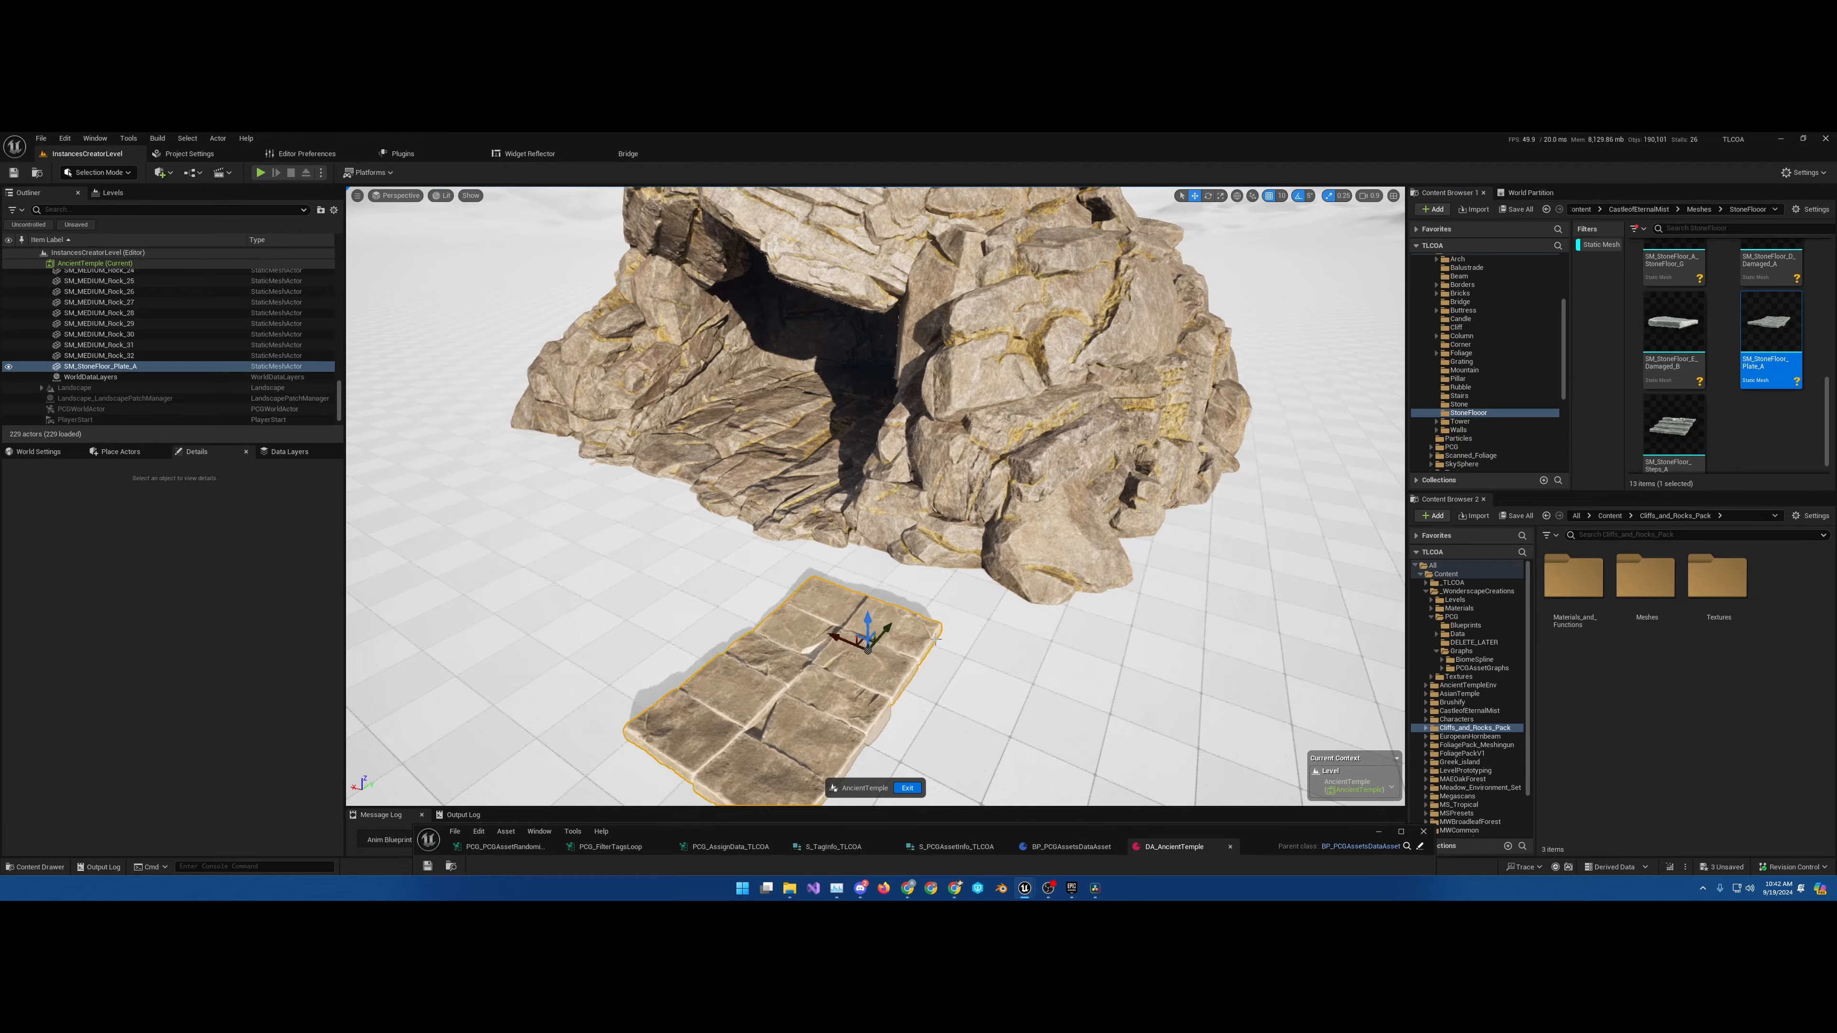
key(f)
right_drag(861, 624, 745, 532)
right_drag(966, 624, 944, 648)
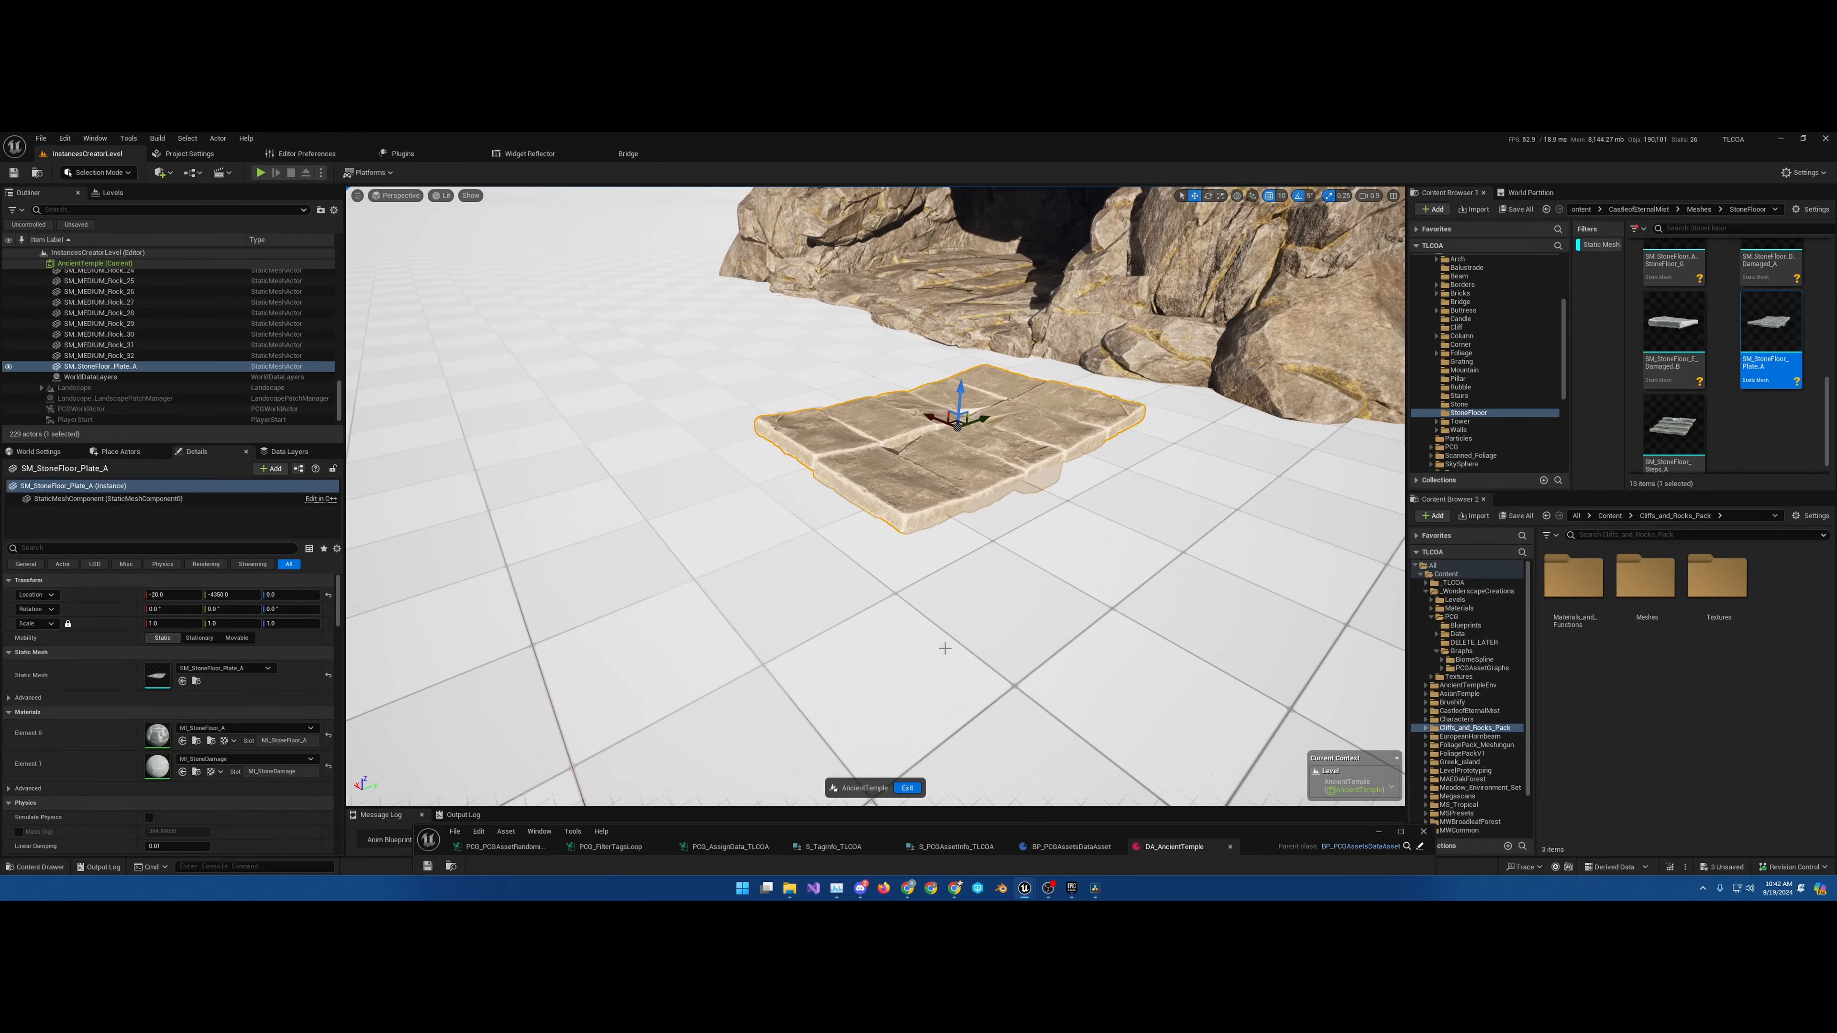
key(Delete)
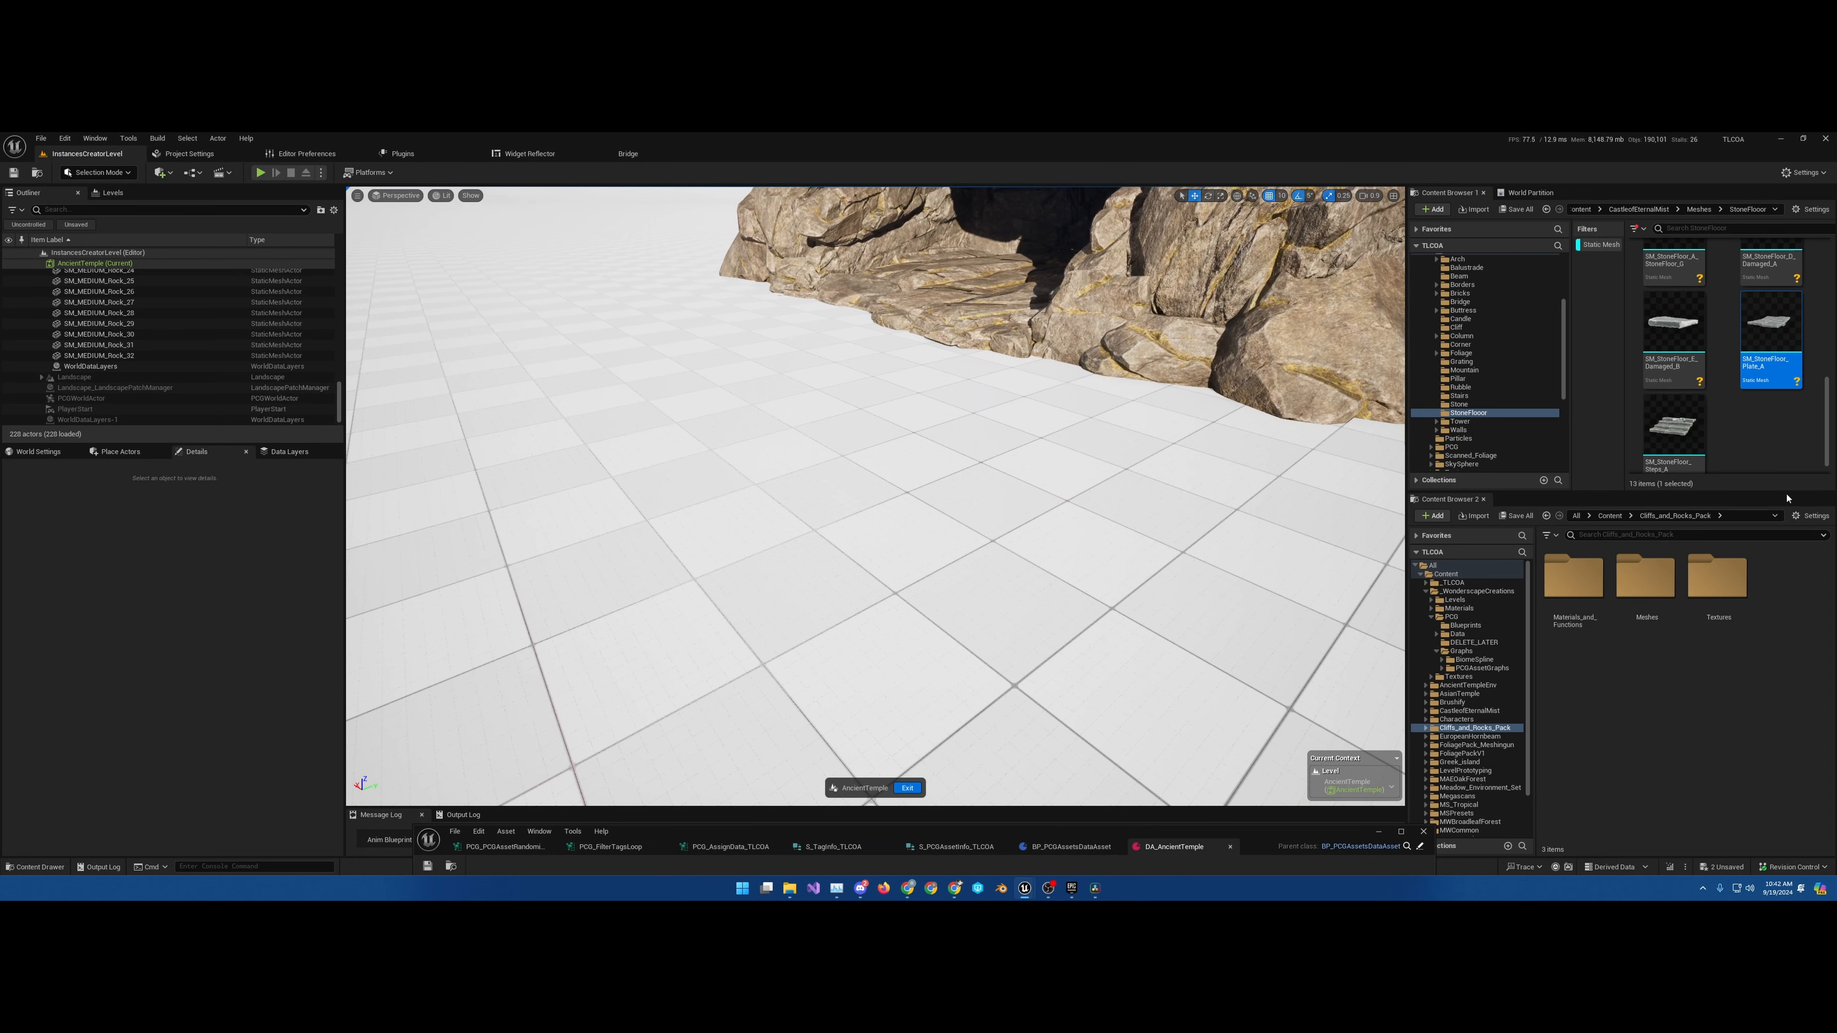
Try the SM_StoneFloor_Steps_A mesh on the ground before the cave and delete it
scroll(1709, 439, down, 1)
drag(1678, 423, 1015, 476)
key(Delete)
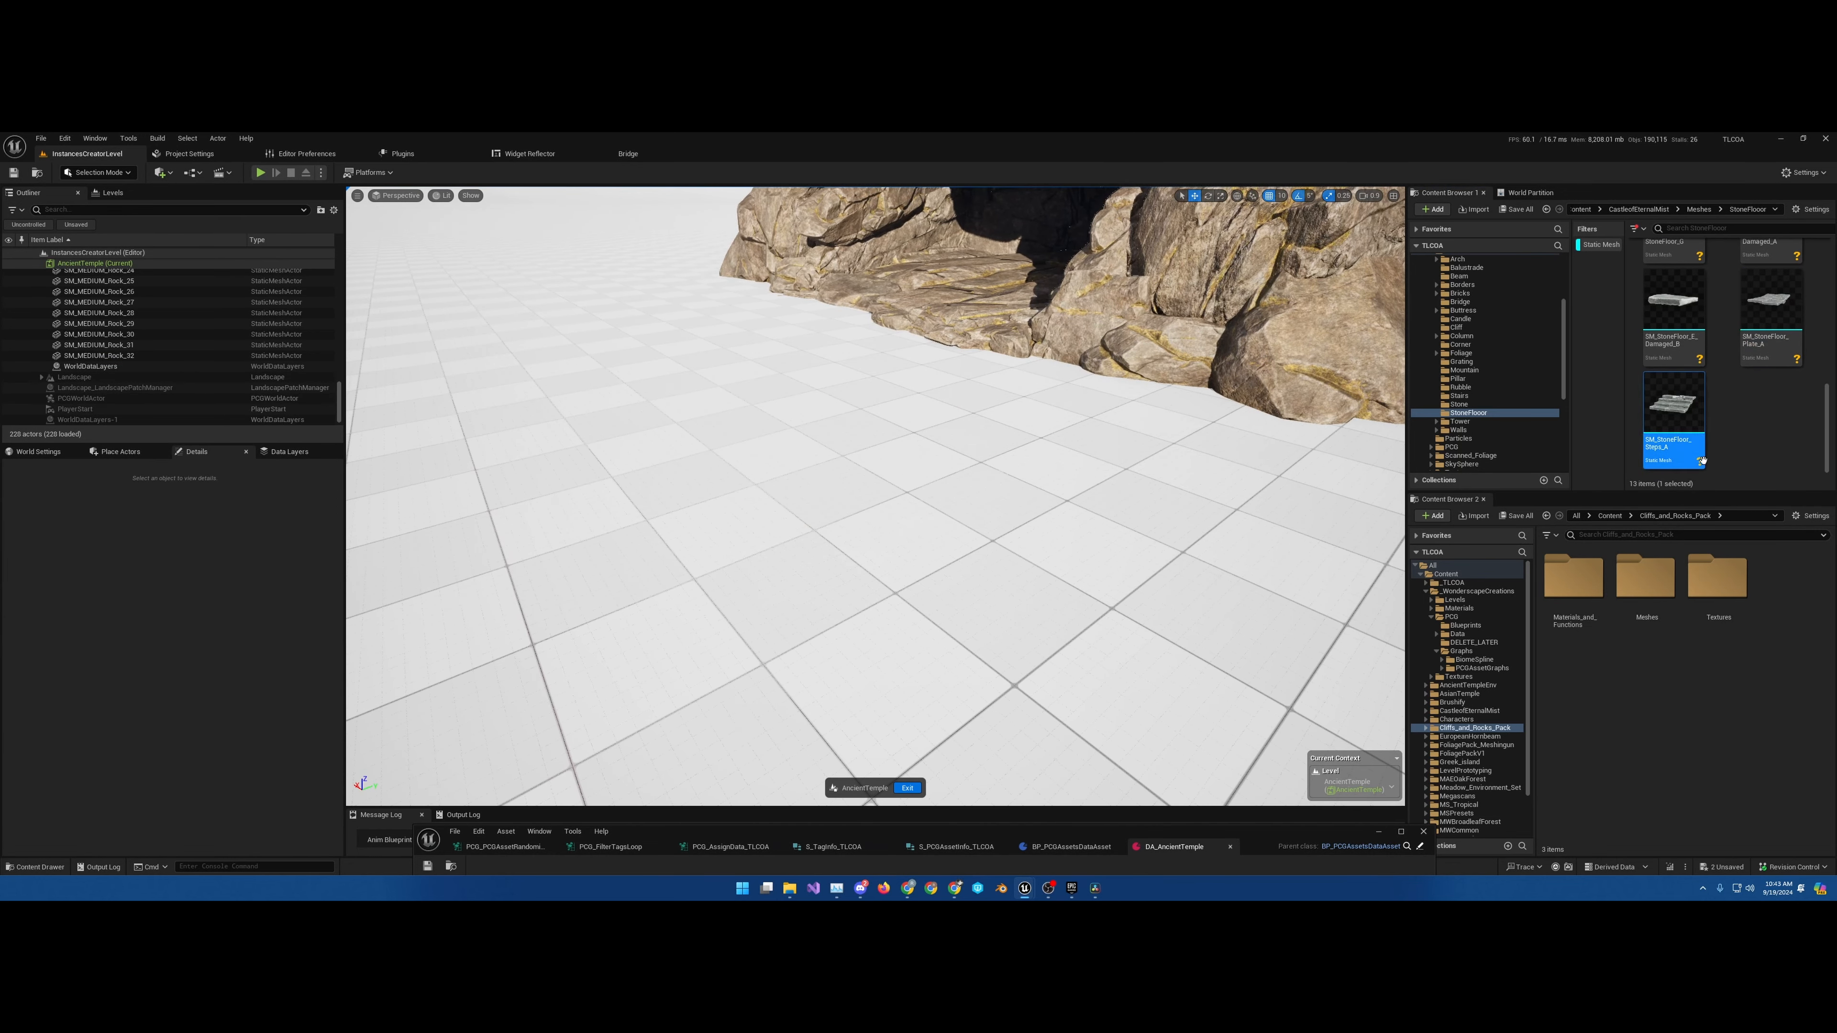
Browse the Stairs and Stone mesh folders for further temple pieces
click(1460, 396)
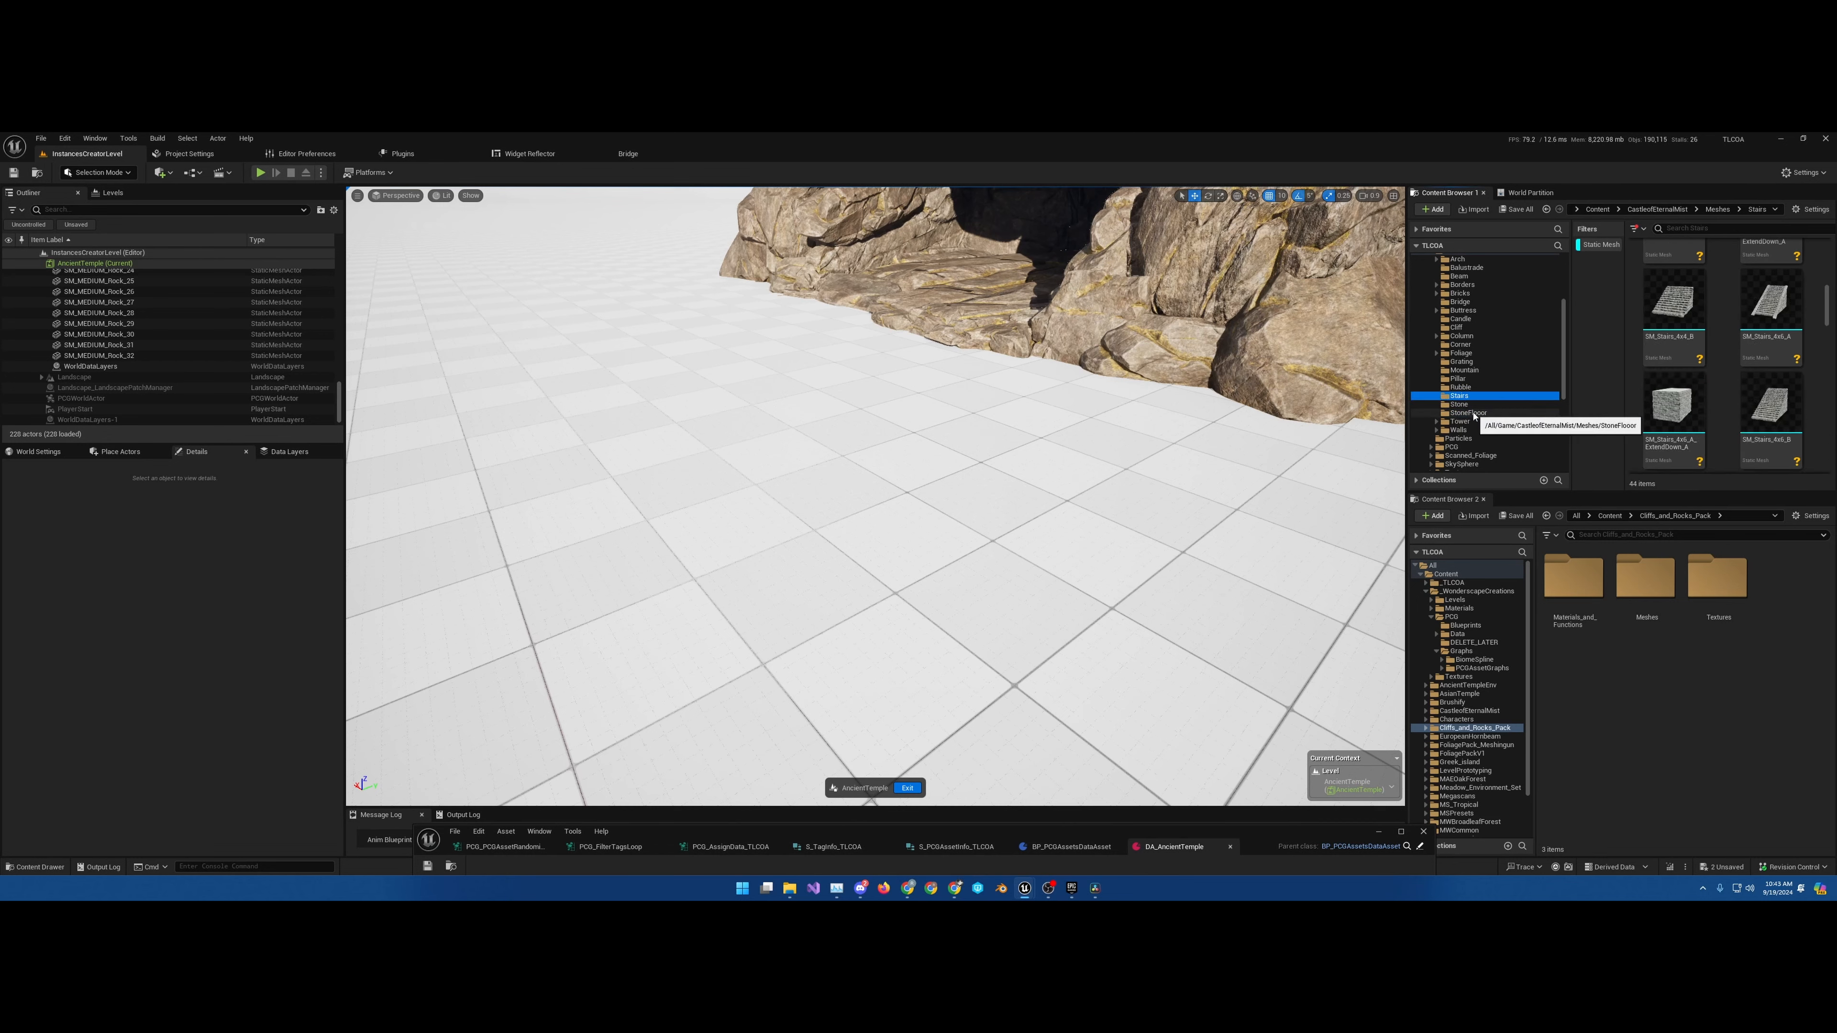
click(1468, 405)
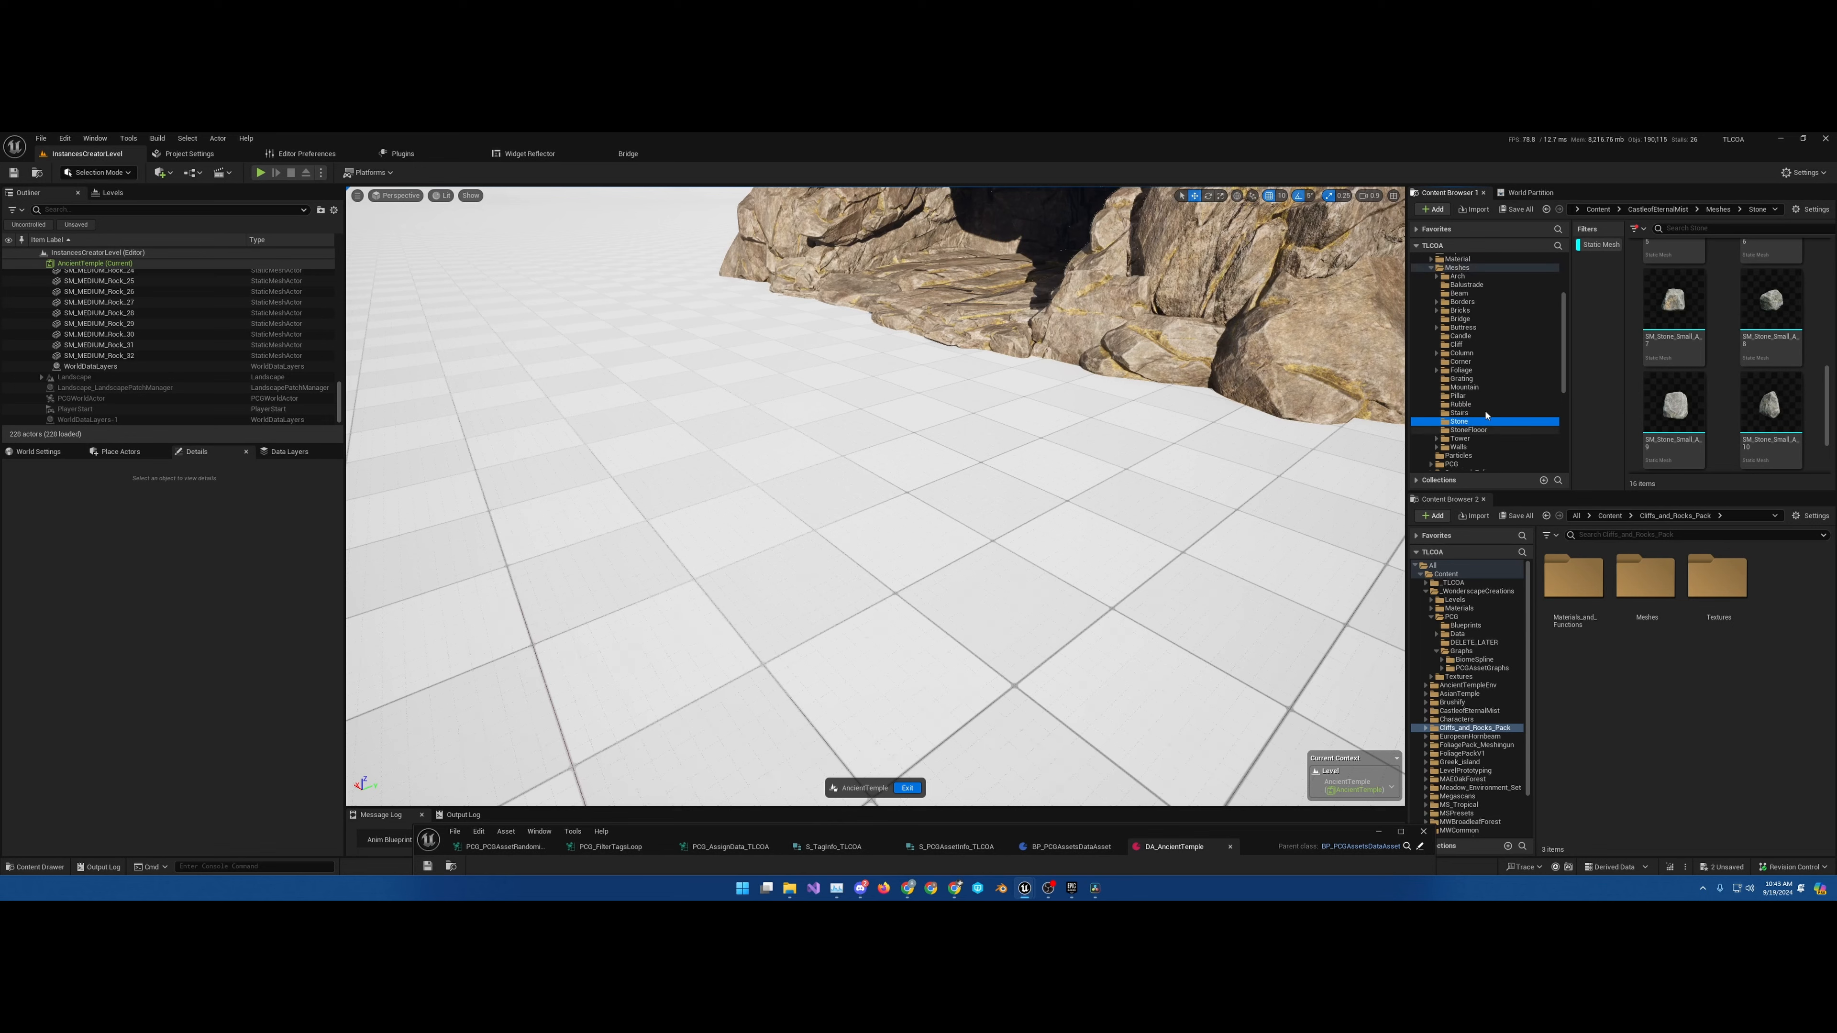
scroll(1485, 405, up, 2)
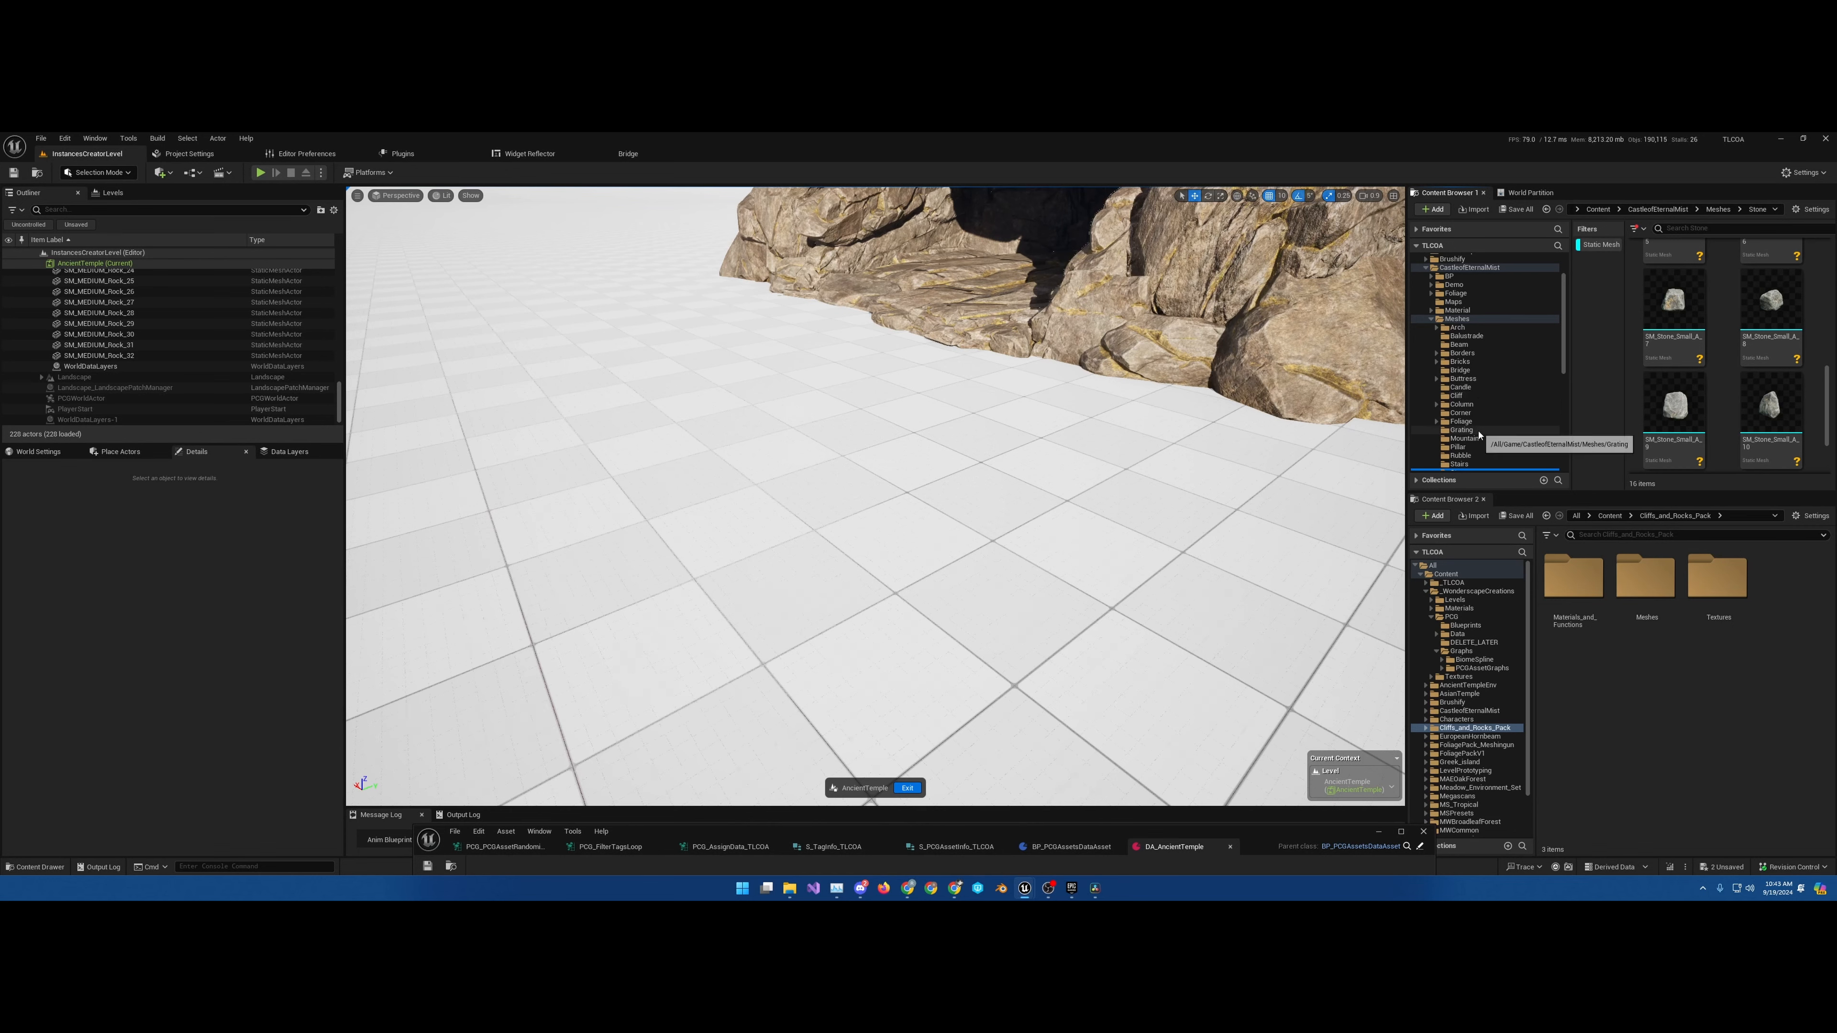
scroll(1490, 434, down, 1)
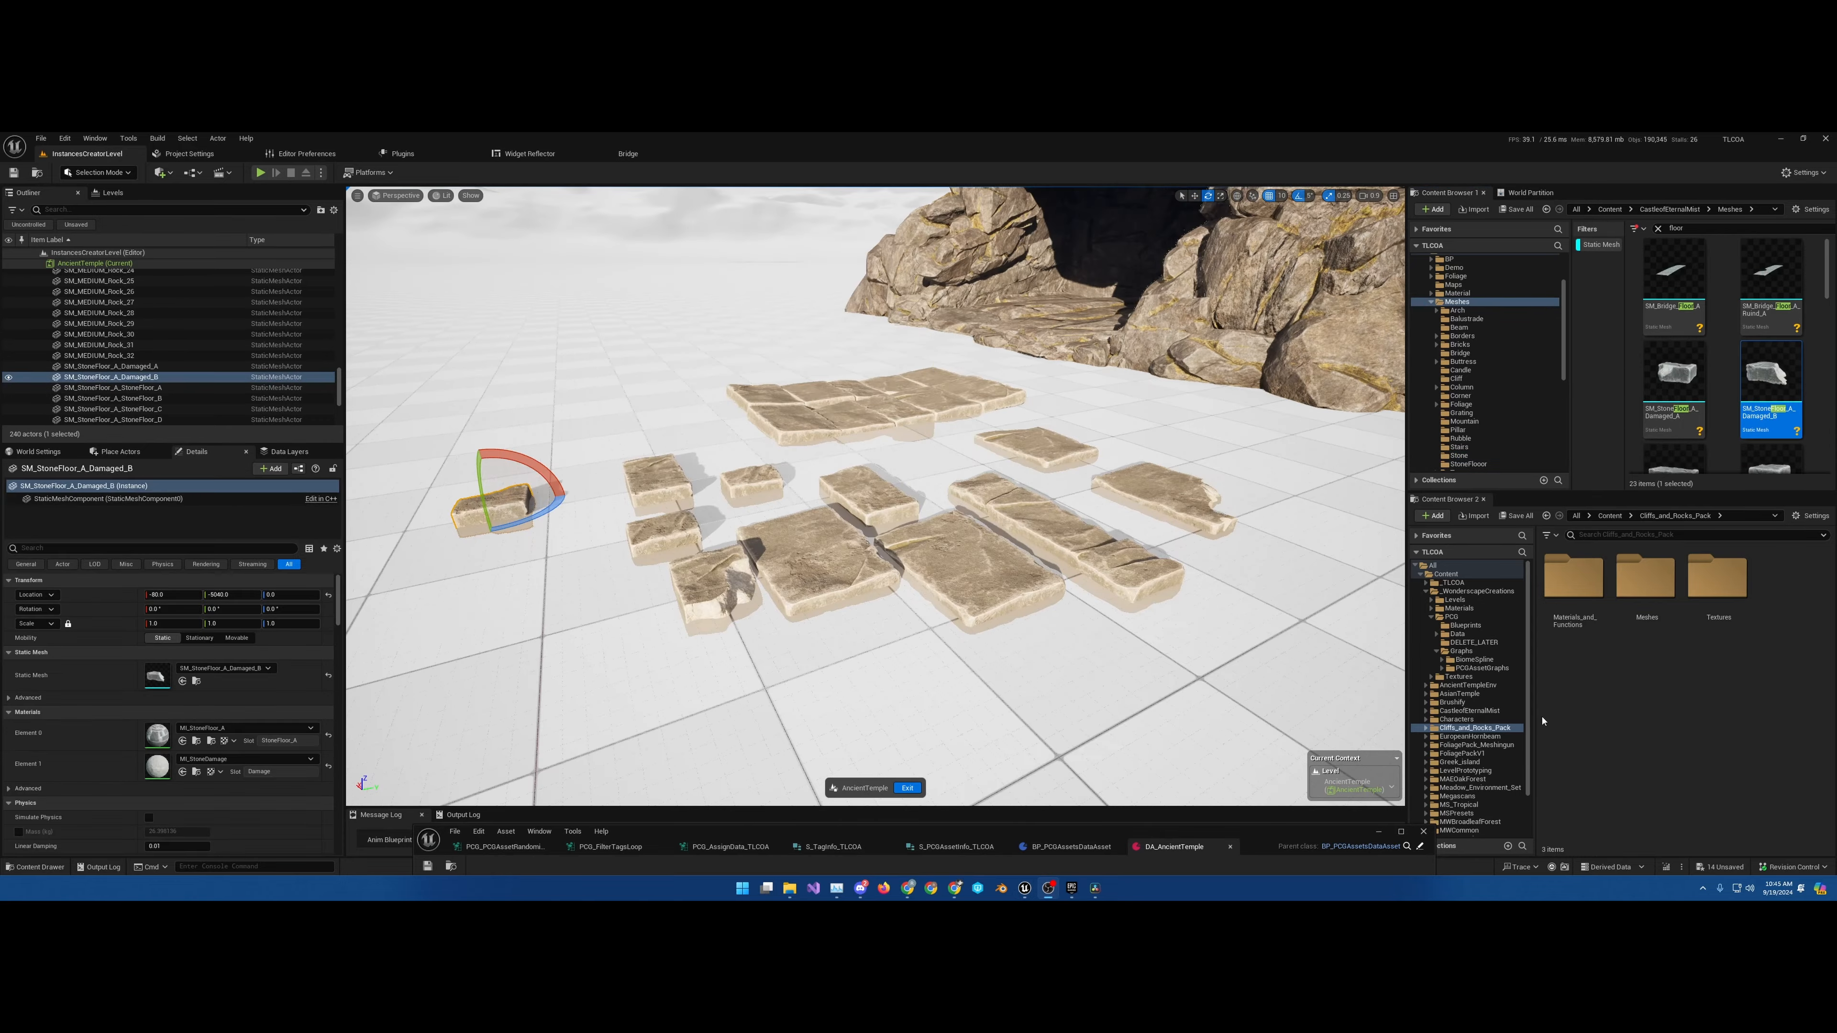
Look over the laid-out stone floor pieces and rotate SM_StoneFloor_Plate_A by 180 degrees to turn it upside down
right_drag(1183, 608, 1183, 608)
right_drag(1073, 600, 1074, 600)
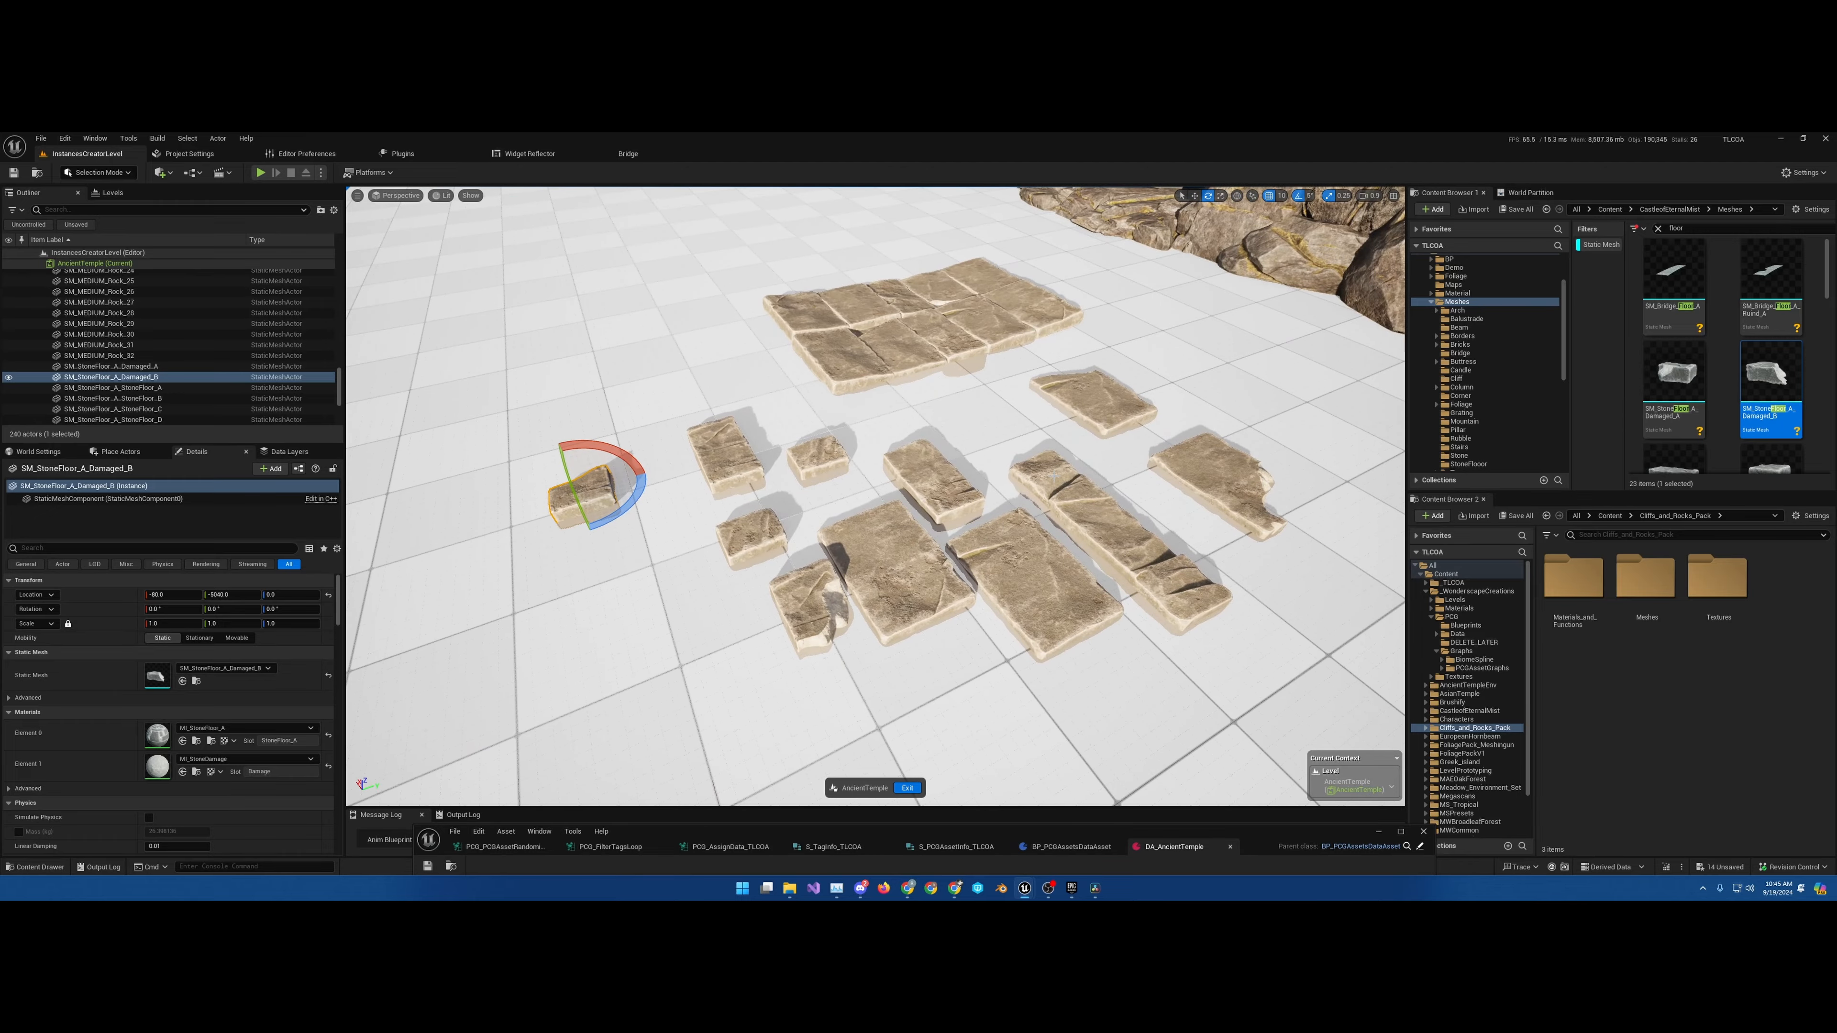
right_drag(1055, 476, 1054, 475)
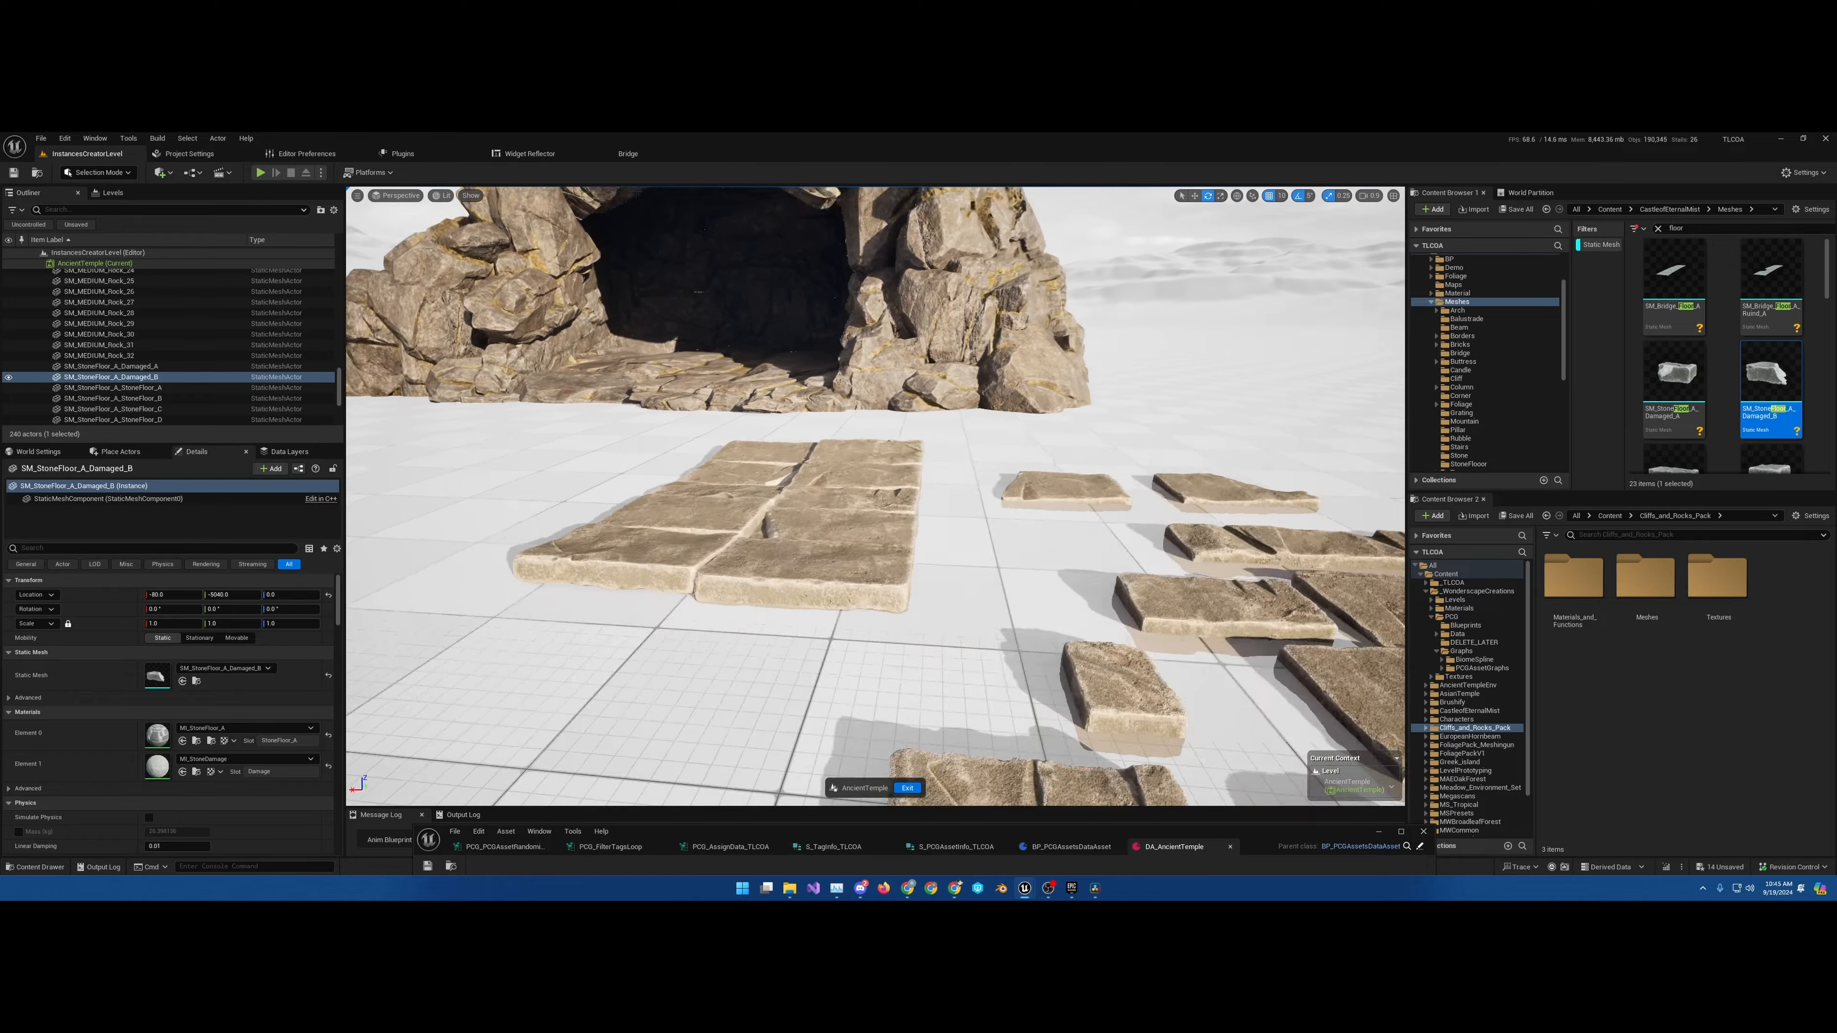
right_drag(698, 292, 854, 449)
click(785, 469)
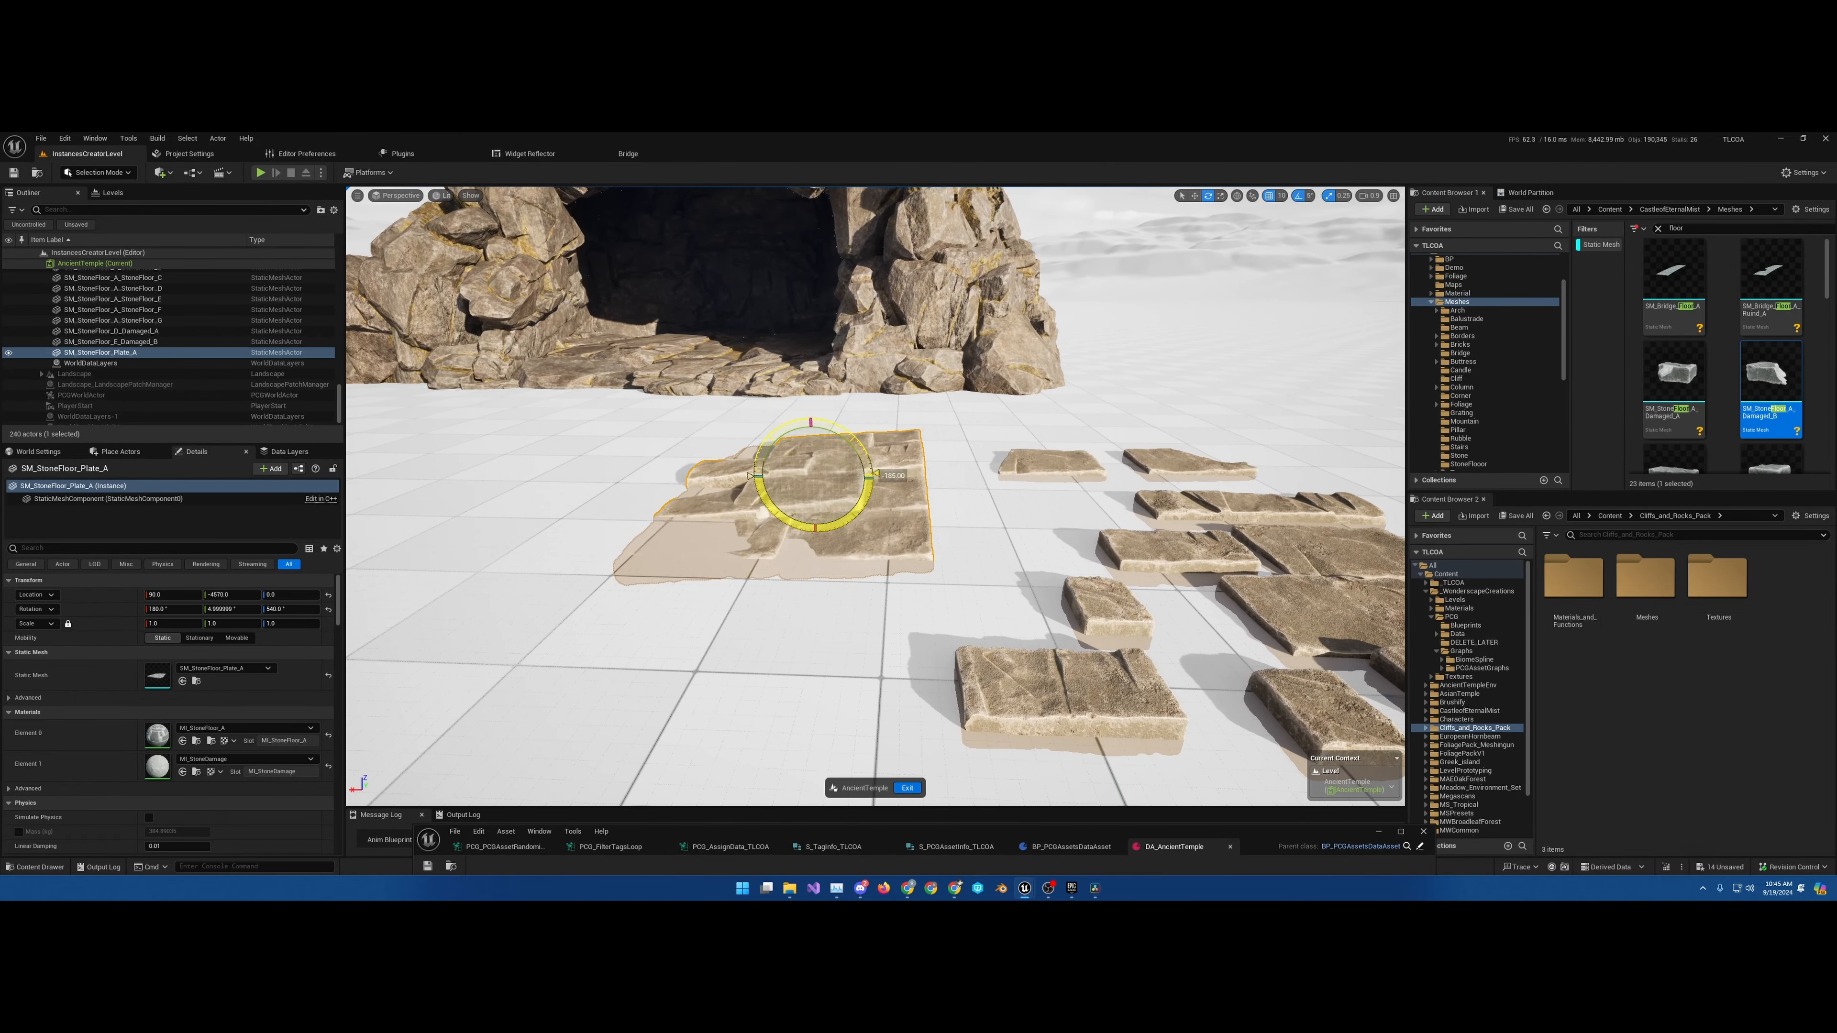
right_drag(1154, 470, 852, 454)
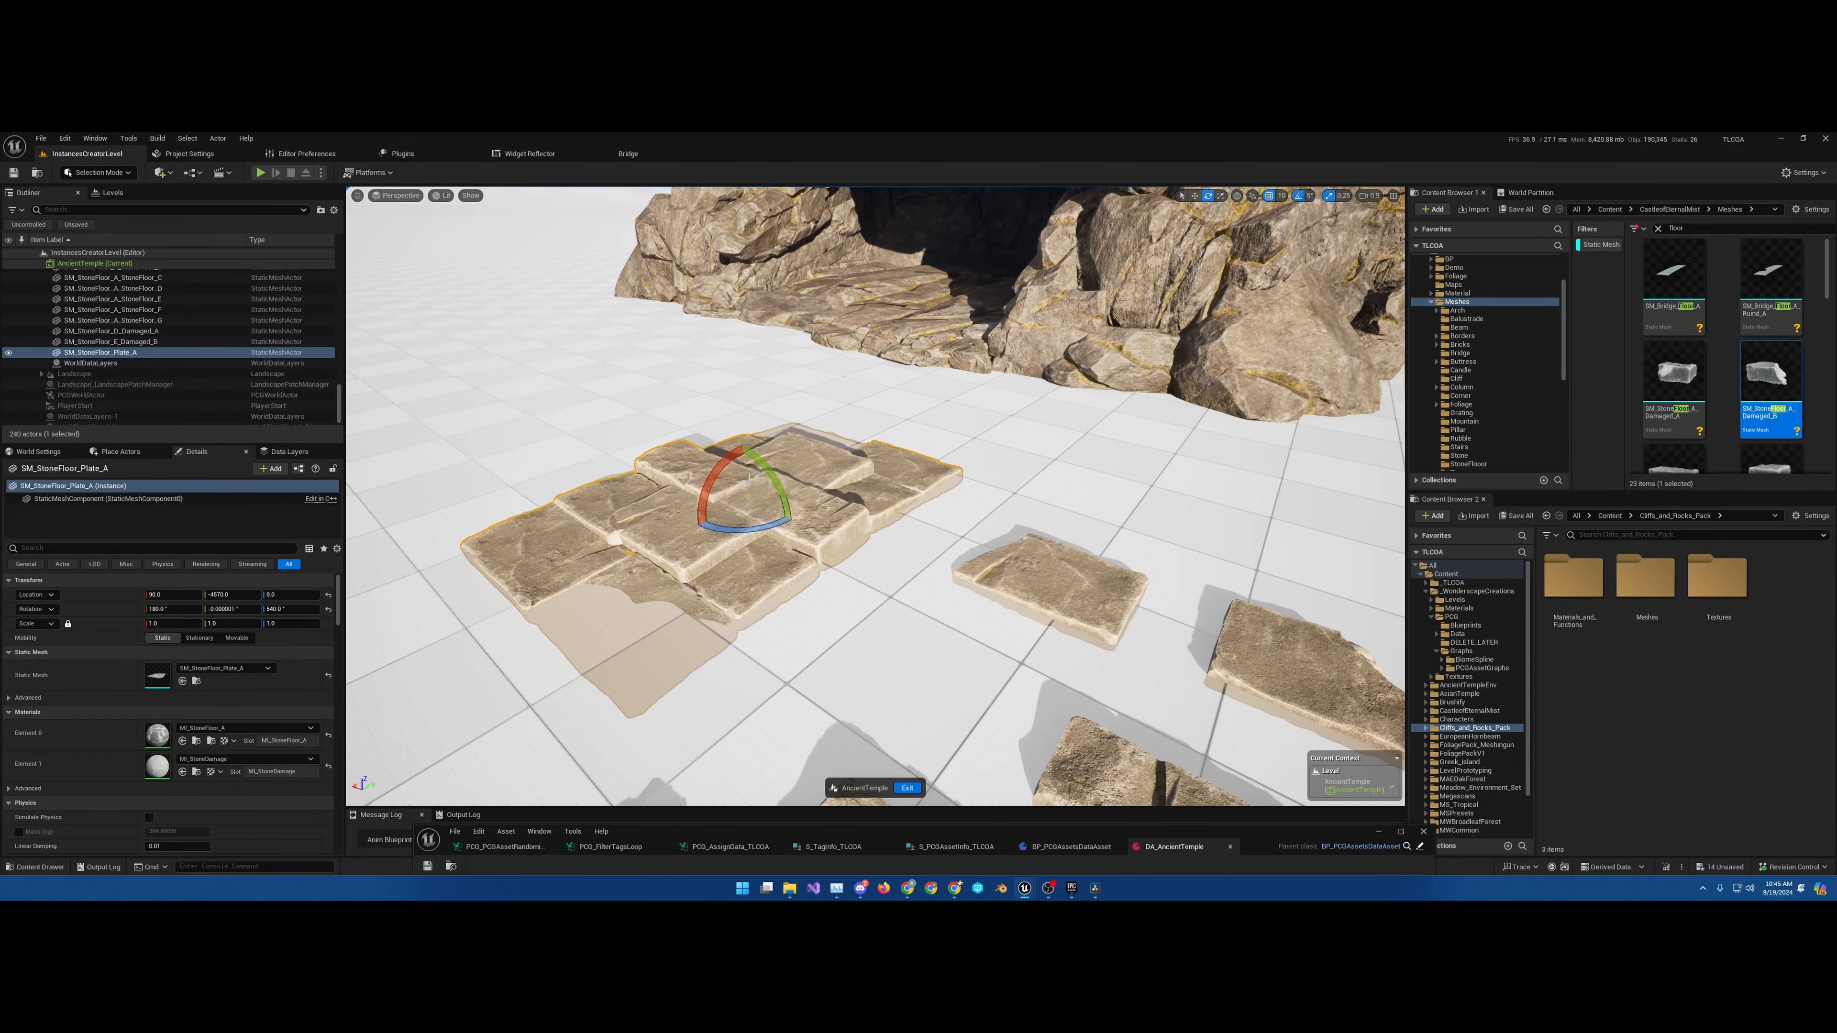
Rotate SM_StoneFloor_Plate_A another 180 degrees to turn it face up and compare it with the loose floor pieces
drag(771, 467, 792, 521)
right_drag(868, 507, 1007, 364)
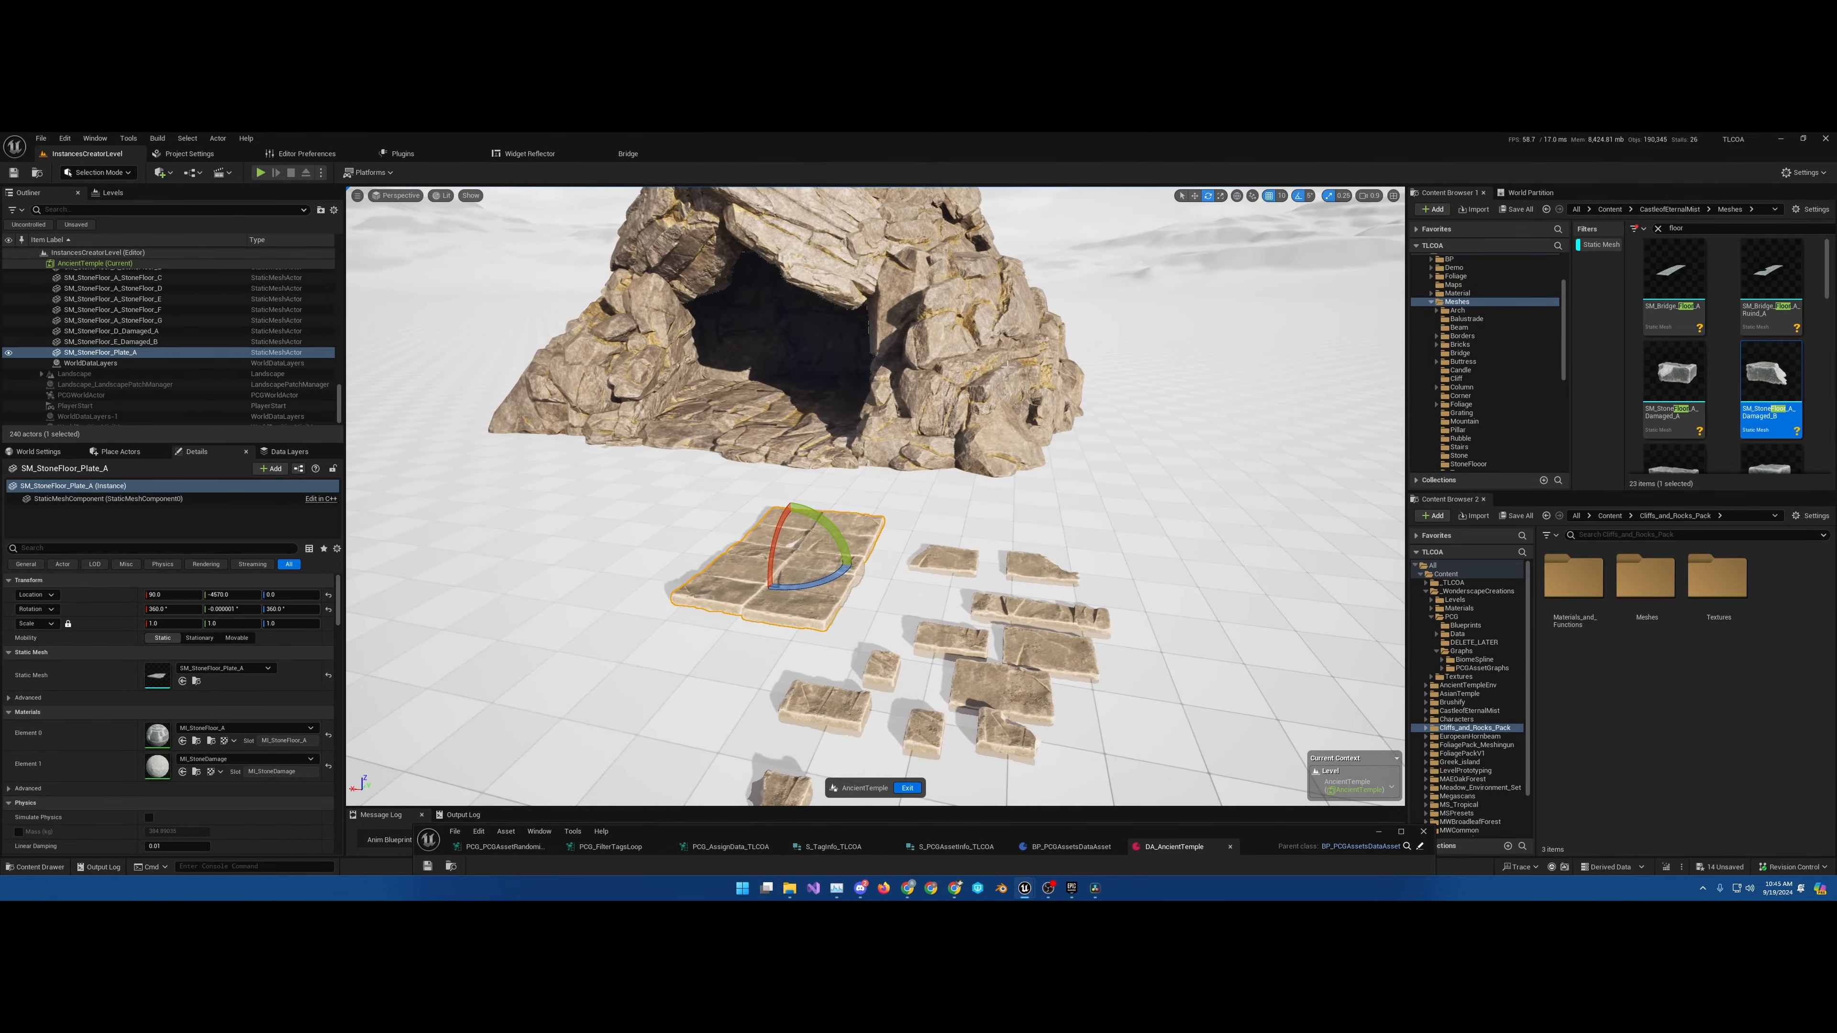
right_drag(989, 576, 1002, 570)
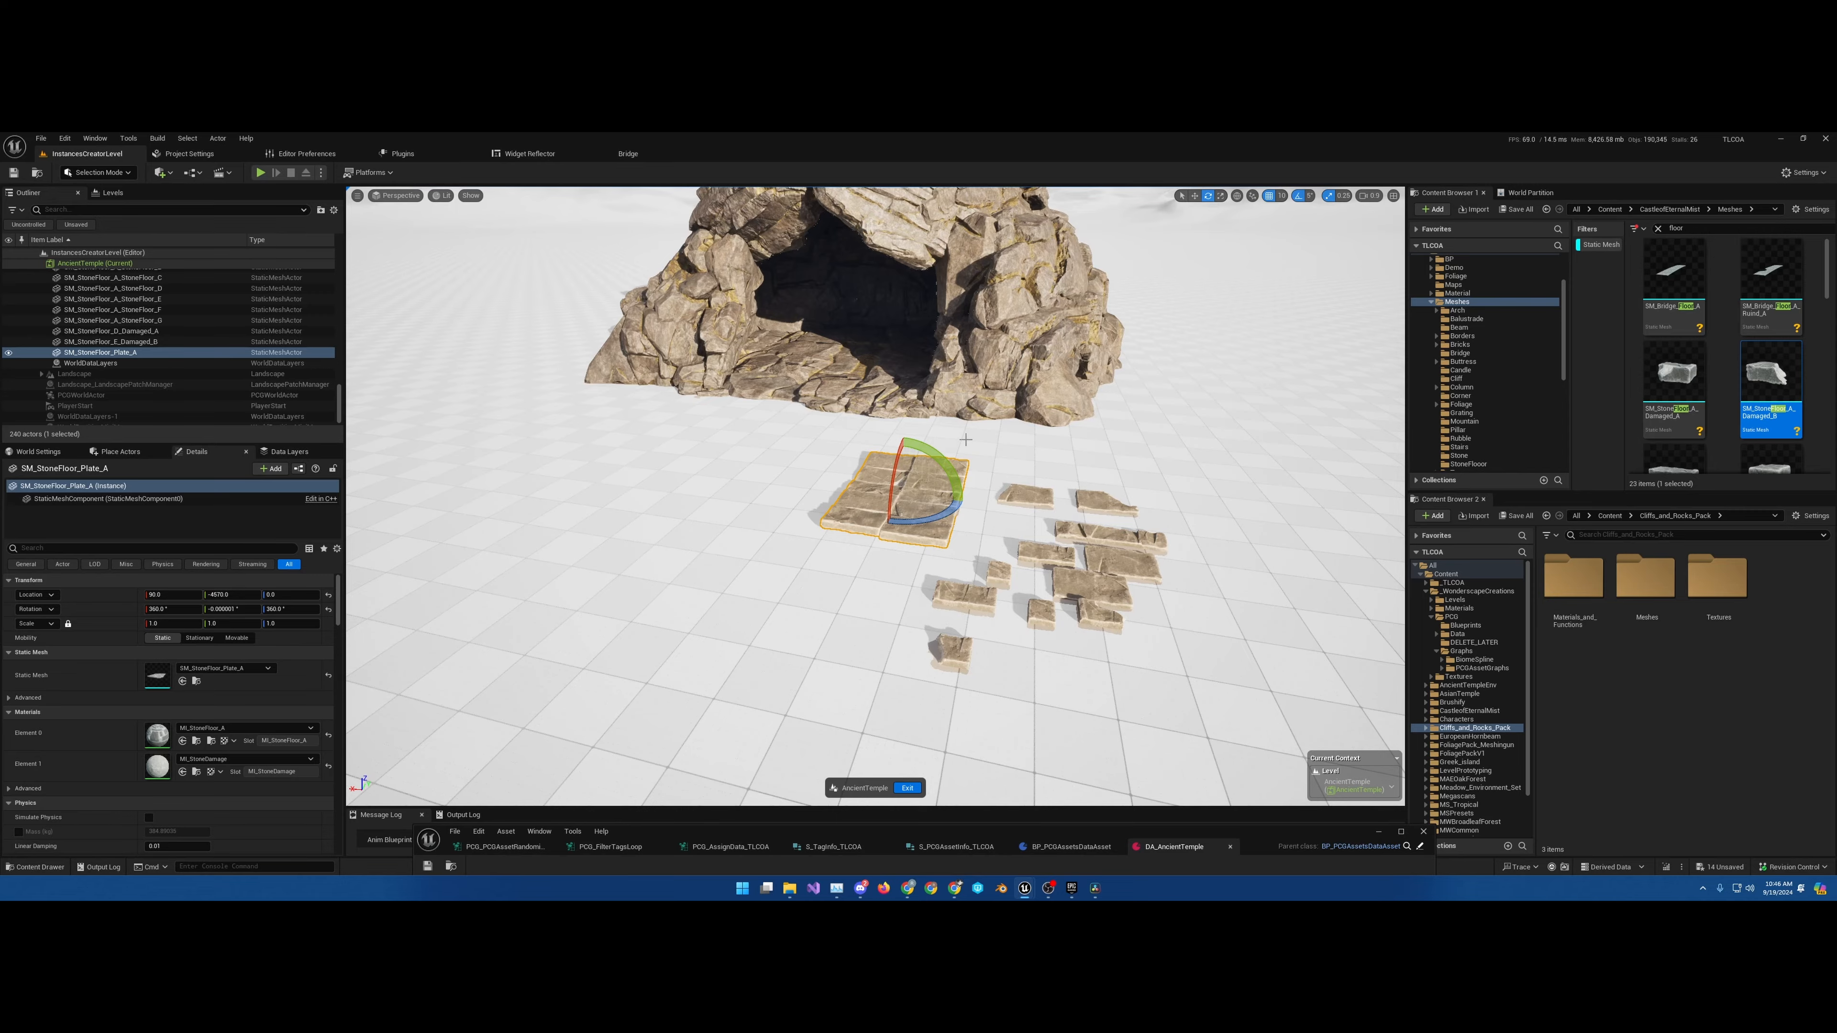
right_drag(1002, 570, 1053, 571)
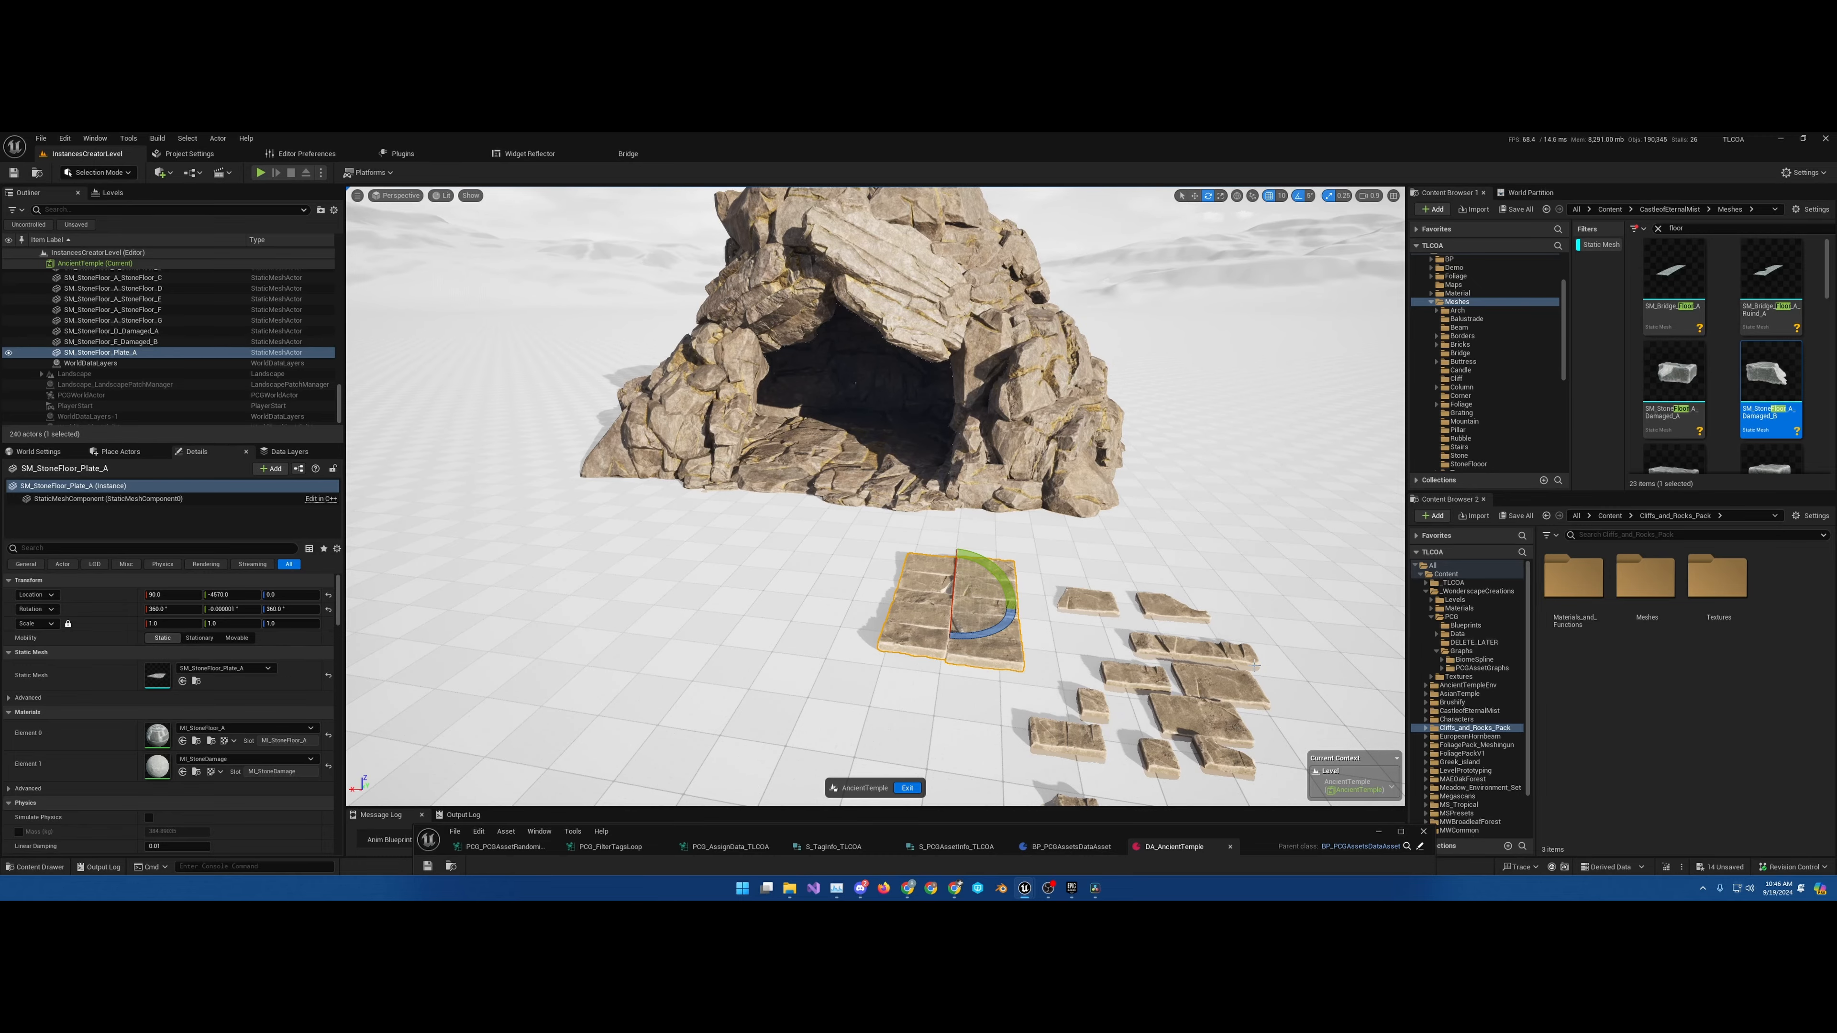
Duplicate SM_StoneFloor_Plate_A and fit the plates together along the cave entrance
right_drag(1052, 571, 803, 521)
key(w)
alt+drag(814, 601, 778, 560)
right_drag(777, 561, 868, 541)
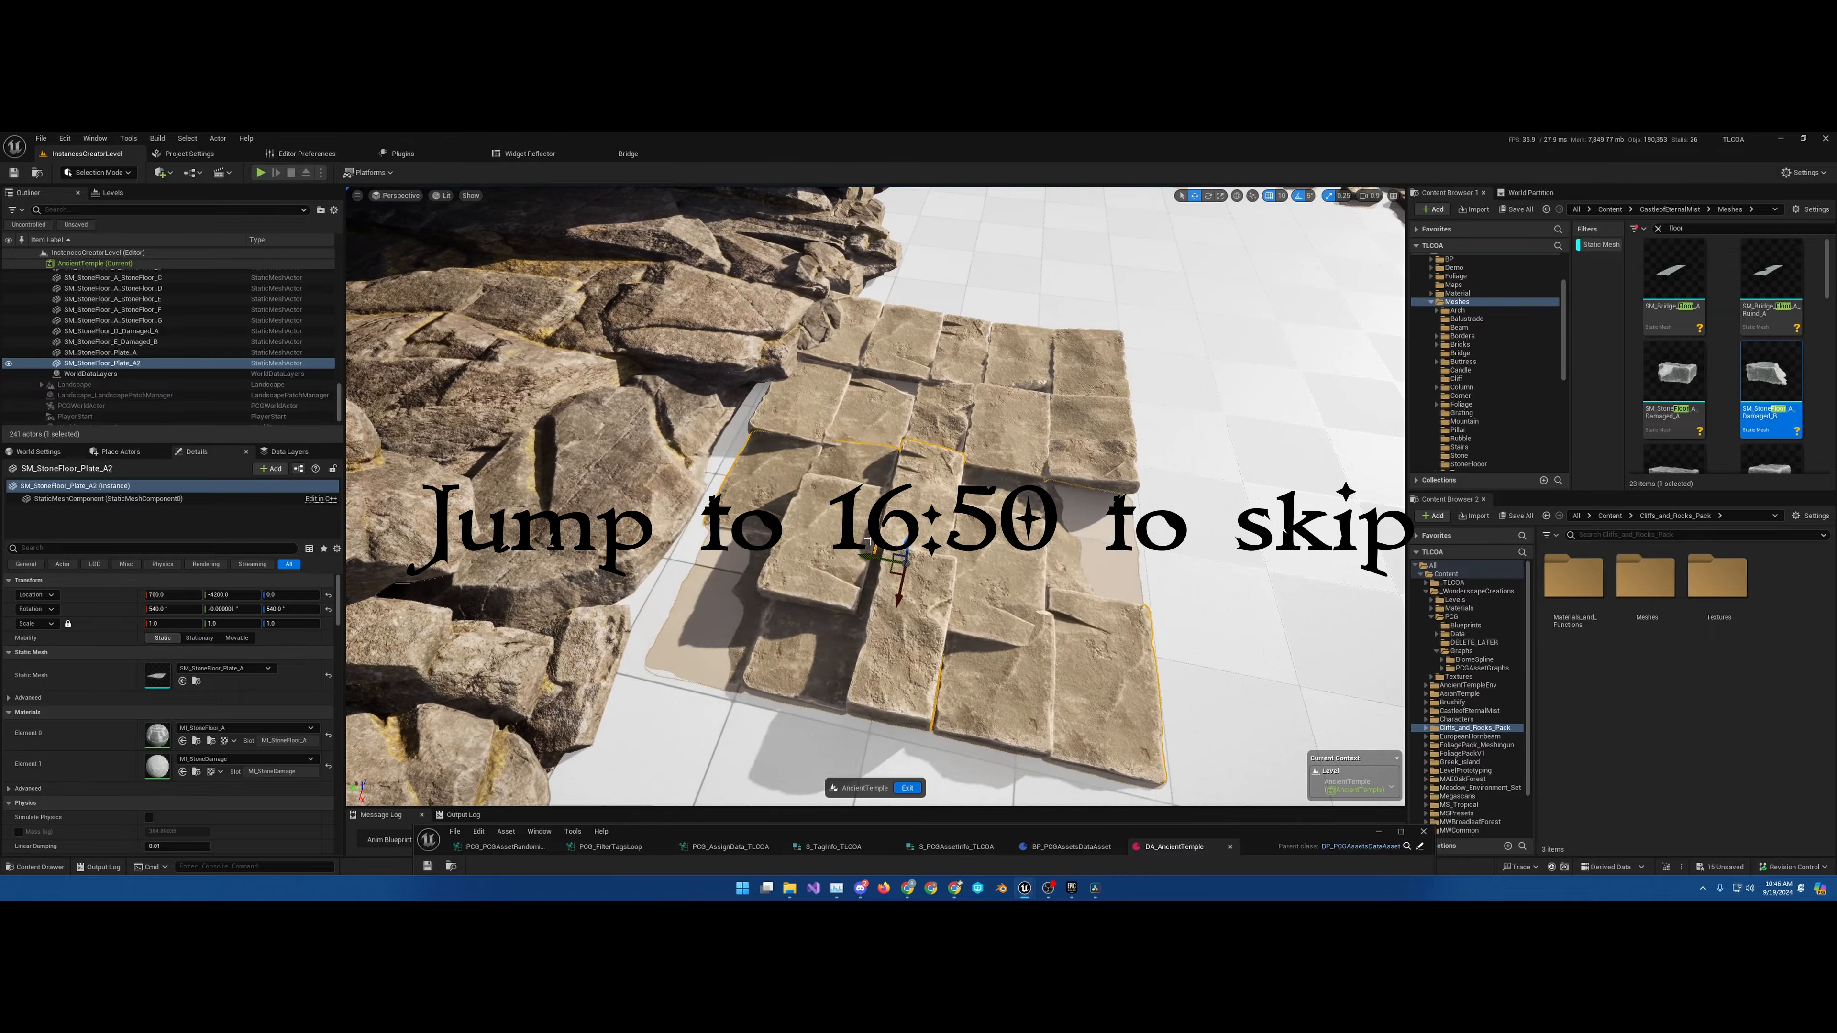
drag(868, 556, 814, 548)
click(962, 405)
right_drag(962, 405, 817, 427)
Place SM_StoneFloor_D_Damaged_B at the edge of the entrance plates and duplicate it twice along that edge
click(767, 420)
drag(752, 416, 774, 419)
right_drag(774, 419, 723, 521)
alt+drag(723, 522, 629, 557)
right_drag(629, 557, 579, 449)
click(651, 449)
alt+drag(651, 449, 636, 492)
right_drag(636, 492, 723, 463)
Copy a large floor plate out beside the spare pieces and duplicate SM_StoneFloor_A_StoneFloor_G onto the entrance floor's edge
click(767, 434)
alt+drag(763, 409, 1324, 448)
click(1221, 473)
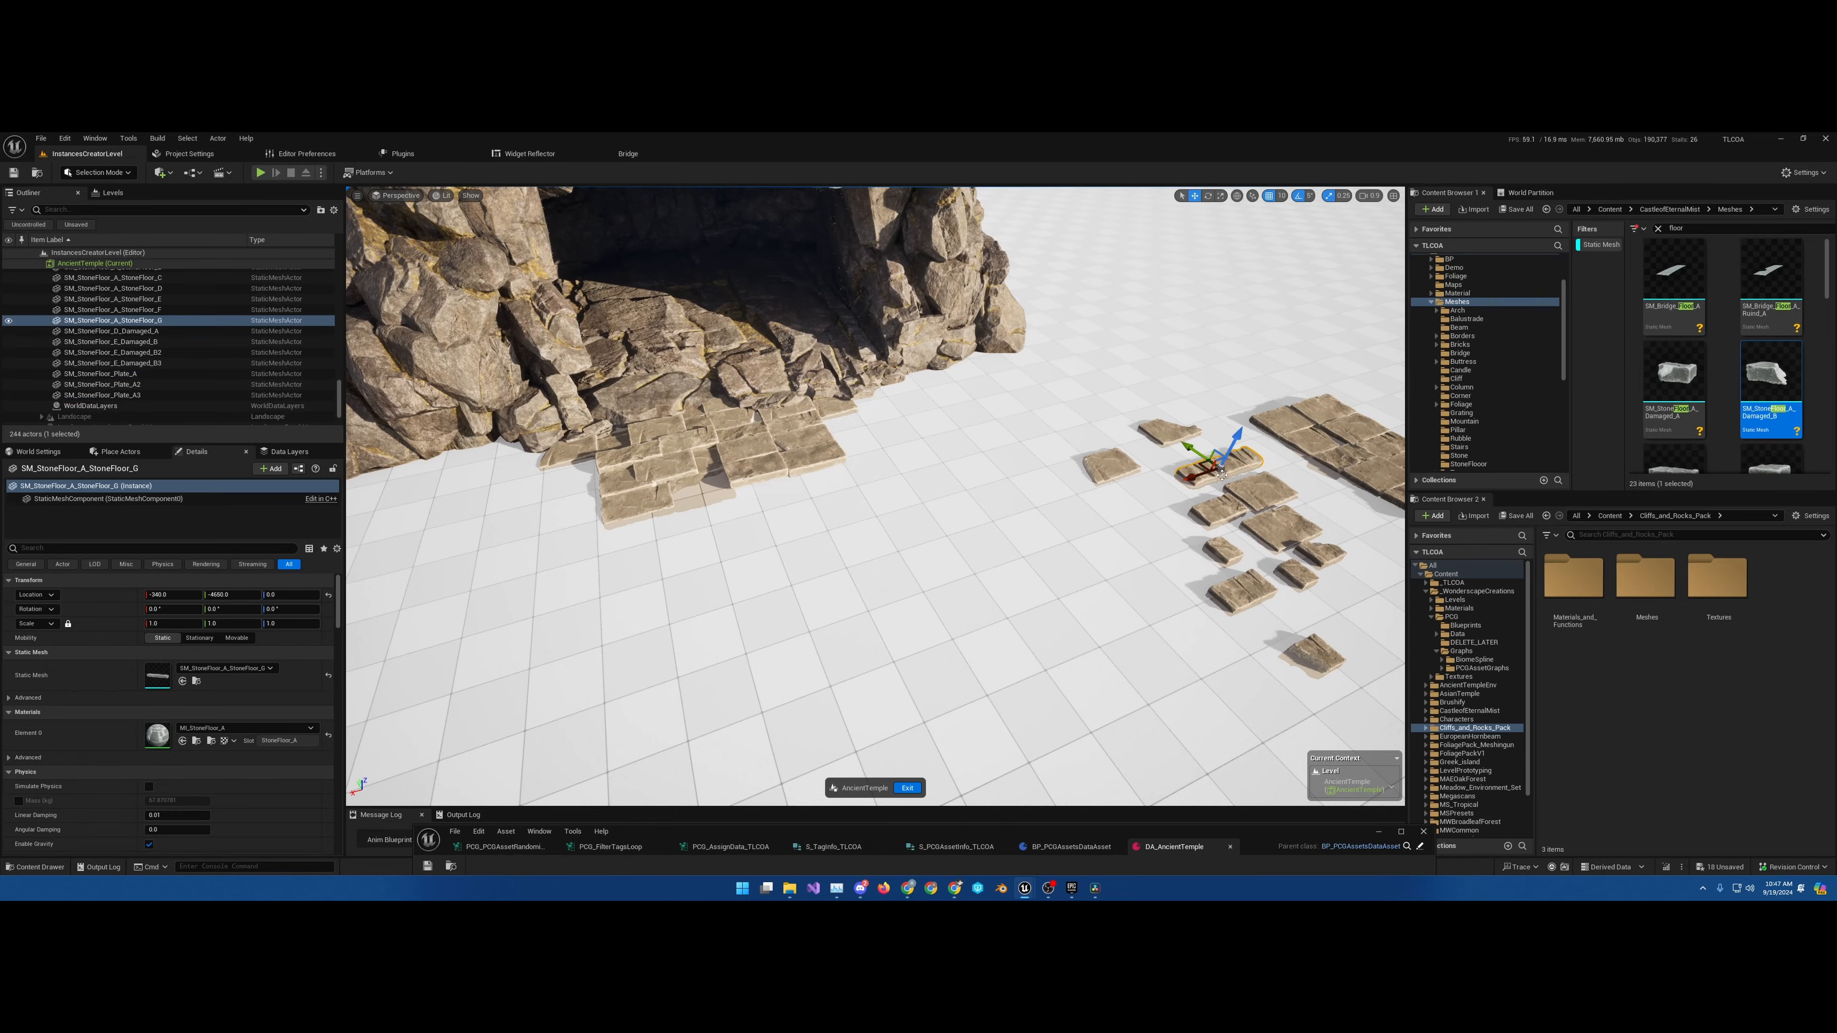
alt+drag(1222, 473, 832, 467)
right_drag(832, 467, 897, 506)
Duplicate SM_StoneFloor_D_Damaged_A from the spare pieces onto the outer edge of the entrance floor
click(1200, 391)
key(e)
alt+drag(1201, 394, 904, 413)
key(w)
Duplicate SM_StoneFloor_A_Damaged_A to the entrance floor's front edge and rotate the copy about 180 degrees
right_drag(904, 412, 1049, 506)
click(1302, 669)
alt+drag(1291, 662, 673, 489)
key(e)
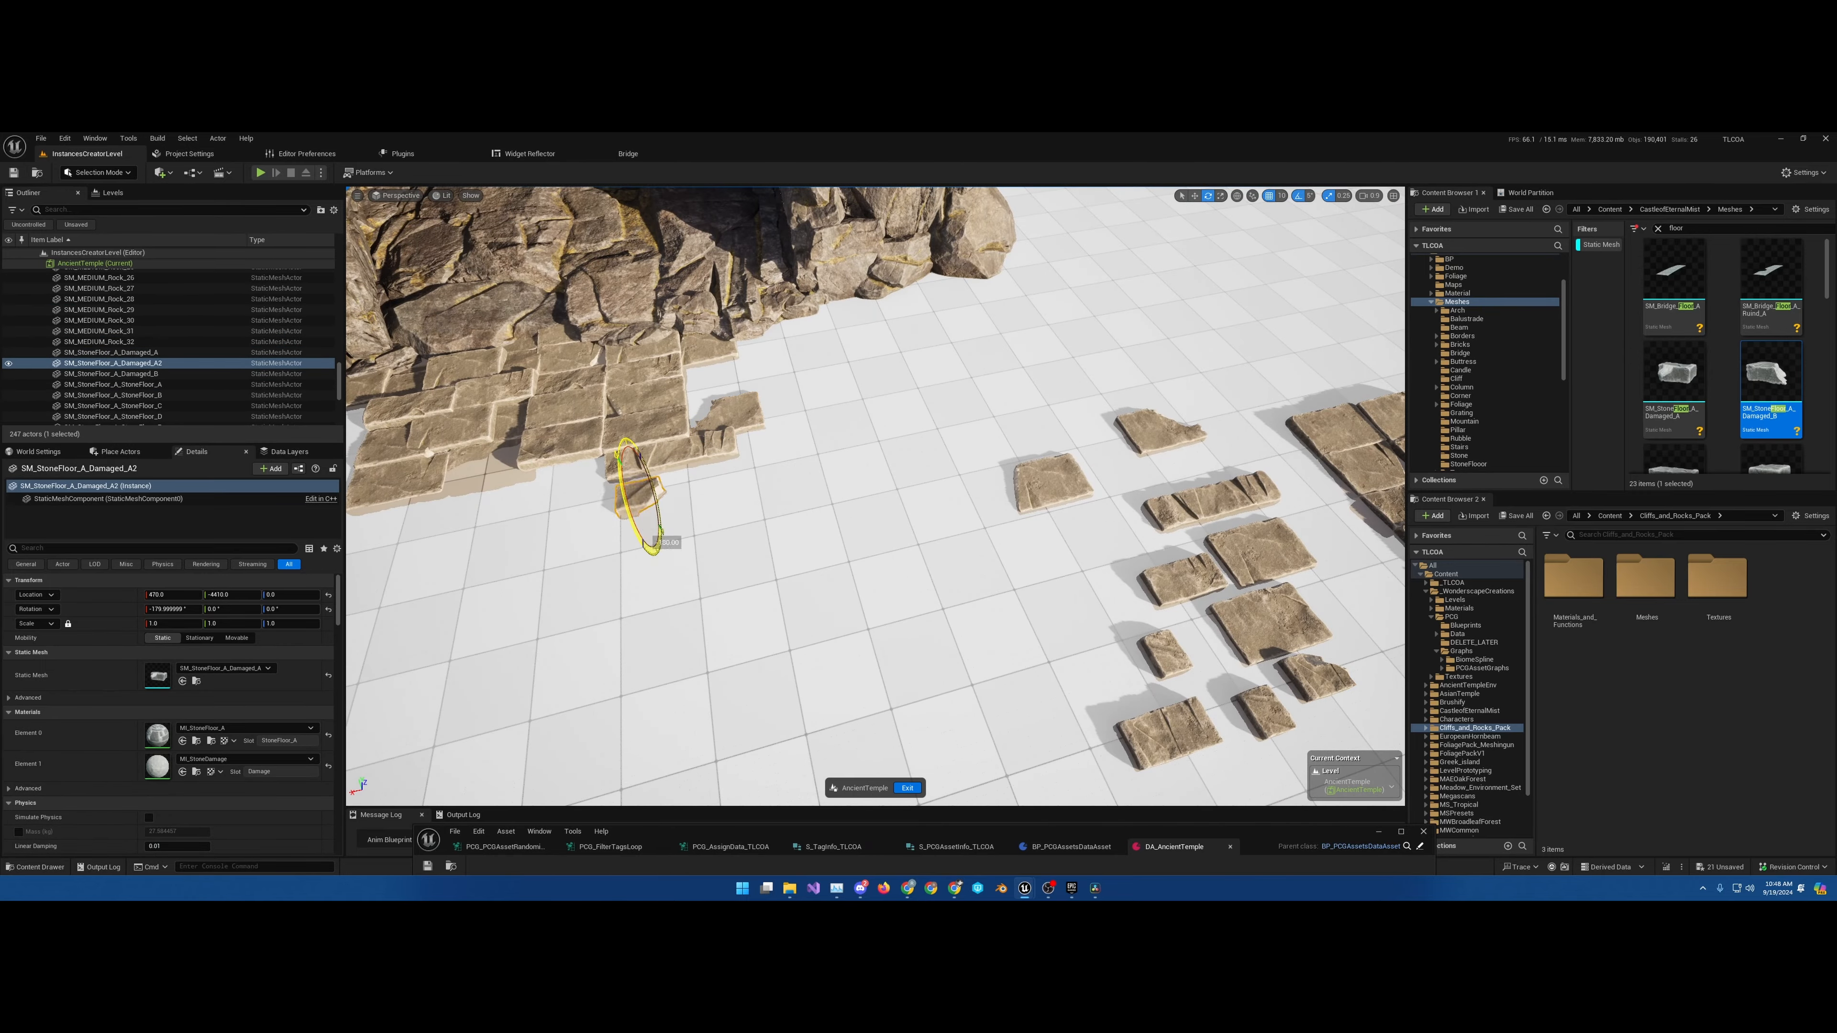
key(w)
Place another copy of SM_StoneFloor_D_Damaged_A at the entrance floor's edge and rotate it to fit
right_drag(653, 544, 940, 500)
click(997, 396)
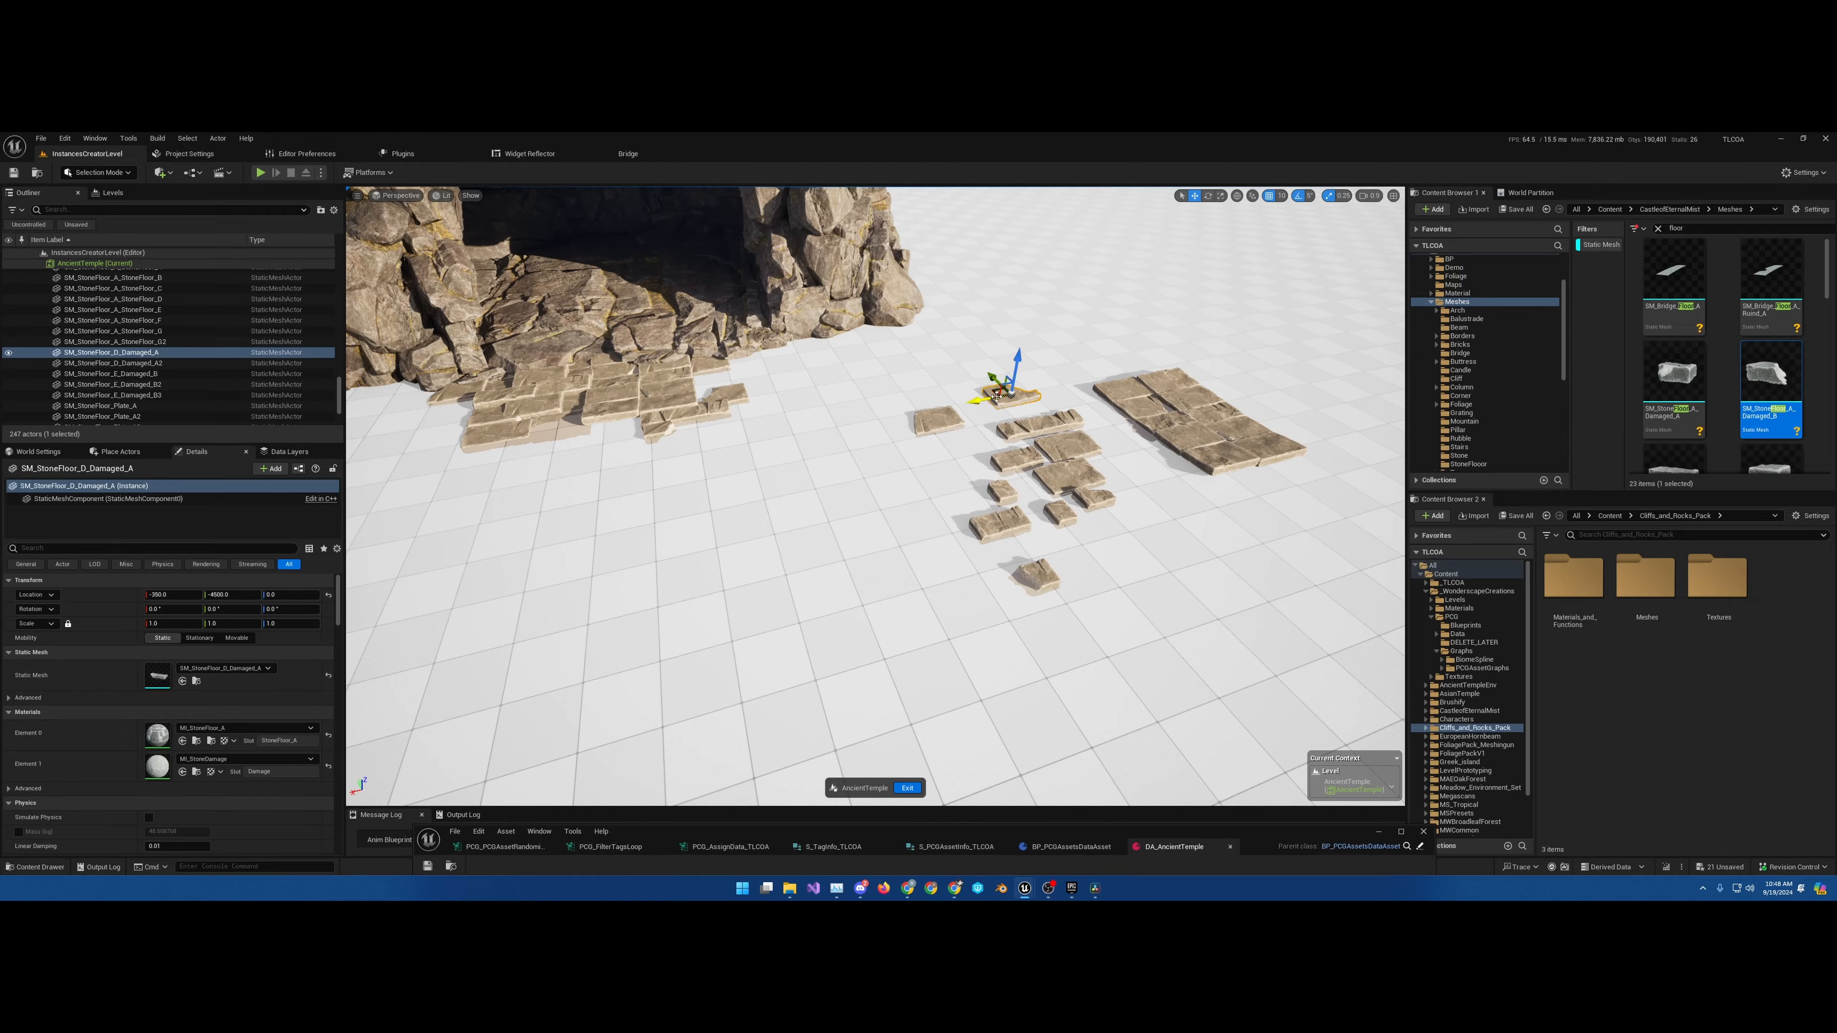
alt+drag(996, 397, 654, 460)
right_drag(654, 460, 897, 535)
key(e)
drag(897, 535, 933, 500)
key(w)
Change the position grid snap size and nudge the damaged edge piece into place
right_drag(902, 500, 833, 333)
click(1310, 196)
click(1282, 195)
click(1294, 232)
drag(834, 326, 834, 336)
right_drag(834, 337, 940, 464)
Duplicate the spare large floor plate, and gather the loose floor pieces and move them aside
click(1160, 500)
alt+drag(1155, 486, 1022, 394)
click(901, 469)
ctrl+click(985, 456)
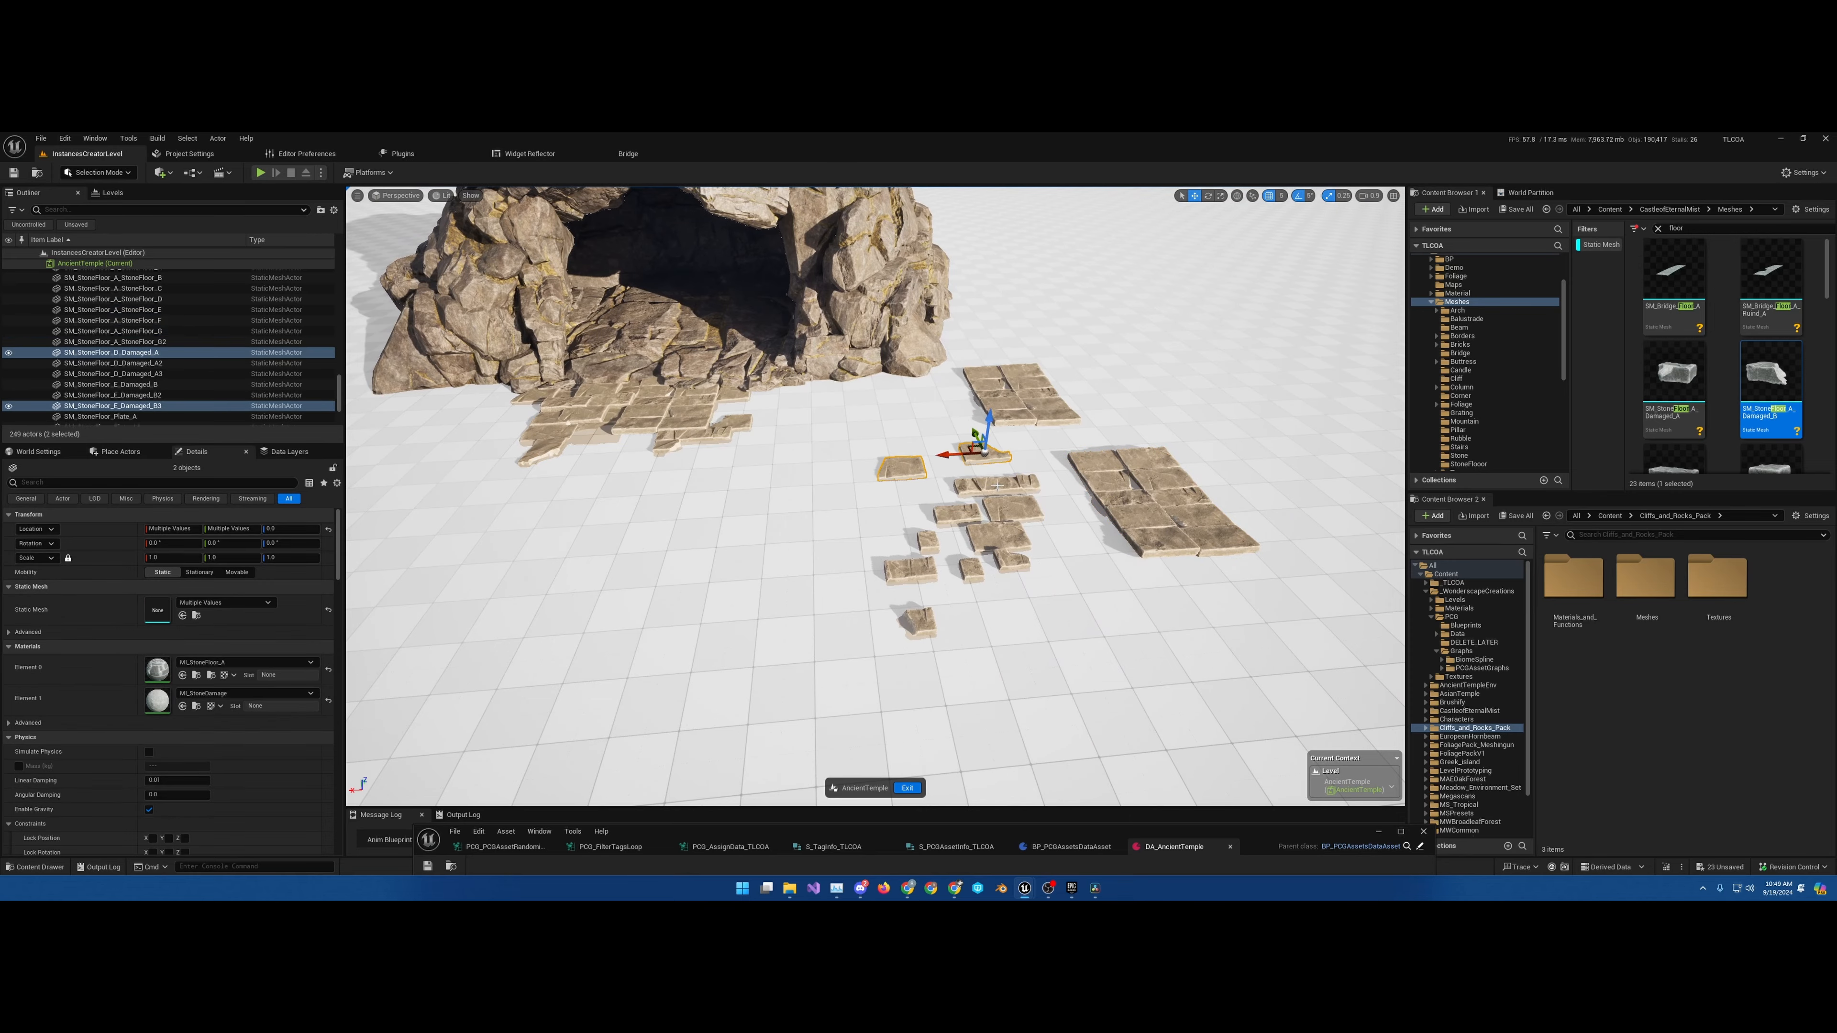
ctrl+click(997, 486)
ctrl+click(957, 514)
ctrl+click(927, 543)
ctrl+click(910, 572)
ctrl+click(1013, 562)
ctrl+click(999, 537)
drag(991, 535, 1352, 518)
Duplicate the large floor plate end to end and align the copy using a different position grid snap size
right_drag(1352, 518, 1230, 492)
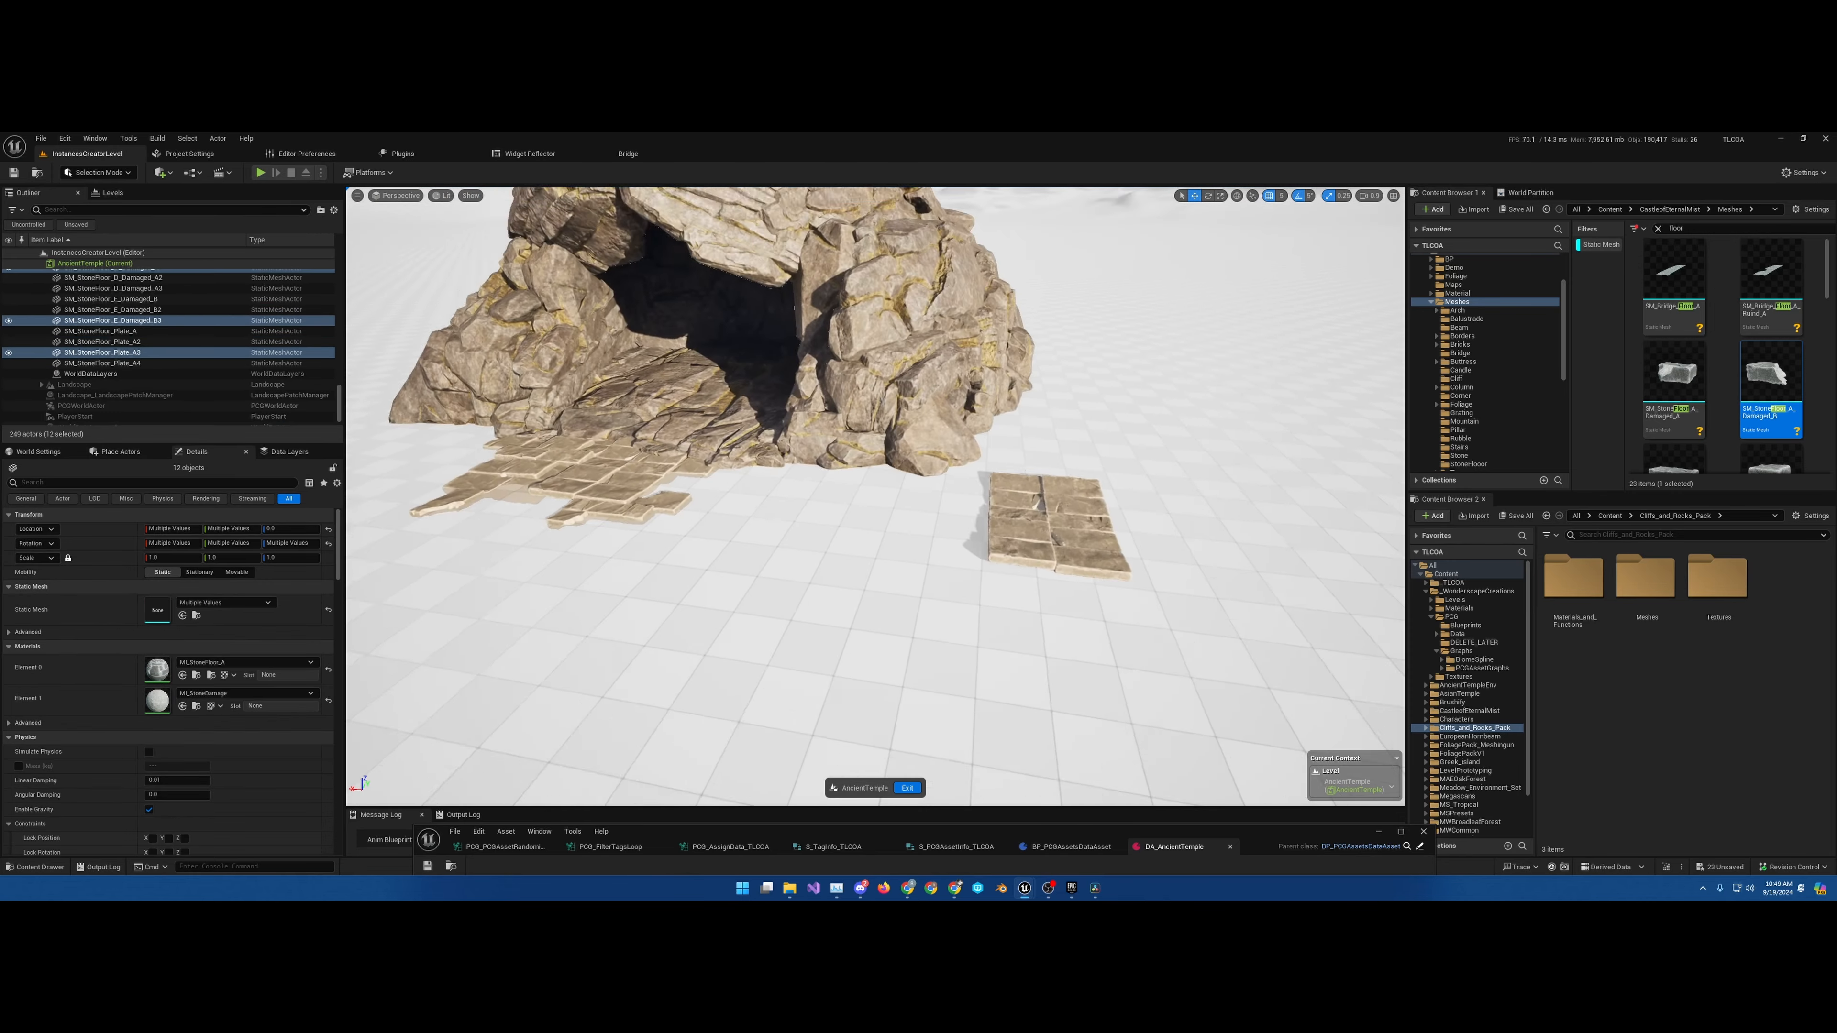
click(1052, 521)
right_drag(1053, 521, 1013, 550)
alt+drag(1143, 515, 828, 524)
right_drag(828, 525, 853, 506)
click(1281, 196)
click(1300, 252)
drag(845, 501, 855, 501)
Duplicate the plates in groups to form a long strip leading from the cave, with a second column at its far end
ctrl+click(988, 500)
ctrl+click(1160, 510)
alt+drag(1032, 507, 619, 507)
right_drag(619, 507, 724, 500)
alt+drag(973, 501, 737, 505)
right_drag(736, 504, 897, 571)
alt+drag(790, 610, 853, 624)
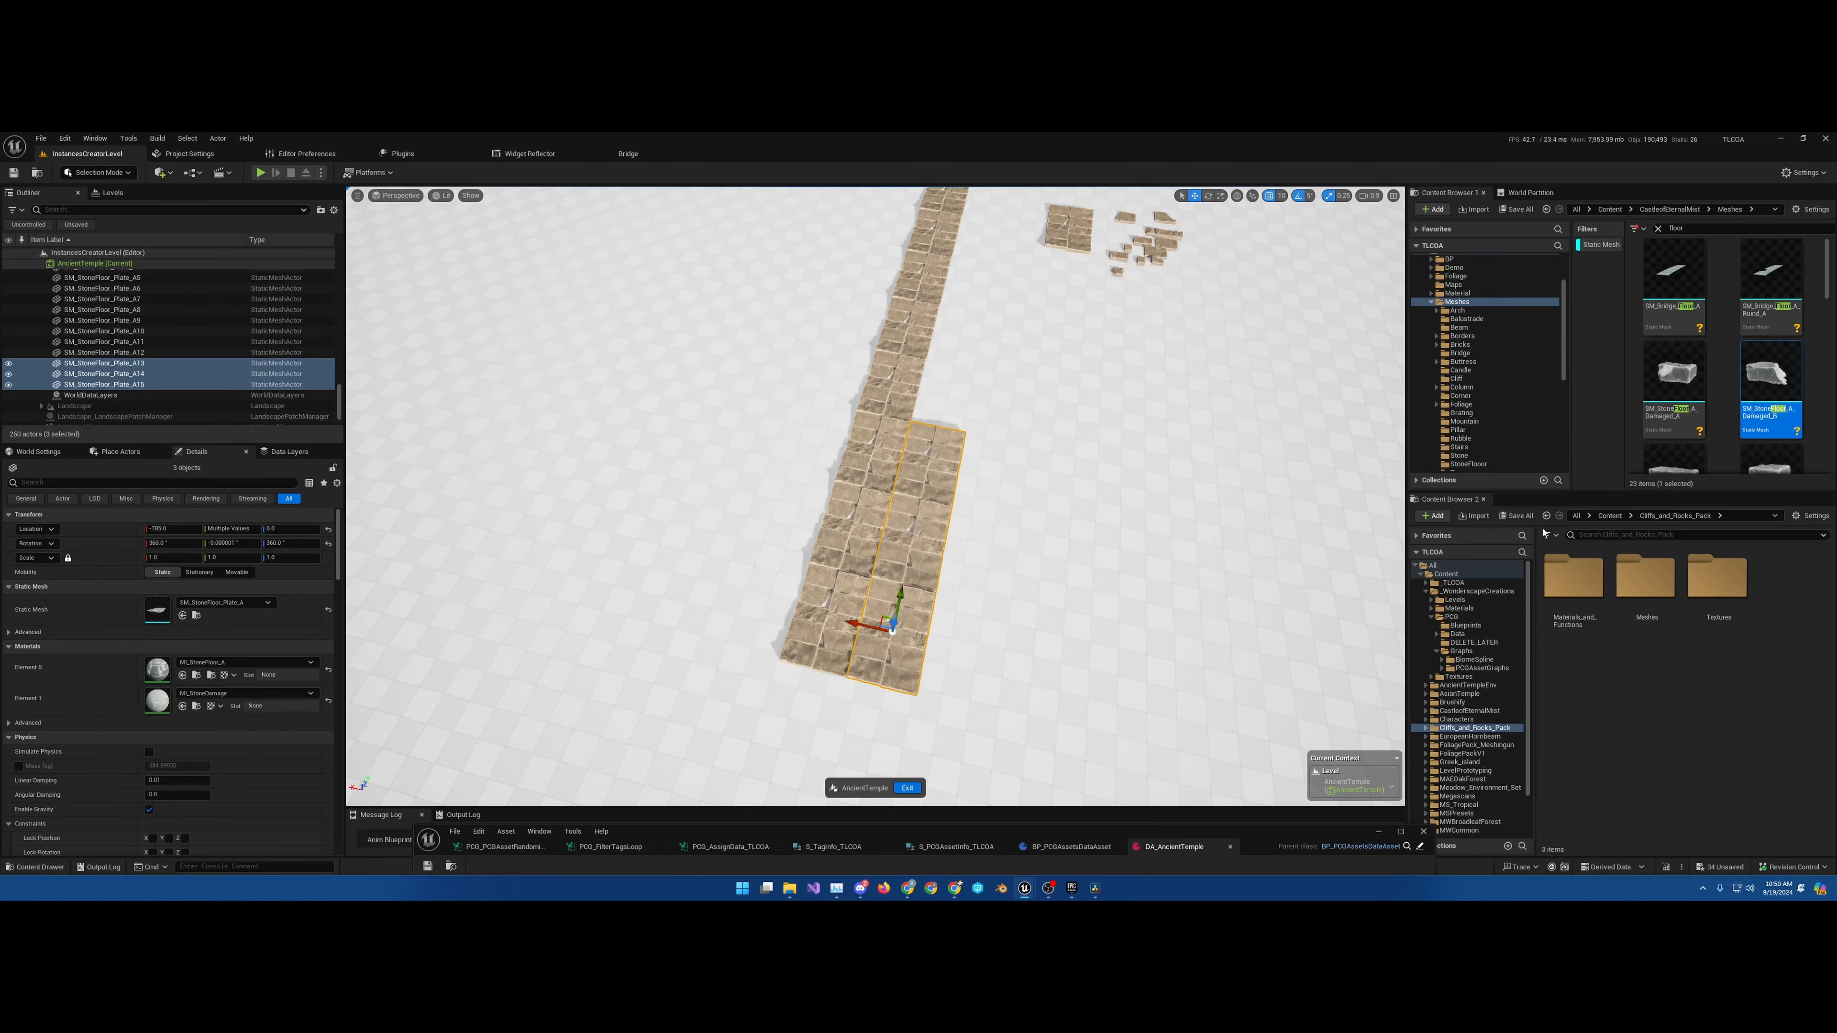
Try two more meshes from the floor search, including SM_Tower_StairsFloor_quarter_Damaged, beside the plate strip and delete them
scroll(1735, 391, down, 10)
drag(1771, 394, 1041, 435)
mouse_move(1042, 434)
right_down()
mouse_move(998, 406)
mouse_move(1049, 435)
right_up()
key(Delete)
scroll(1736, 377, down, 3)
drag(1675, 293, 1133, 344)
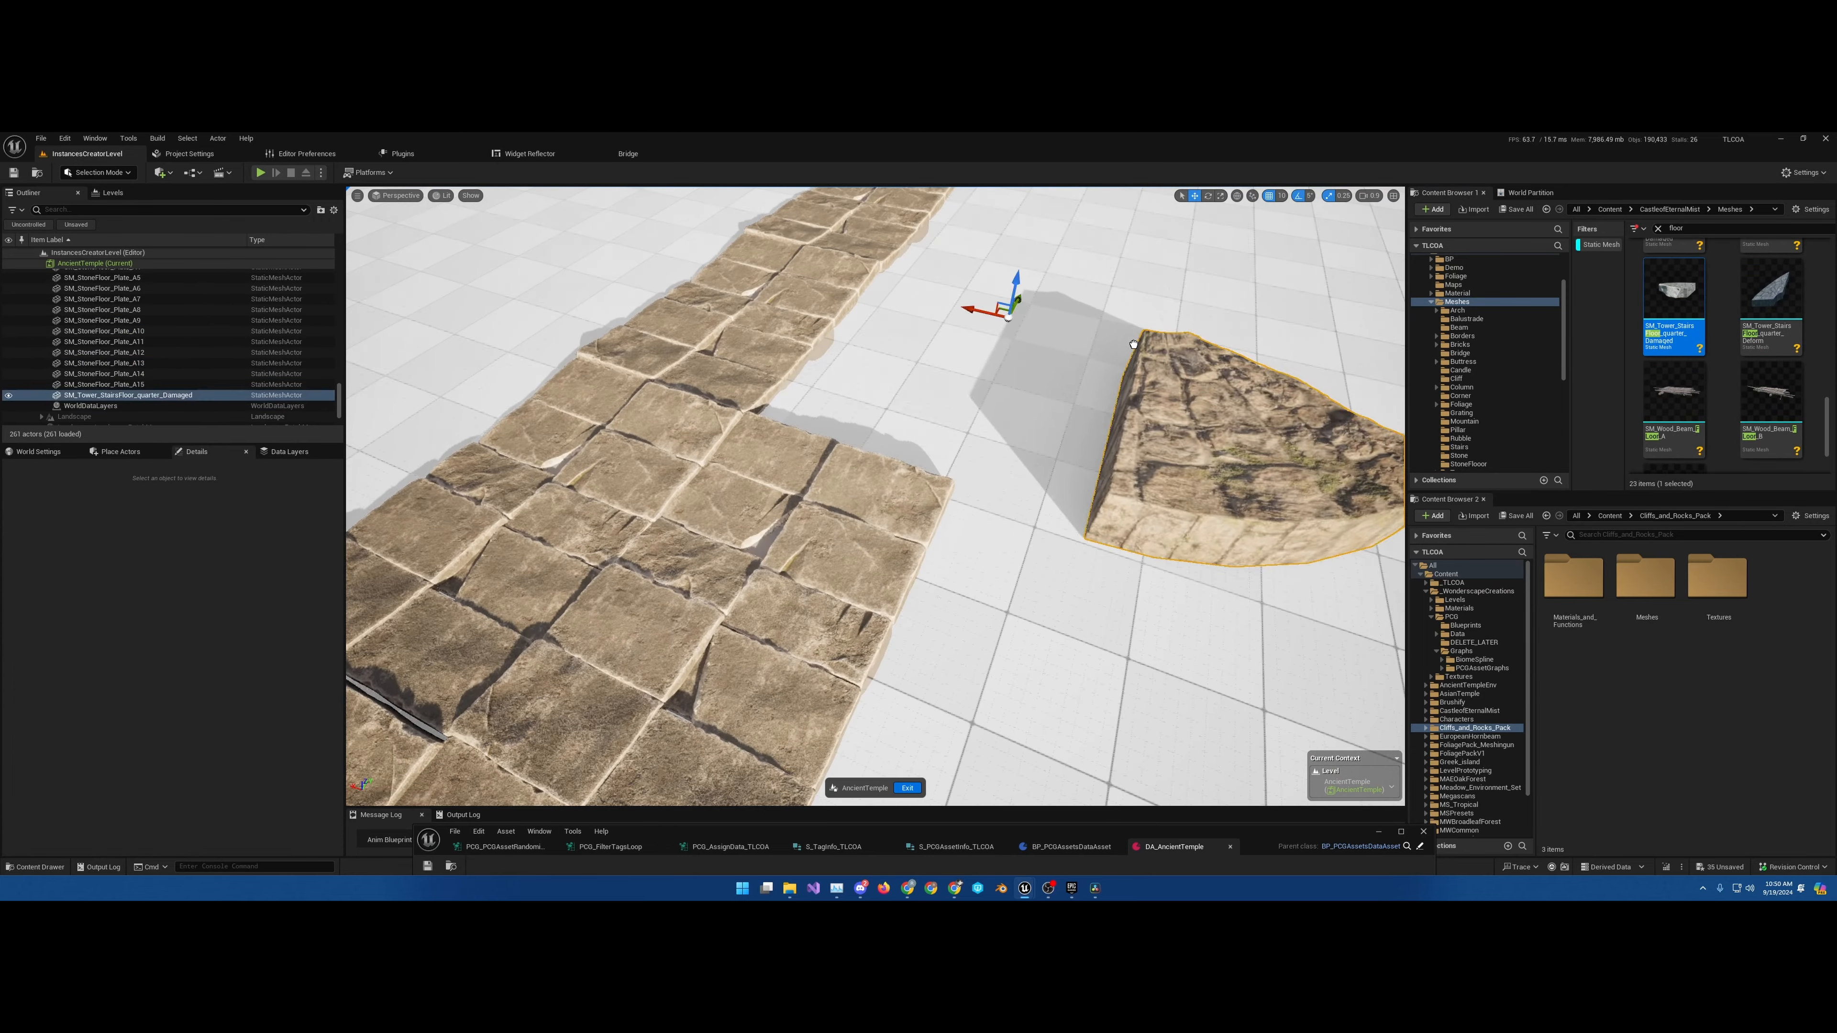
key(Delete)
Select all plates of the strip and its second column, and place a rotated copy opposite it across the cave front
right_drag(1134, 345, 1015, 452)
click(974, 312)
ctrl+click(977, 354)
ctrl+click(978, 463)
ctrl+click(980, 579)
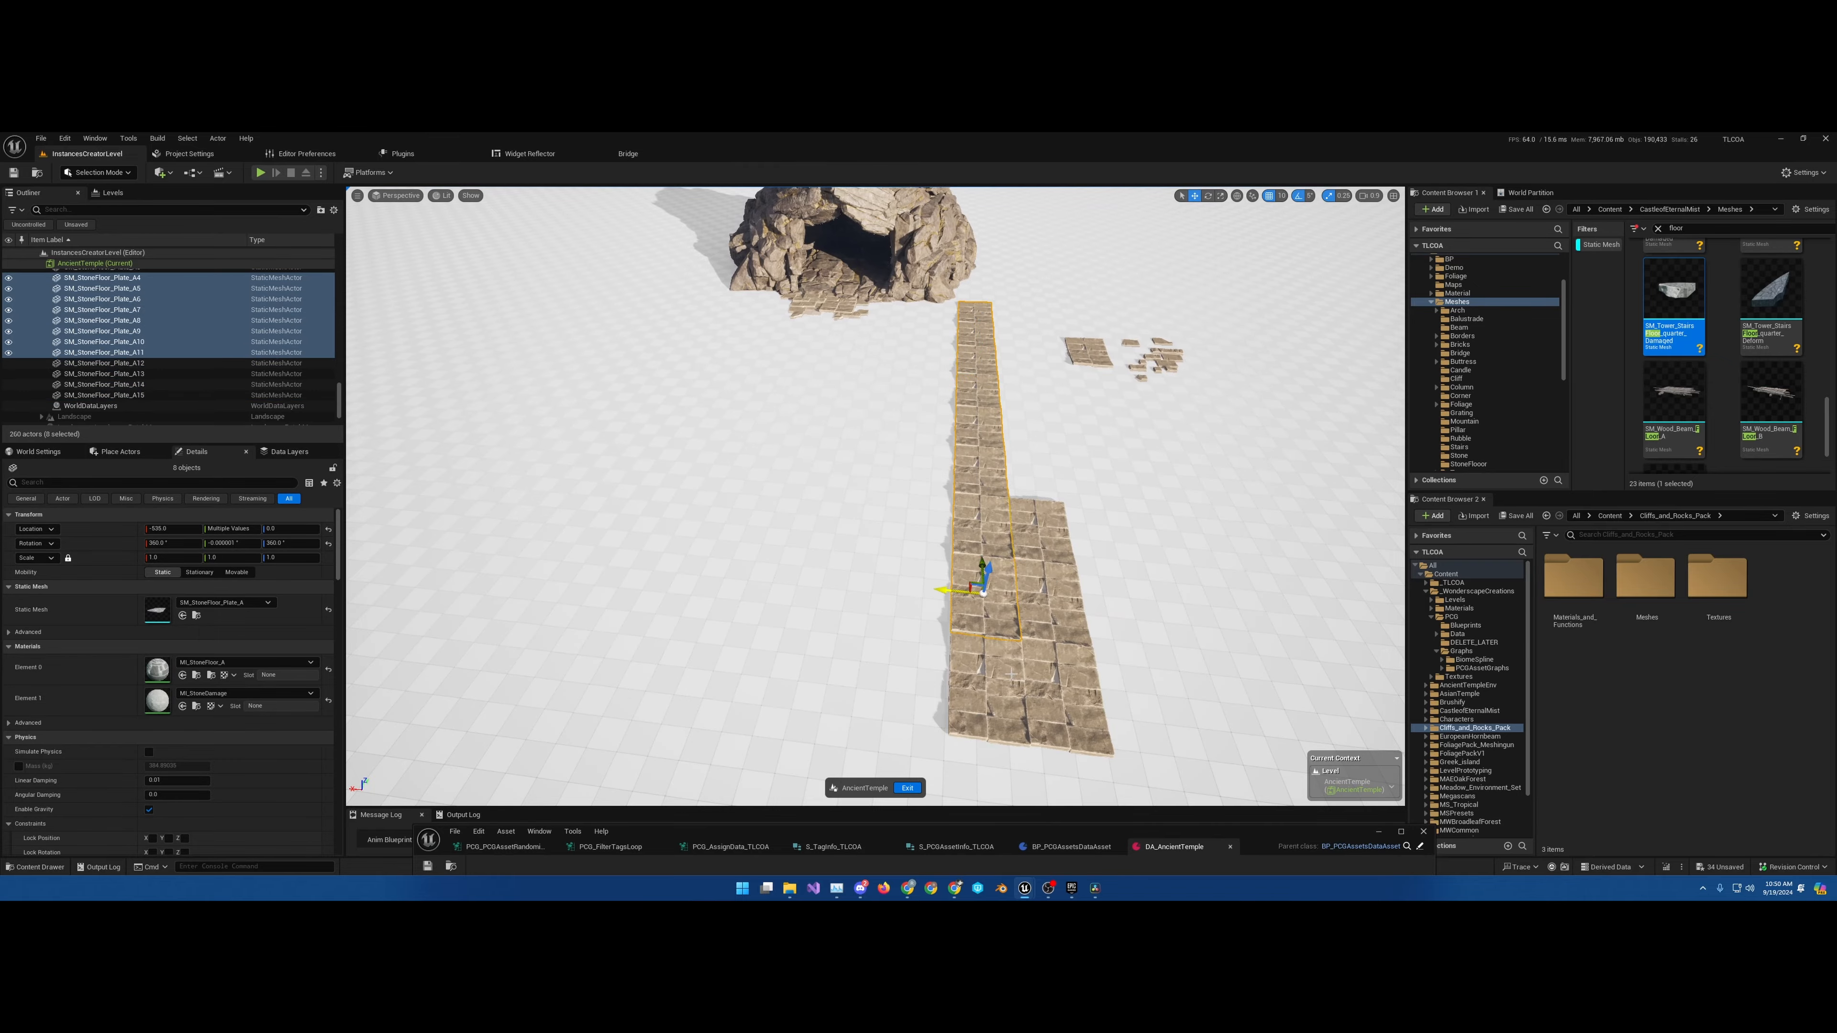
ctrl+click(1034, 522)
key(e)
alt+drag(1025, 492, 1157, 494)
key(w)
Play the level with the third-person character to check the floor strips at character scale, and stop playing
right_drag(1026, 493, 959, 512)
key(alt+p)
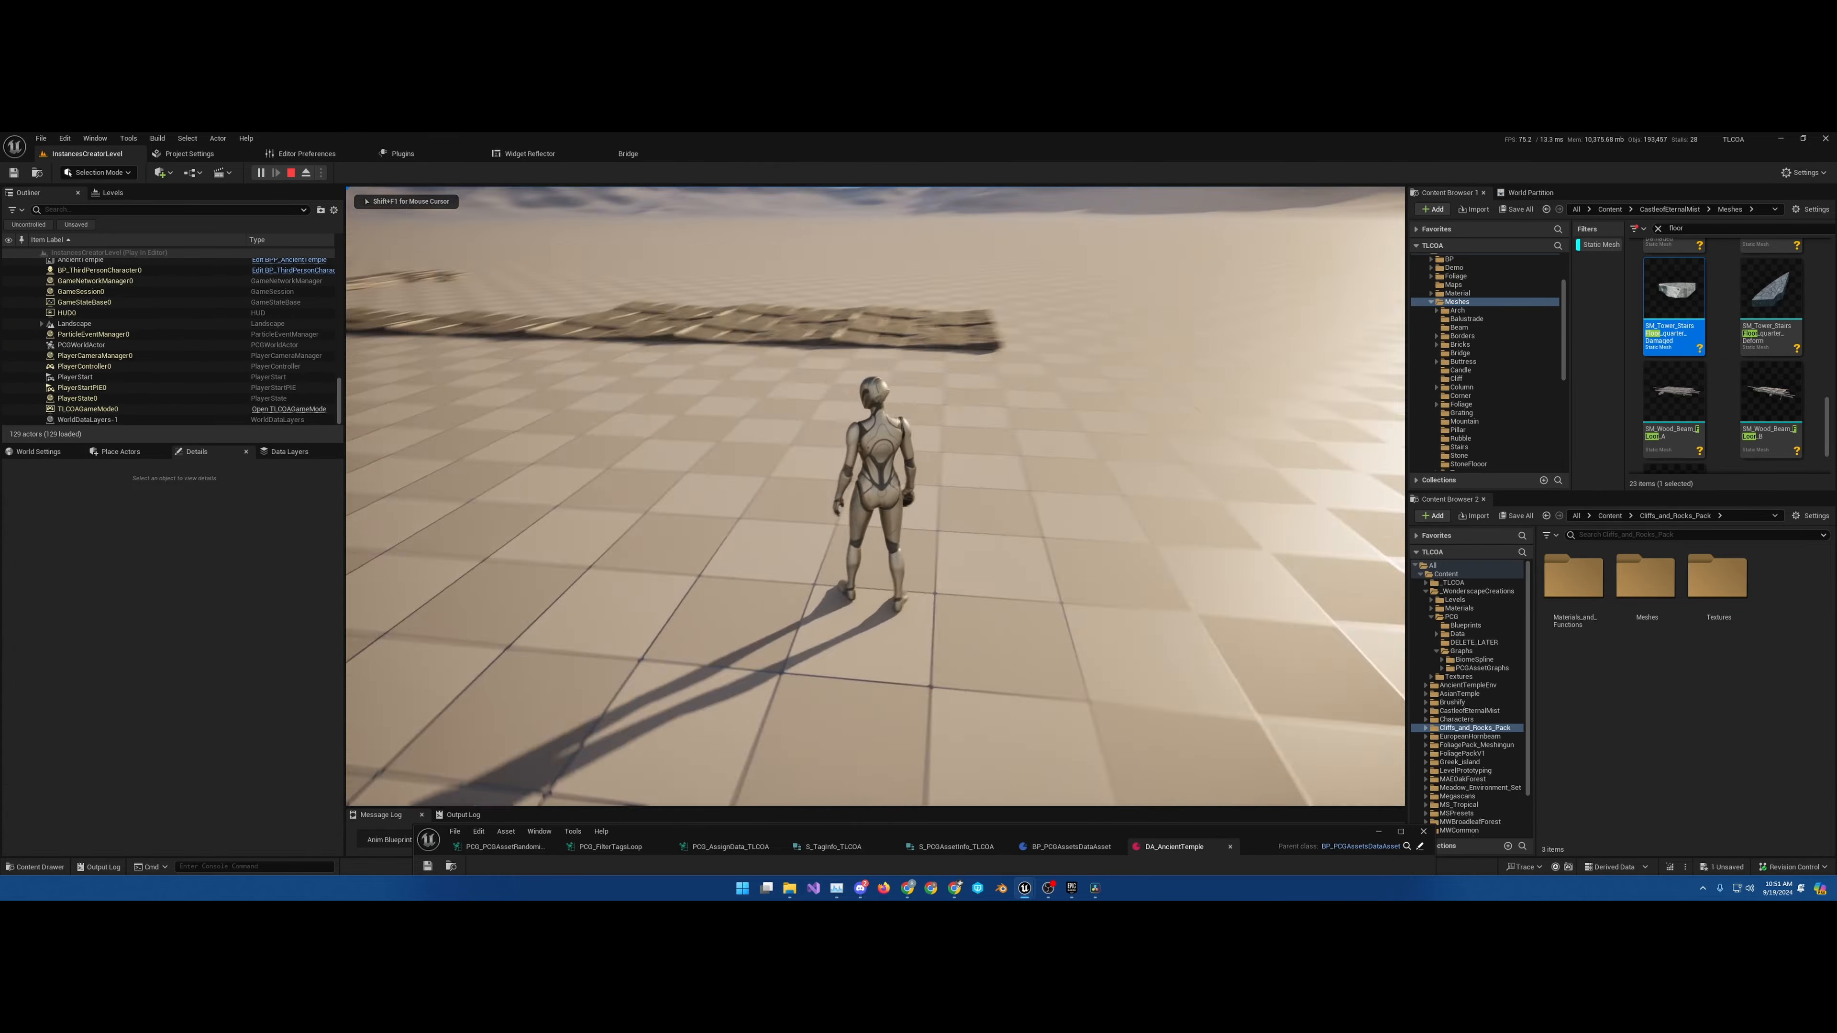
key(w)
key(shift+F1)
key(Escape)
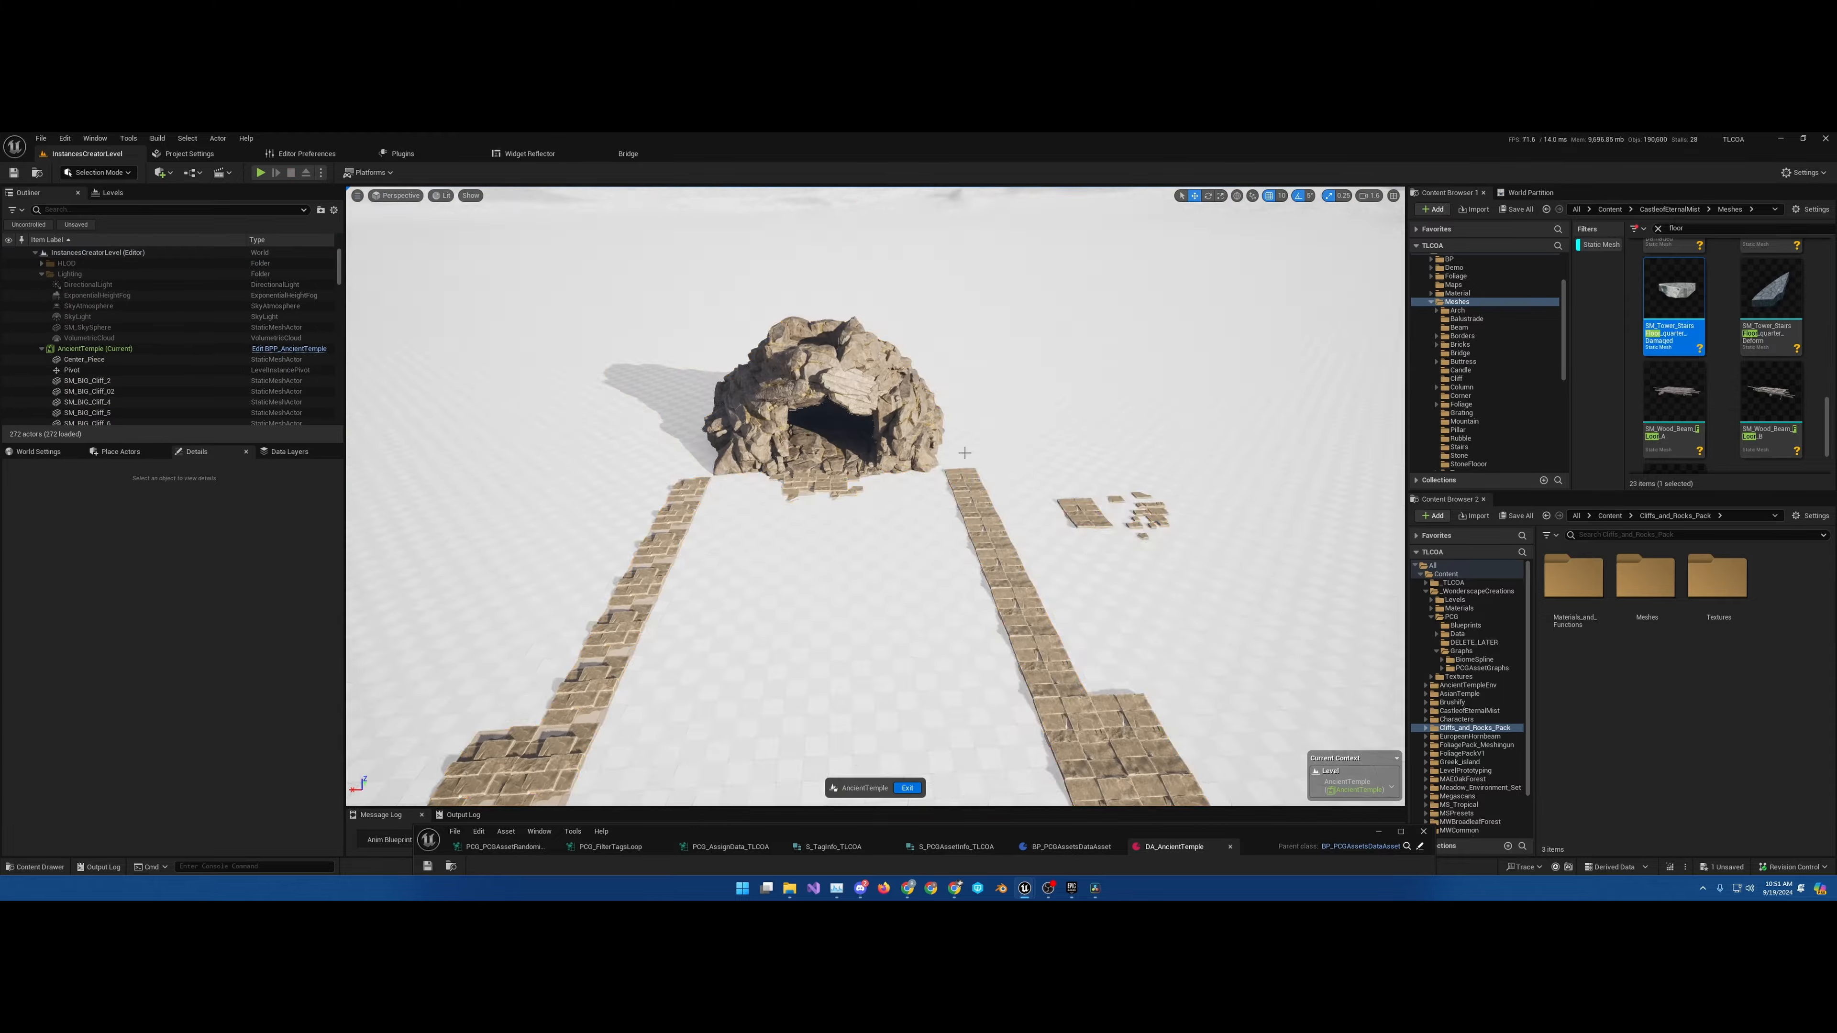
Select the inner column of plates and duplicate it twice toward the middle of the courtyard
right_drag(940, 449, 962, 500)
click(1046, 695)
ctrl+click(1053, 579)
ctrl+click(1056, 471)
ctrl+click(1058, 347)
ctrl+click(1061, 225)
alt+drag(1021, 233, 972, 240)
alt+drag(939, 555, 854, 539)
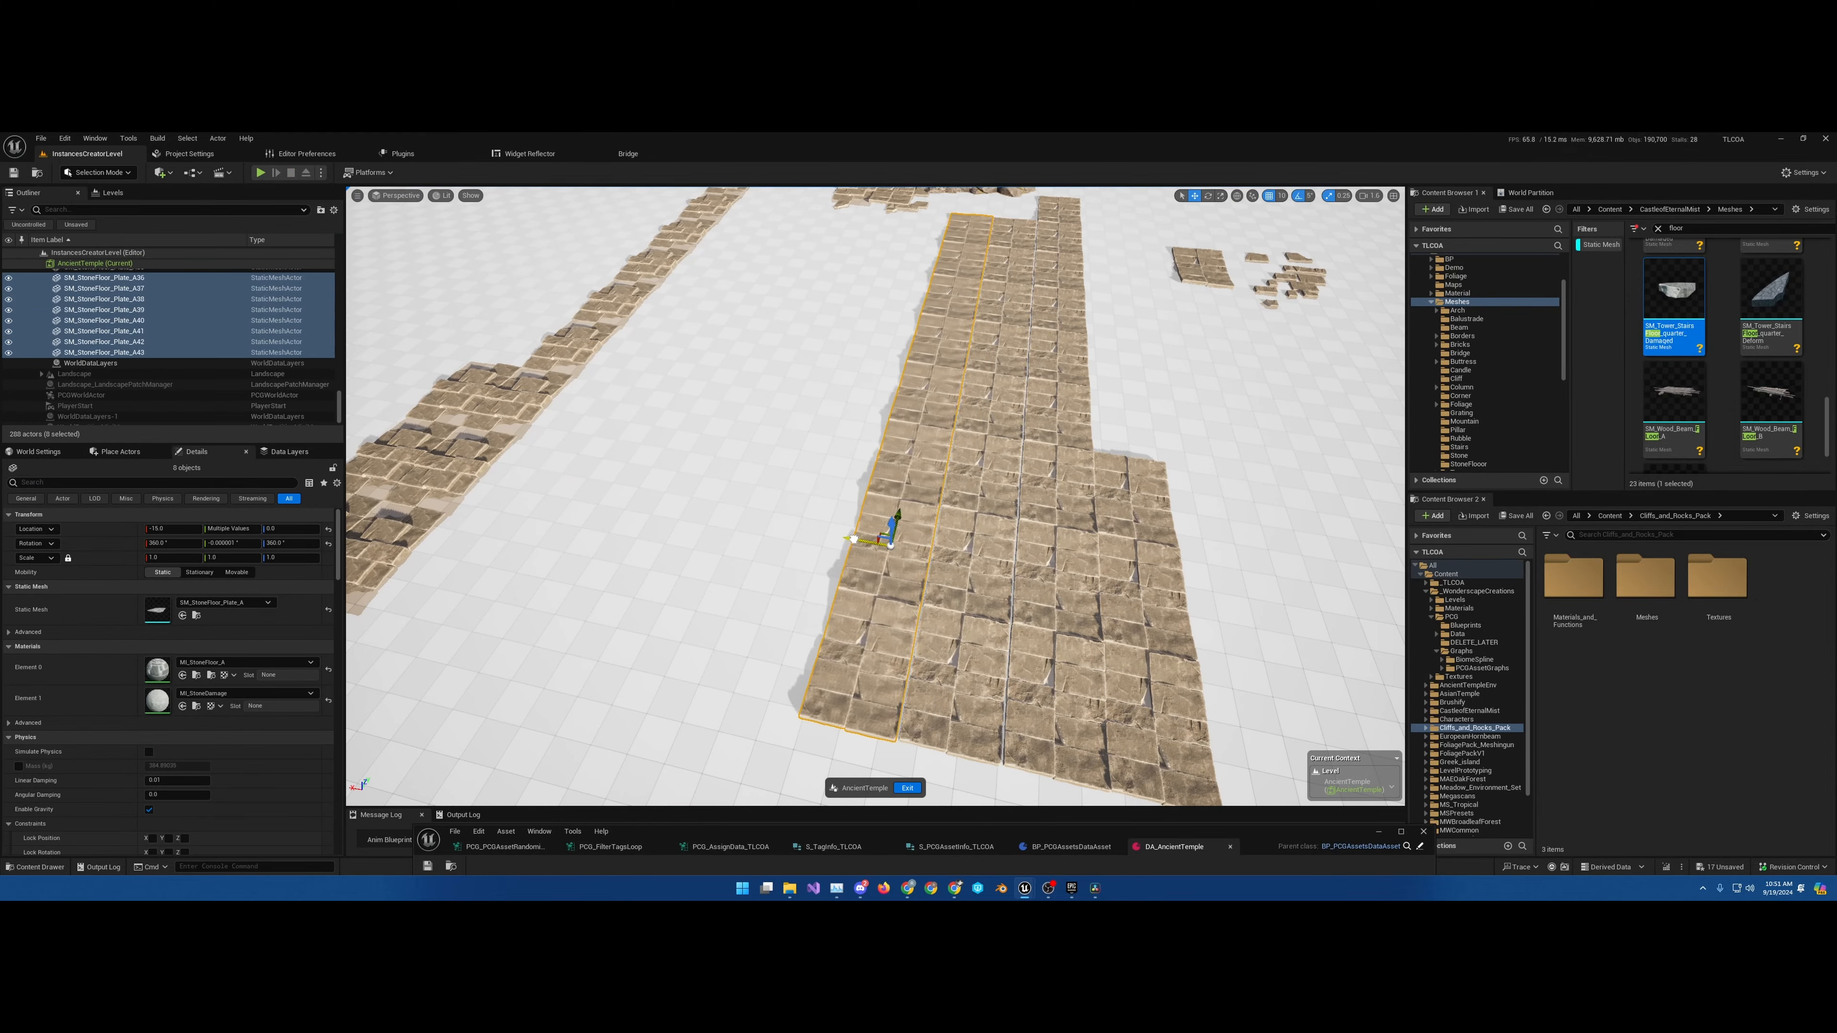
Add the neighbouring plate column to the selection and duplicate the block three times to fill the courtyard up to the opposite strip
mouse_move(854, 540)
right_down()
mouse_move(865, 561)
mouse_move(875, 532)
right_up()
ctrl+click(966, 666)
ctrl+click(958, 528)
ctrl+click(954, 431)
right_drag(954, 431, 955, 405)
ctrl+click(955, 344)
ctrl+click(958, 286)
ctrl+click(961, 250)
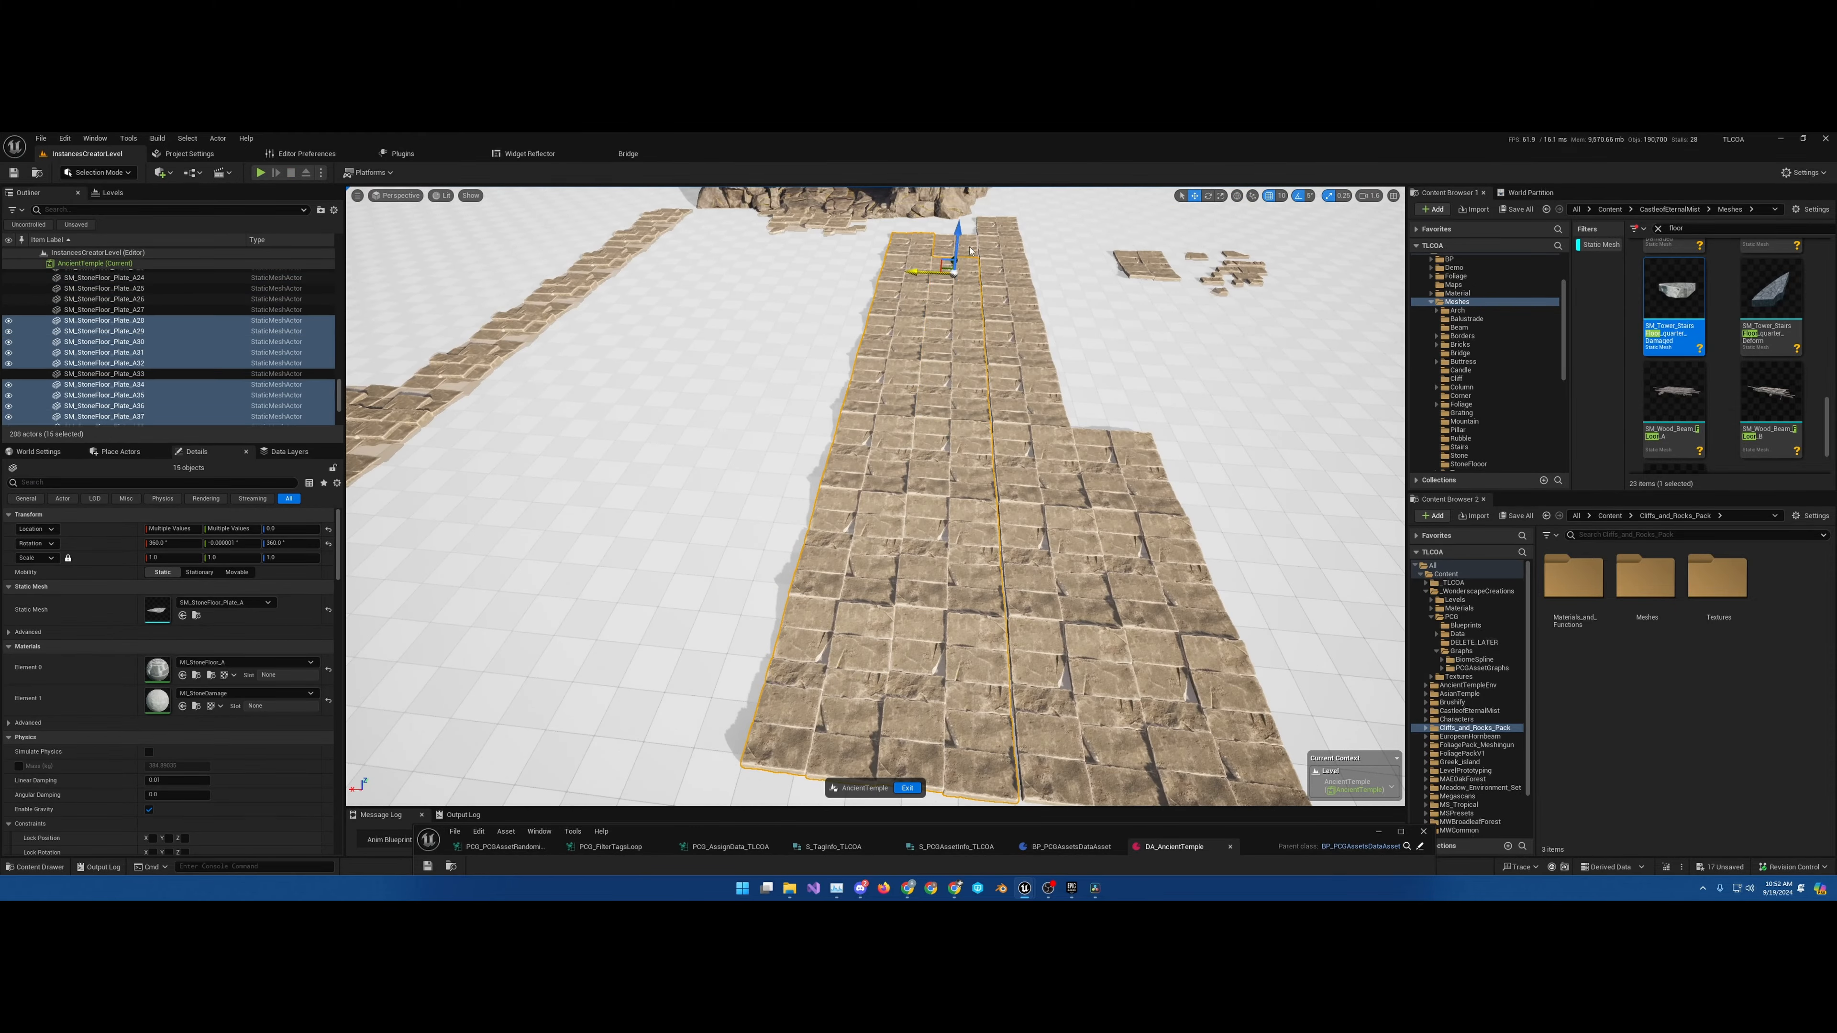
right_drag(961, 250, 969, 289)
alt+drag(975, 328, 914, 330)
right_drag(914, 330, 951, 412)
alt+drag(951, 413, 860, 415)
right_drag(859, 415, 868, 433)
alt+drag(867, 433, 769, 436)
Select all plates of the opposite strip and move them flush against the filled courtyard floor
right_drag(768, 436, 760, 463)
click(705, 518)
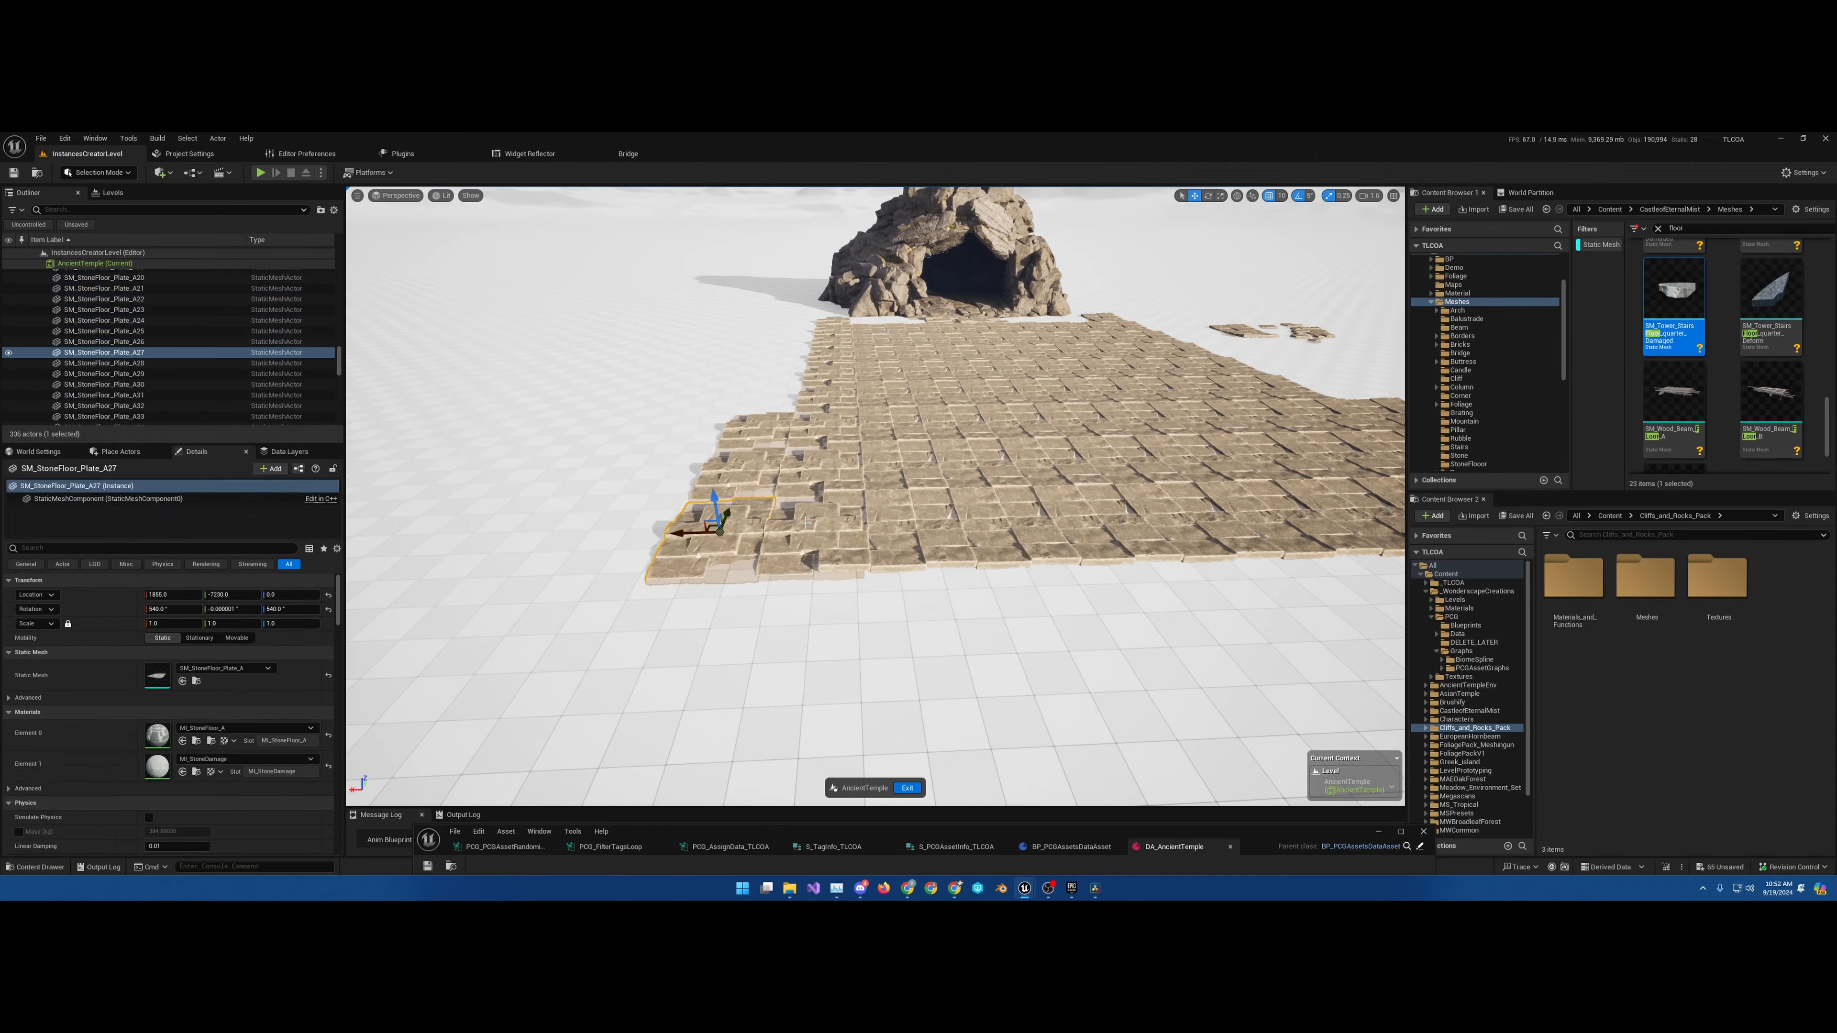
ctrl+click(734, 477)
ctrl+click(774, 441)
ctrl+click(821, 405)
right_drag(821, 405, 868, 405)
ctrl+click(1027, 300)
drag(1004, 298, 990, 294)
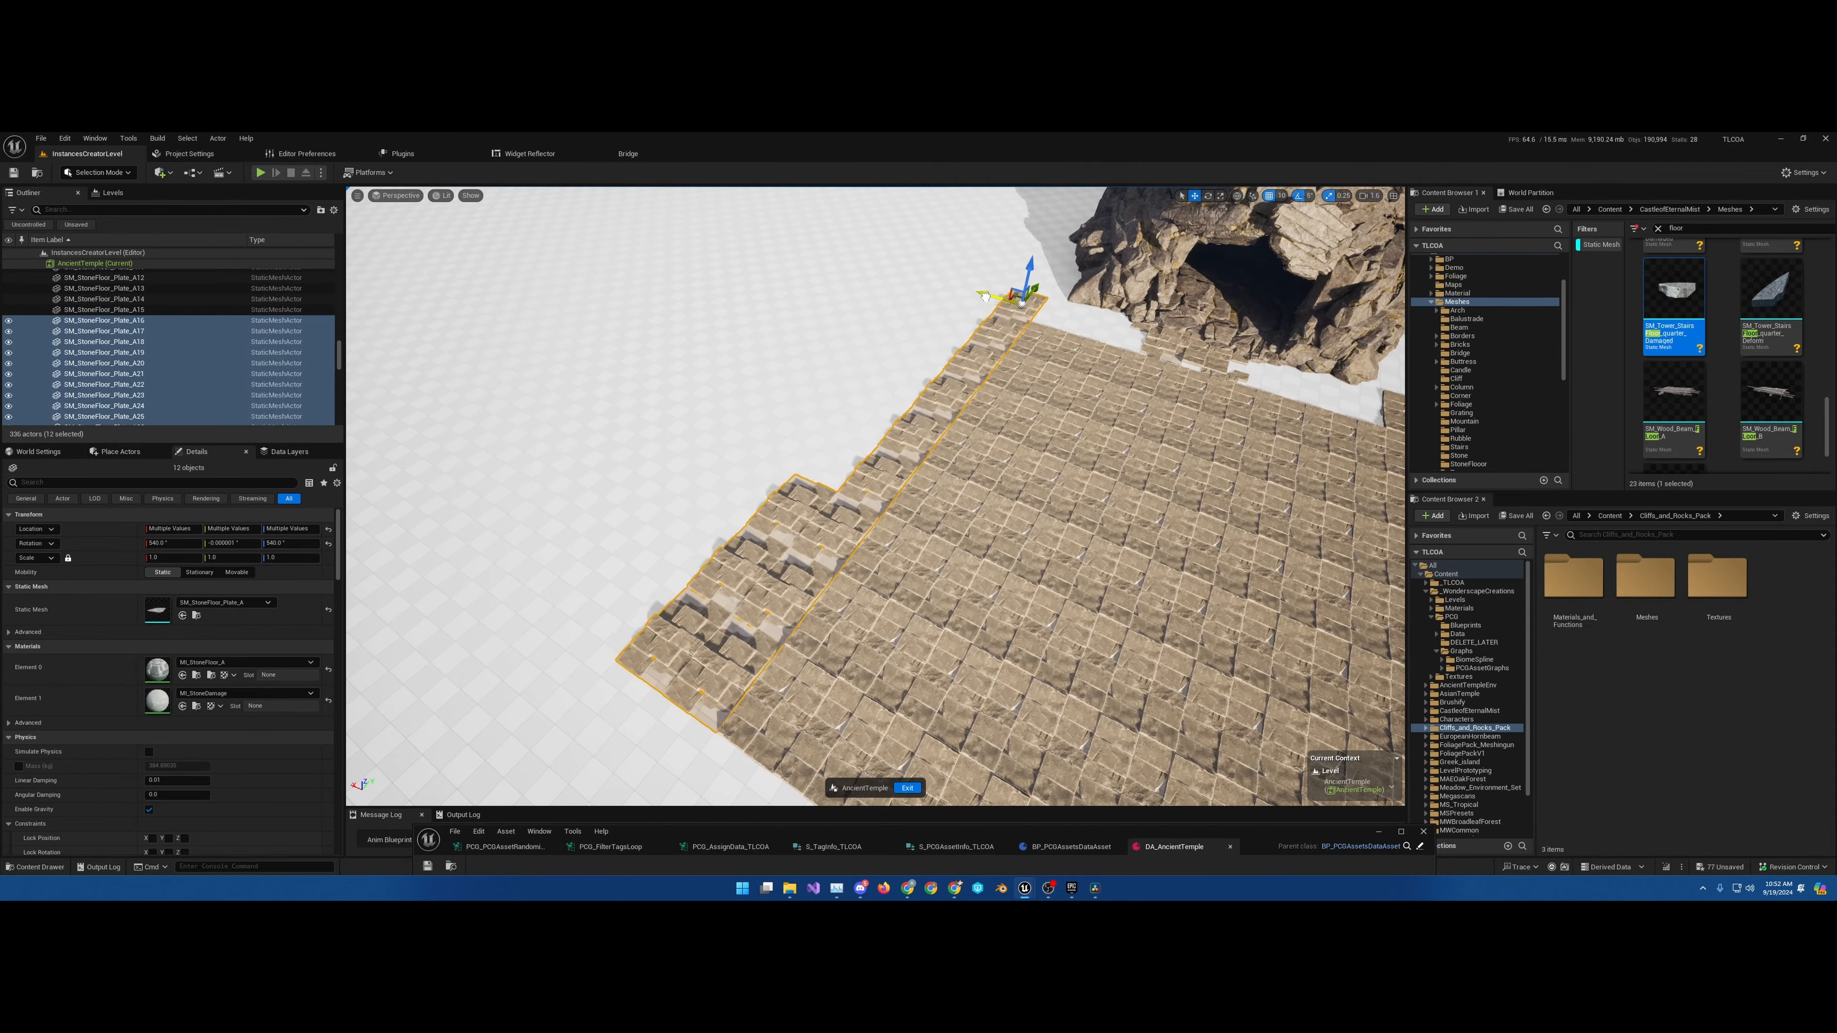
right_drag(991, 294, 904, 347)
drag(864, 344, 871, 344)
Try rotating a group of plates scattered across the courtyard together to break up the pattern, and undo the rotation
mouse_move(872, 343)
right_down()
mouse_move(875, 384)
mouse_move(869, 364)
right_up()
click(861, 359)
ctrl+click(910, 430)
ctrl+click(992, 389)
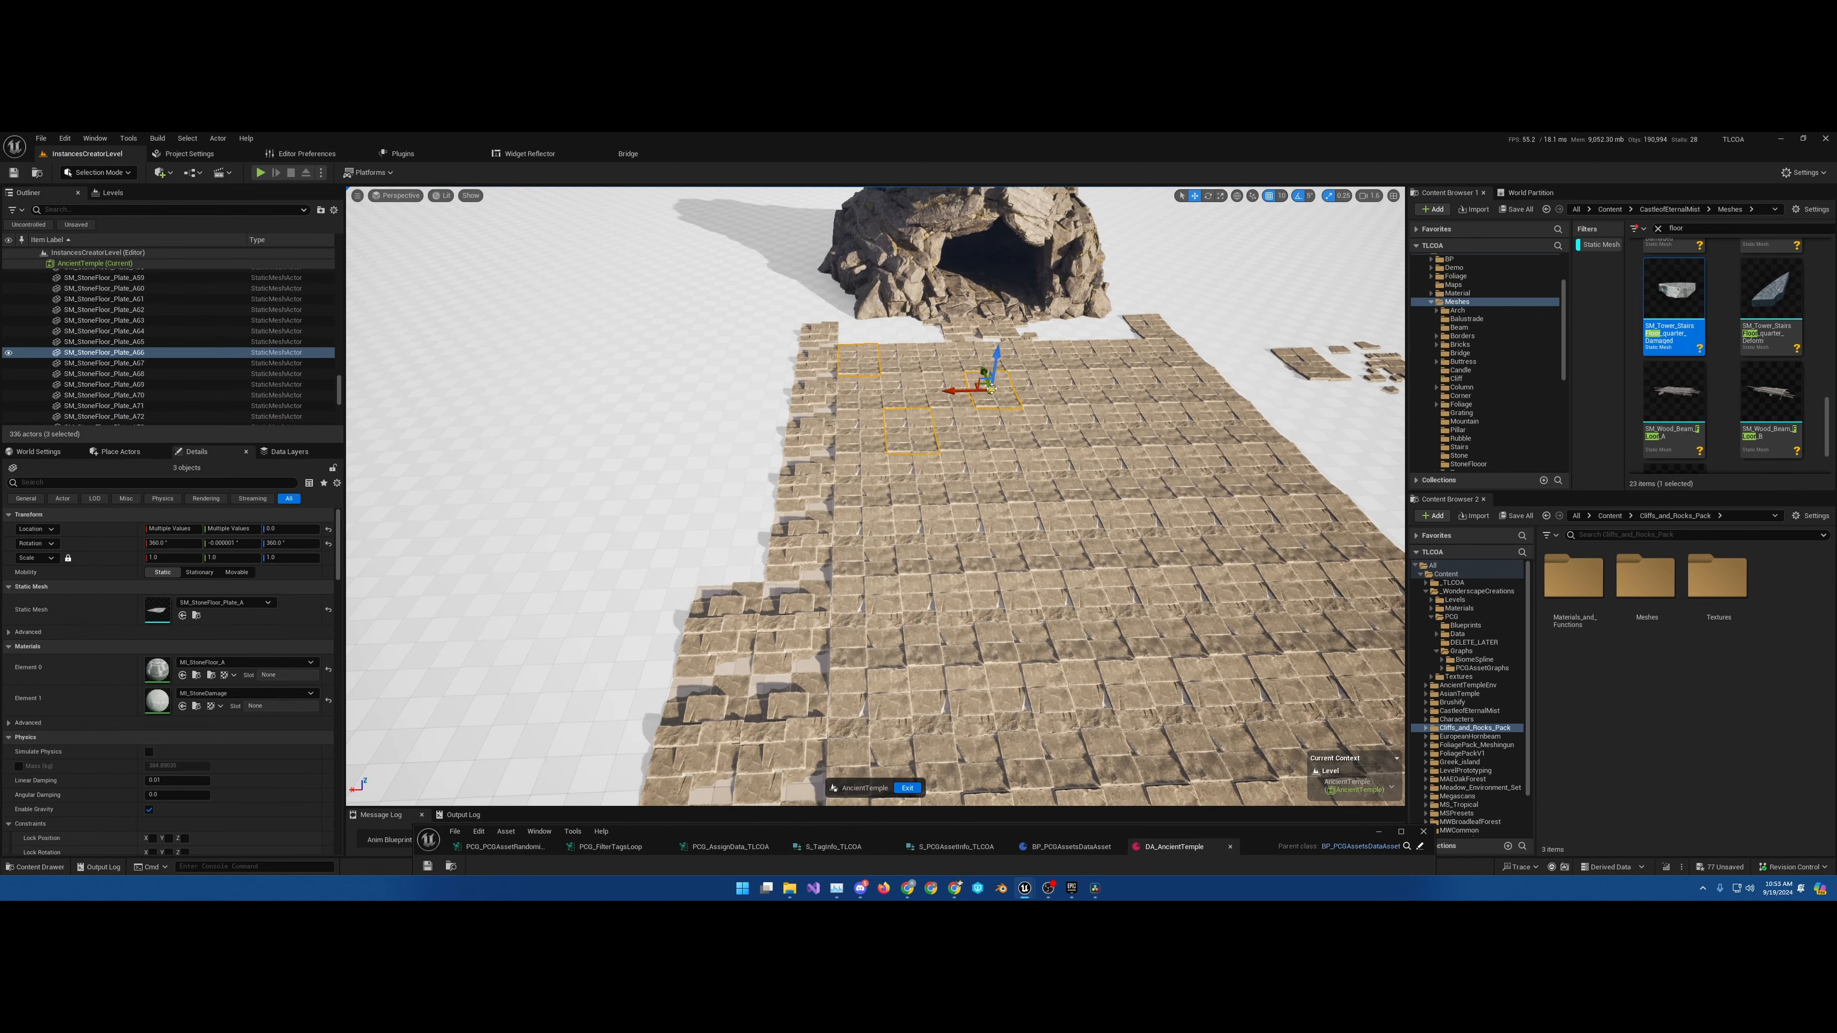
right_drag(1184, 544, 1222, 560)
ctrl+click(978, 600)
ctrl+click(798, 698)
ctrl+click(1241, 670)
ctrl+click(1038, 384)
ctrl+click(804, 541)
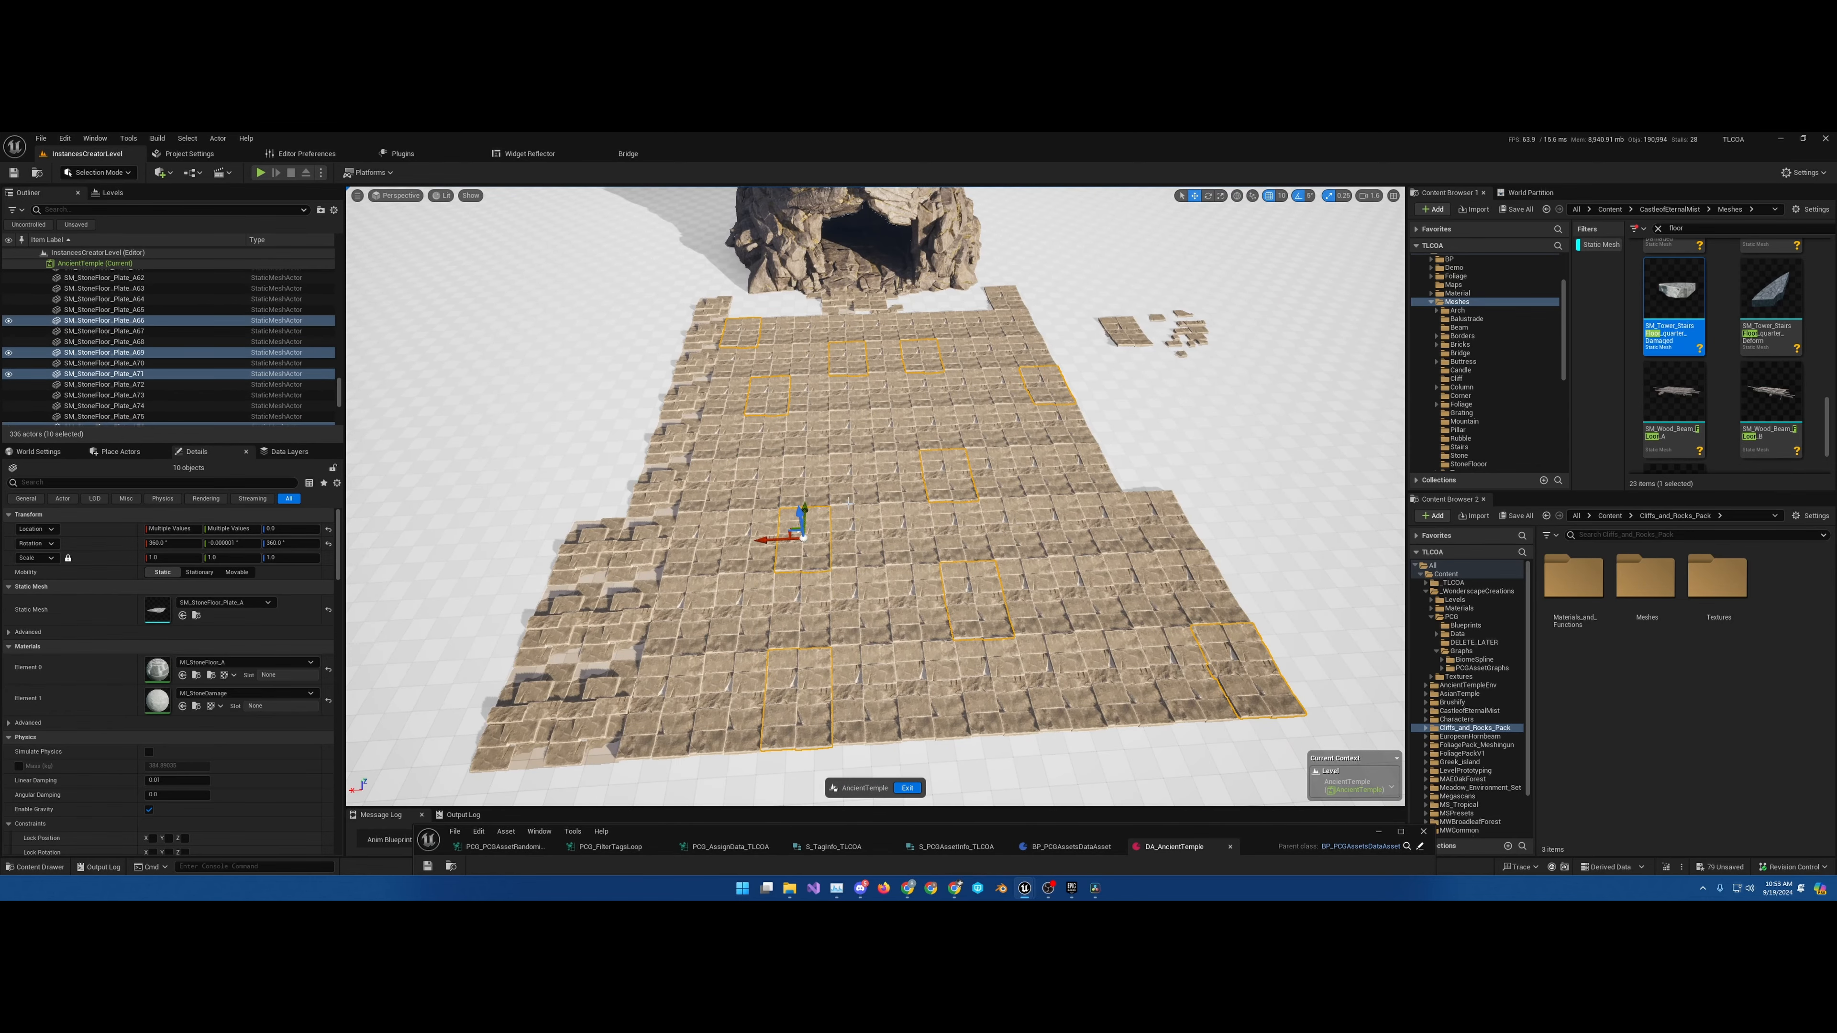
key(e)
drag(765, 511, 859, 537)
key(w)
key(ctrl+z)
Rotate a few single plates in the middle of the courtyard to break up the repeating stone pattern
click(803, 540)
key(e)
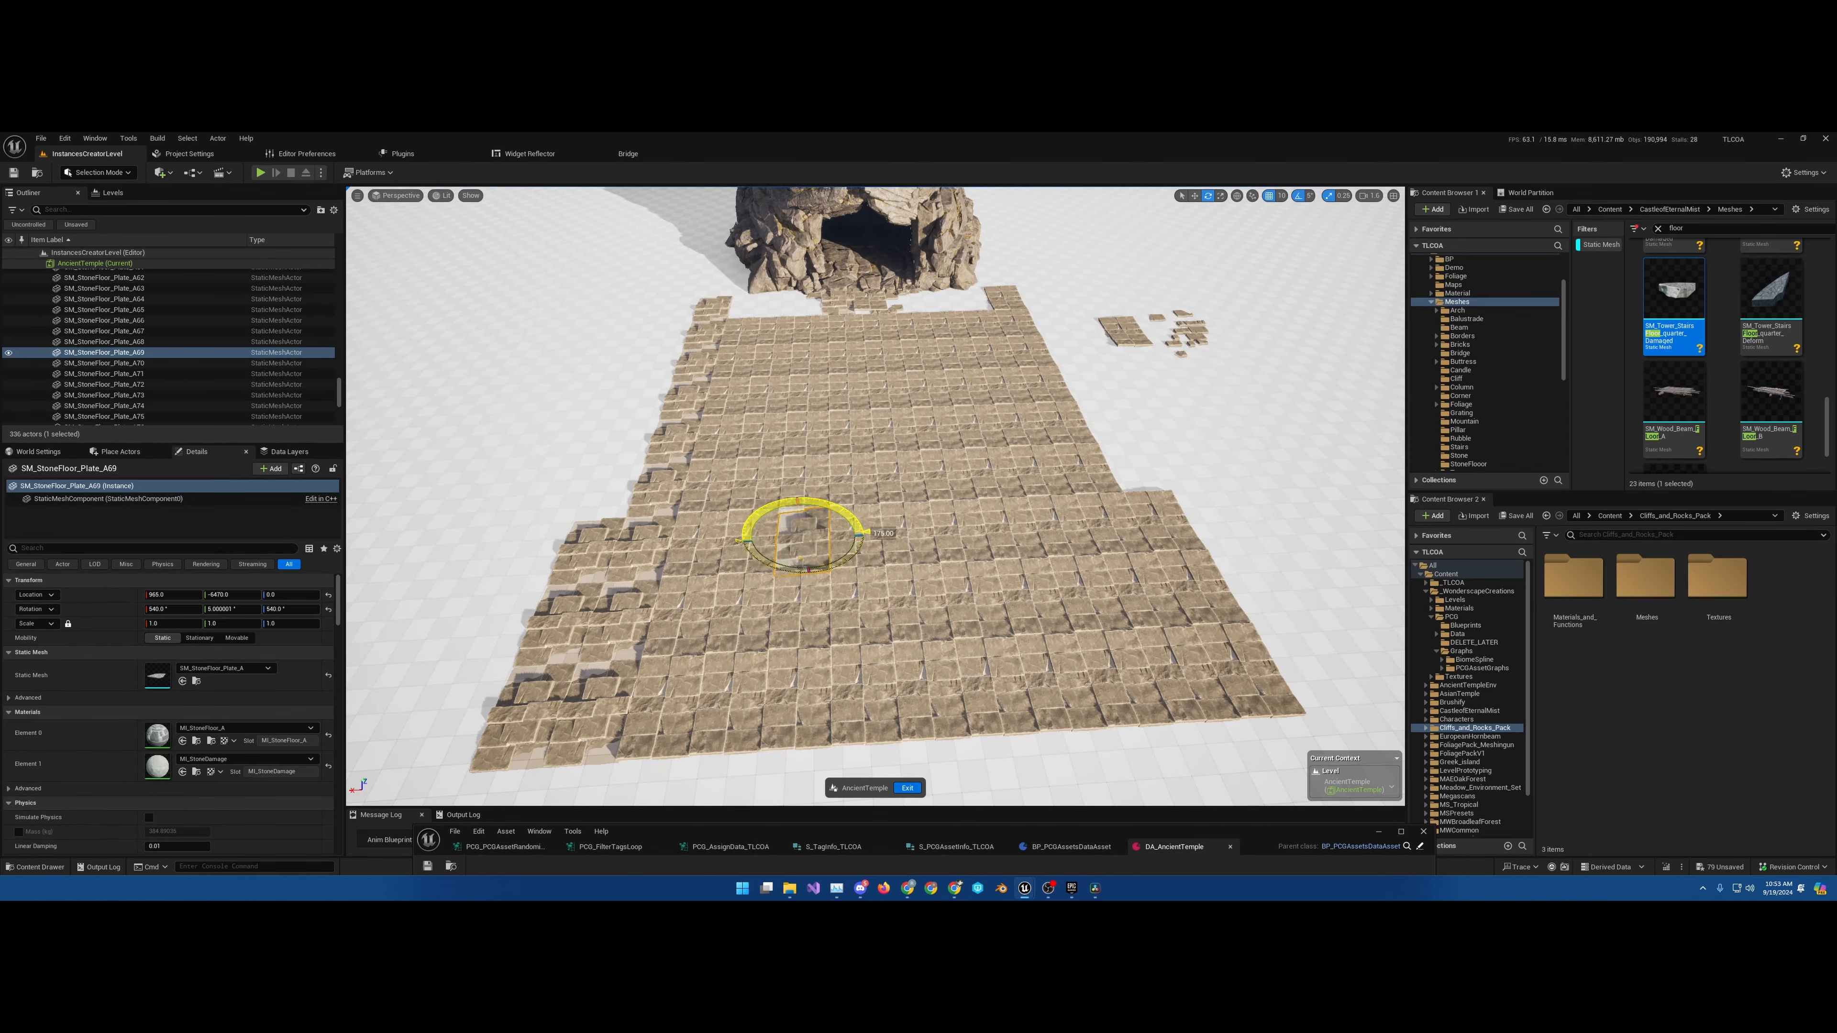
click(1085, 595)
drag(1052, 566, 1110, 557)
click(937, 349)
click(809, 361)
drag(769, 336, 974, 329)
Rotate individual plates along the uneven side strip to vary its surface
click(717, 437)
drag(756, 411, 817, 435)
click(671, 438)
drag(700, 407, 767, 433)
click(661, 495)
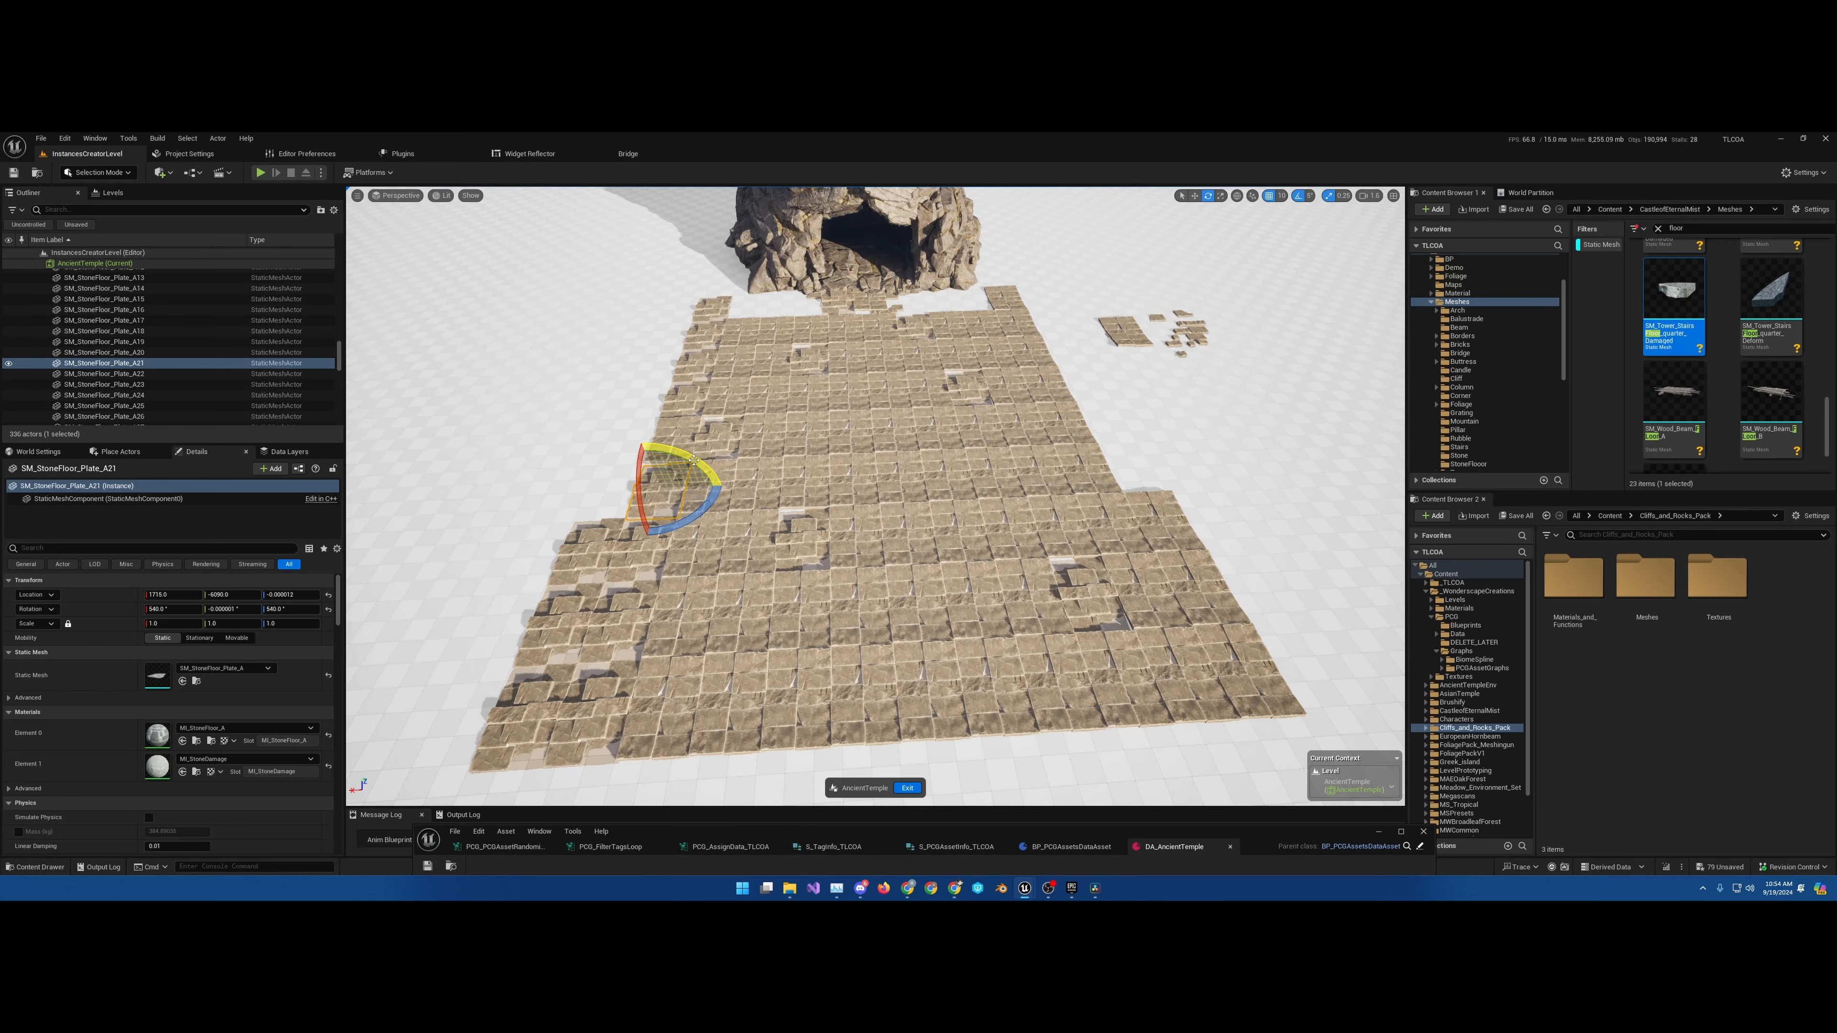
click(635, 549)
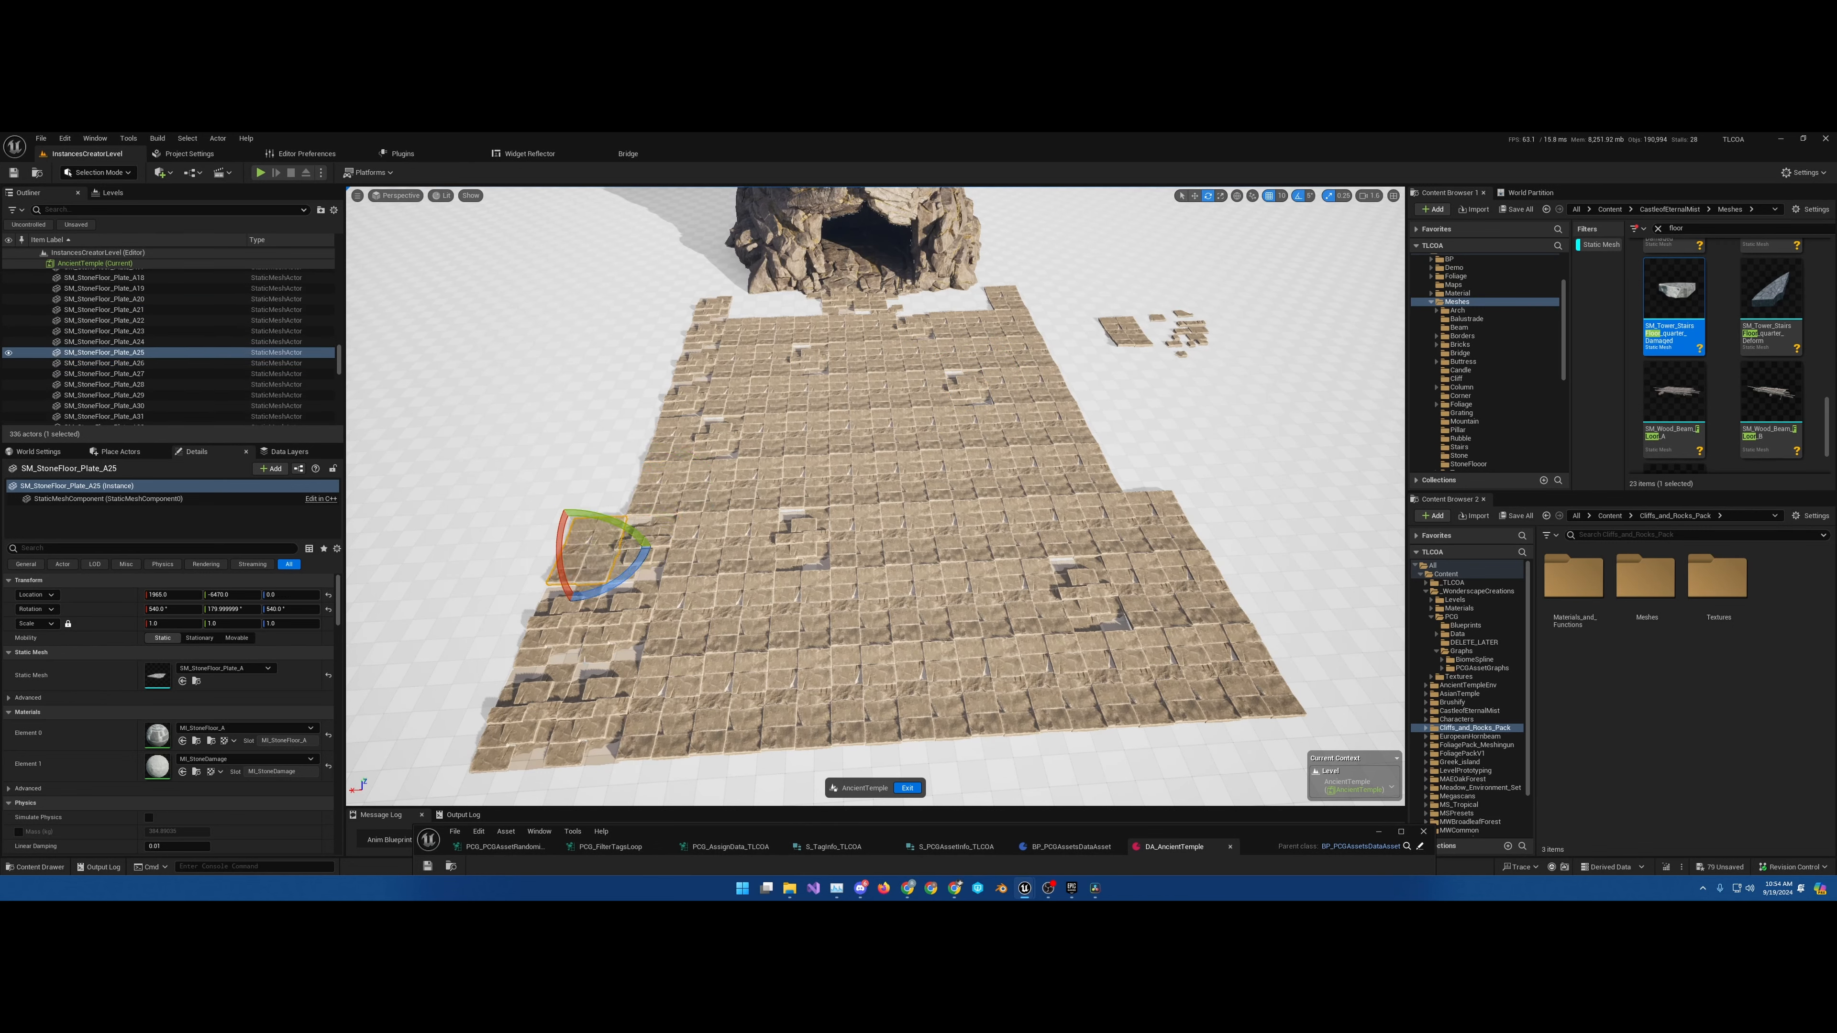
Rotate two pairs of neighbouring plates along the side edge of the courtyard's wide front section to vary the stone pattern
click(637, 623)
ctrl+click(615, 725)
drag(574, 716, 579, 767)
click(565, 622)
ctrl+click(531, 713)
drag(499, 706, 506, 756)
Select several edge plates of the narrow courtyard section near the cave and rotate them together
click(685, 403)
ctrl+click(713, 309)
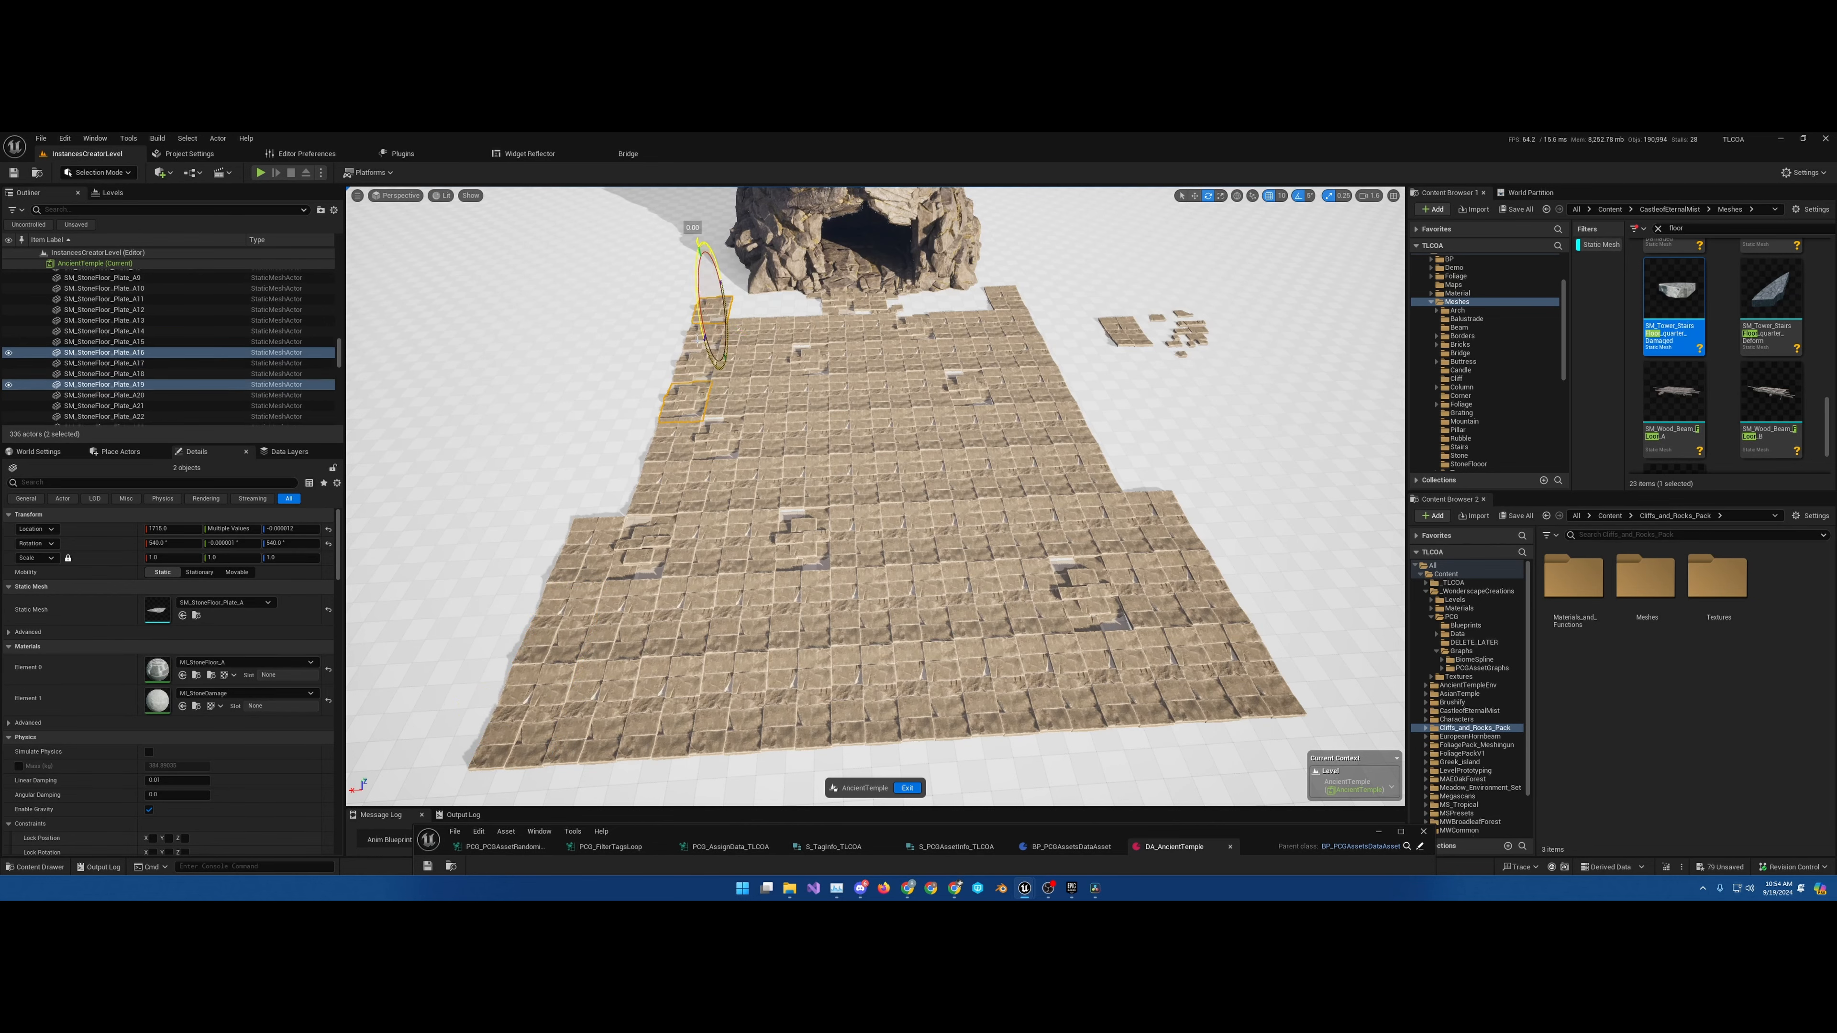
ctrl+click(706, 339)
ctrl+click(696, 368)
drag(654, 366, 677, 414)
Rotate single plates in the front rows, the middle, near the cave and on the opposite front side
click(660, 715)
drag(628, 731, 651, 767)
click(948, 477)
drag(901, 501, 868, 464)
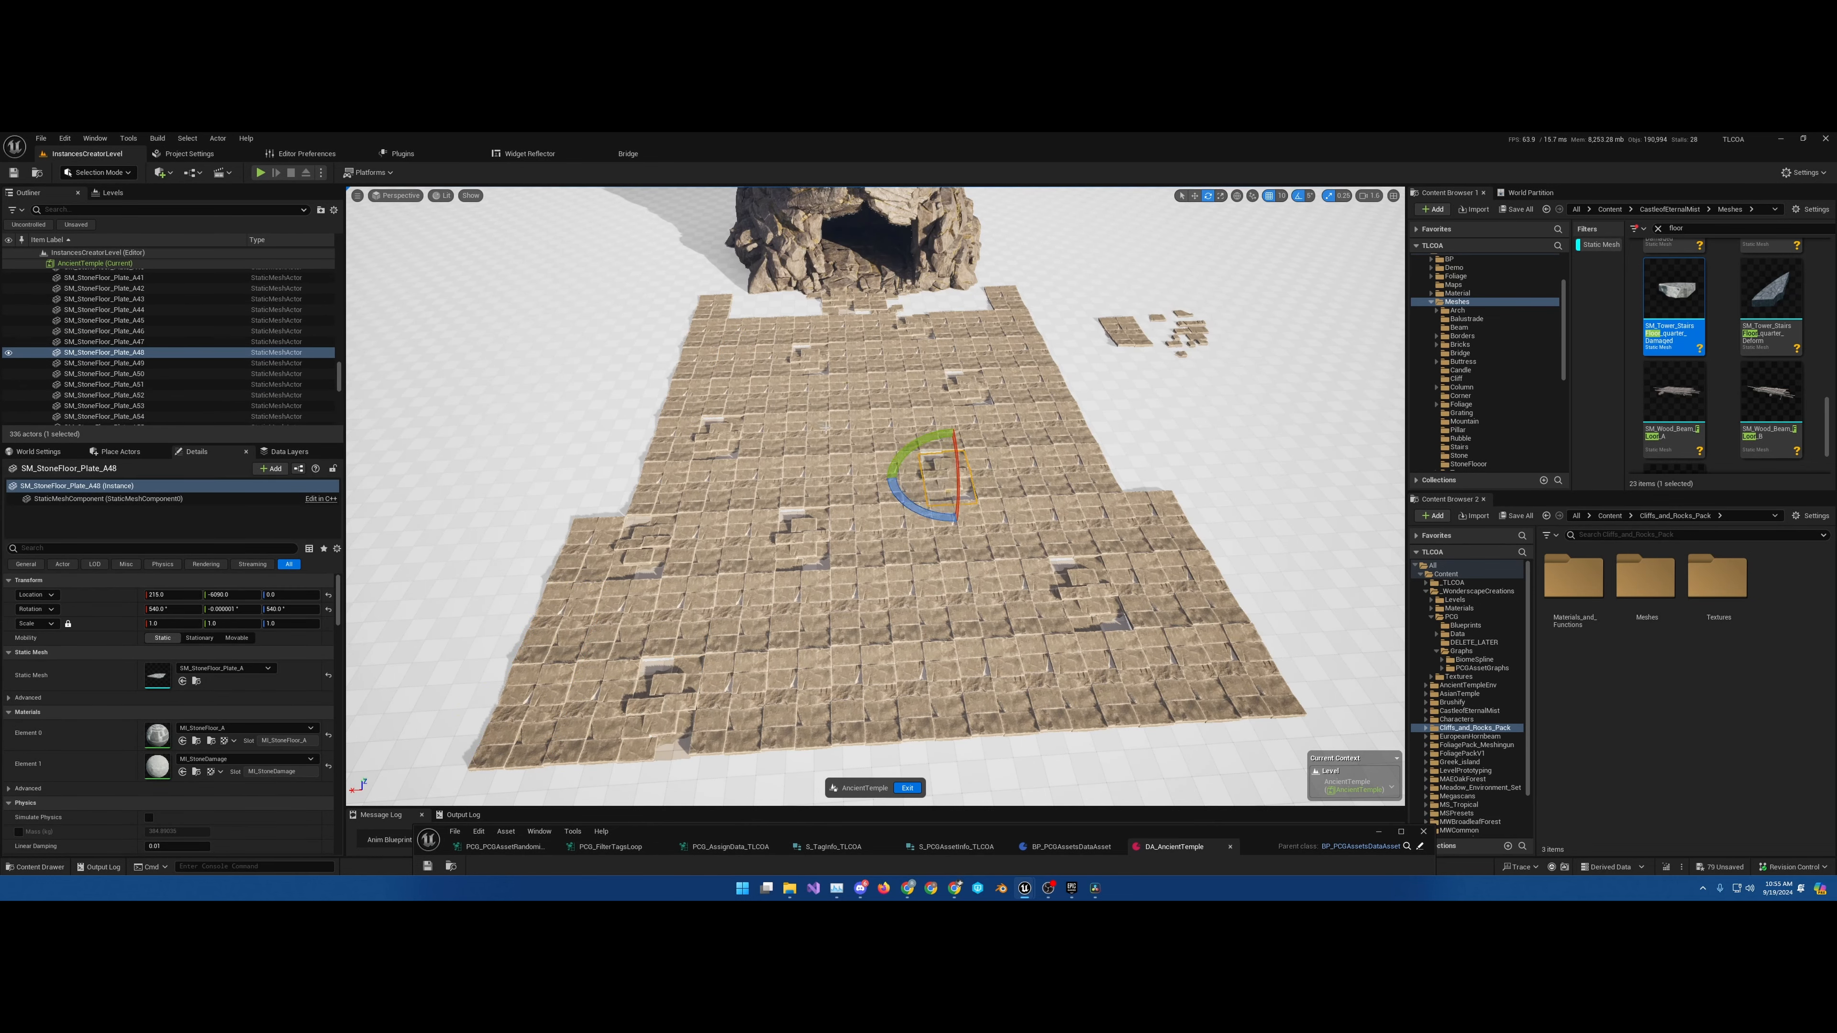
click(1031, 356)
drag(994, 375, 980, 414)
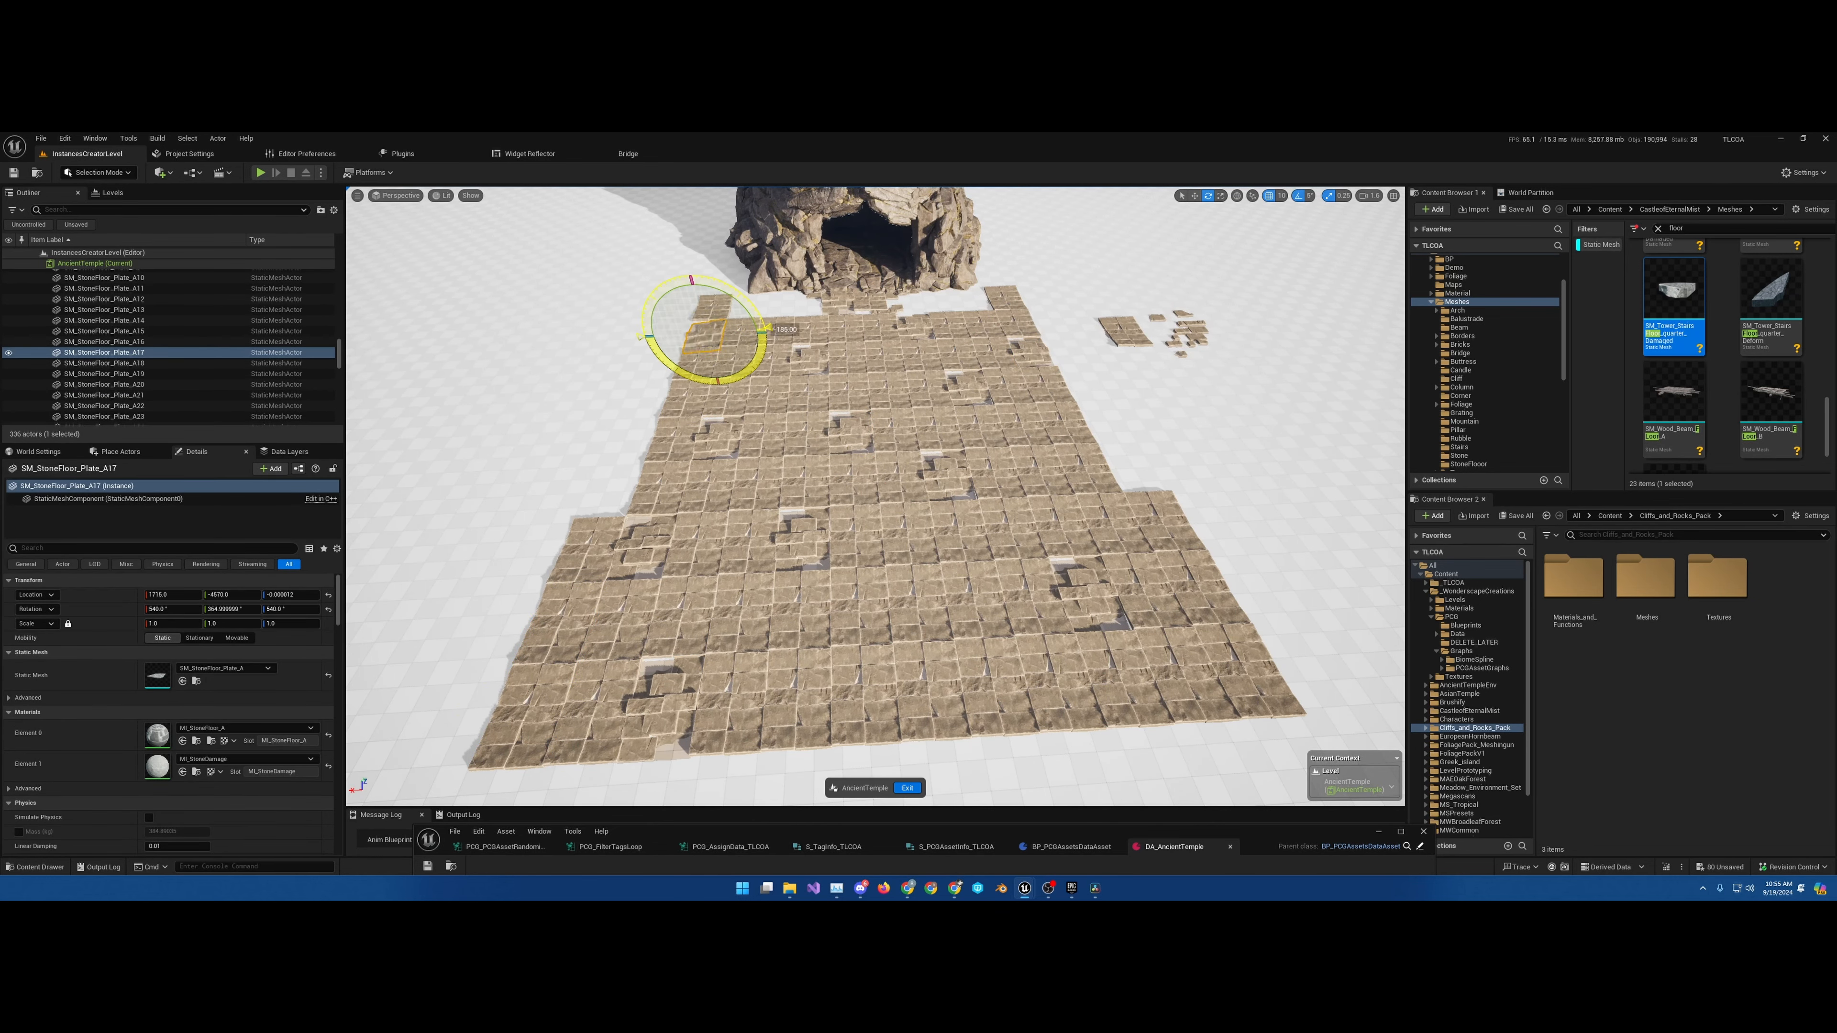
drag(752, 340, 749, 338)
click(1187, 676)
drag(1151, 716, 1223, 745)
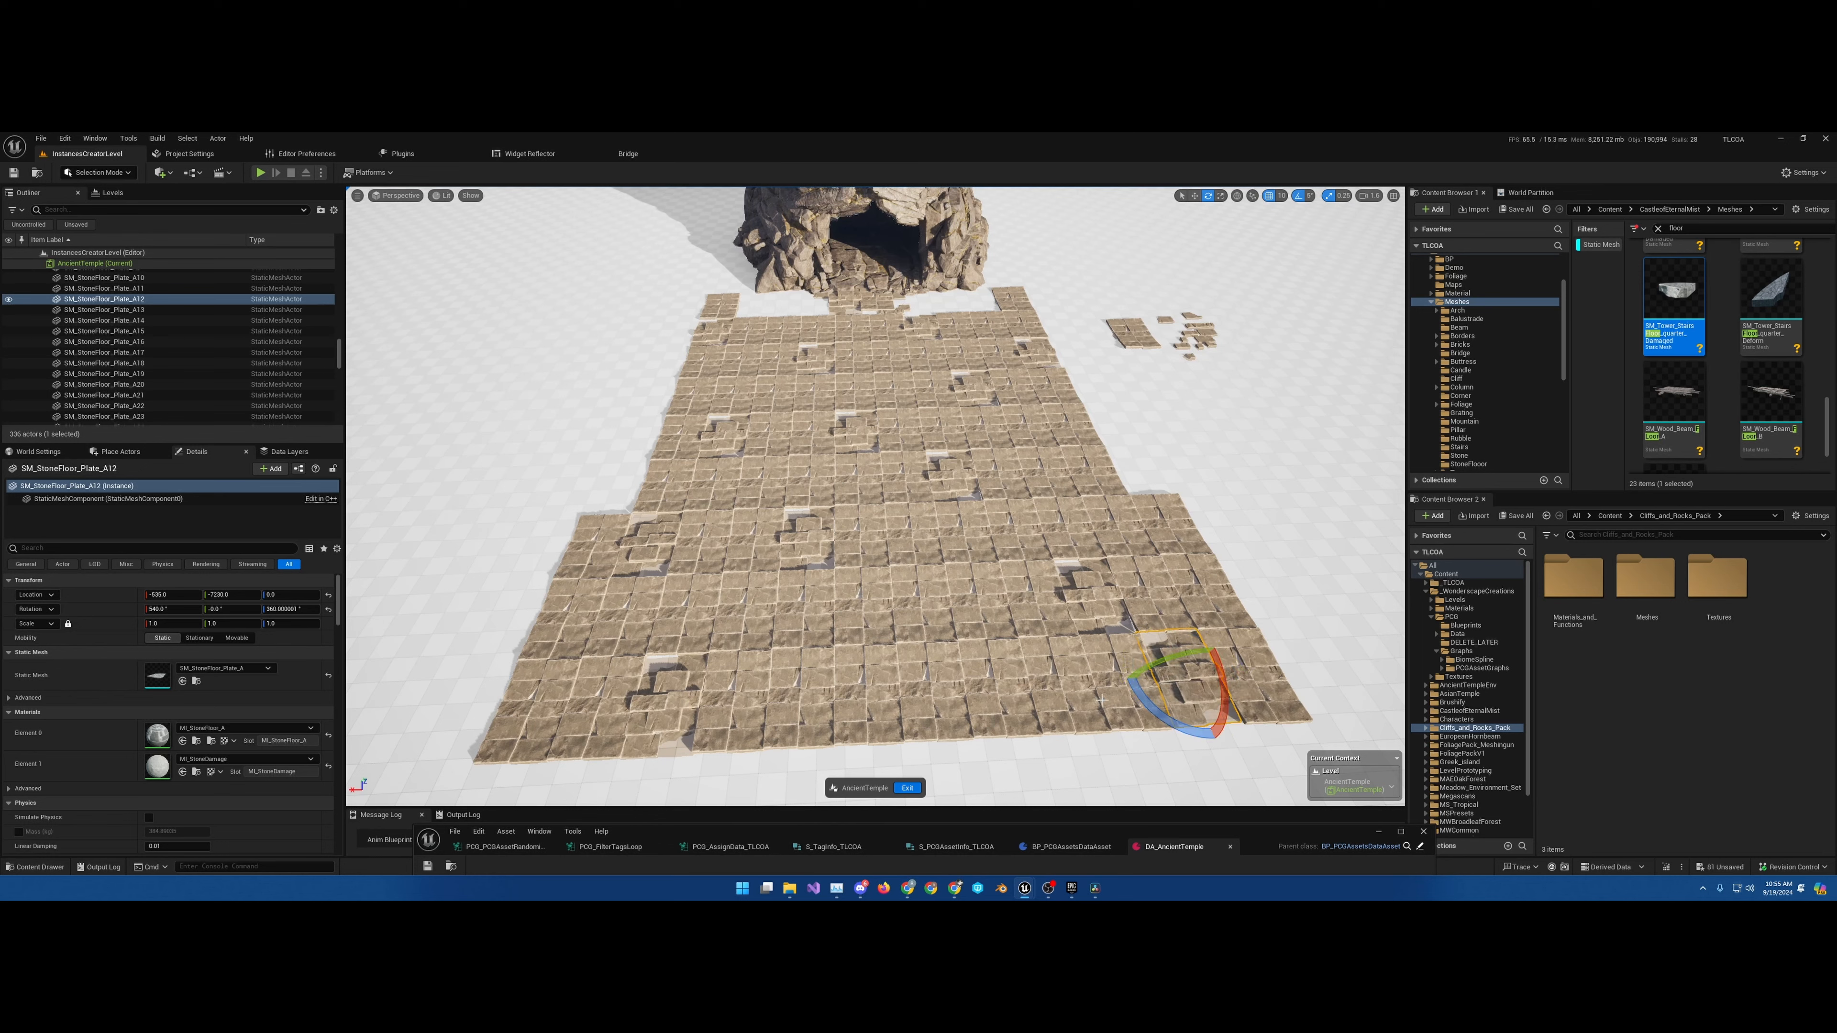
Rotate further individual plates in the courtyard's centre and at the corner beside the cave
click(844, 580)
click(1009, 298)
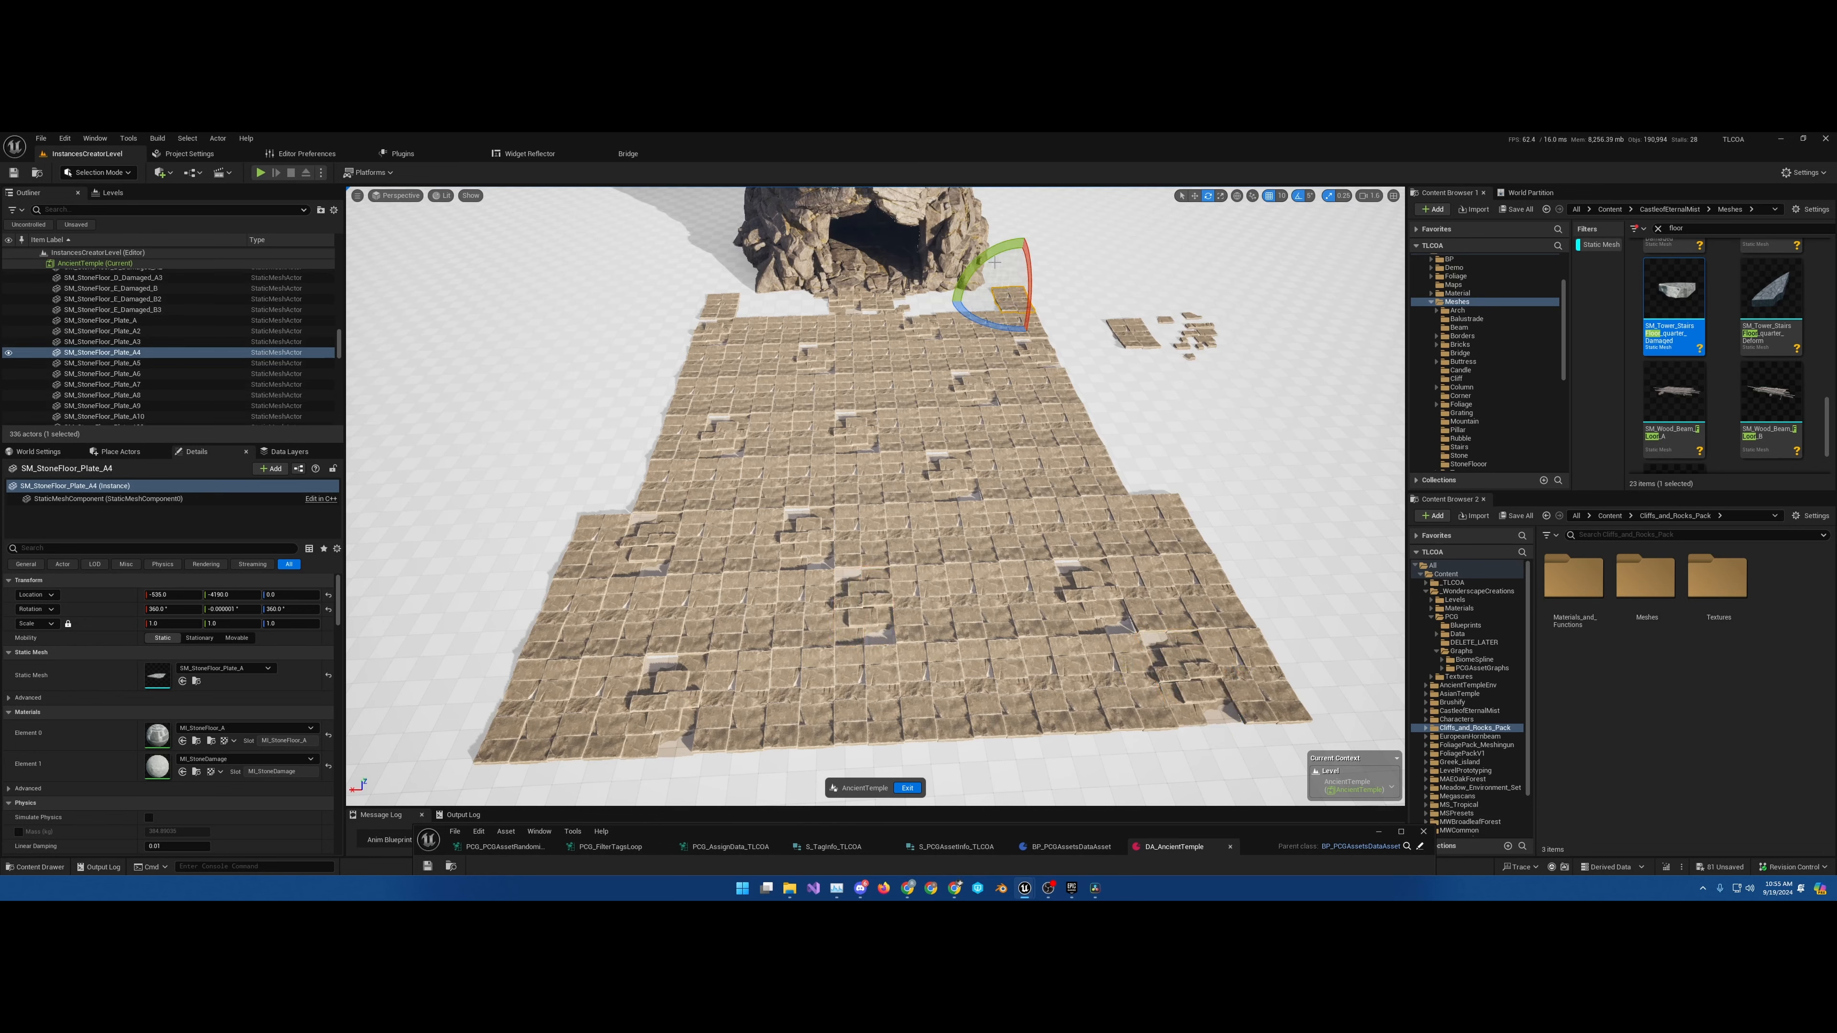
drag(1070, 293, 1075, 298)
click(864, 474)
drag(900, 516, 825, 521)
click(694, 622)
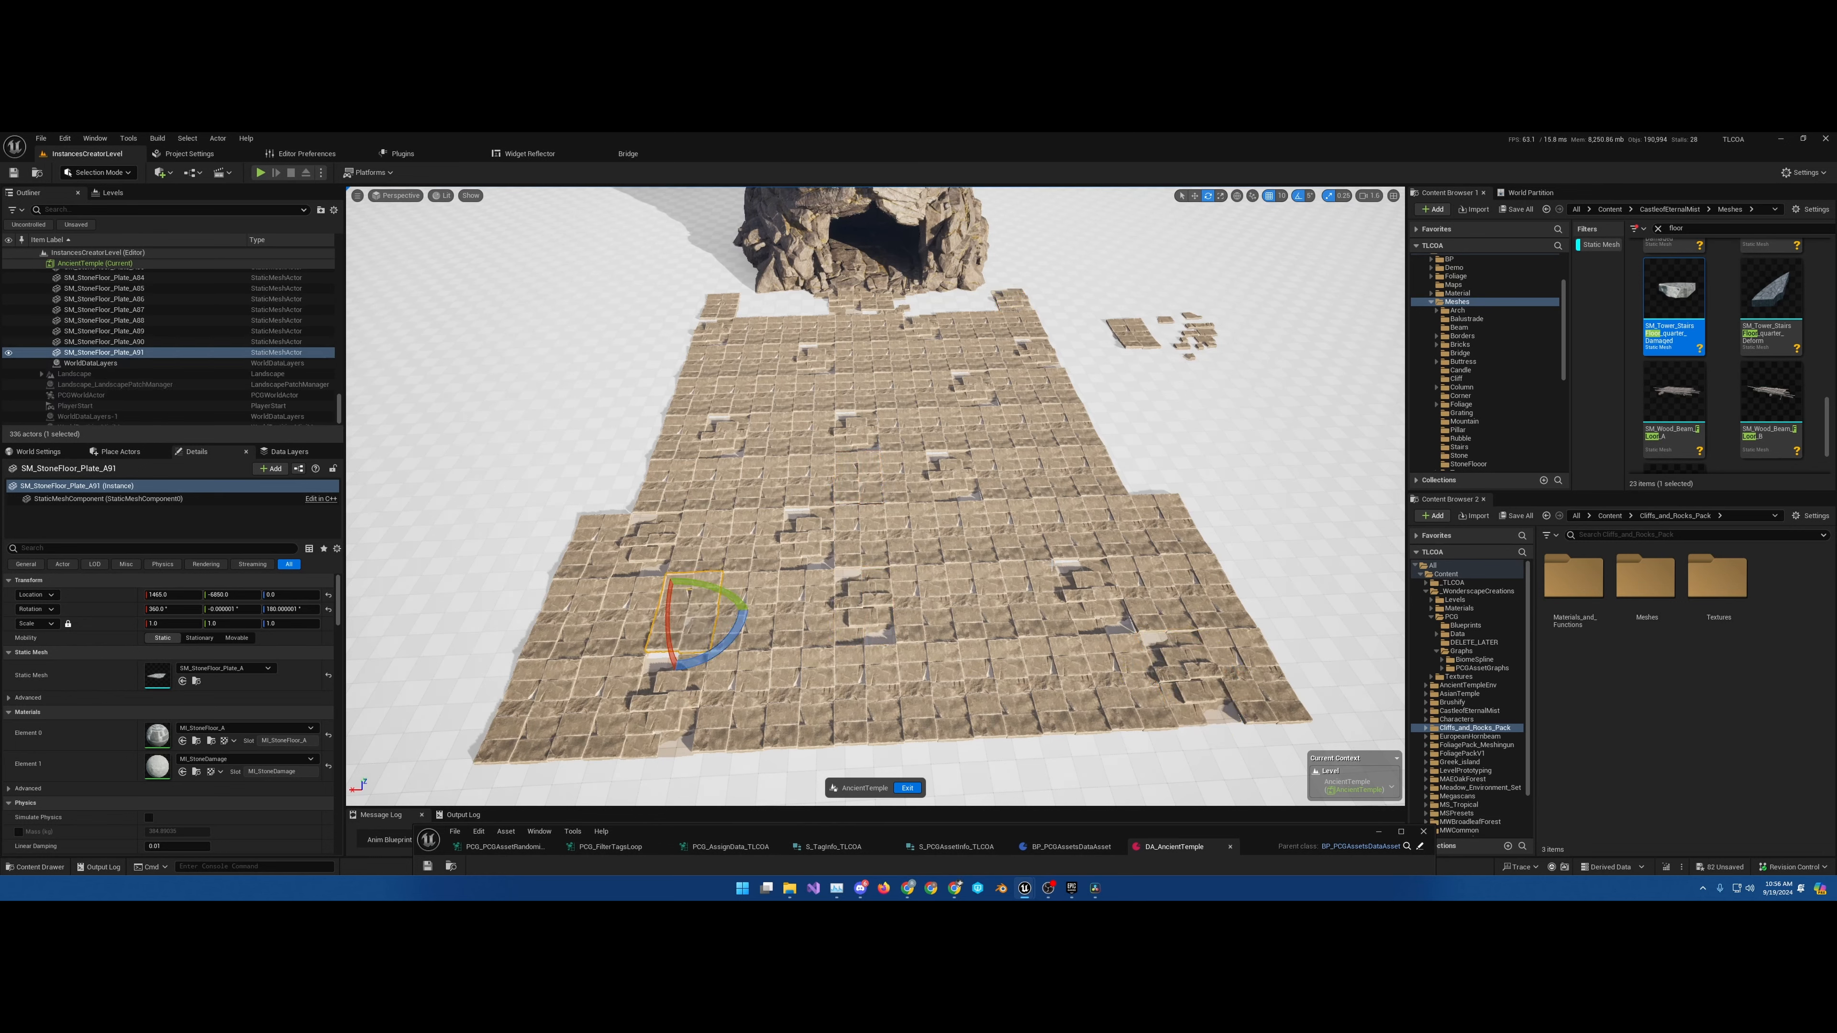
click(959, 477)
drag(995, 505, 933, 513)
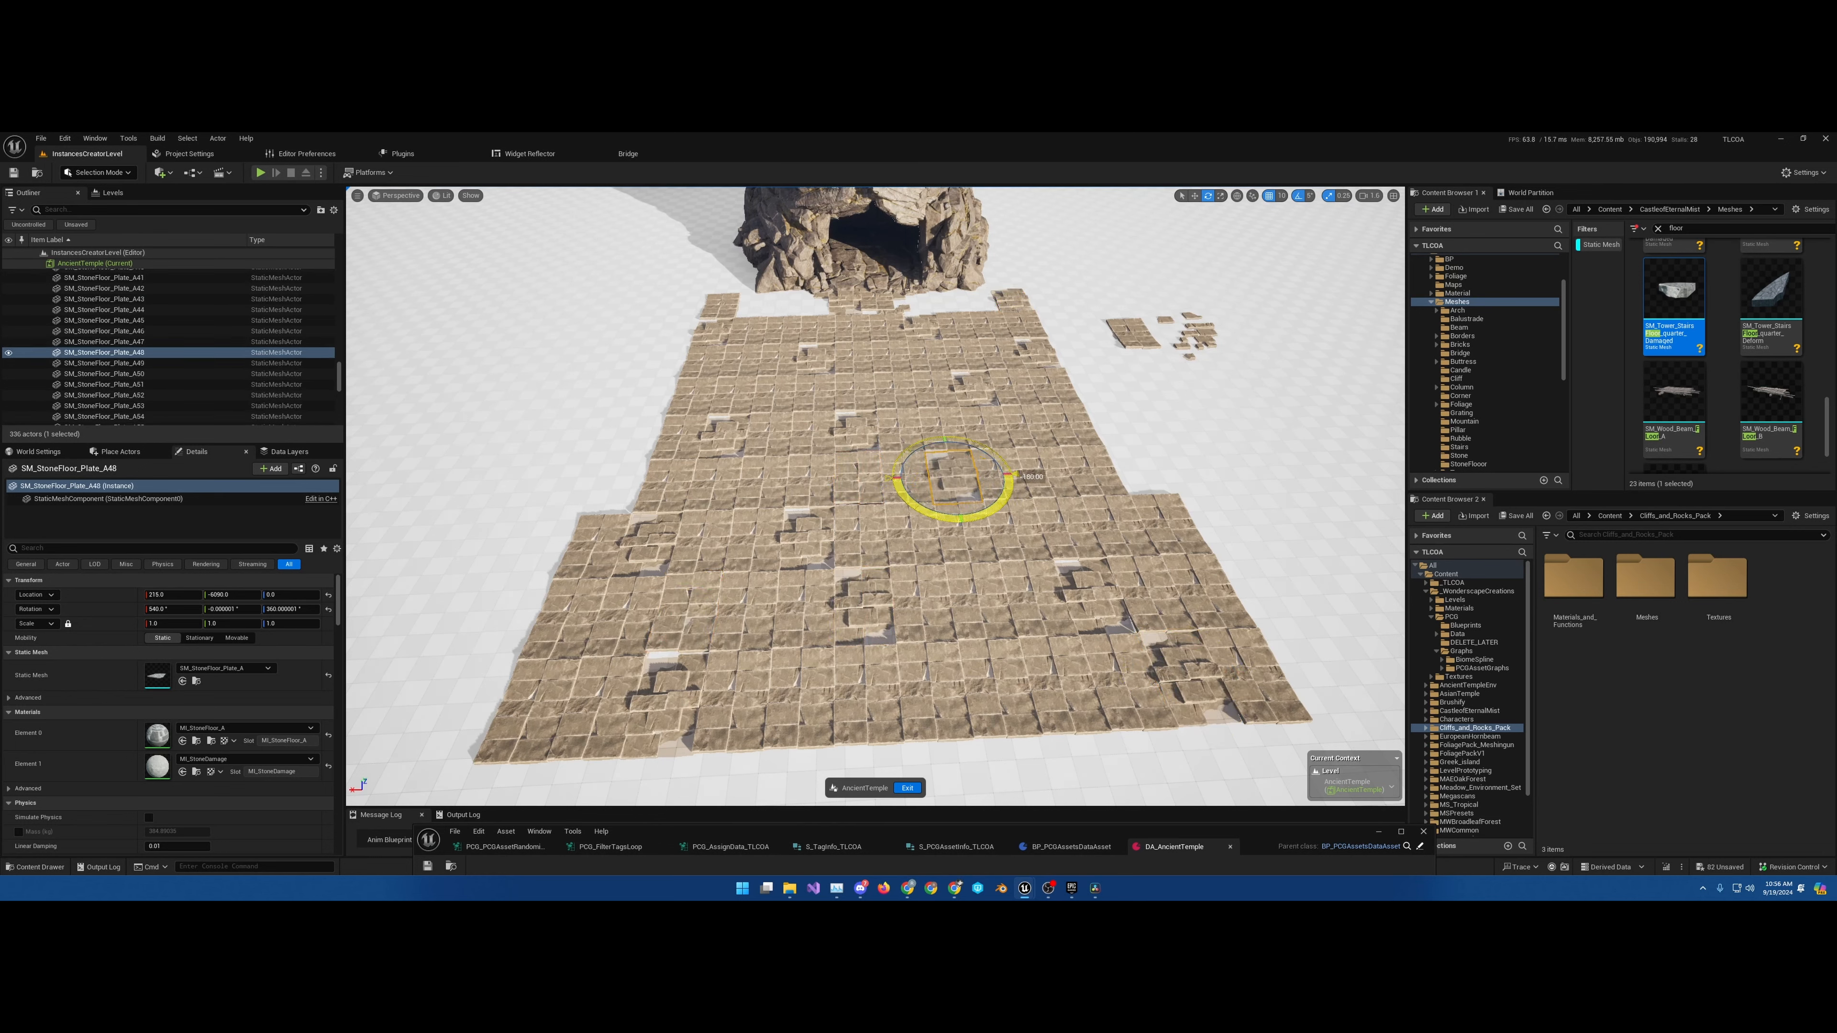
Select six plates scattered across the courtyard and delete them to open gaps in the floor
ctrl+click(861, 388)
ctrl+click(912, 535)
ctrl+click(810, 483)
ctrl+click(715, 486)
ctrl+click(1048, 602)
key(Delete)
Delete more plates along the courtyard's side and in the rows near the cave
click(1031, 427)
ctrl+click(1166, 525)
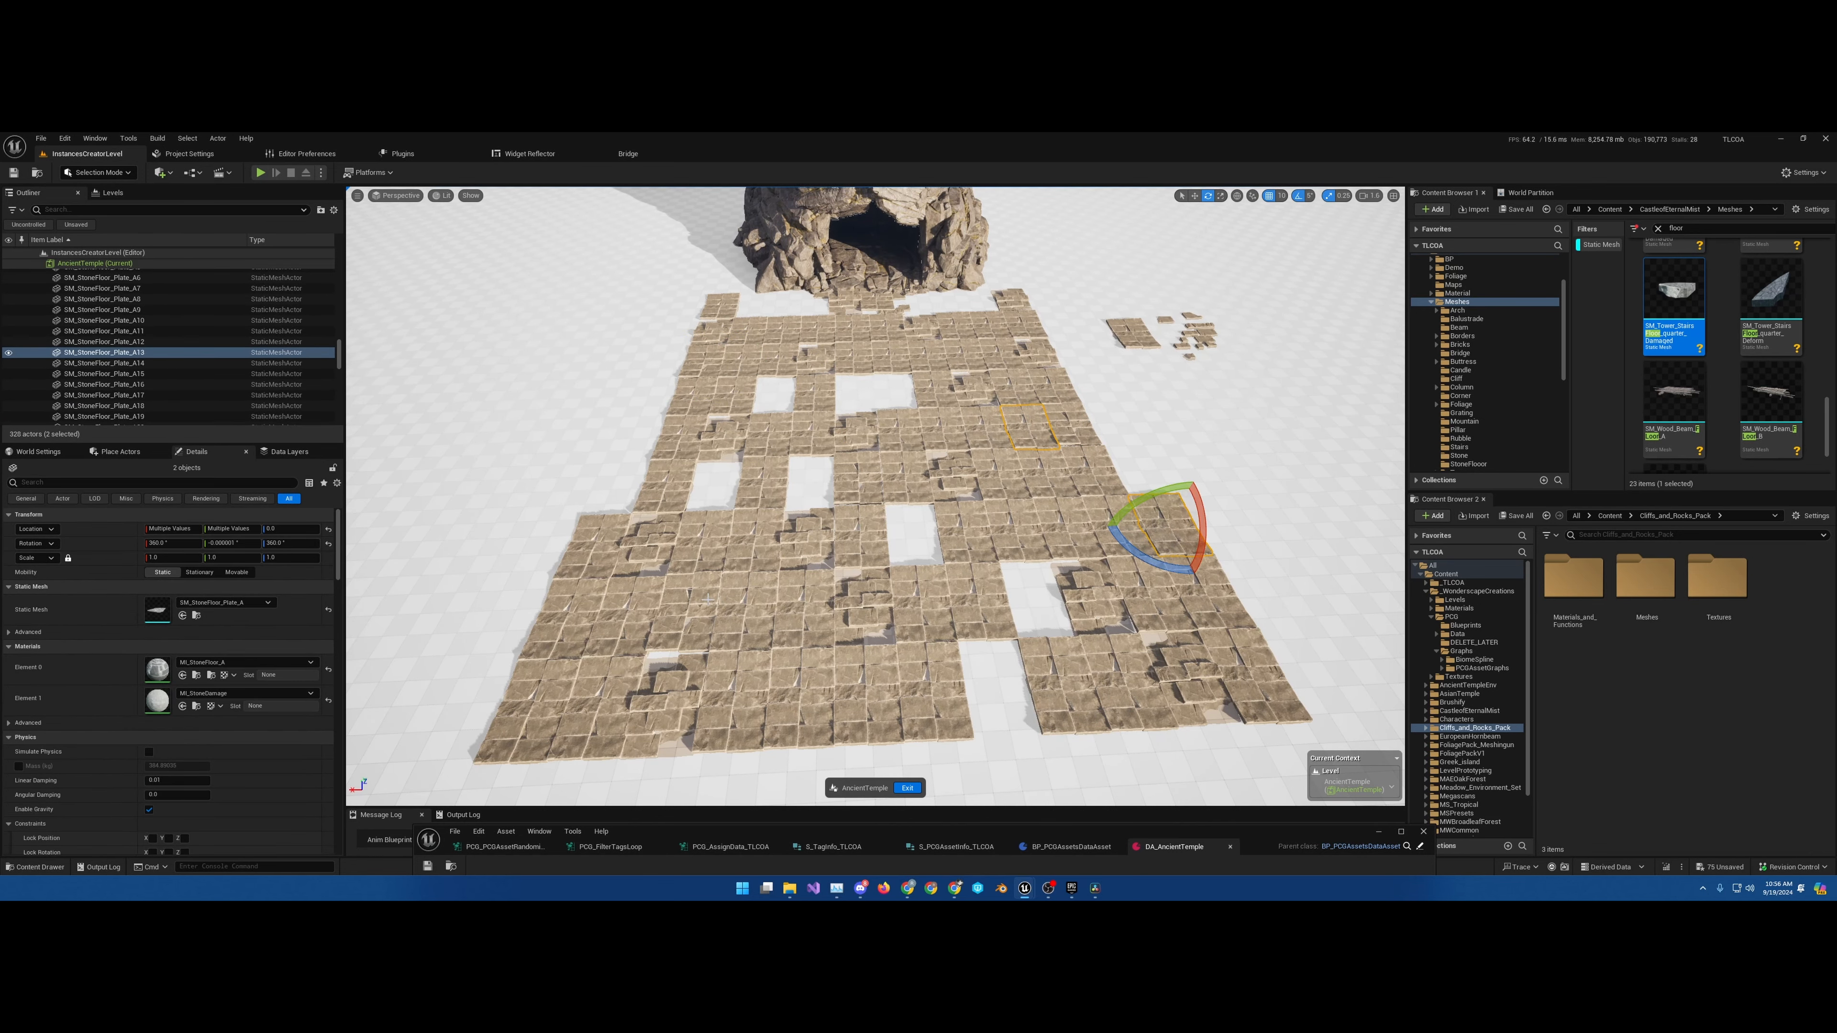
ctrl+click(895, 355)
key(Delete)
click(854, 329)
key(Delete)
click(966, 354)
key(Delete)
Rotate two plates in the narrow courtyard section and delete two neighbouring ones to make its edge uneven
click(929, 355)
drag(894, 383, 876, 378)
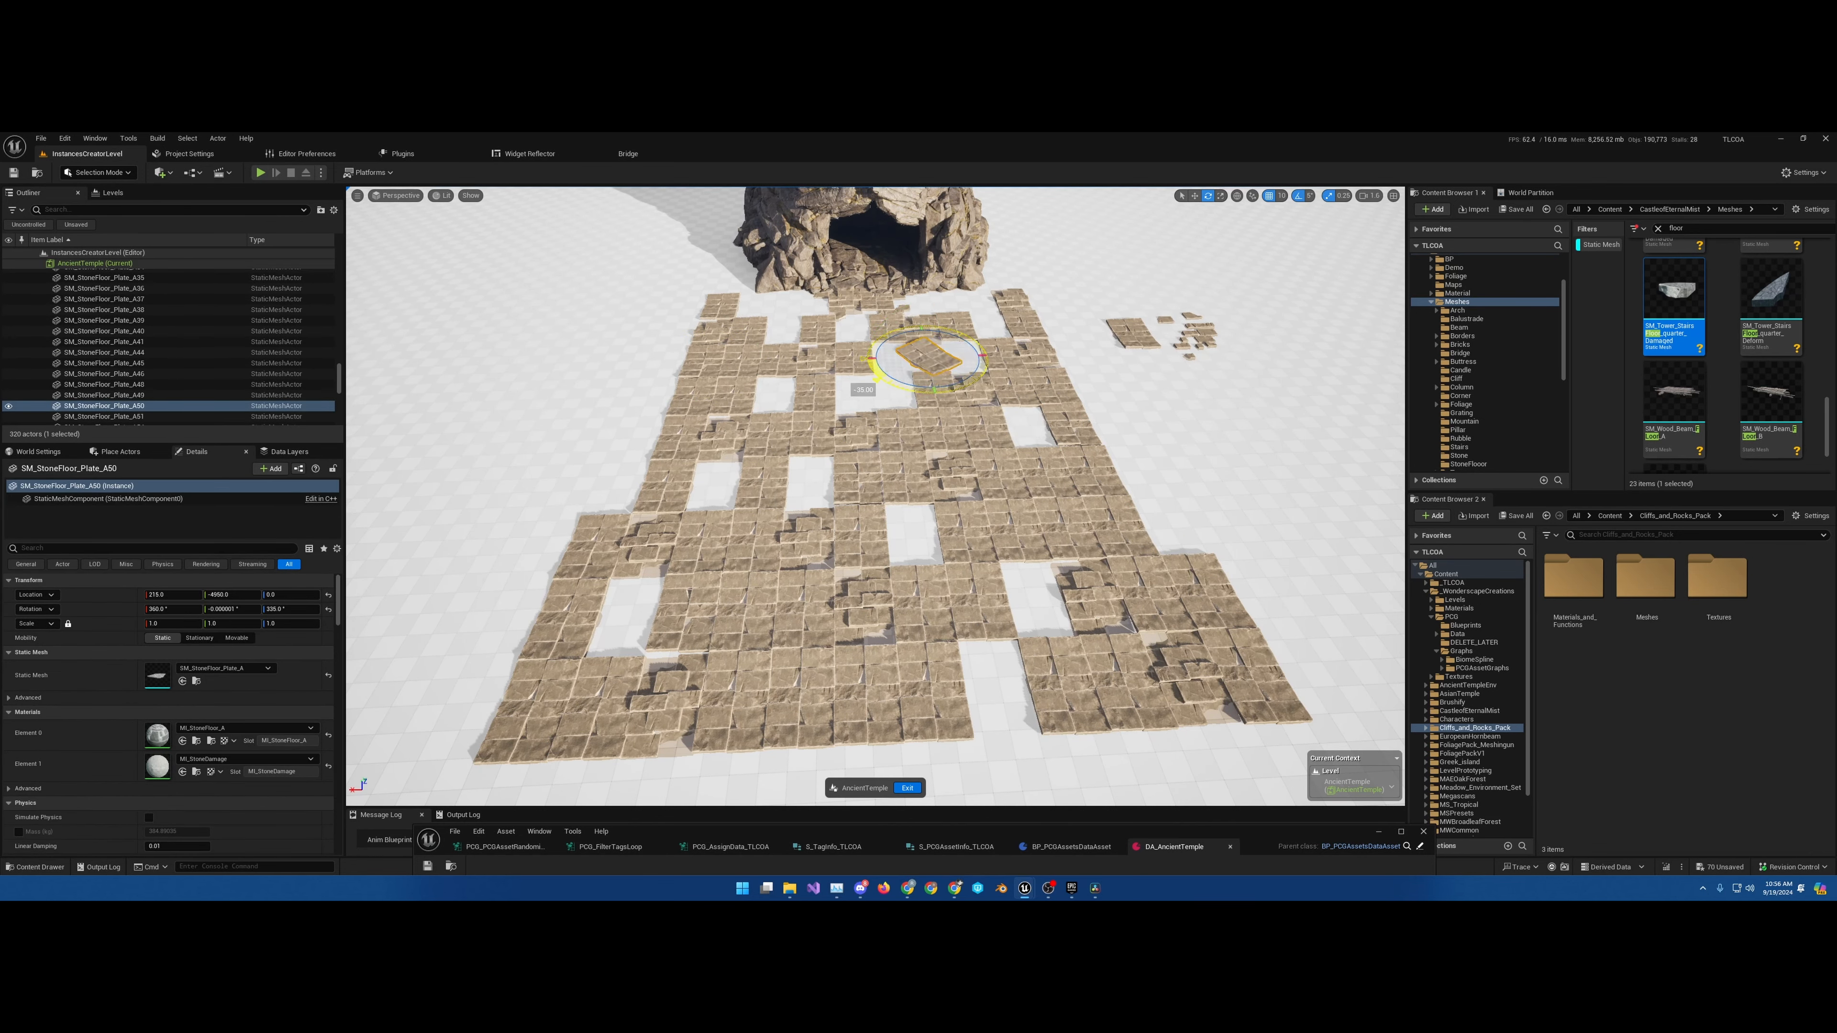
click(1091, 469)
key(Delete)
click(1046, 471)
drag(1005, 504, 982, 474)
click(984, 431)
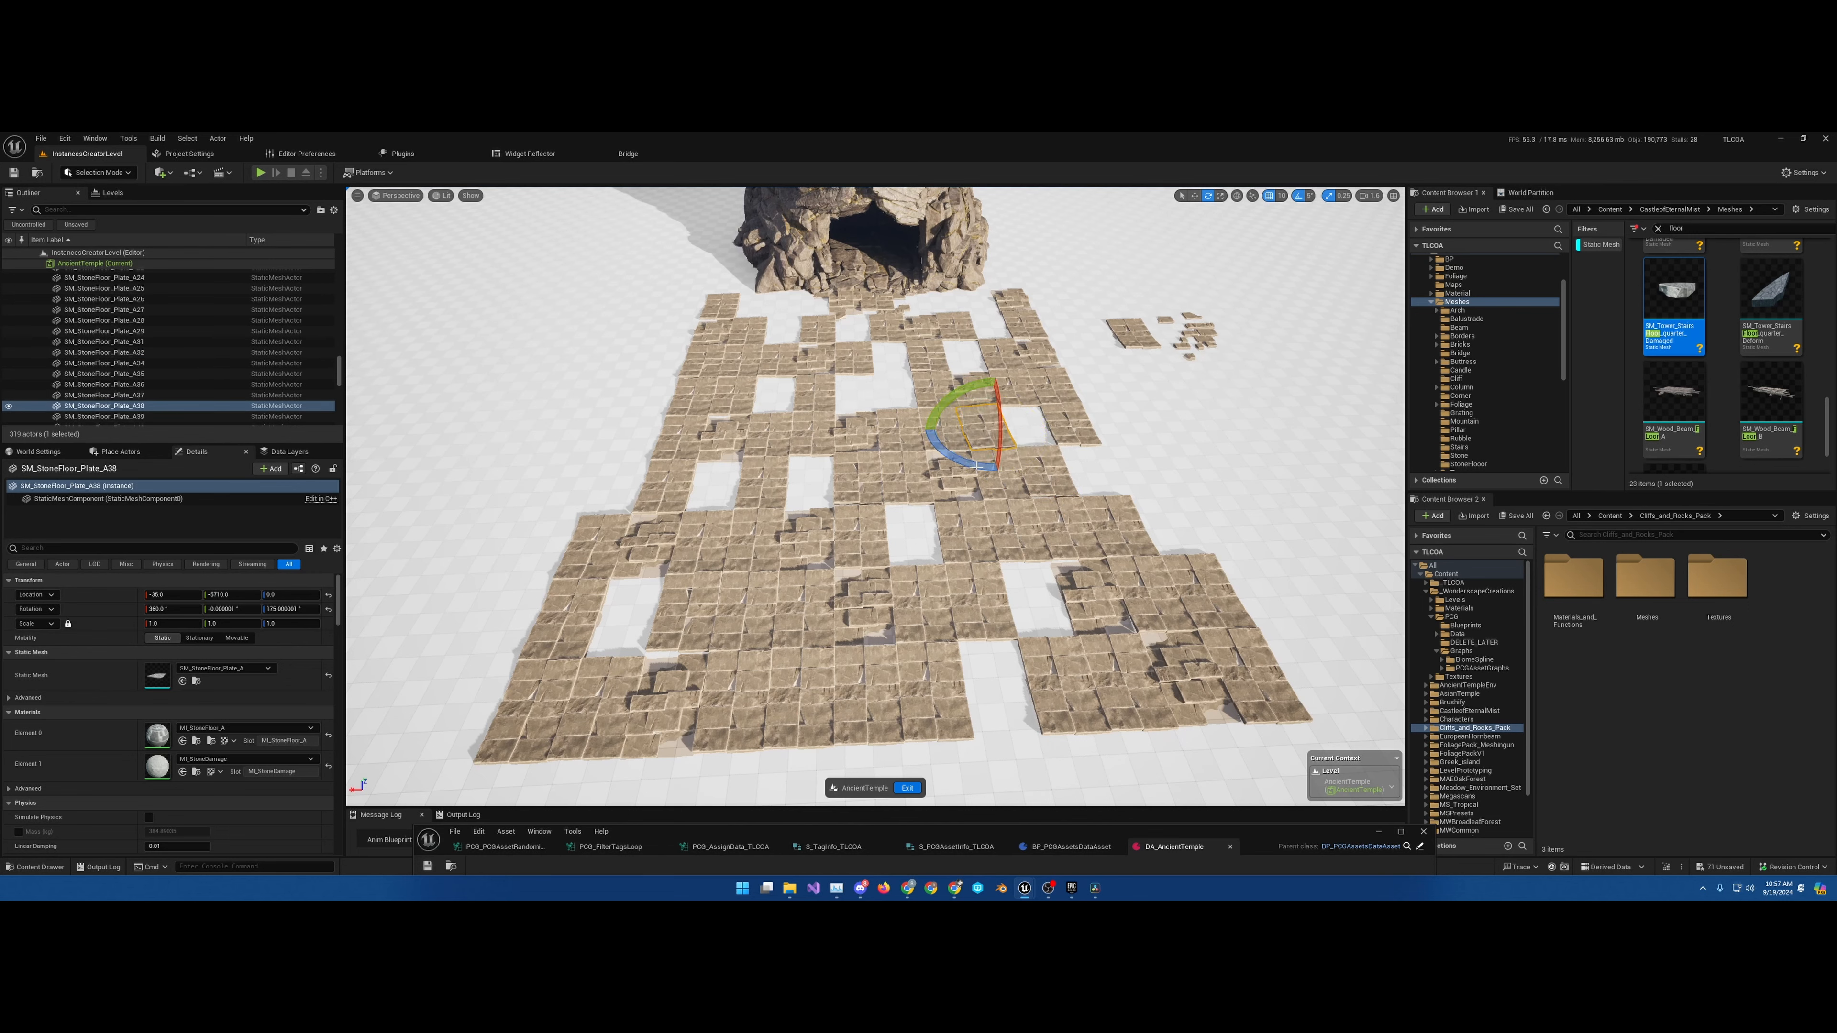
key(Delete)
Rotate a central front plate and one on the front side wing, and delete a plate between the sections
click(929, 602)
drag(894, 634, 875, 615)
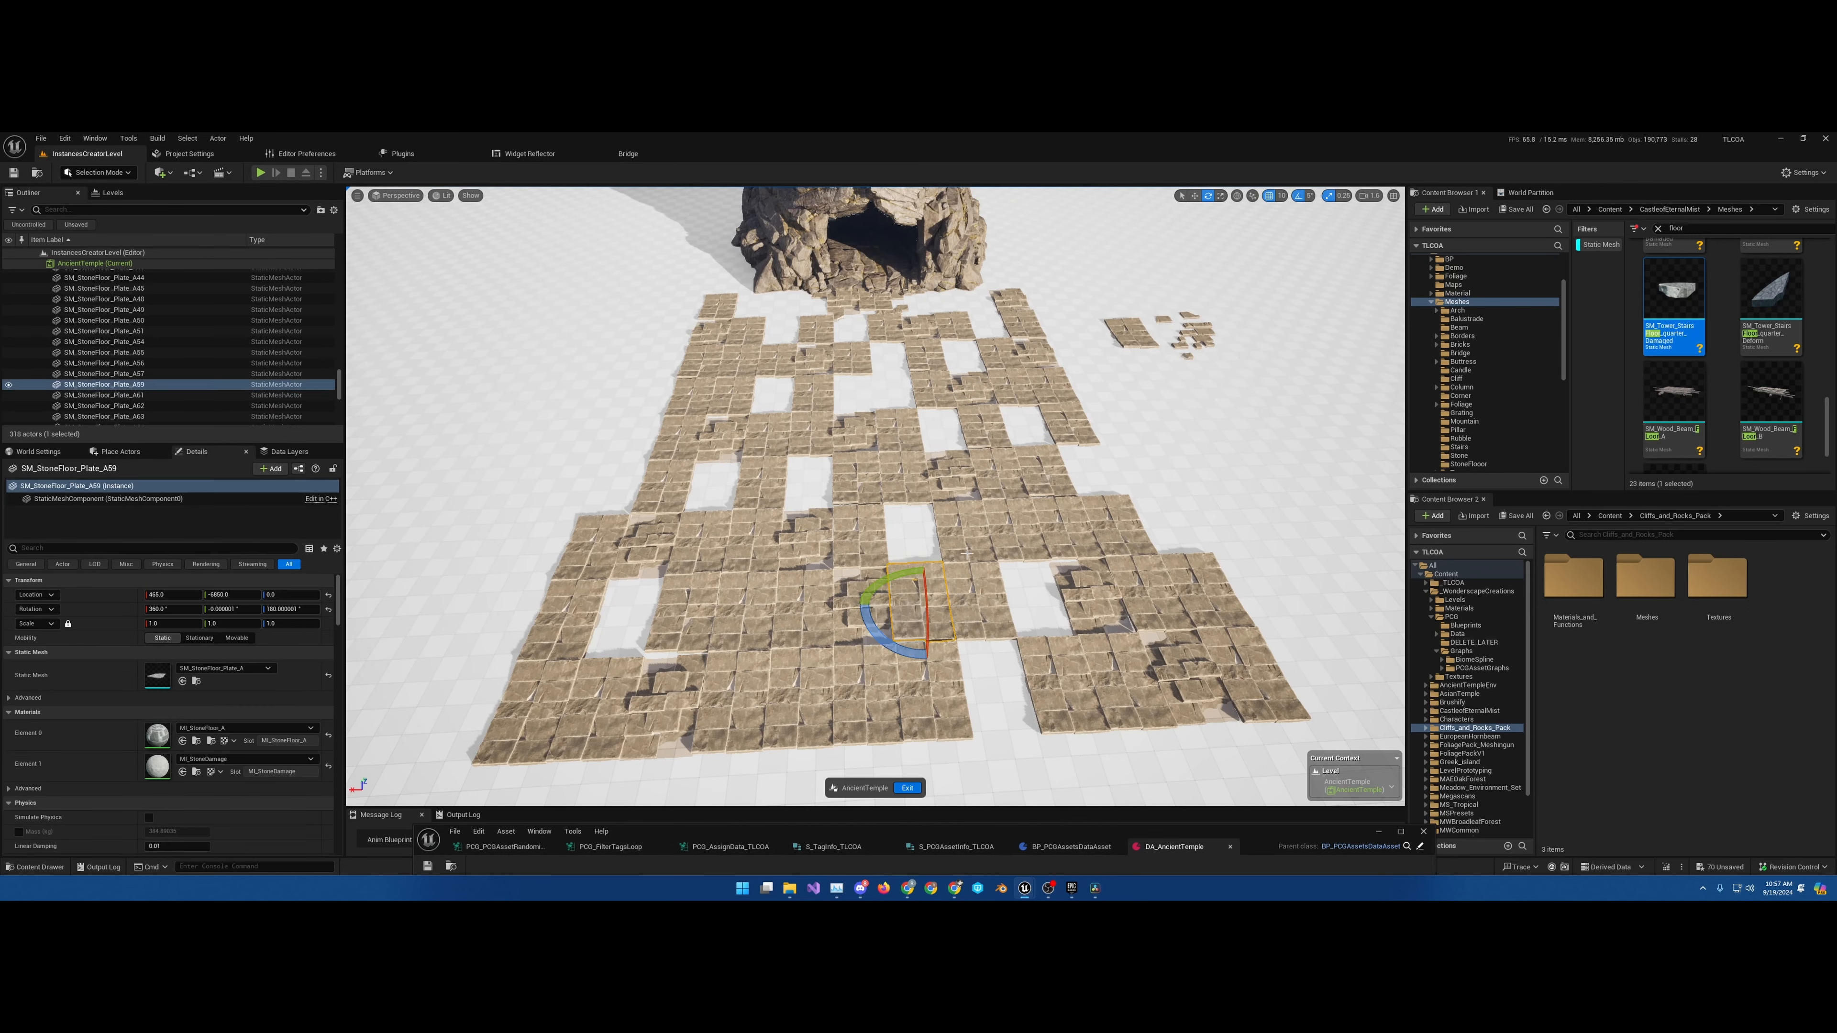
click(1009, 534)
key(Delete)
click(1117, 534)
click(1215, 591)
drag(1166, 627, 1247, 629)
Delete a plate in the wide front section and the one diagonally in front of it in the front row
click(746, 612)
drag(713, 641, 796, 644)
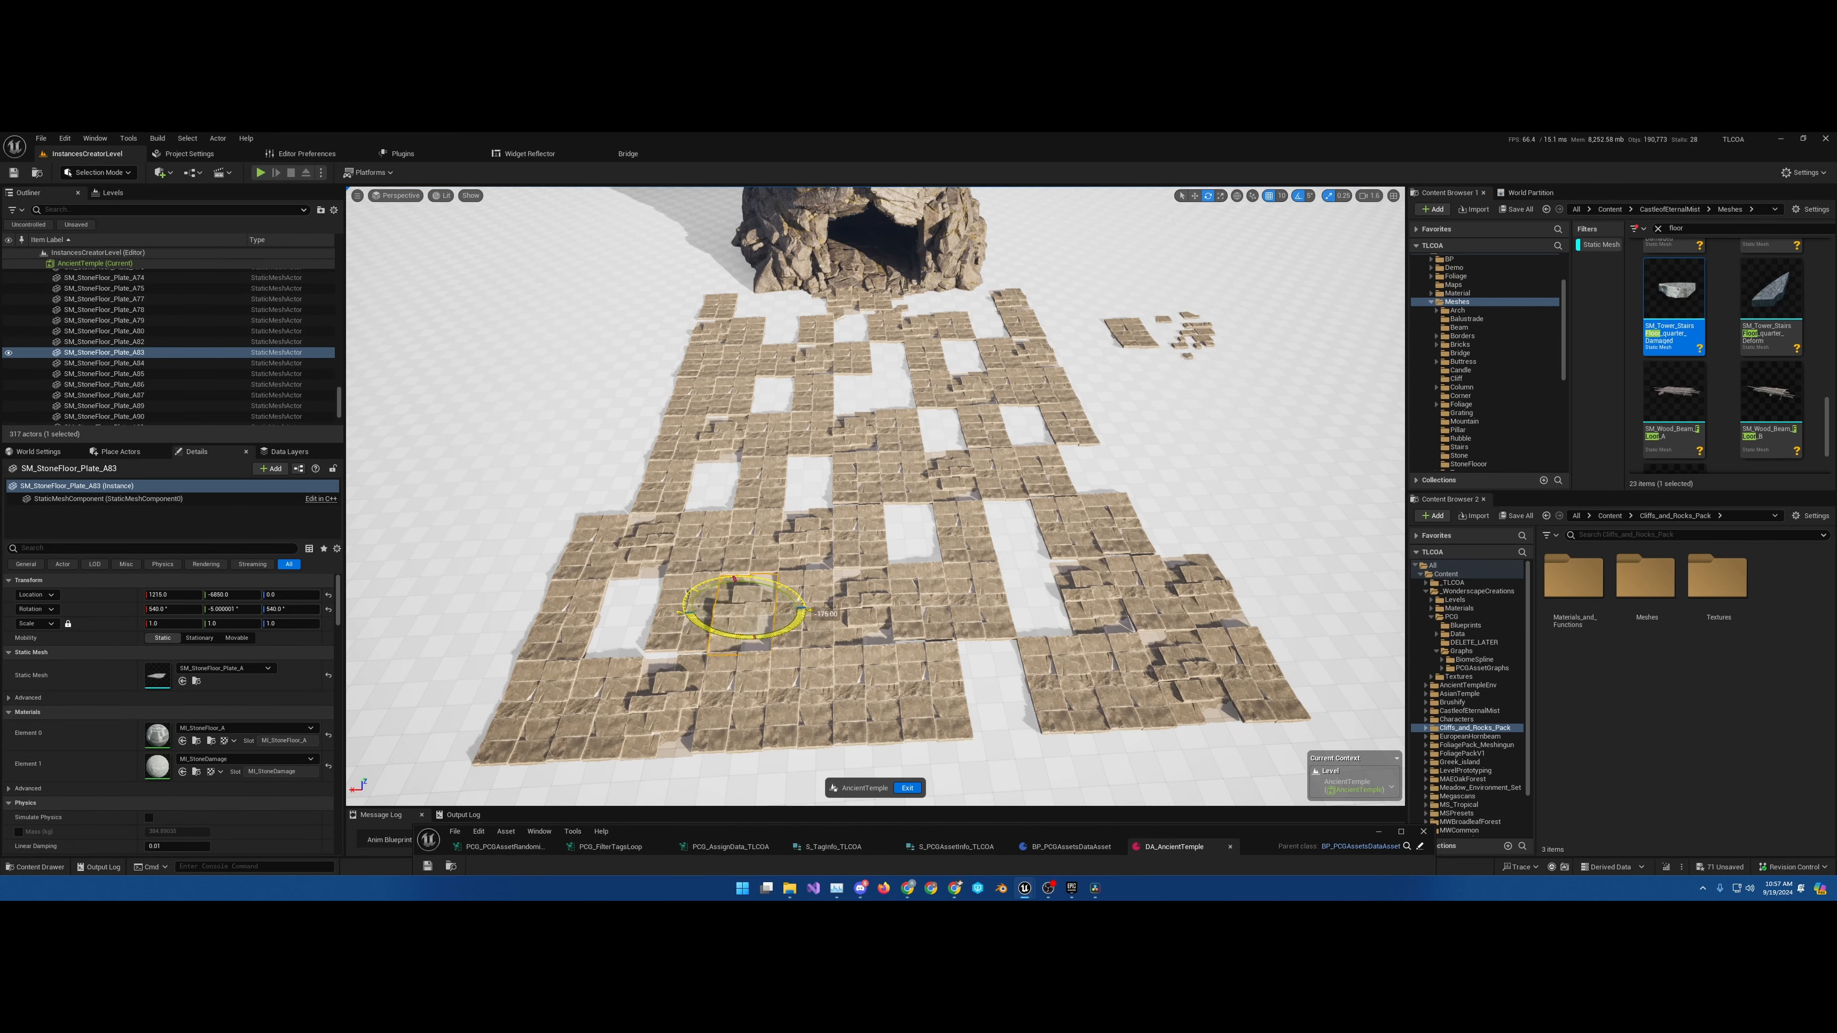
key(Delete)
click(803, 701)
key(Delete)
Rotate one plate of the front row and delete two plates on either side of the section near the cave
click(697, 397)
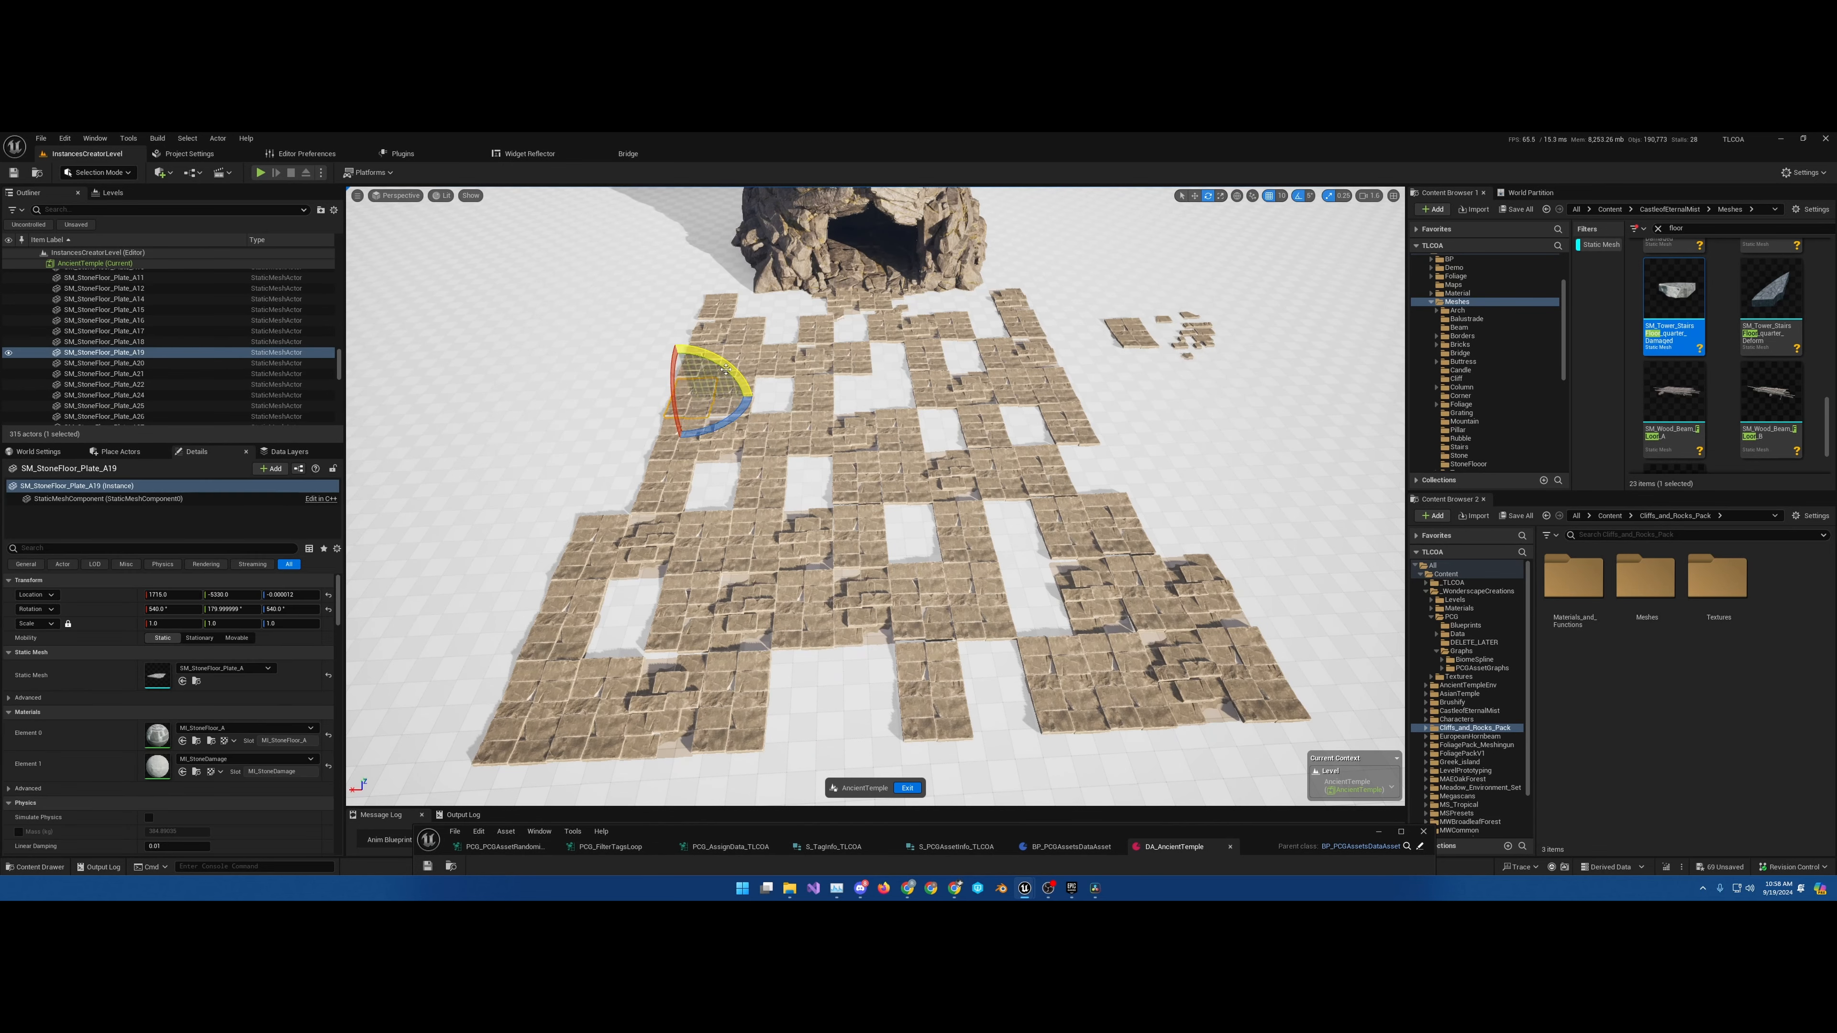
click(752, 626)
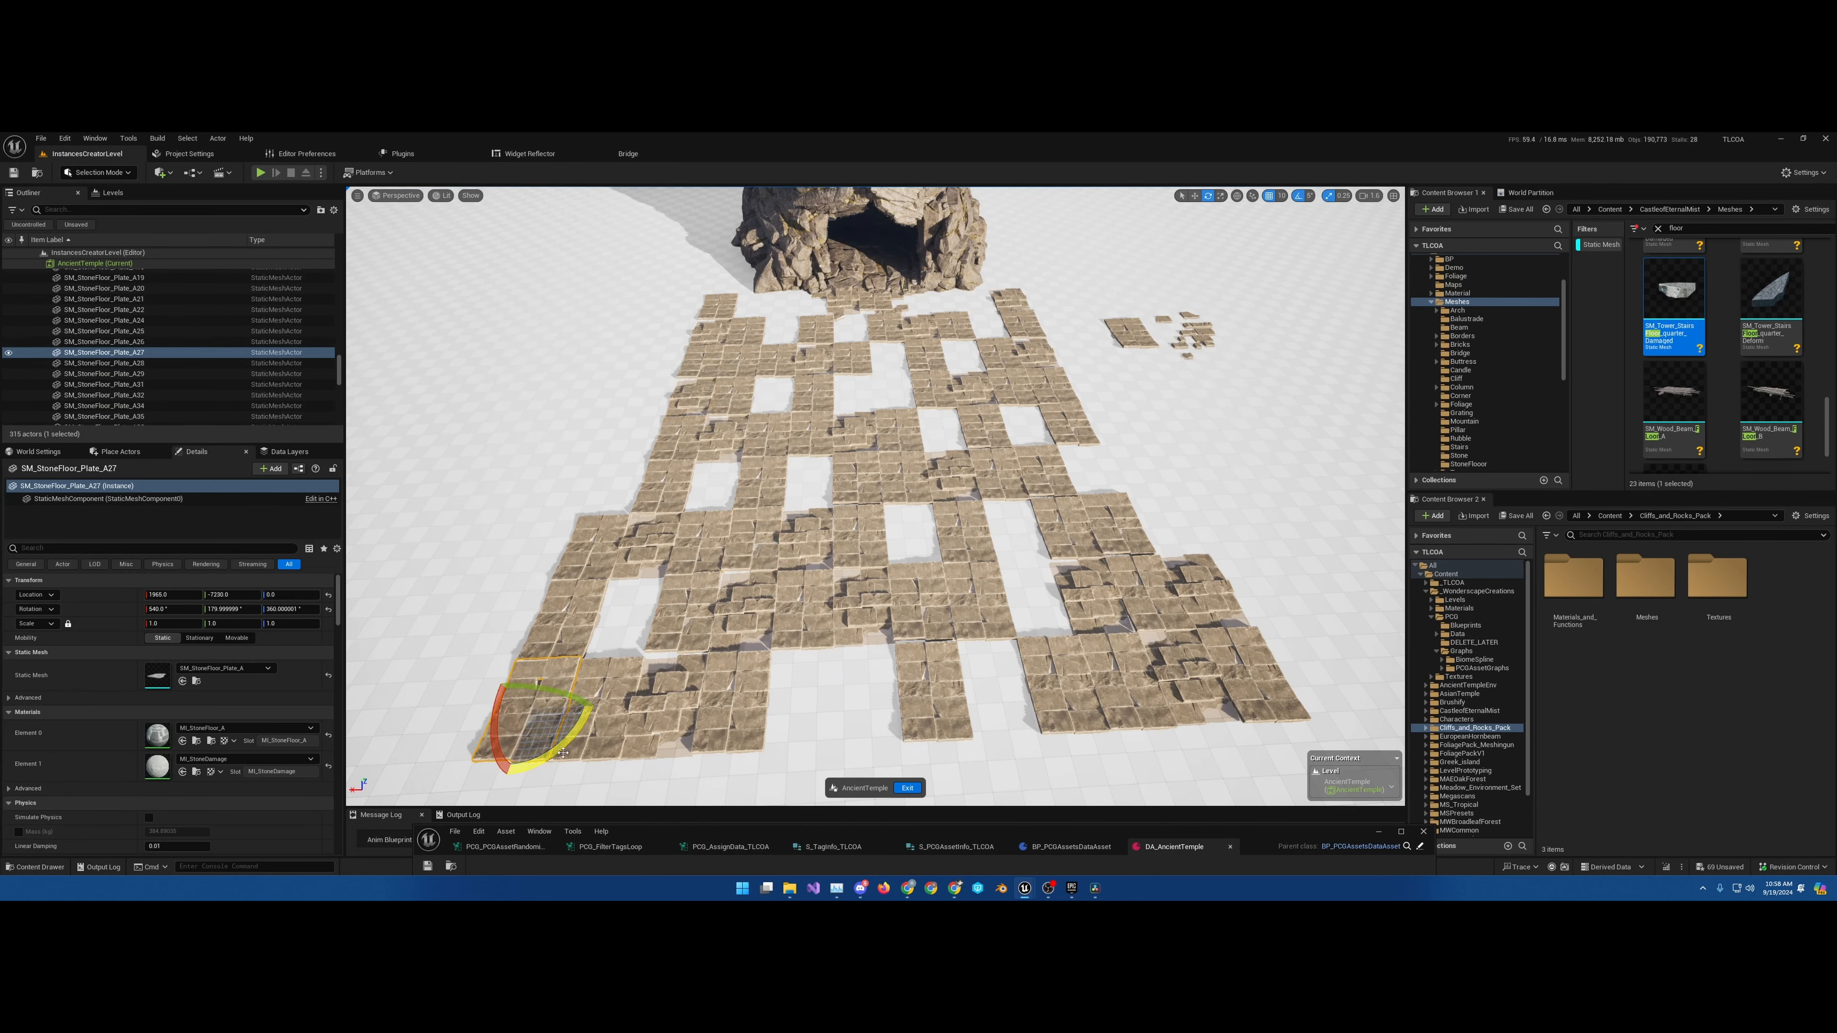
click(1049, 706)
drag(1030, 726, 1114, 730)
click(746, 364)
key(Delete)
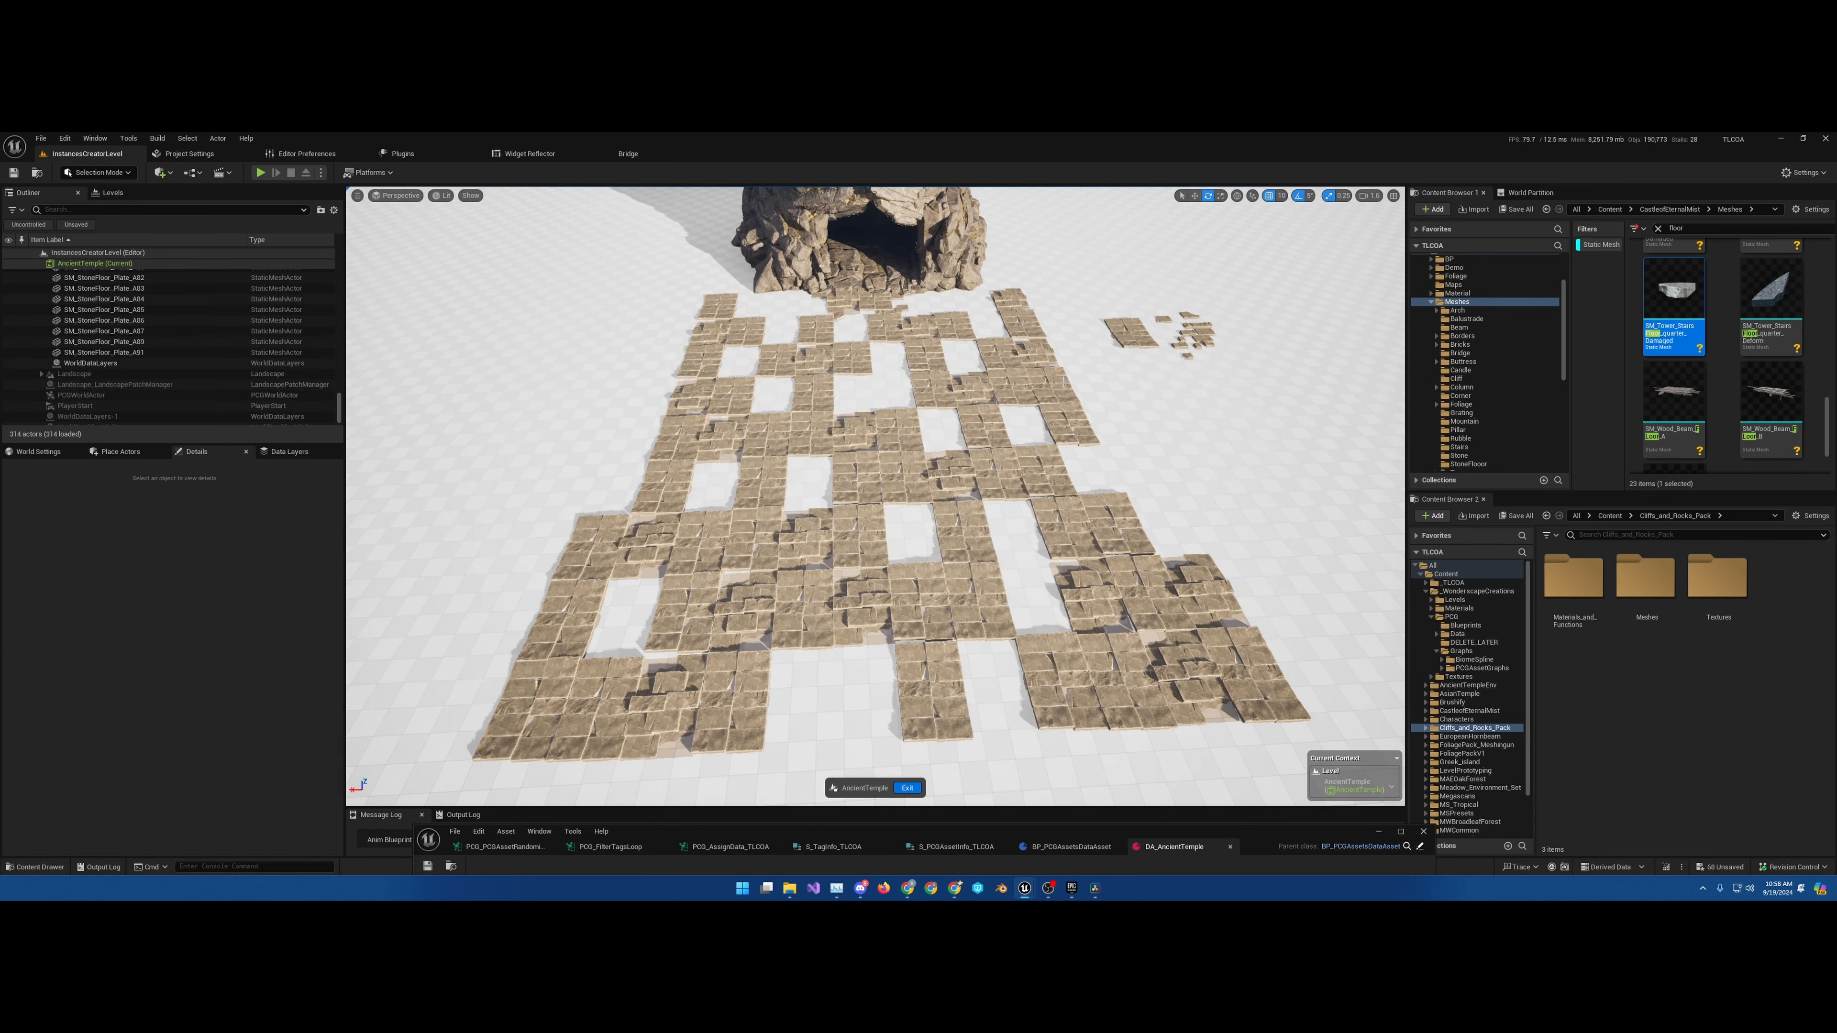
click(1055, 386)
key(Delete)
Place copies of a damaged slab and the StoneFloor_A piece next to the sample block of loose floor pieces
click(973, 538)
click(1064, 517)
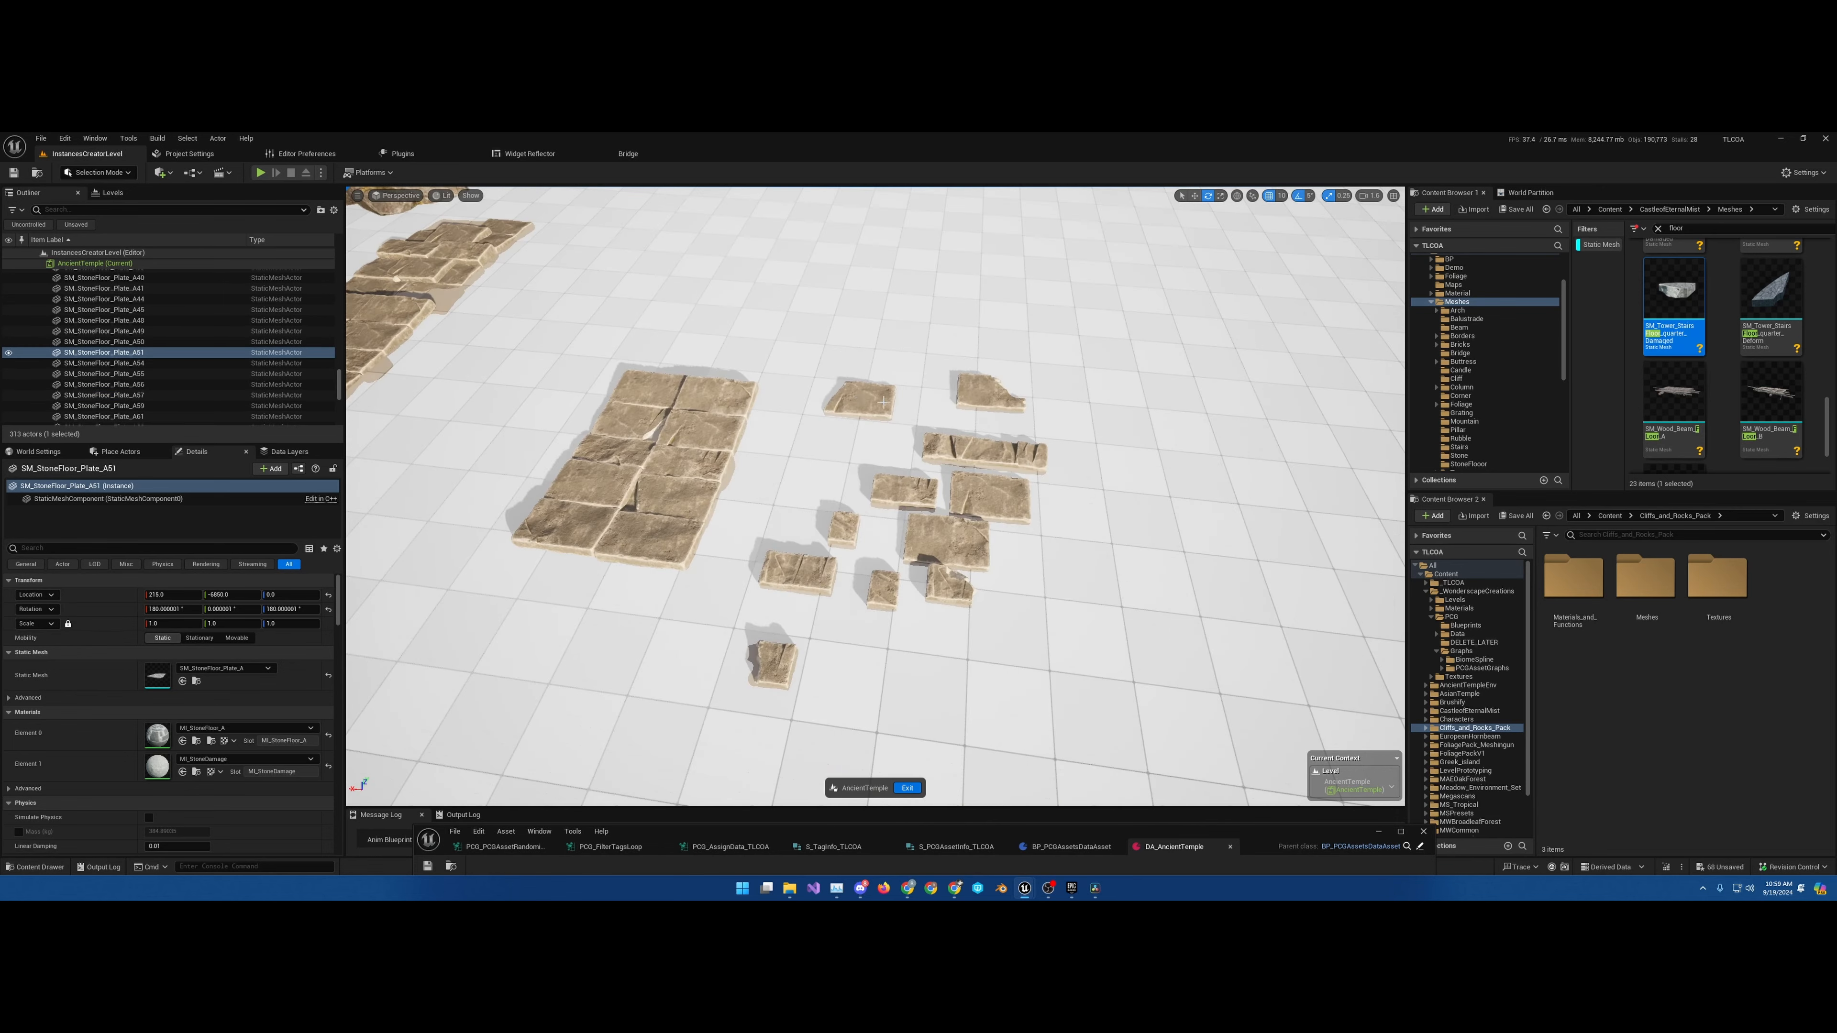
click(860, 289)
key(w)
scroll(1097, 311, up, 5)
alt+drag(1132, 436, 910, 505)
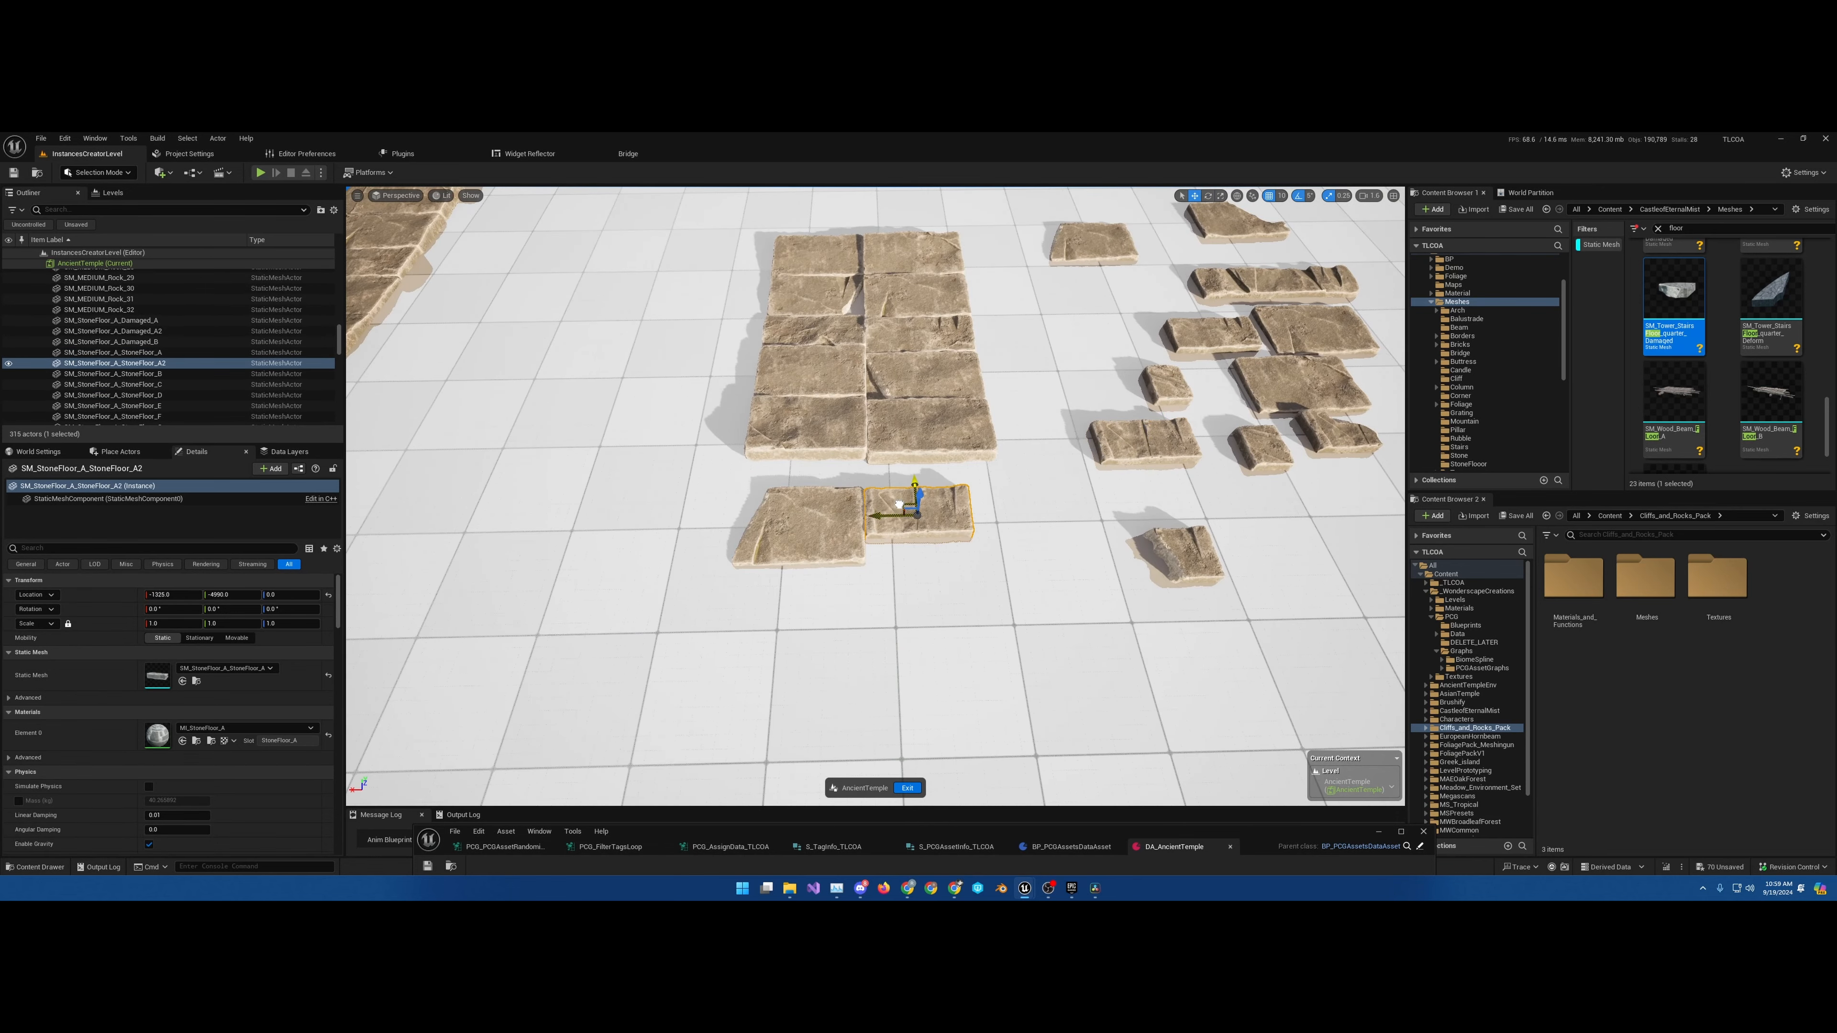
Try fitting a copy of the A_Damaged_B piece beside the copied StoneFloor_A piece
click(1186, 554)
alt+drag(1168, 547, 962, 549)
right_drag(962, 548, 969, 547)
key(e)
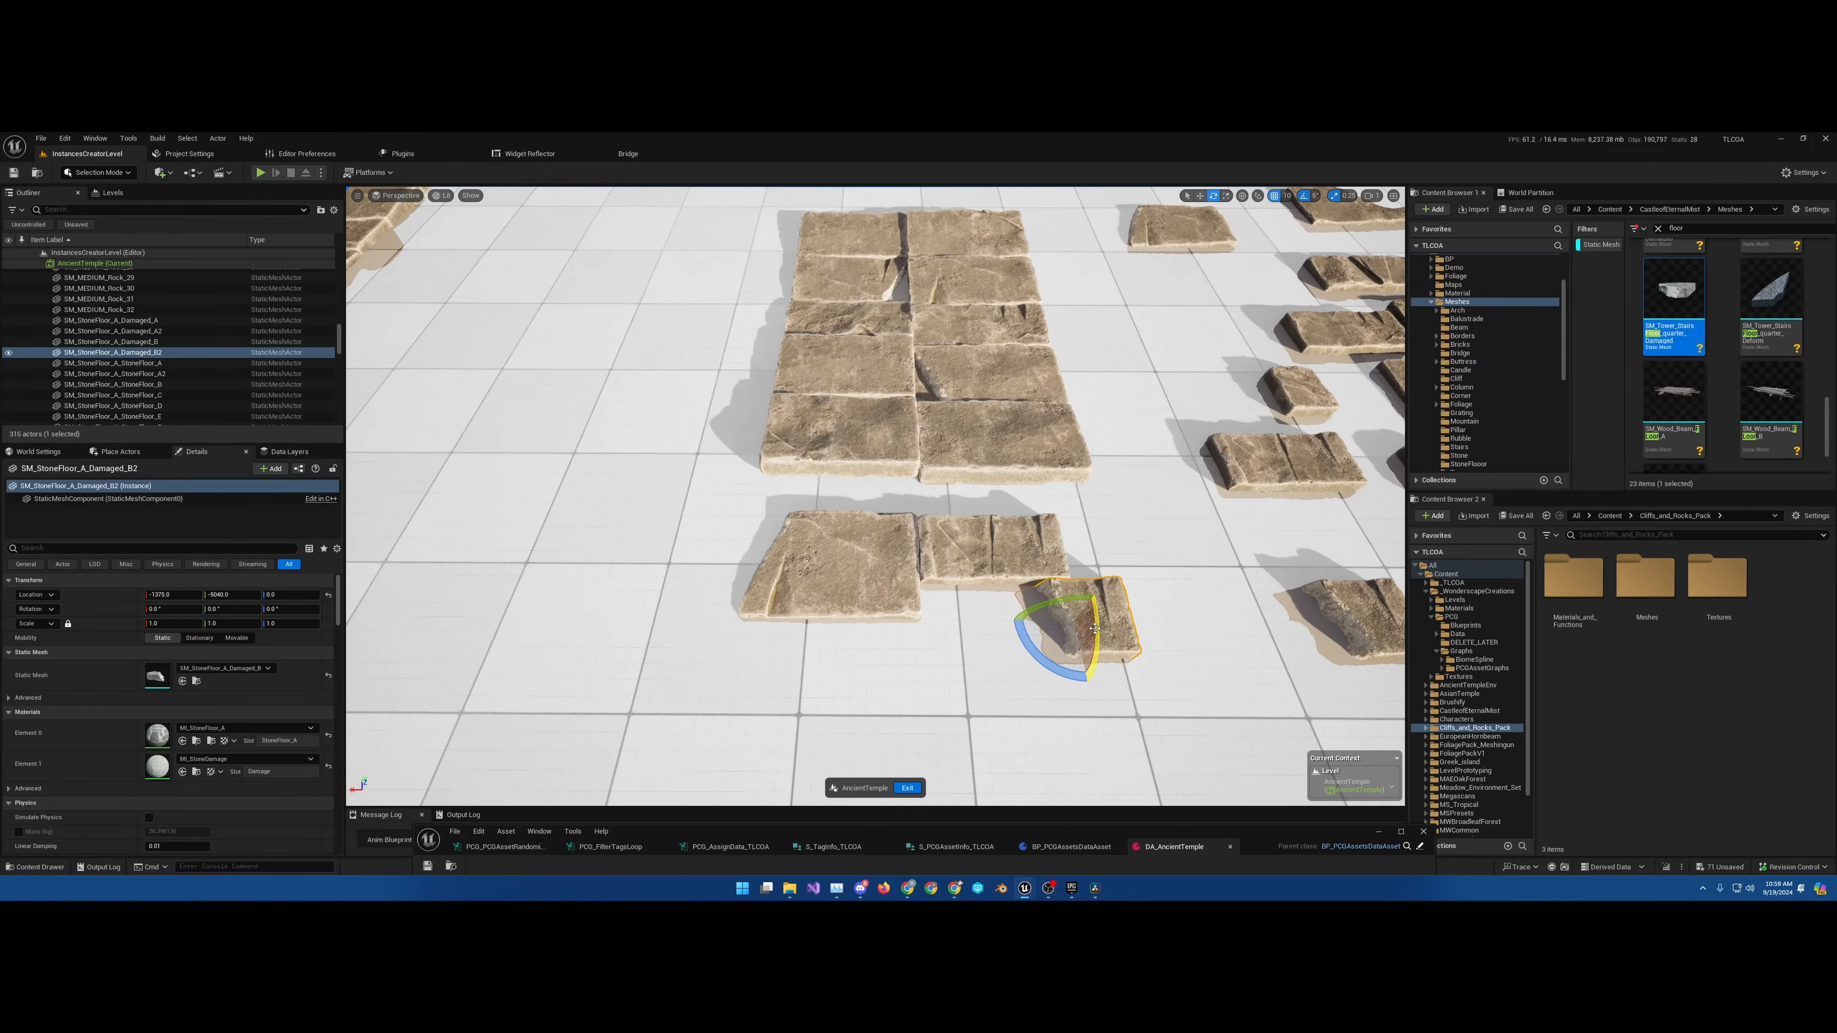
drag(1046, 655, 1143, 662)
right_drag(1143, 662, 1071, 694)
key(w)
Select the copied floor pieces and move them closer to the sample block
click(781, 522)
shift+click(637, 500)
drag(573, 469, 611, 421)
right_drag(611, 421, 625, 412)
drag(578, 399, 604, 373)
mouse_move(604, 372)
right_down()
mouse_move(589, 355)
mouse_move(615, 348)
right_up()
key(w)
scroll(615, 347, down, 3)
Change the position grid snap size and nudge the damaged slab up against the sample block
click(1282, 196)
right_drag(875, 497, 824, 550)
click(1296, 237)
click(839, 553)
drag(852, 566, 752, 449)
right_drag(752, 449, 723, 405)
scroll(875, 497, down, 1)
Try fitting a copy of the A_Damaged_A piece, turned 180°, along the edge of the damaged slab
right_drag(875, 497, 940, 564)
click(1223, 373)
alt+drag(1231, 370, 603, 509)
right_drag(602, 508, 550, 521)
key(e)
drag(854, 501, 953, 454)
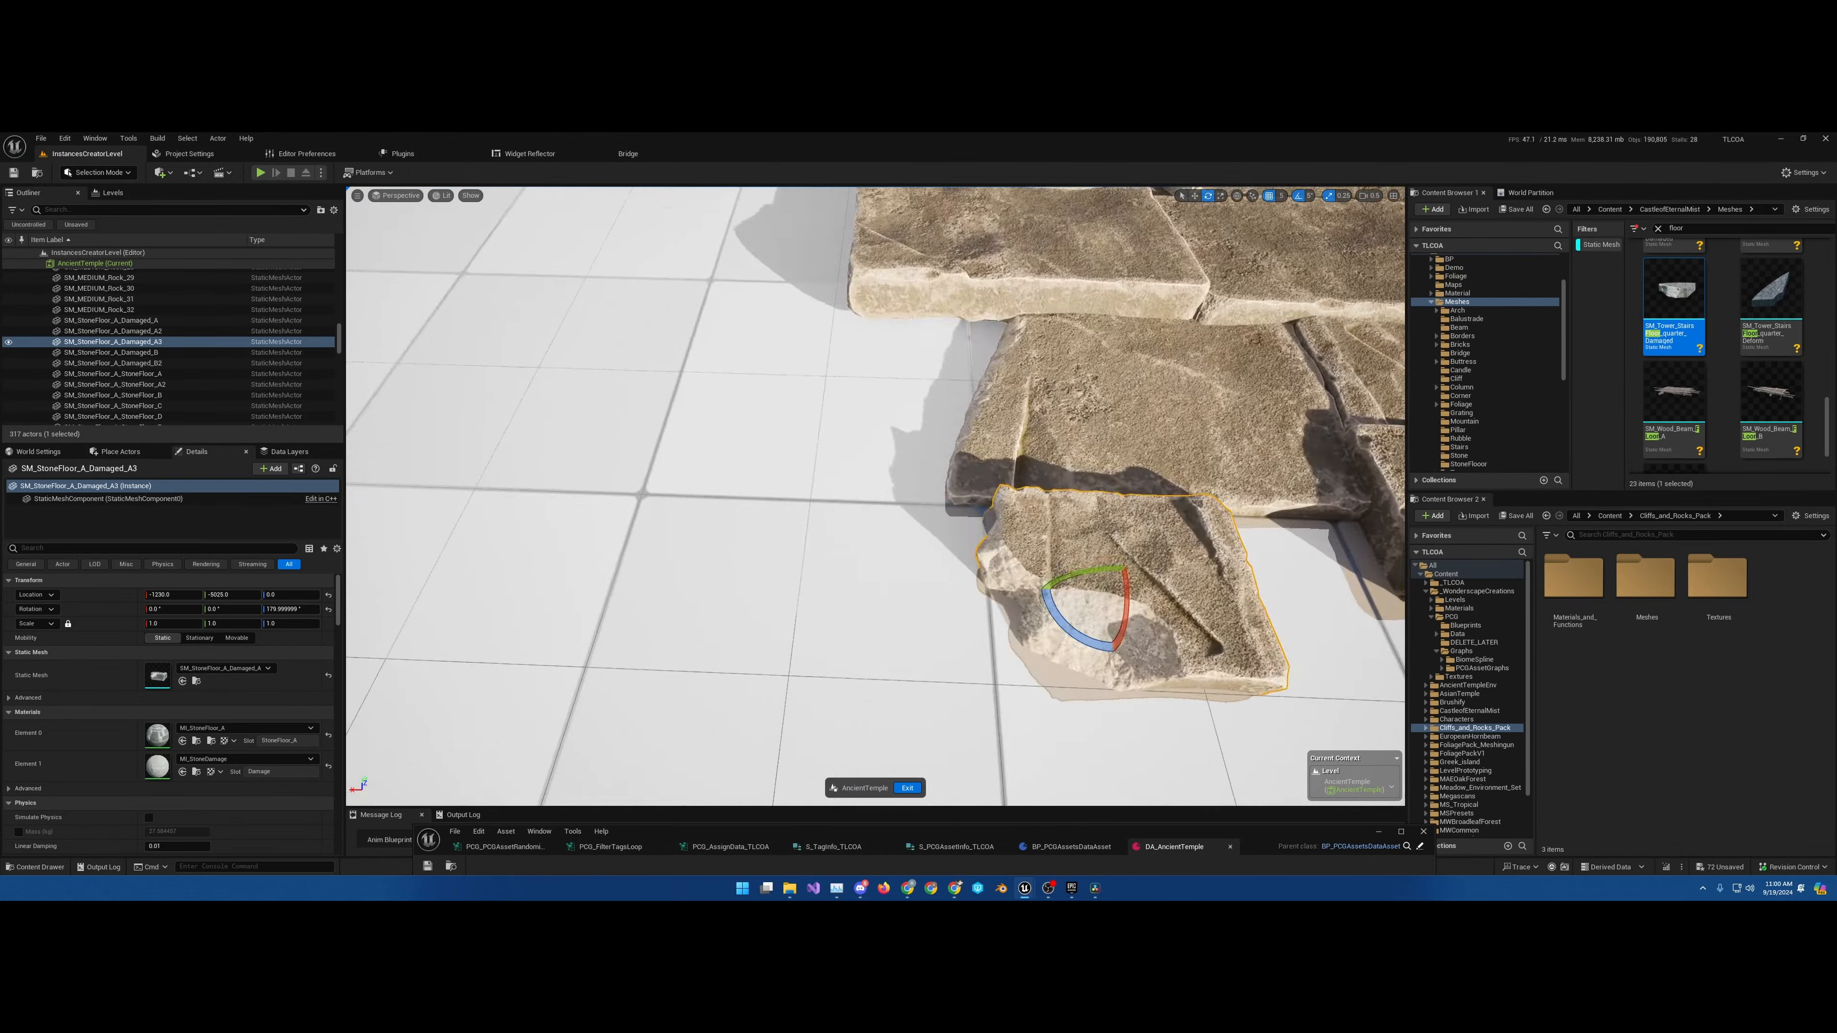
right_drag(875, 496, 962, 535)
key(w)
drag(884, 513, 914, 542)
right_drag(914, 542, 839, 521)
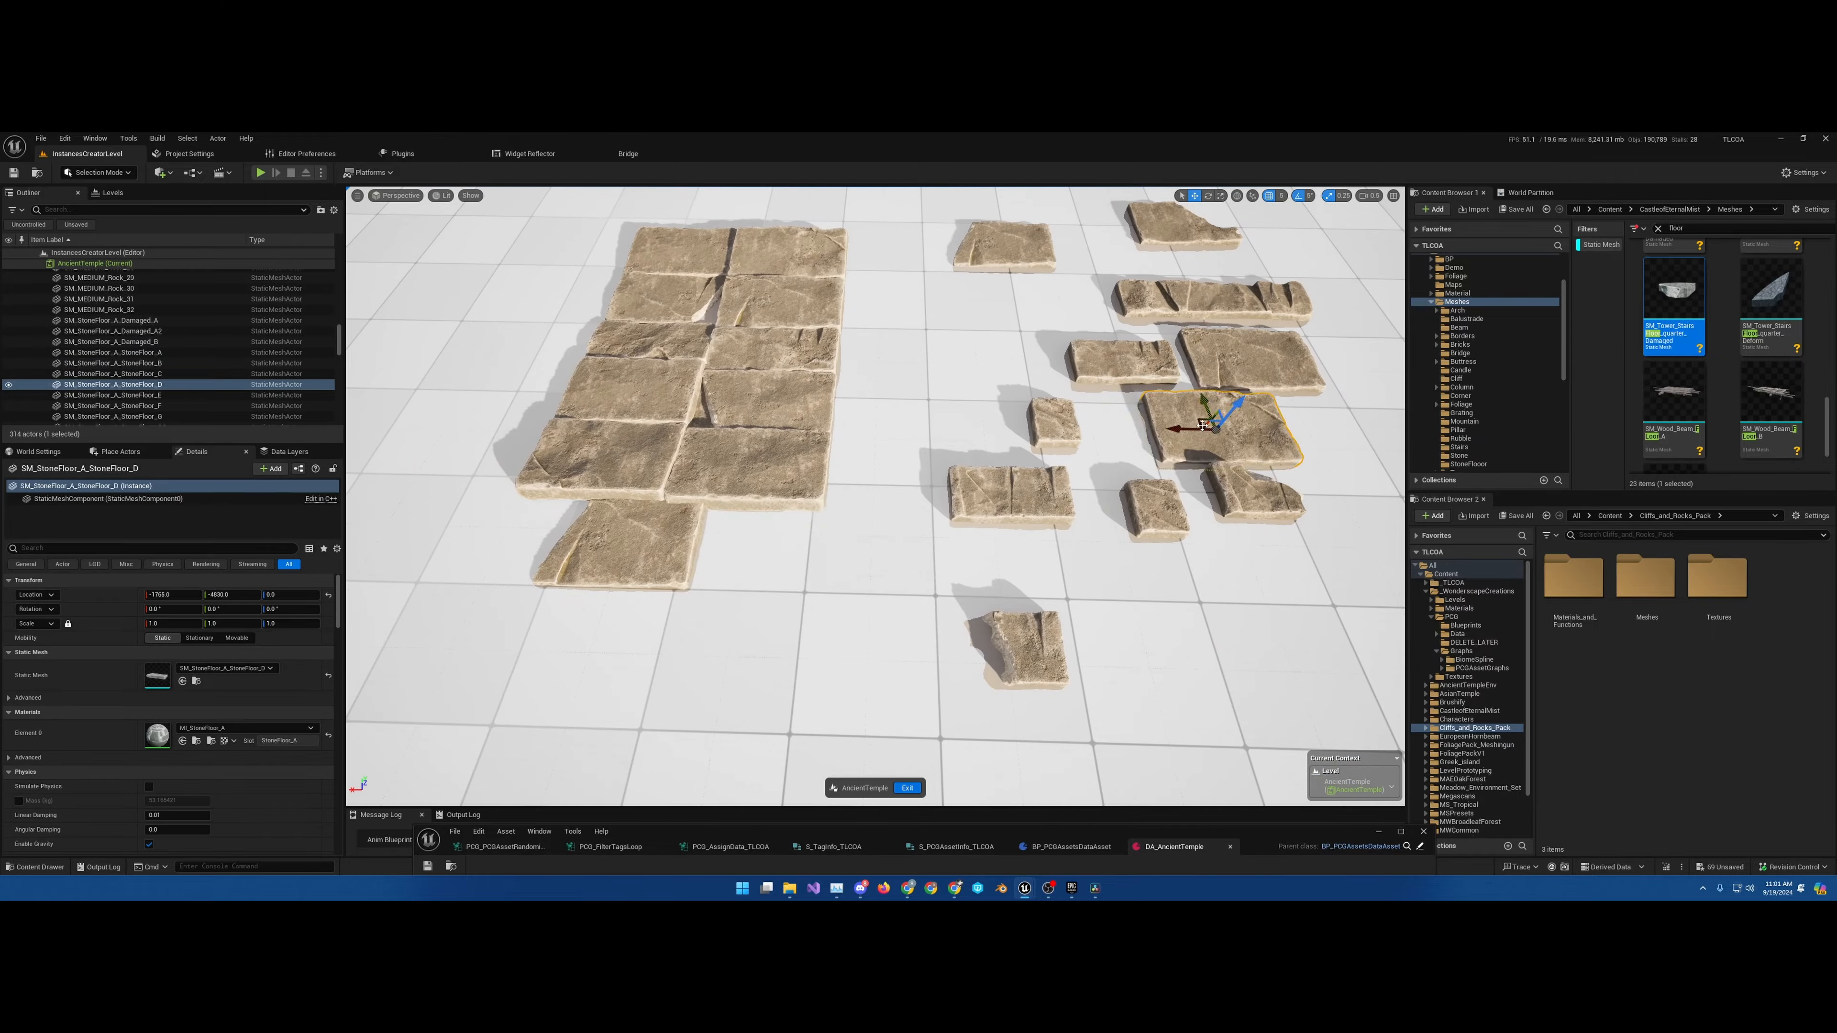
Select two slabs together and adjust their position so they line up with the neighbouring plates of the sample block
shift+click(760, 568)
right_drag(759, 568, 723, 561)
drag(851, 556, 811, 554)
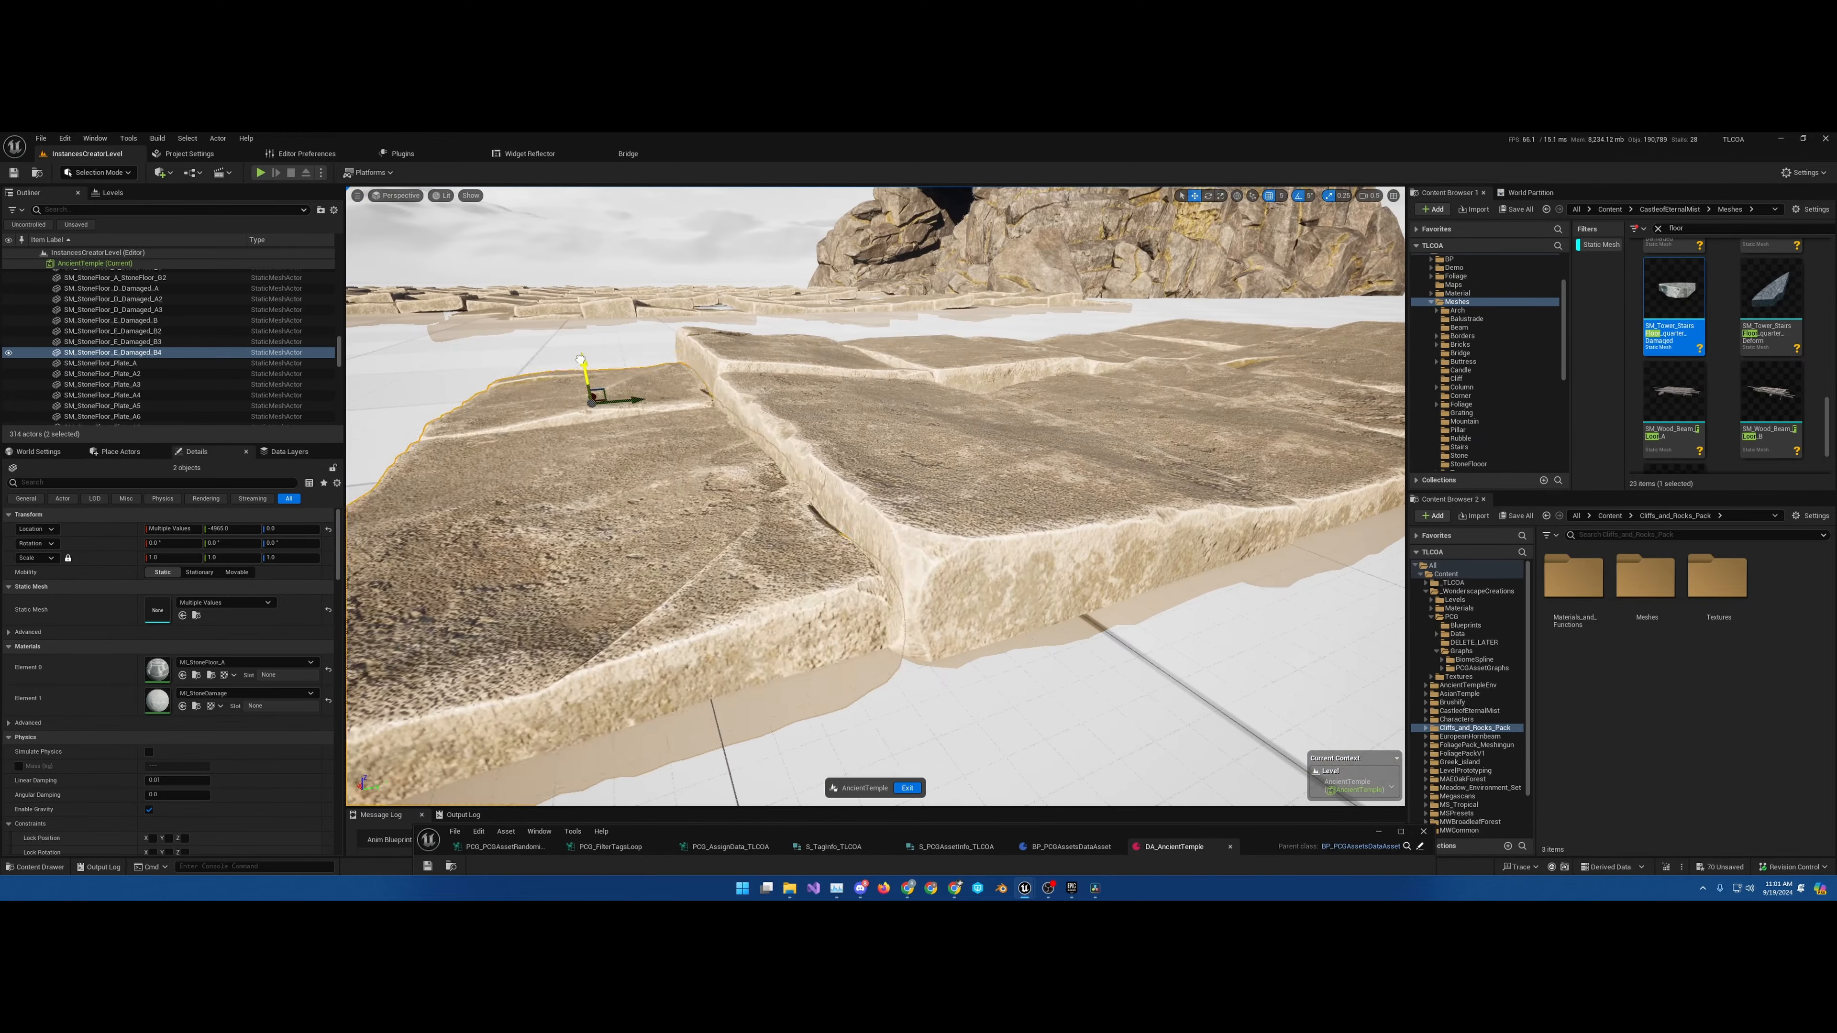
right_drag(536, 693, 514, 751)
Duplicate the A_Damaged_A piece, turned 180°, and place it against the broken slab beside the sample block
click(1114, 299)
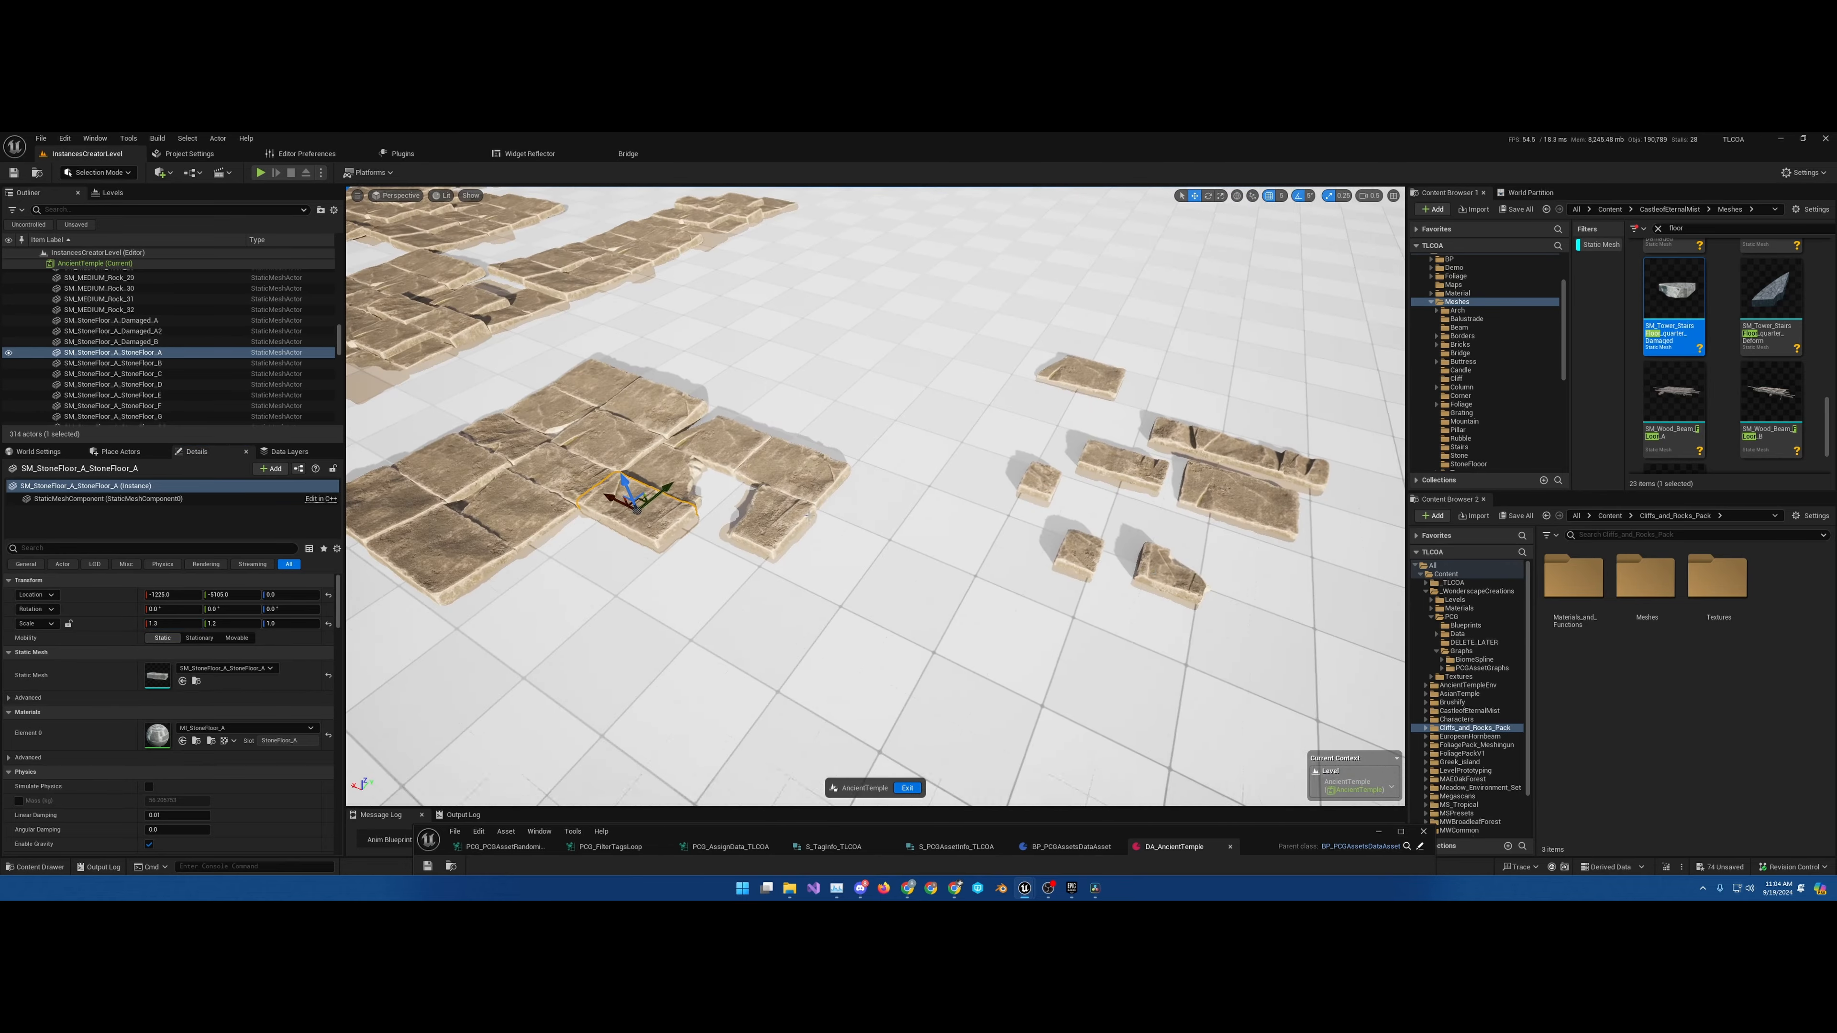
click(1148, 571)
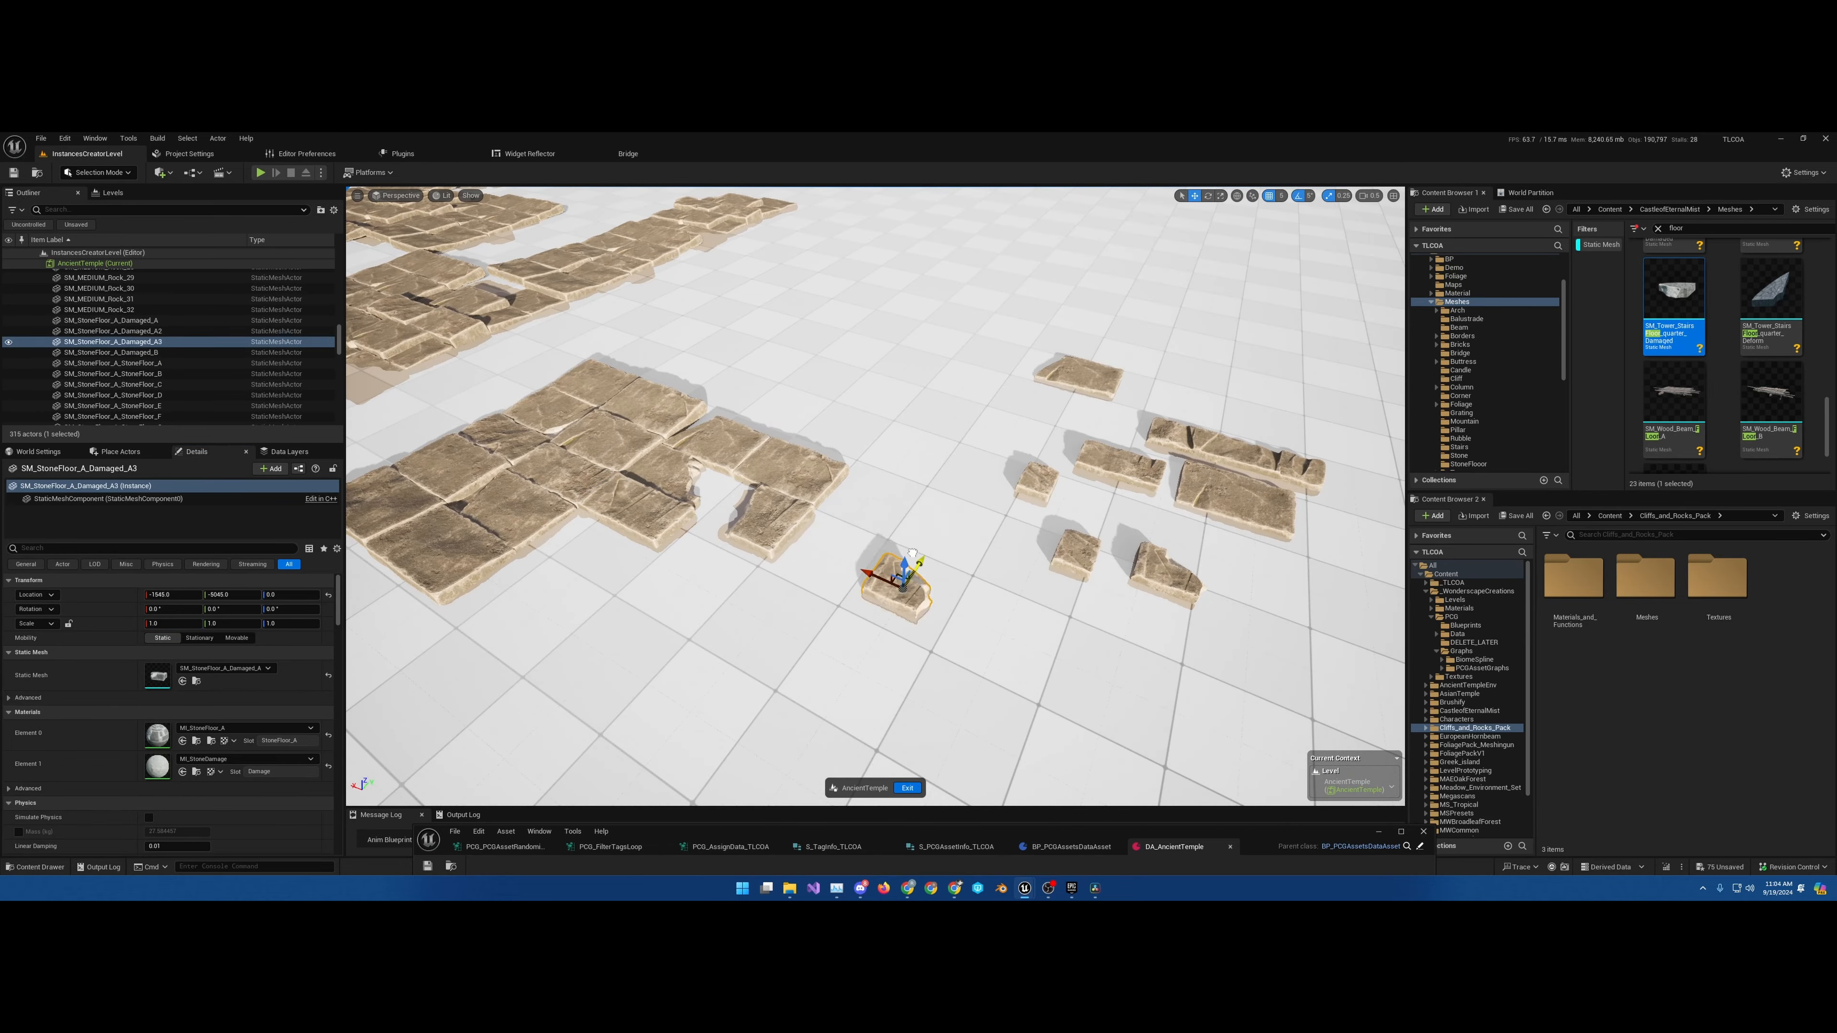
key(w)
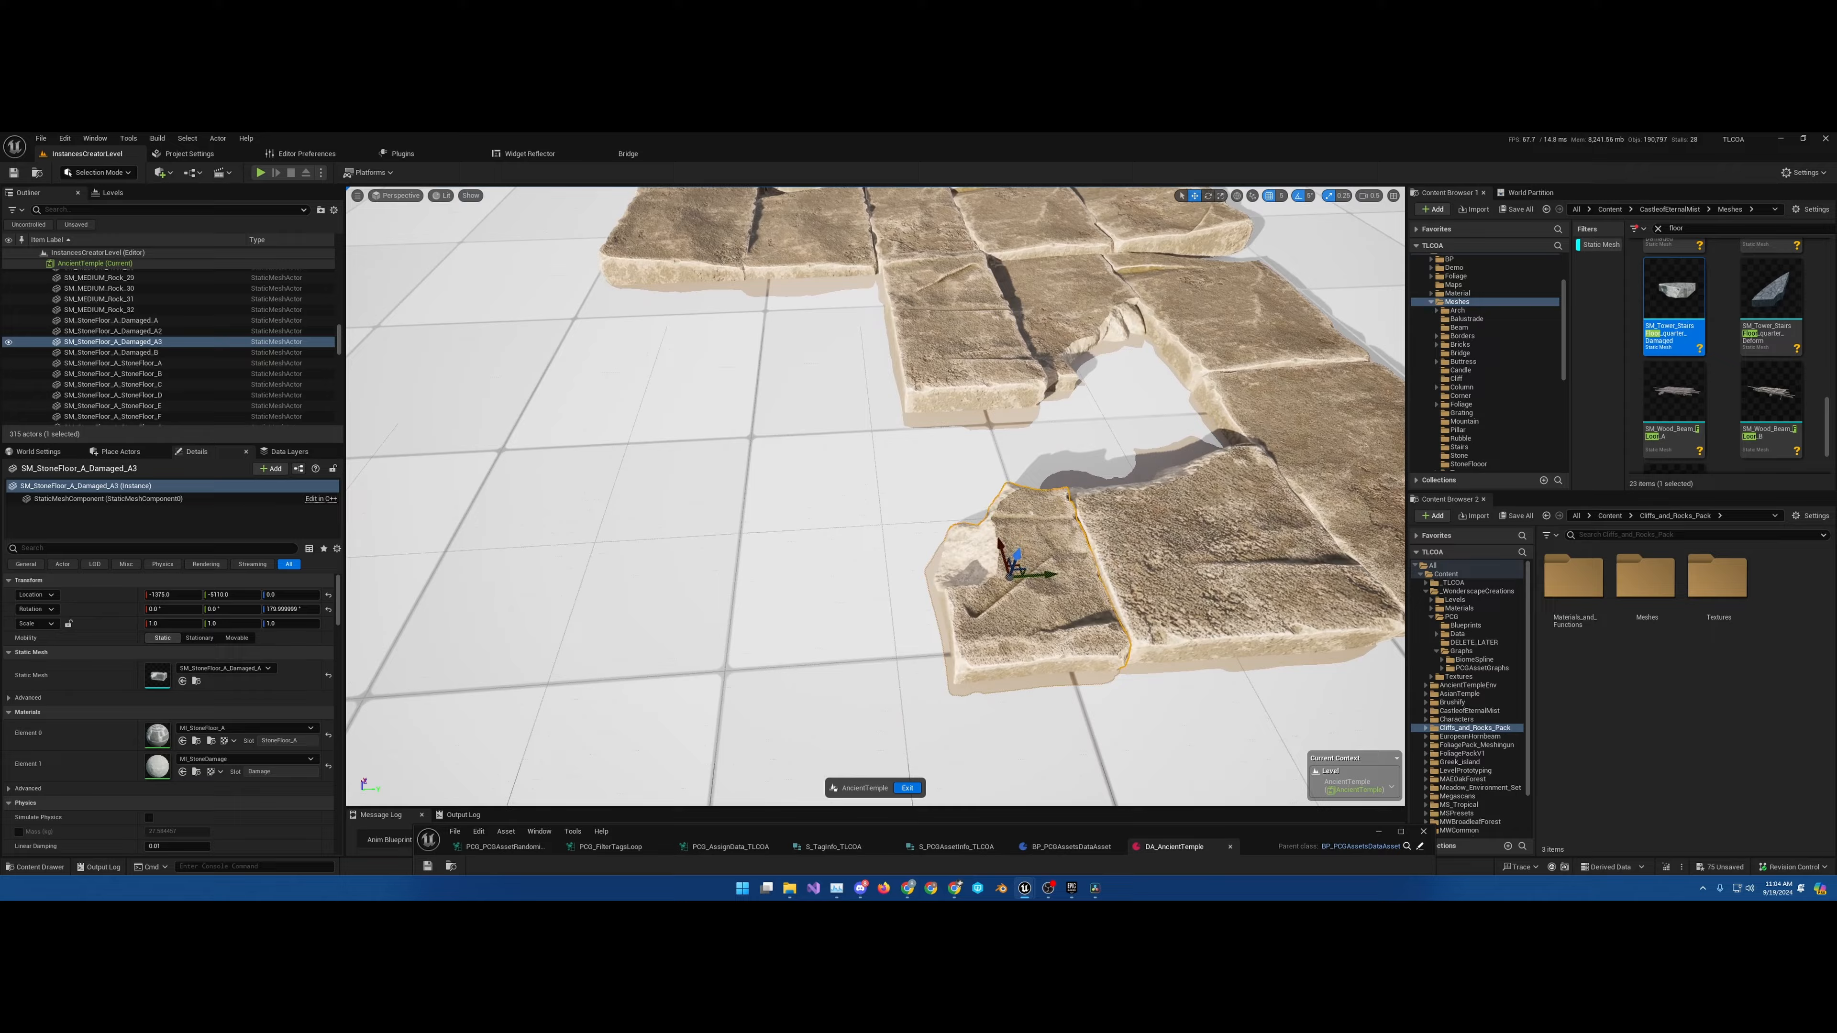
key(e)
right_drag(875, 497, 970, 499)
Select the assembled damaged pieces together and duplicate them into gaps in the courtyard floor
shift+click(1004, 440)
shift+click(1016, 395)
shift+click(910, 401)
key(w)
right_drag(941, 434, 1020, 421)
alt+drag(1021, 421, 730, 417)
right_drag(730, 416, 998, 463)
scroll(998, 463, up, 3)
alt+drag(957, 455, 868, 441)
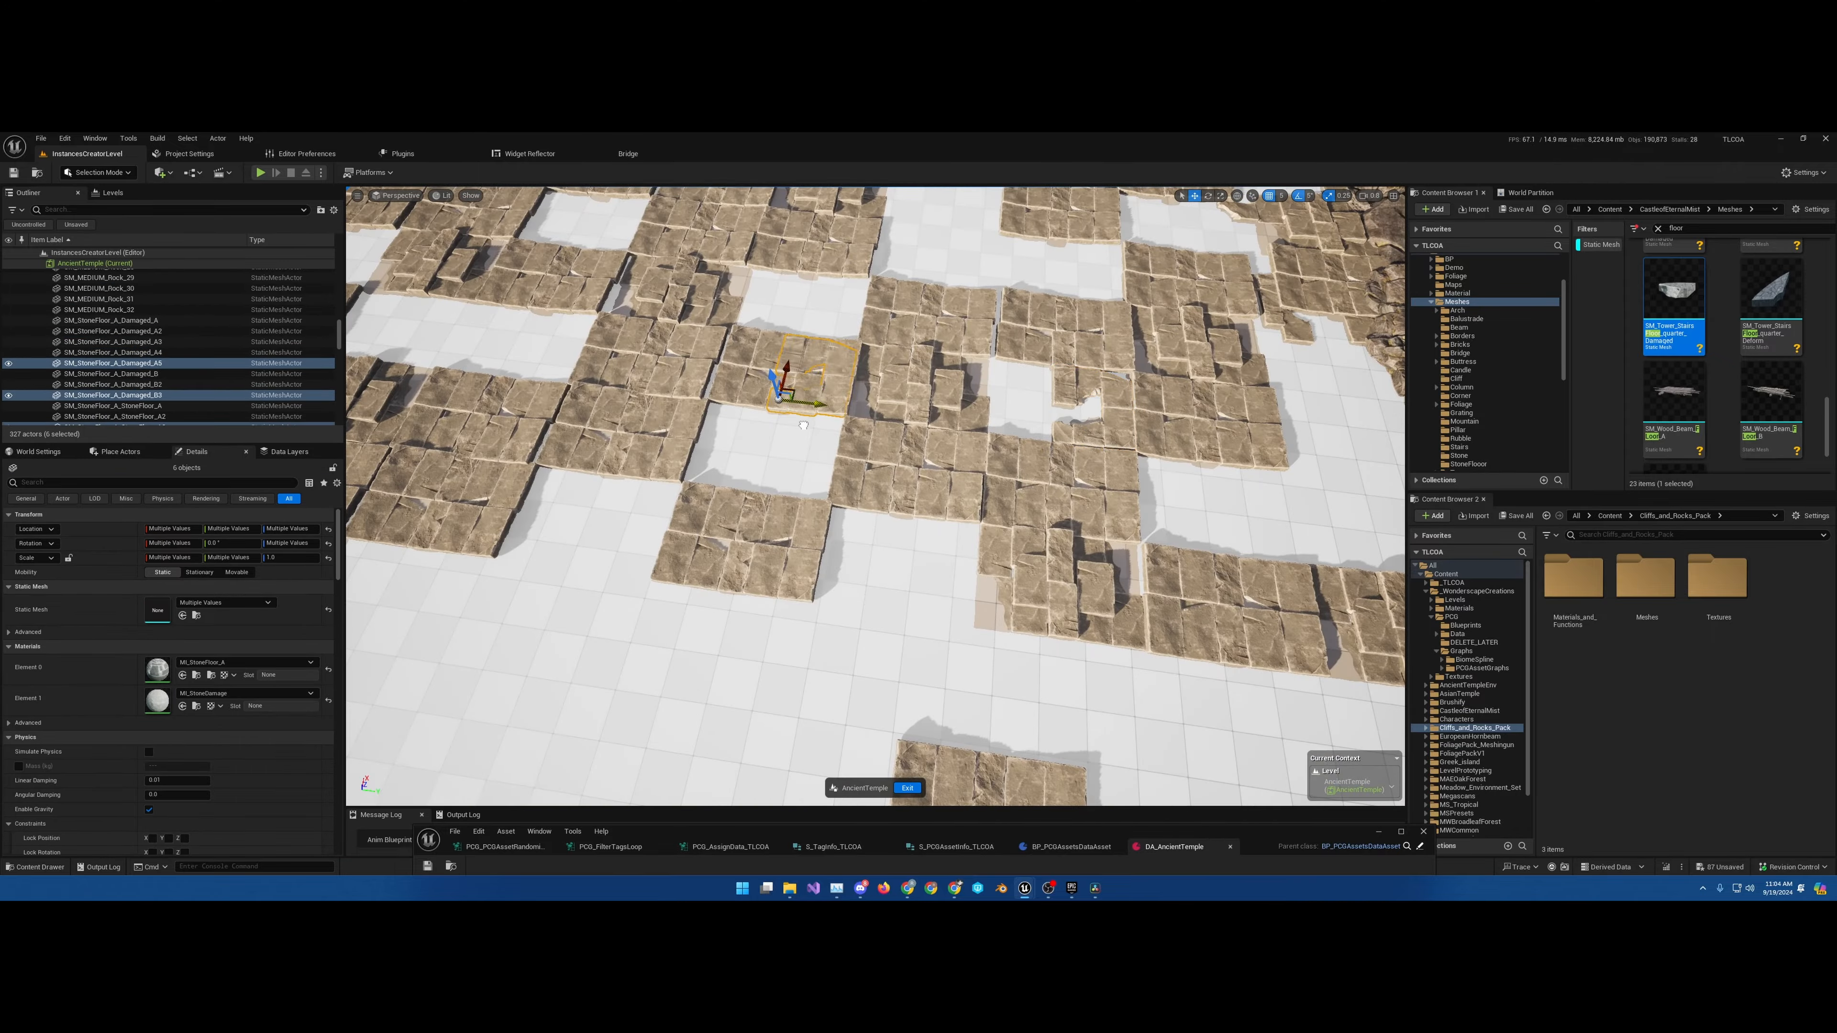
Duplicate the set of damaged pieces into another courtyard gap and select a single slab of the copy
right_drag(868, 442, 1027, 410)
right_drag(849, 304, 882, 377)
alt+drag(889, 520, 933, 518)
right_drag(933, 518, 908, 438)
click(908, 430)
Rotate two of the copied damaged pieces individually within the courtyard gap
key(e)
drag(853, 445, 904, 442)
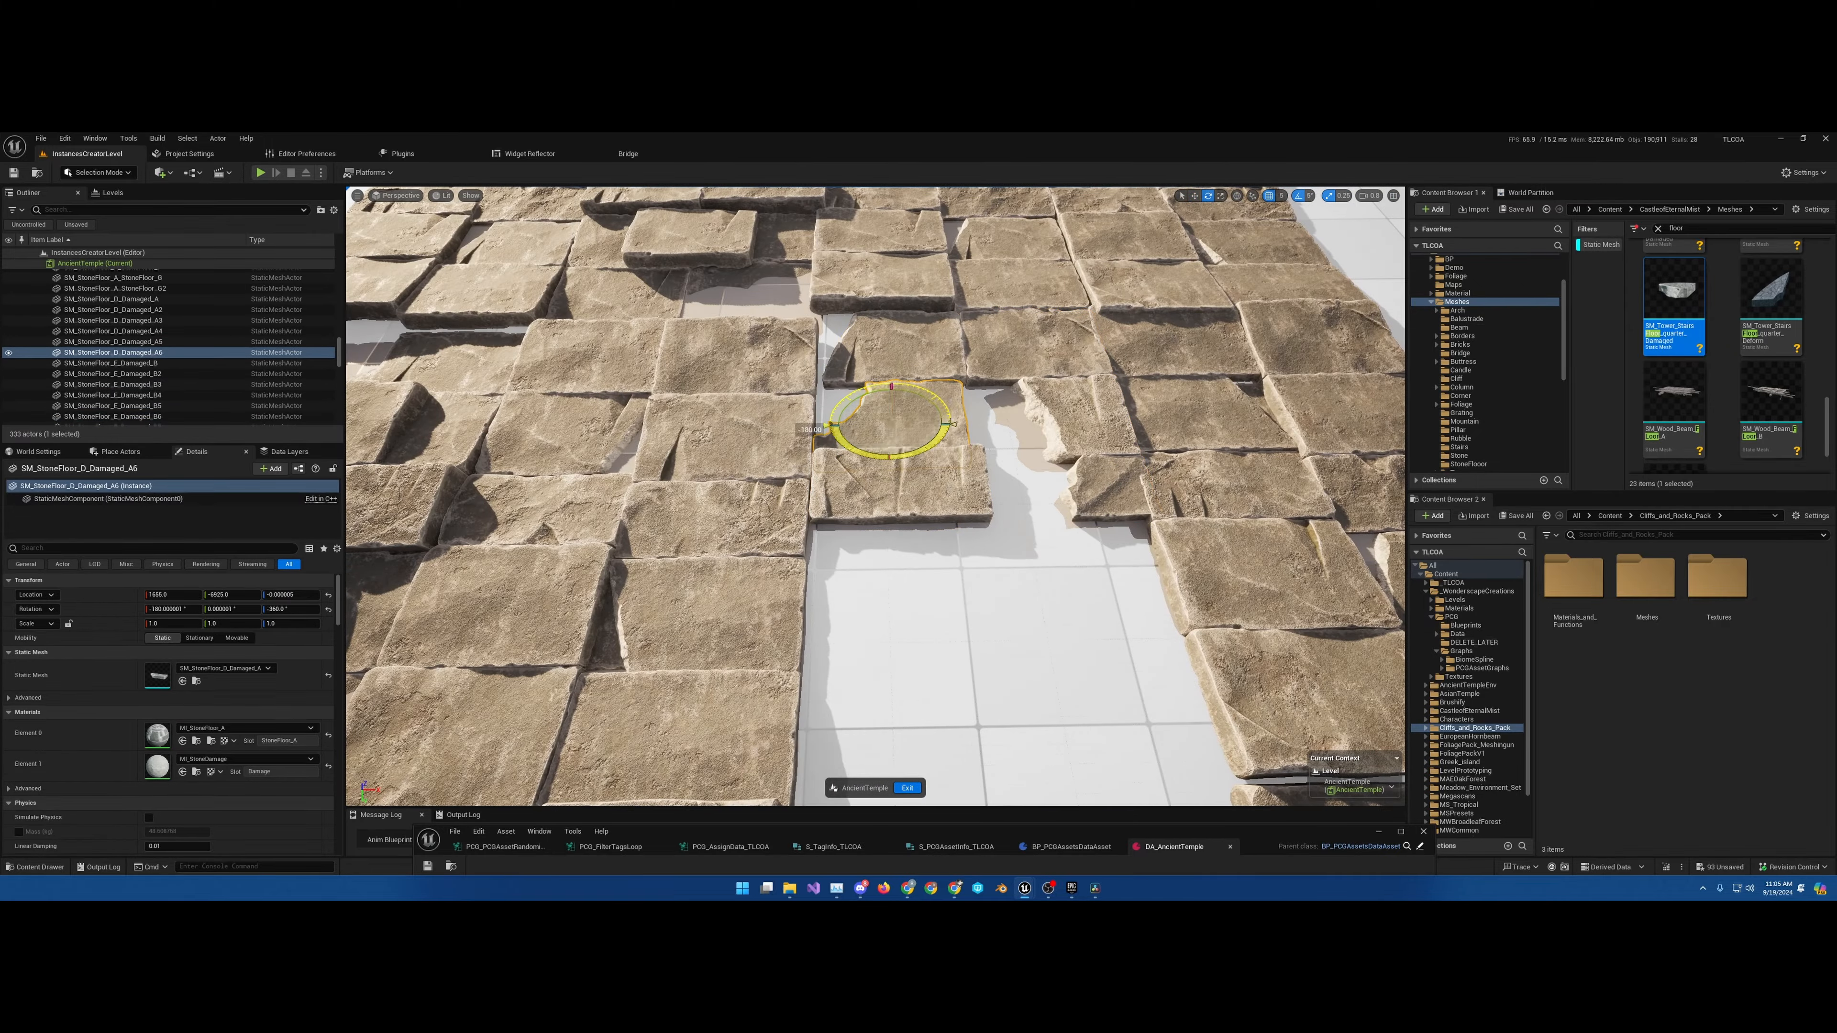
right_drag(904, 441, 958, 412)
click(961, 407)
drag(1013, 443, 1001, 444)
Try moving the loose A_Damaged_A piece beside the broken slabs and rotating it, and undo both changes
right_drag(1002, 444, 832, 449)
right_drag(1114, 329, 1130, 323)
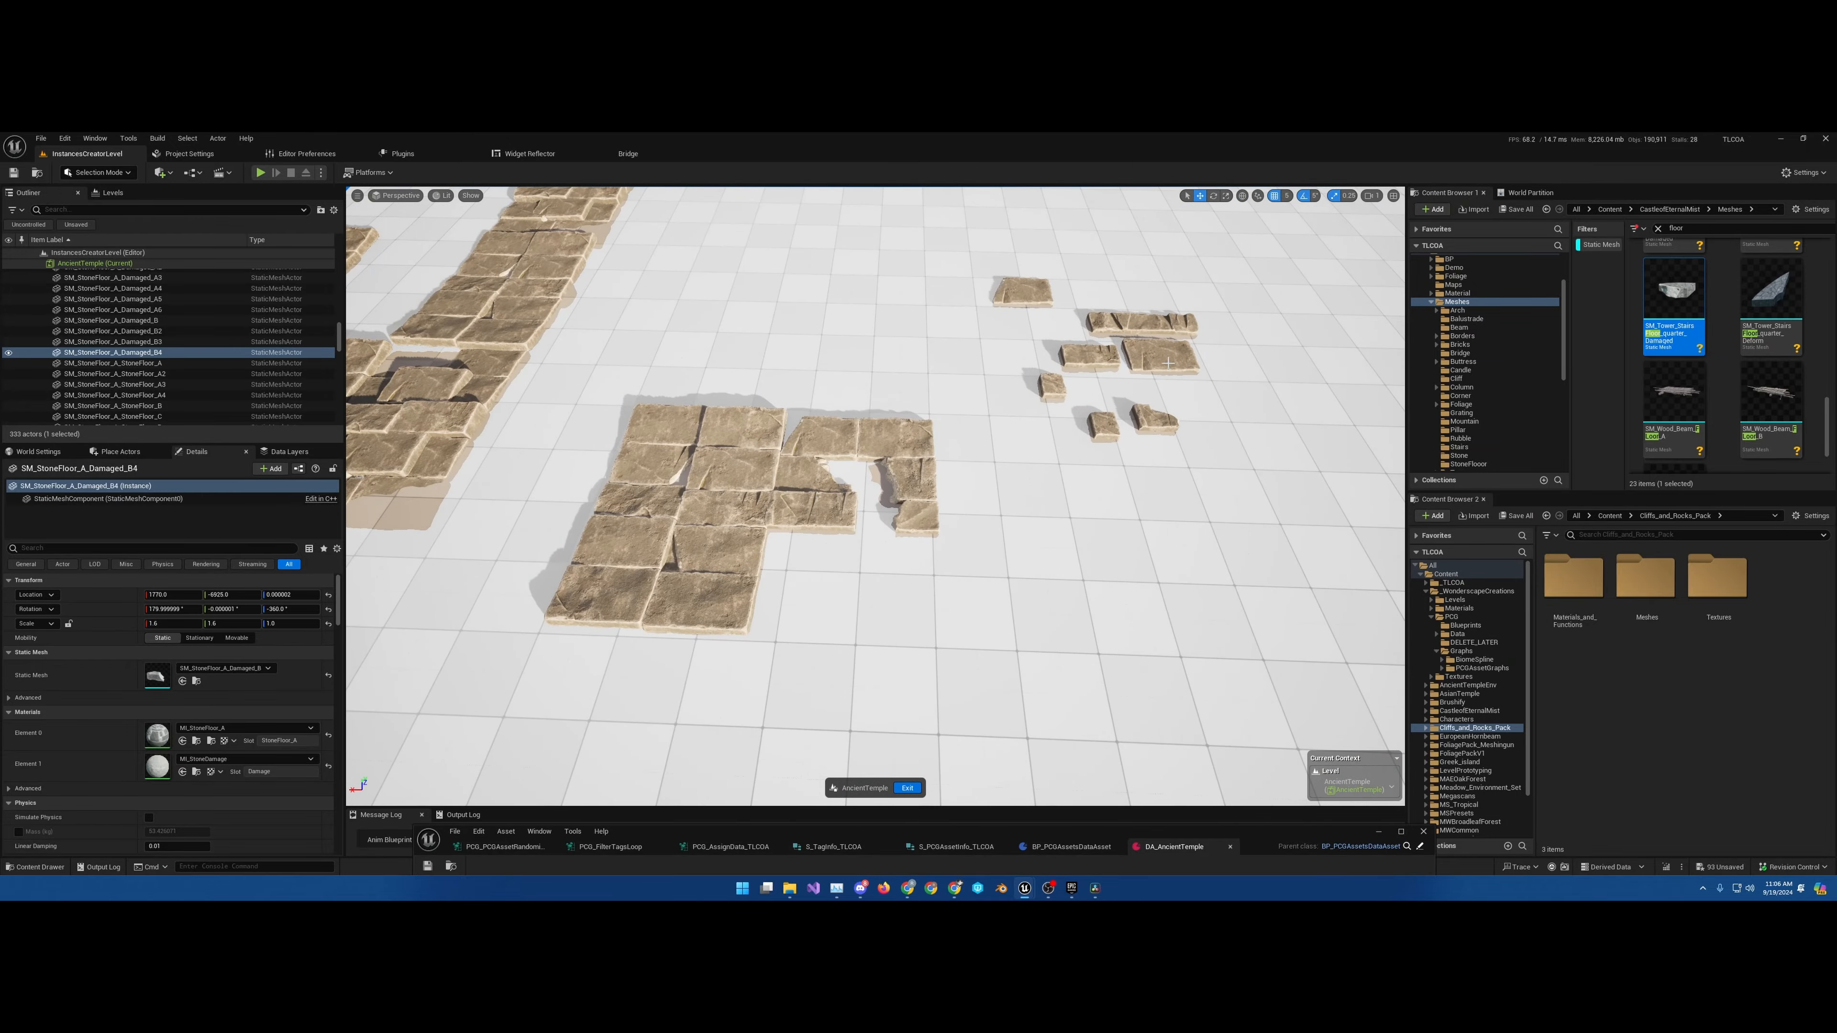
click(1151, 422)
right_drag(1150, 422, 1128, 406)
drag(1099, 329, 854, 431)
right_drag(854, 430, 897, 478)
key(e)
drag(1063, 655, 933, 615)
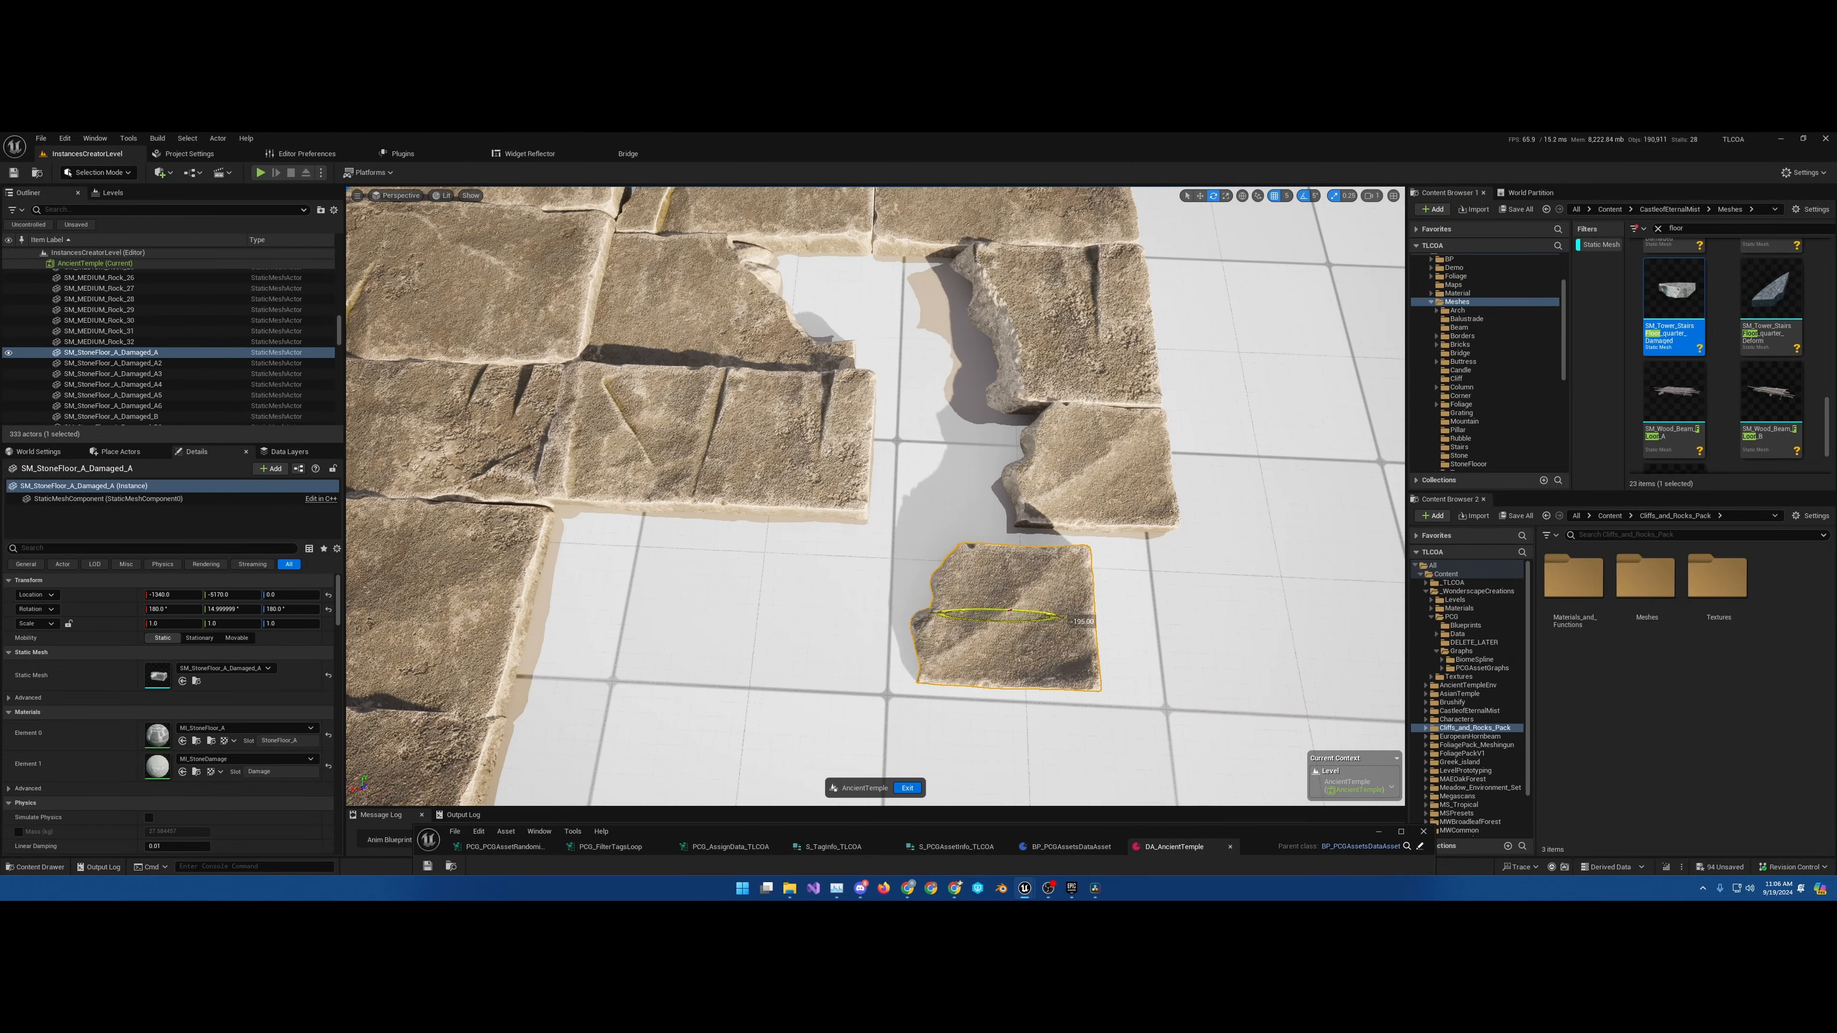
right_drag(933, 616, 897, 521)
key(w)
key(ctrl+z)
key(ctrl+z)
Select the remaining loose floor pieces beside the sample block and delete them
ctrl+click(864, 518)
ctrl+click(814, 464)
key(Delete)
click(864, 412)
ctrl+click(959, 420)
ctrl+click(820, 342)
key(Delete)
Select the set of ten StoneFloor meshes, including the damaged variants, and place them on the empty ground beside the sample floor block
scroll(1686, 369, up, 12)
click(1765, 401)
scroll(1693, 398, up, 8)
shift+click(1679, 417)
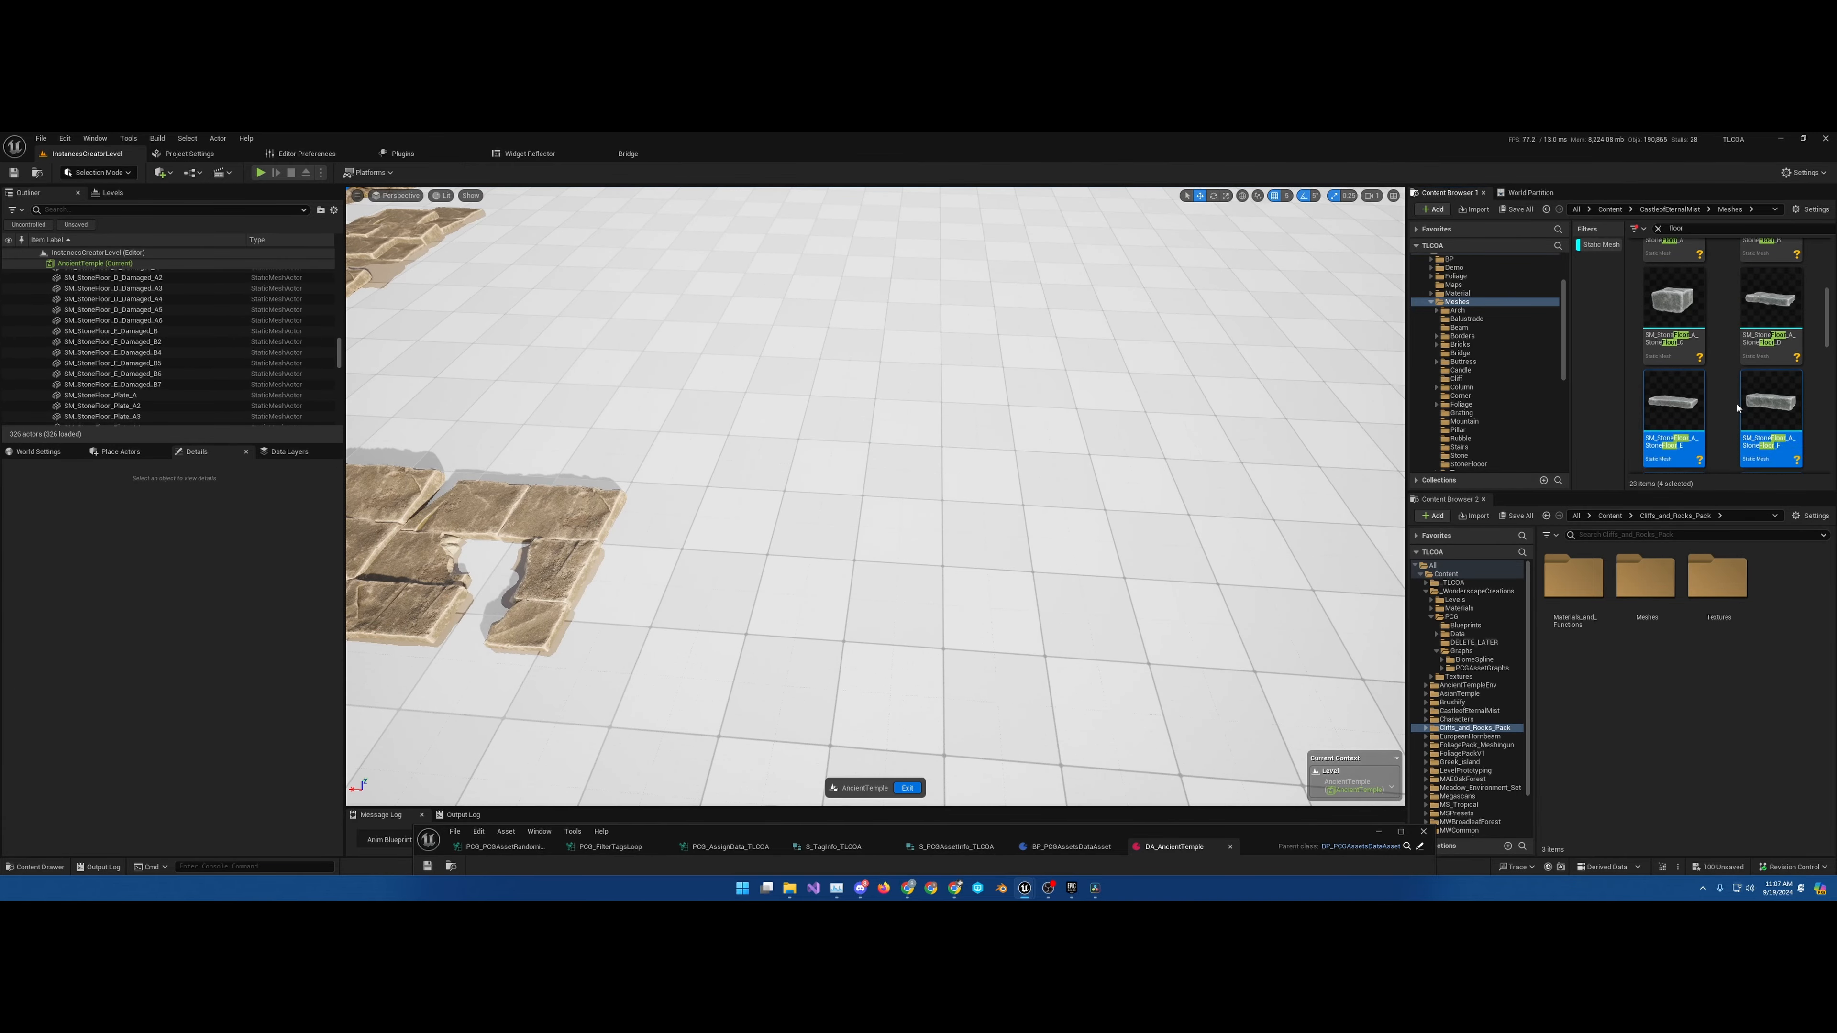
scroll(1741, 376, up, 1)
shift+click(1675, 373)
drag(1675, 373, 987, 327)
Move the newly placed floor pieces into position on the empty ground near the sample block
click(1005, 437)
click(1005, 437)
drag(1002, 424, 1030, 612)
click(1005, 438)
click(1005, 438)
right_drag(1030, 611, 1013, 579)
Move one loose floor piece to the sample block's edge and duplicate another into the block
click(1128, 387)
drag(1172, 542, 800, 557)
alt+drag(1158, 485, 810, 616)
key(e)
right_drag(810, 616, 832, 600)
click(1107, 226)
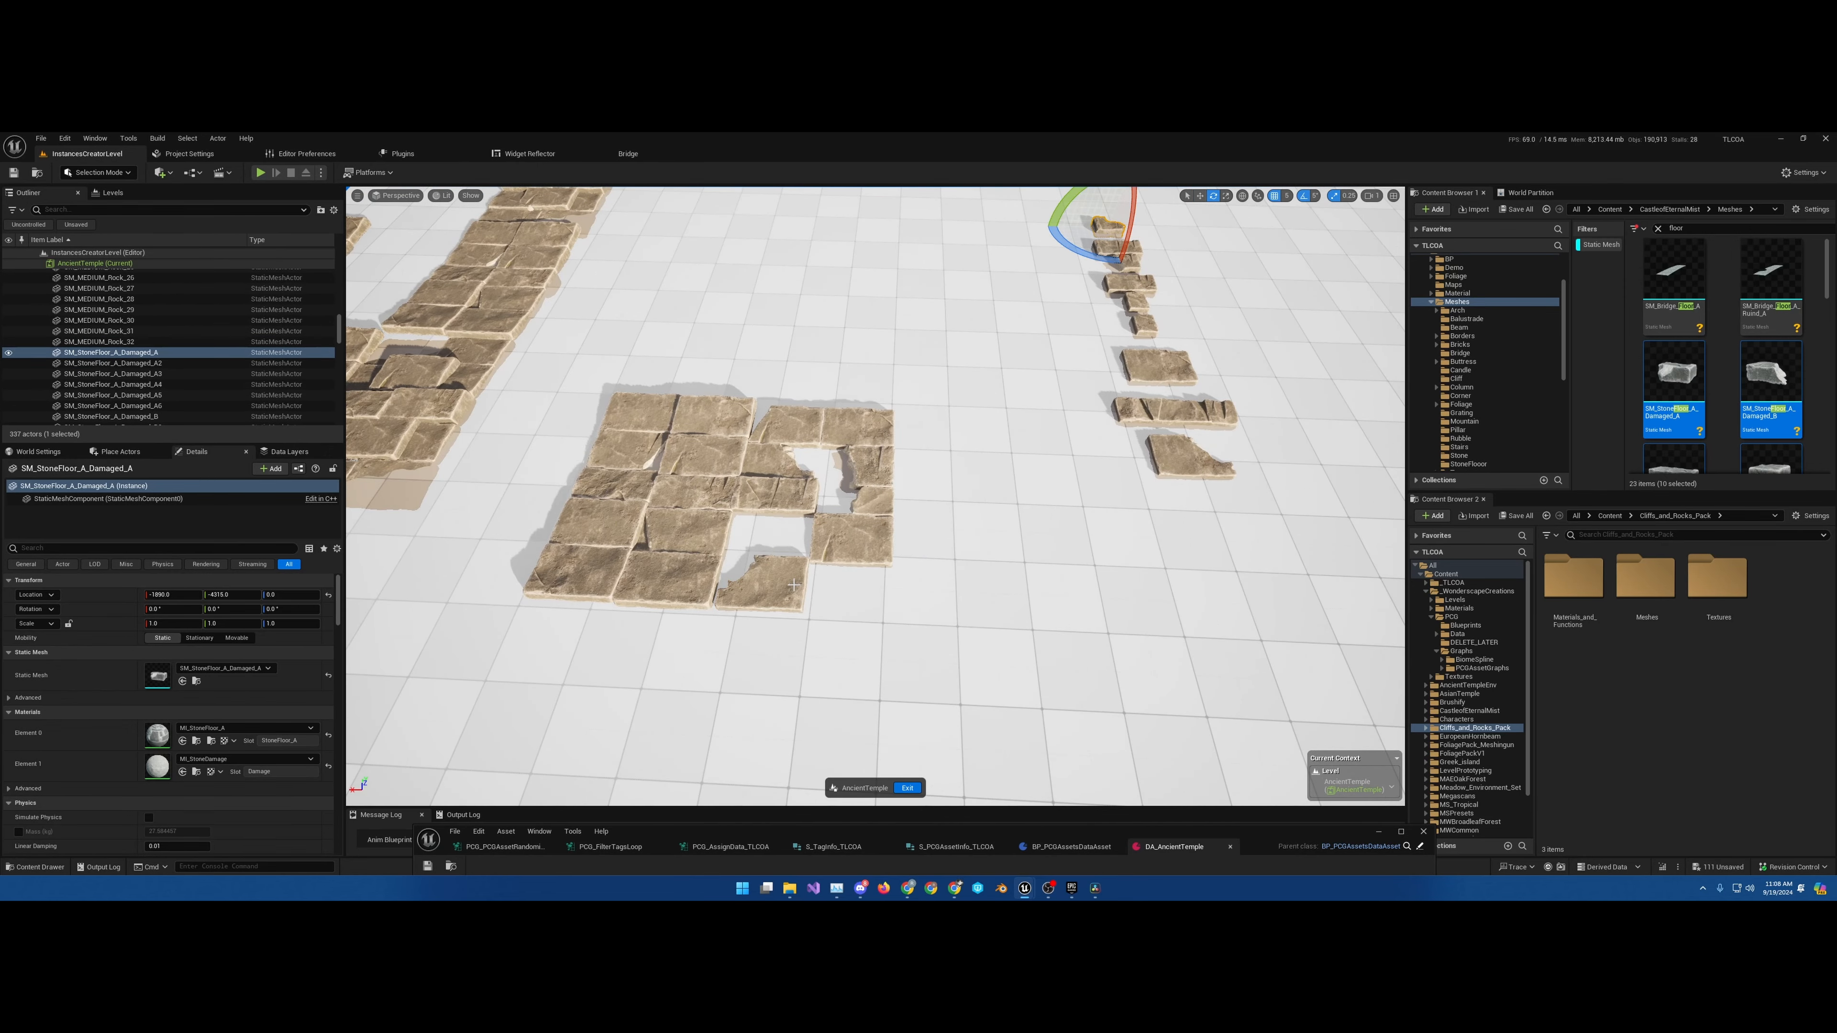
click(769, 588)
key(w)
key(e)
alt+drag(749, 592, 1149, 655)
key(Delete)
Duplicate a small damaged piece from the row of loose pieces into the gap in the sample block
click(1106, 227)
key(w)
alt+drag(1117, 225, 745, 531)
right_drag(745, 531, 777, 500)
Rotate the D_Damaged_A piece and neighbouring damaged slabs individually around the sample block's gap
click(782, 429)
key(e)
drag(749, 383, 785, 376)
key(ctrl+z)
drag(753, 474, 810, 480)
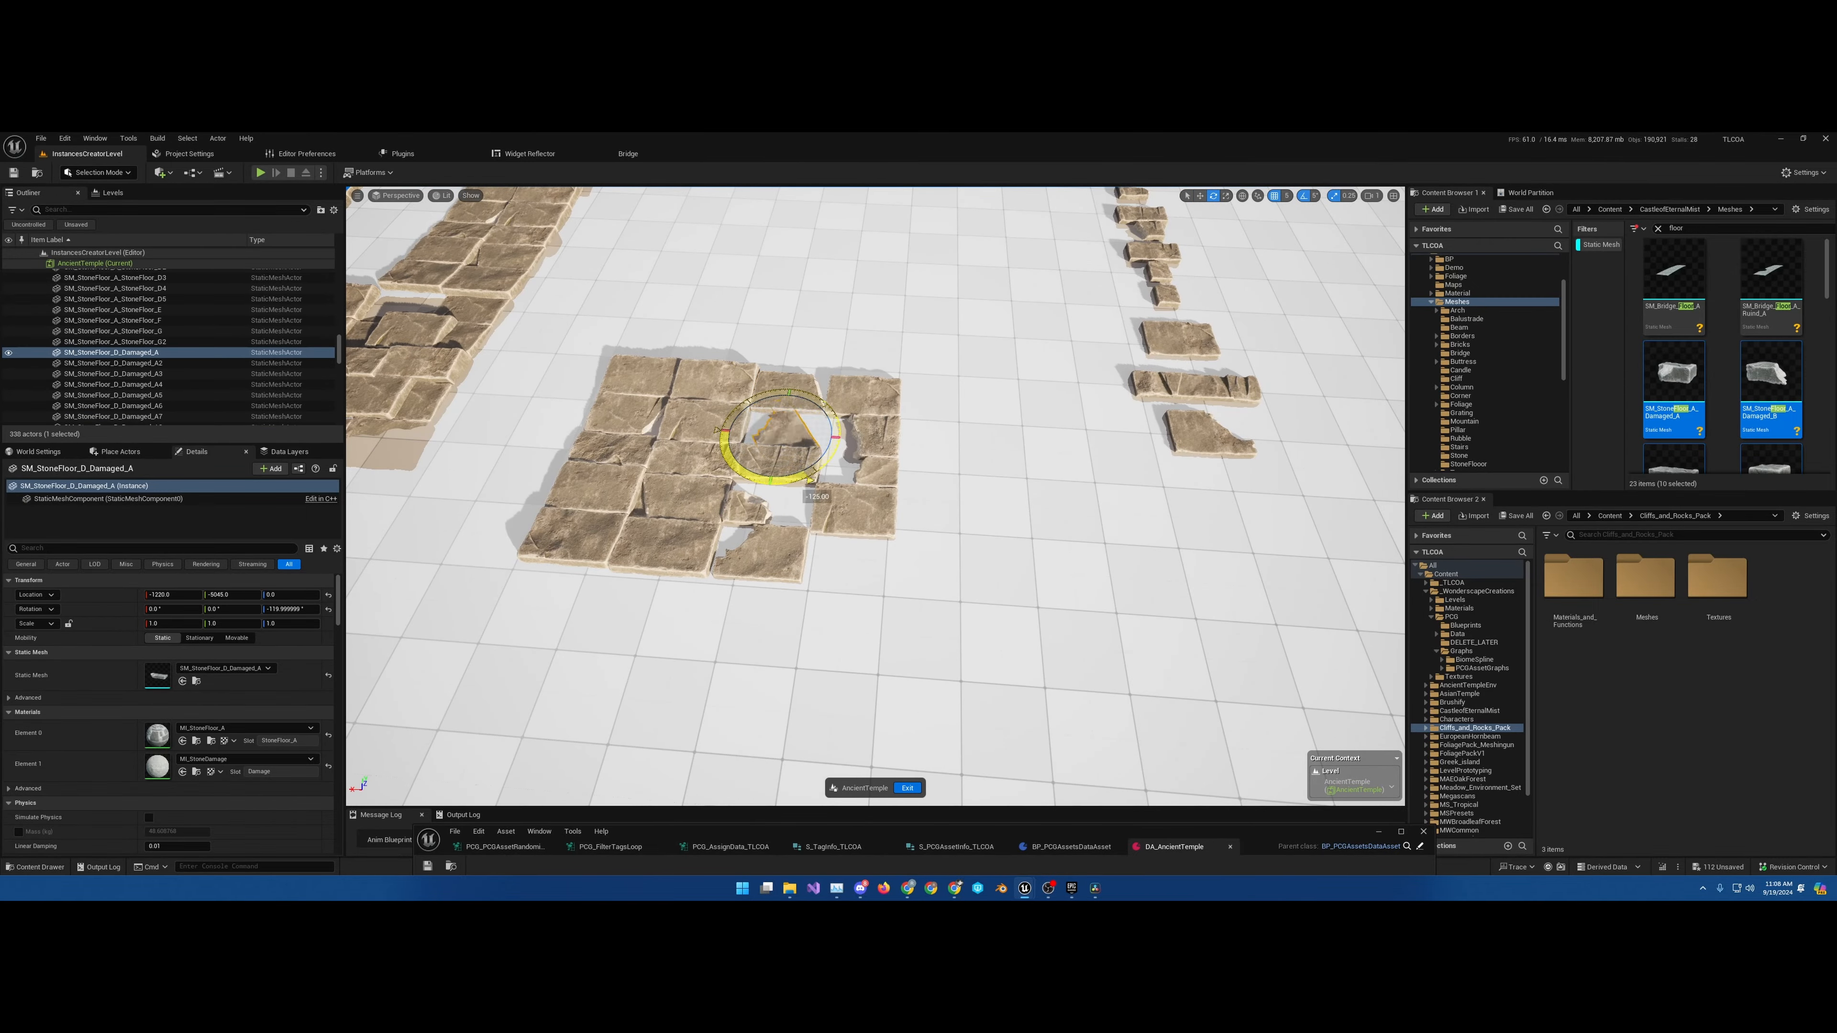
click(866, 395)
drag(915, 373, 995, 391)
click(879, 470)
drag(924, 443, 955, 467)
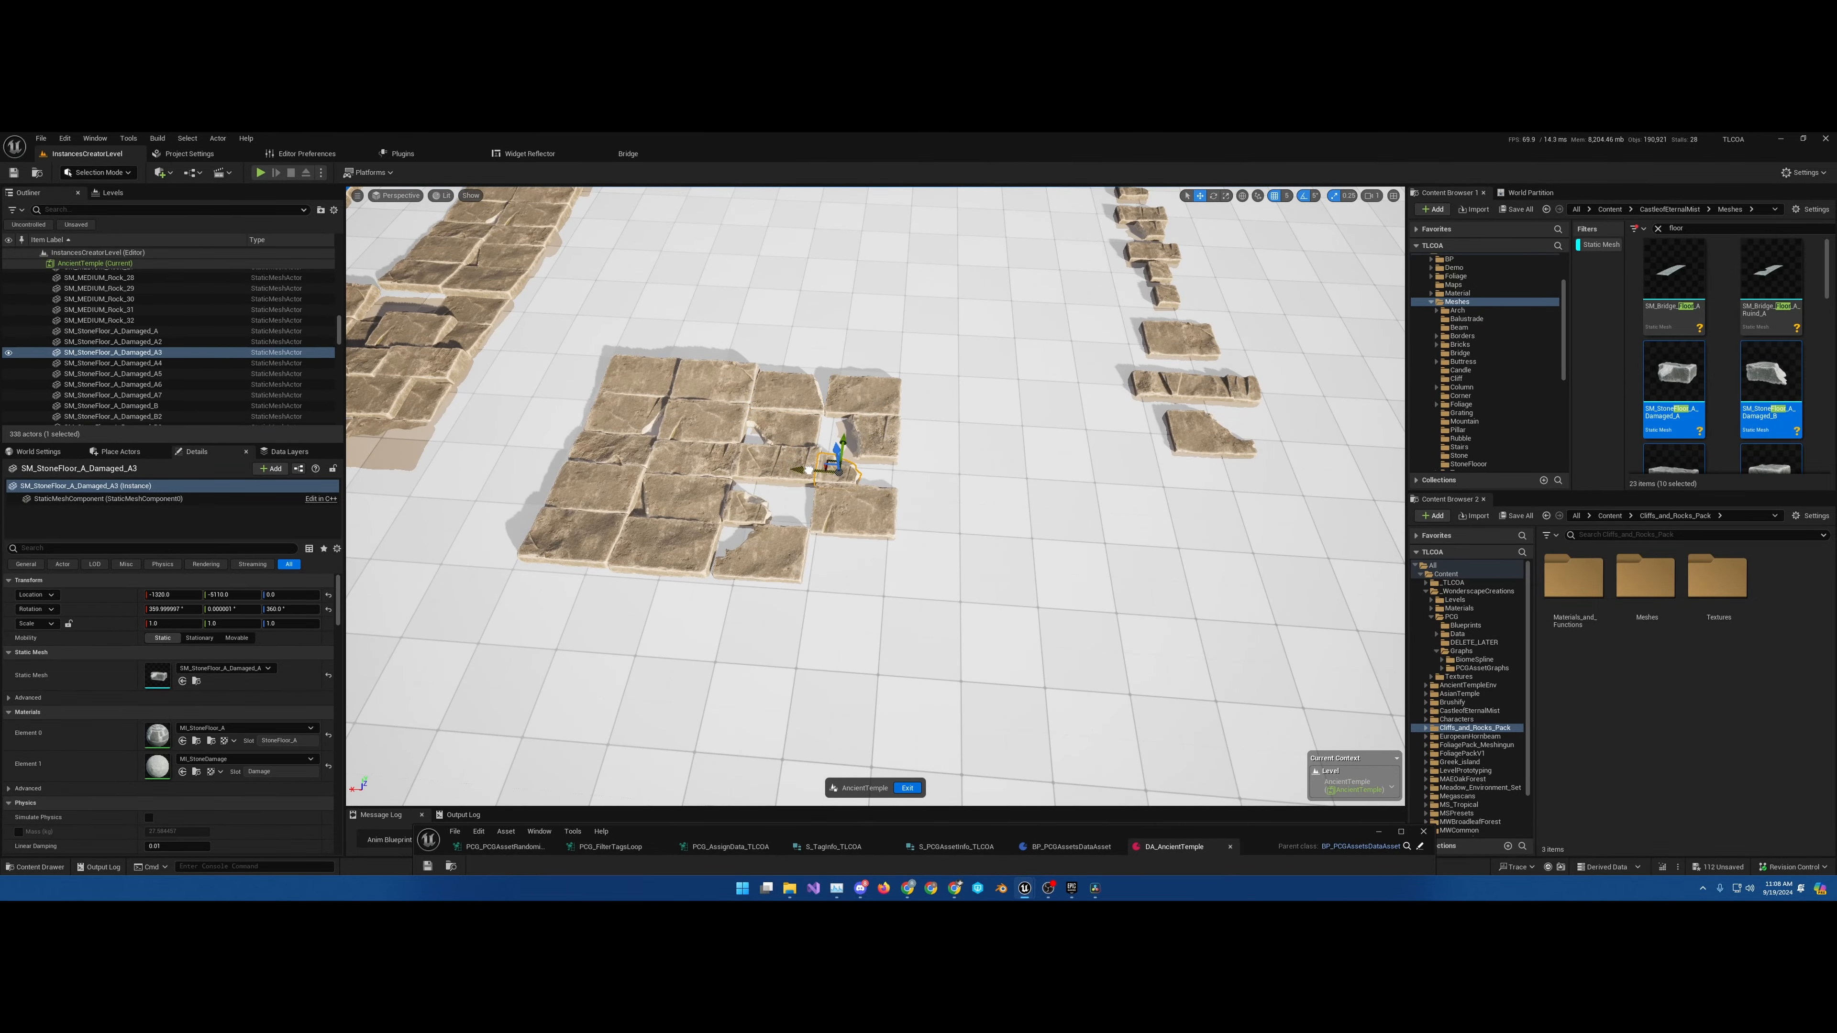
Nudge the A_Damaged_A3 slab, select it with the neighbouring damaged pieces, and duplicate the set to the courtyard's edge
drag(809, 470, 814, 471)
shift+click(855, 510)
shift+click(865, 394)
shift+click(787, 391)
alt+drag(787, 377, 841, 484)
right_drag(840, 485, 710, 392)
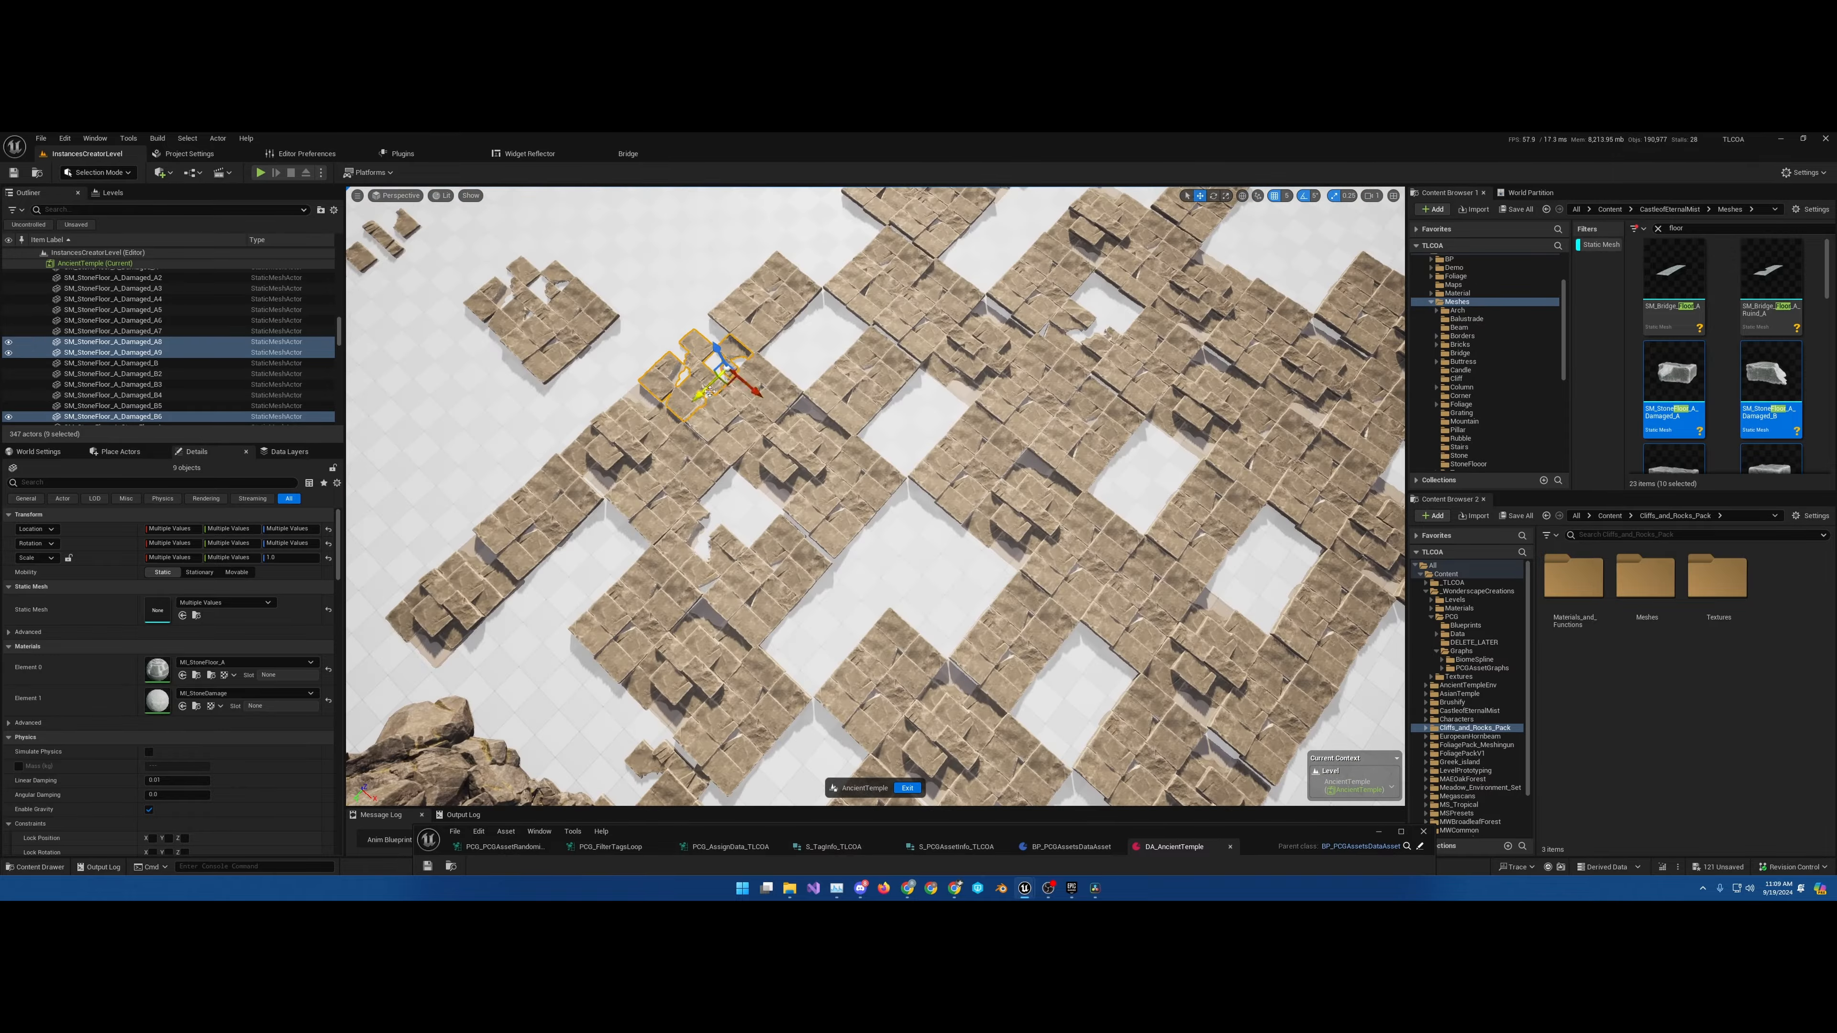
Duplicate the damaged set into two more parts of the courtyard and rotate the last copy
alt+drag(710, 392, 997, 596)
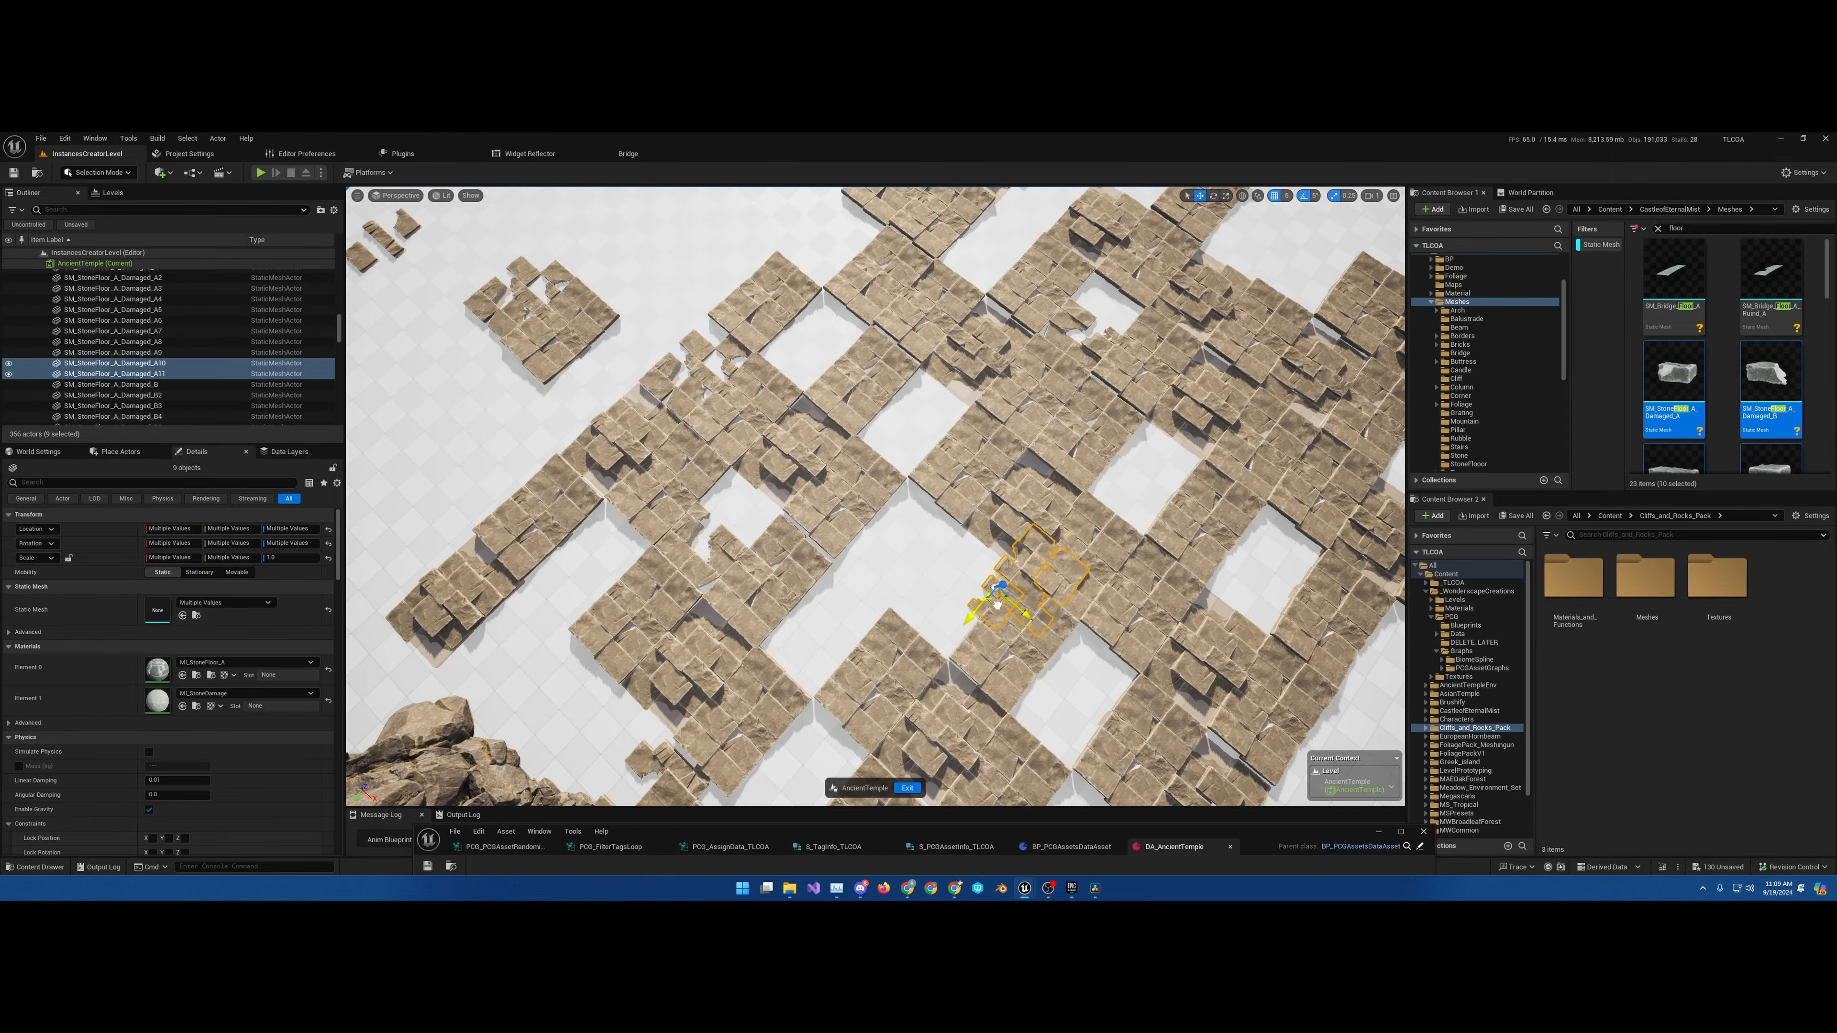
right_drag(997, 605, 1001, 467)
alt+drag(1002, 467, 752, 566)
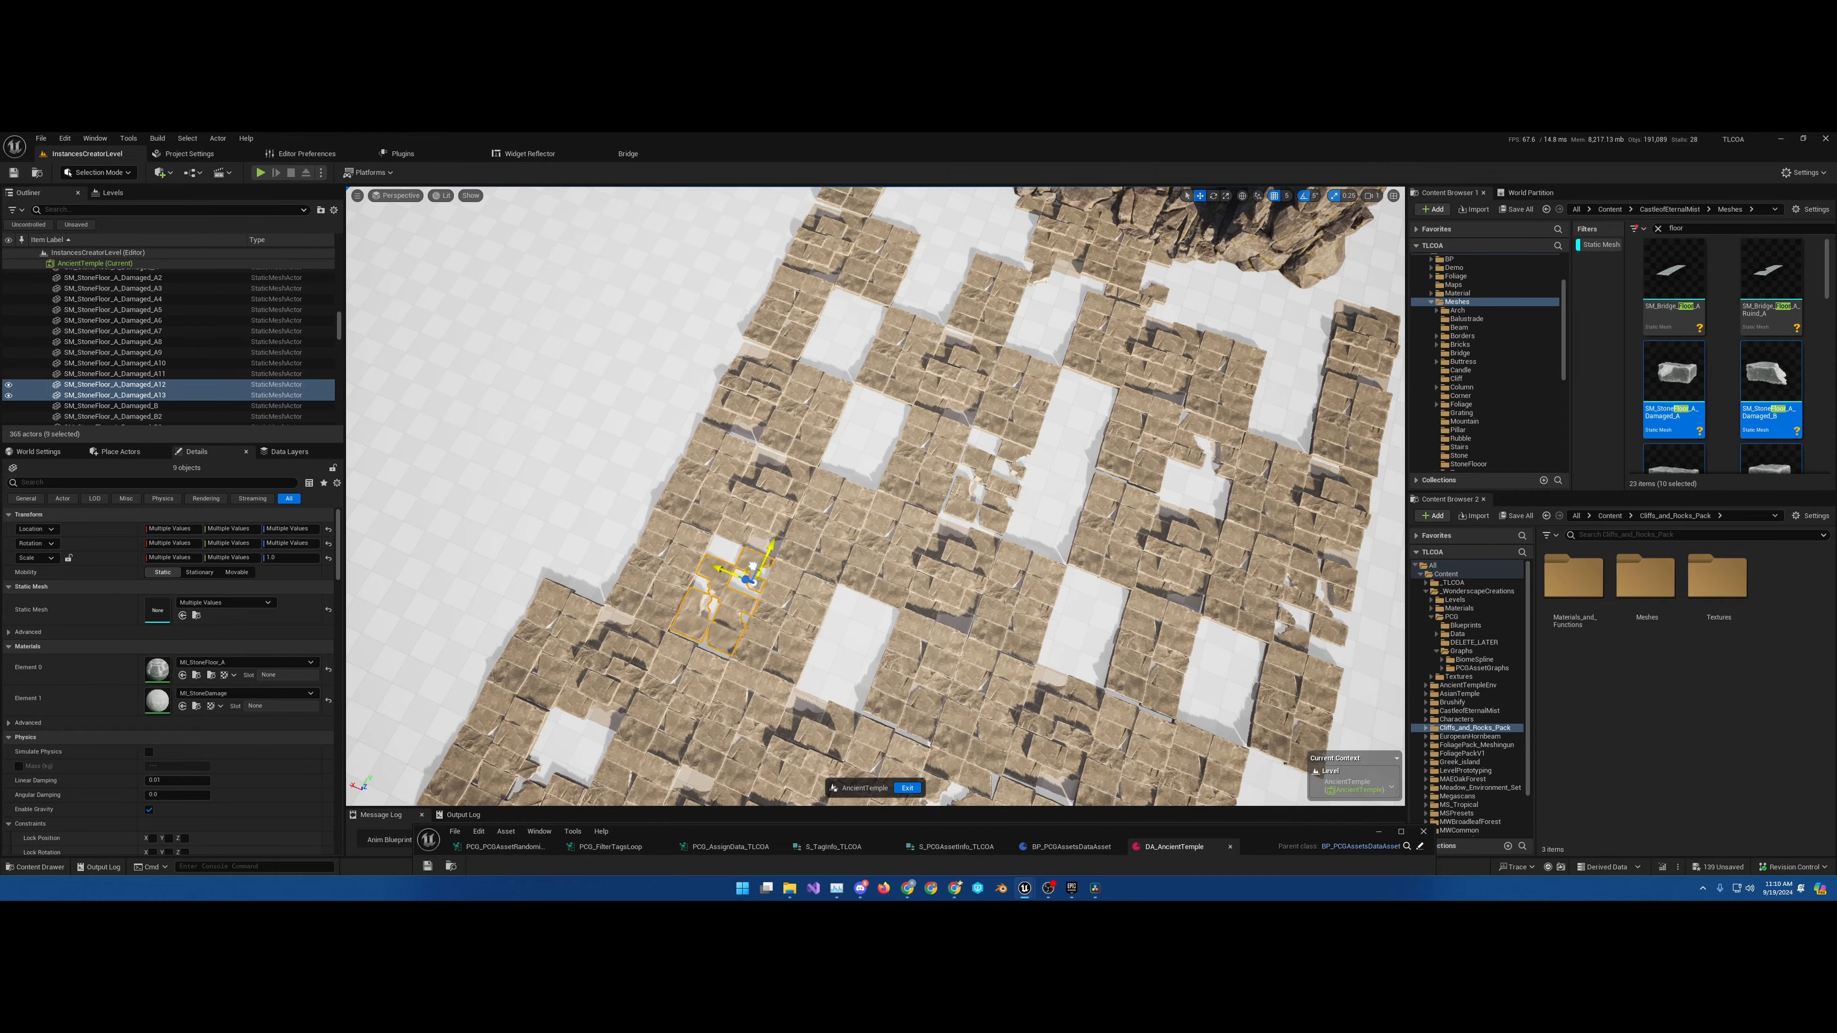
right_drag(752, 566, 730, 561)
key(e)
drag(839, 577, 900, 593)
Duplicate the damaged set into another courtyard gap, then rotate the copy and shift it into line with the surrounding plates
right_drag(762, 565, 527, 379)
alt+drag(582, 388, 992, 533)
right_drag(993, 532, 918, 507)
key(e)
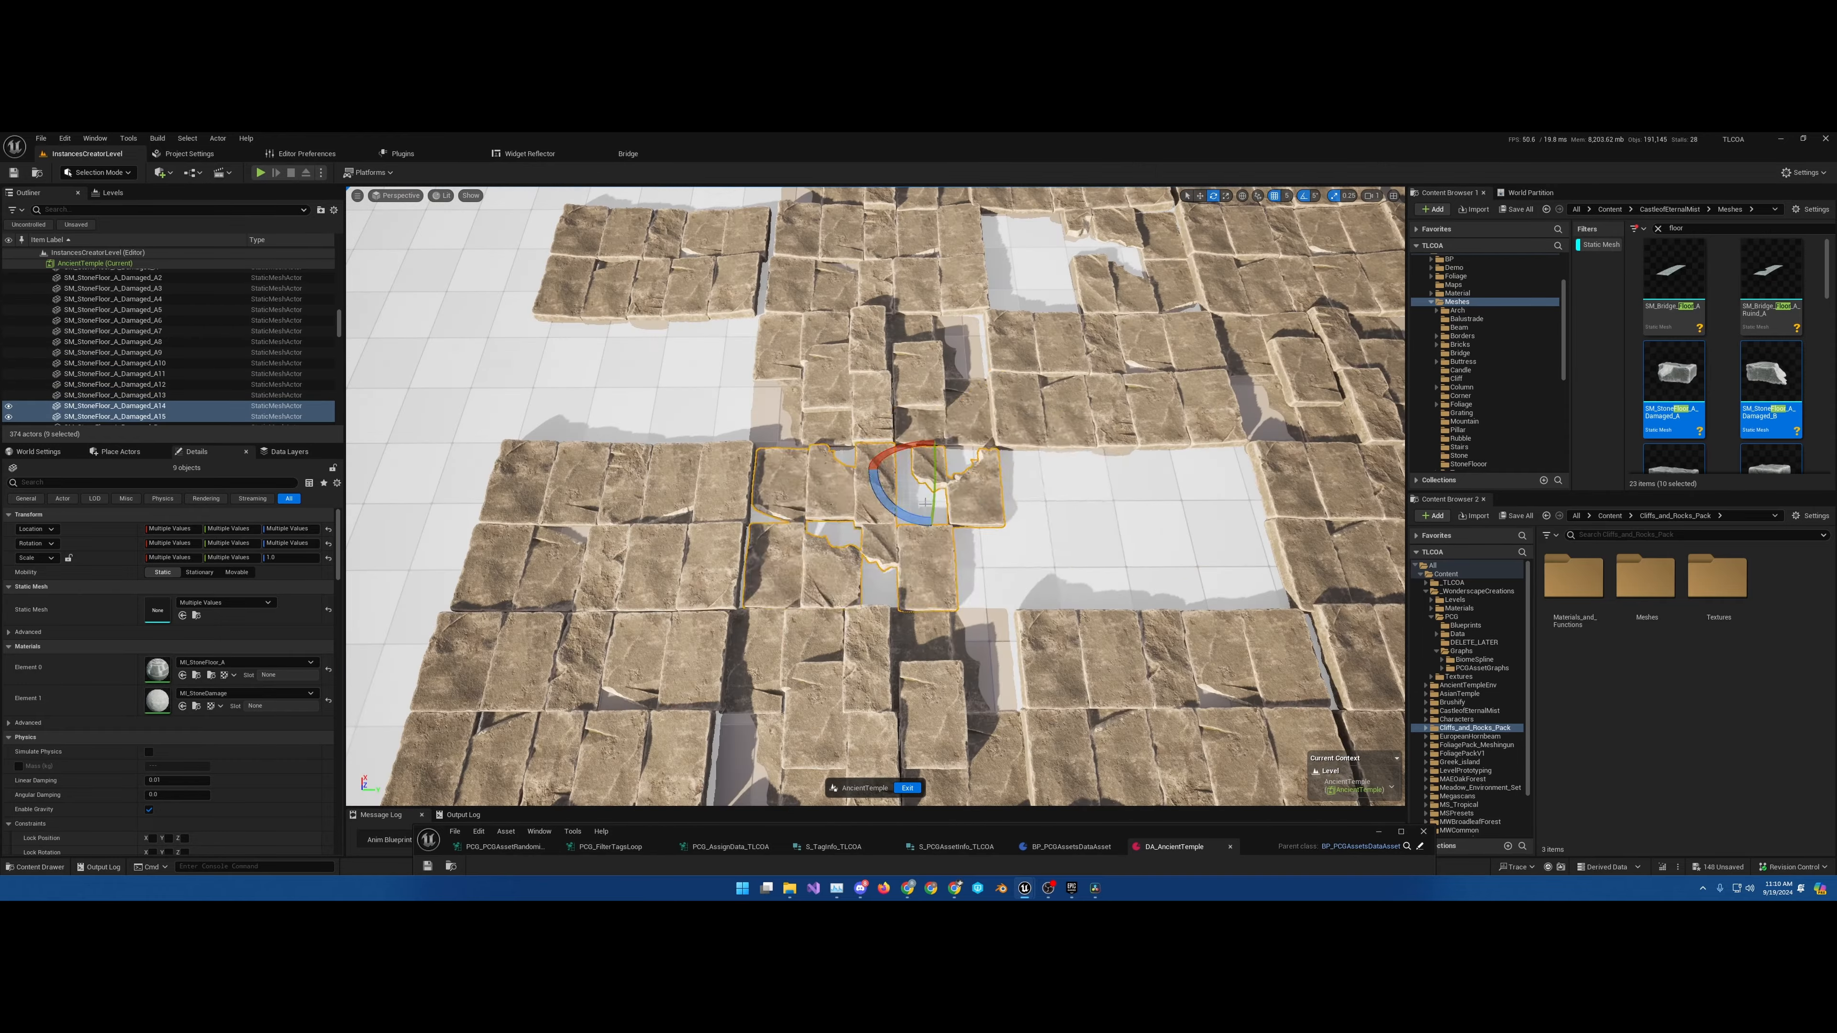
drag(901, 499, 951, 500)
key(w)
drag(933, 482, 936, 463)
Delete one floor piece near the newest damaged set and duplicate another floor piece across the courtyard
right_drag(937, 463, 1266, 484)
click(894, 534)
key(Delete)
right_drag(890, 506, 969, 464)
click(832, 527)
click(1141, 298)
alt+drag(1142, 298, 924, 577)
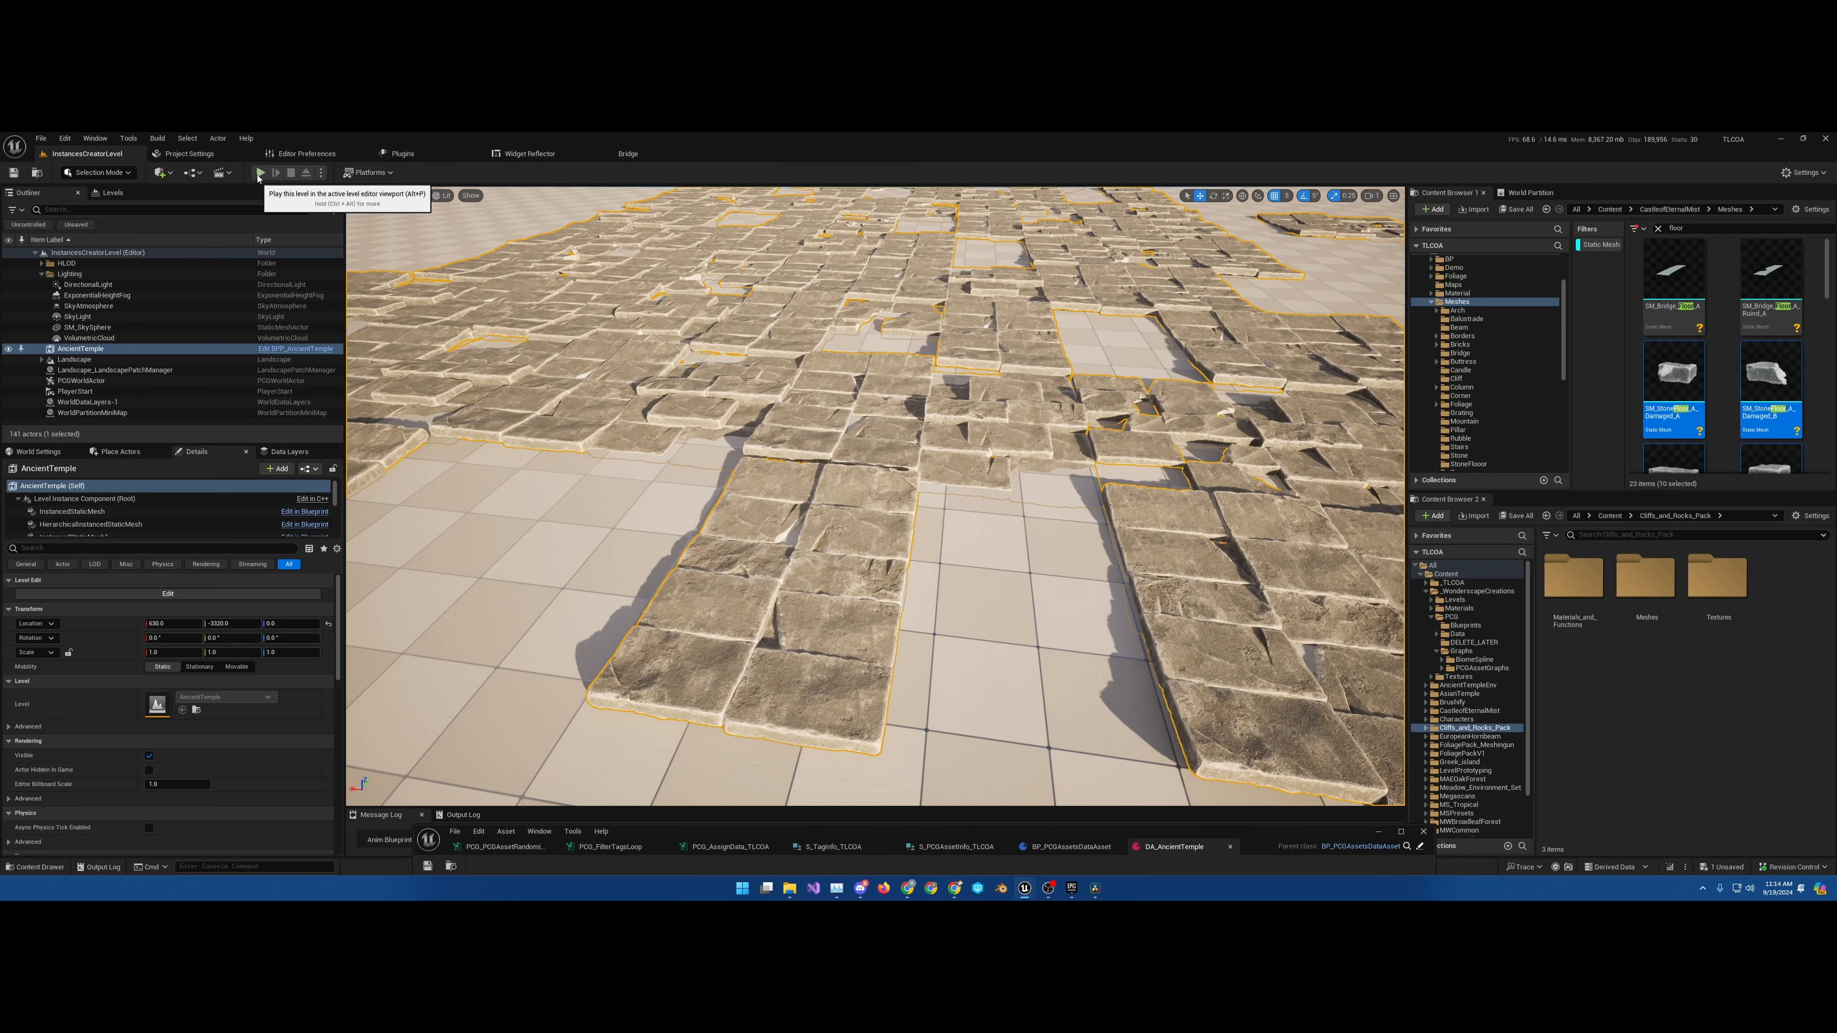
Play-test the level by running the character across the courtyard in front of the cave, and end the session
click(259, 173)
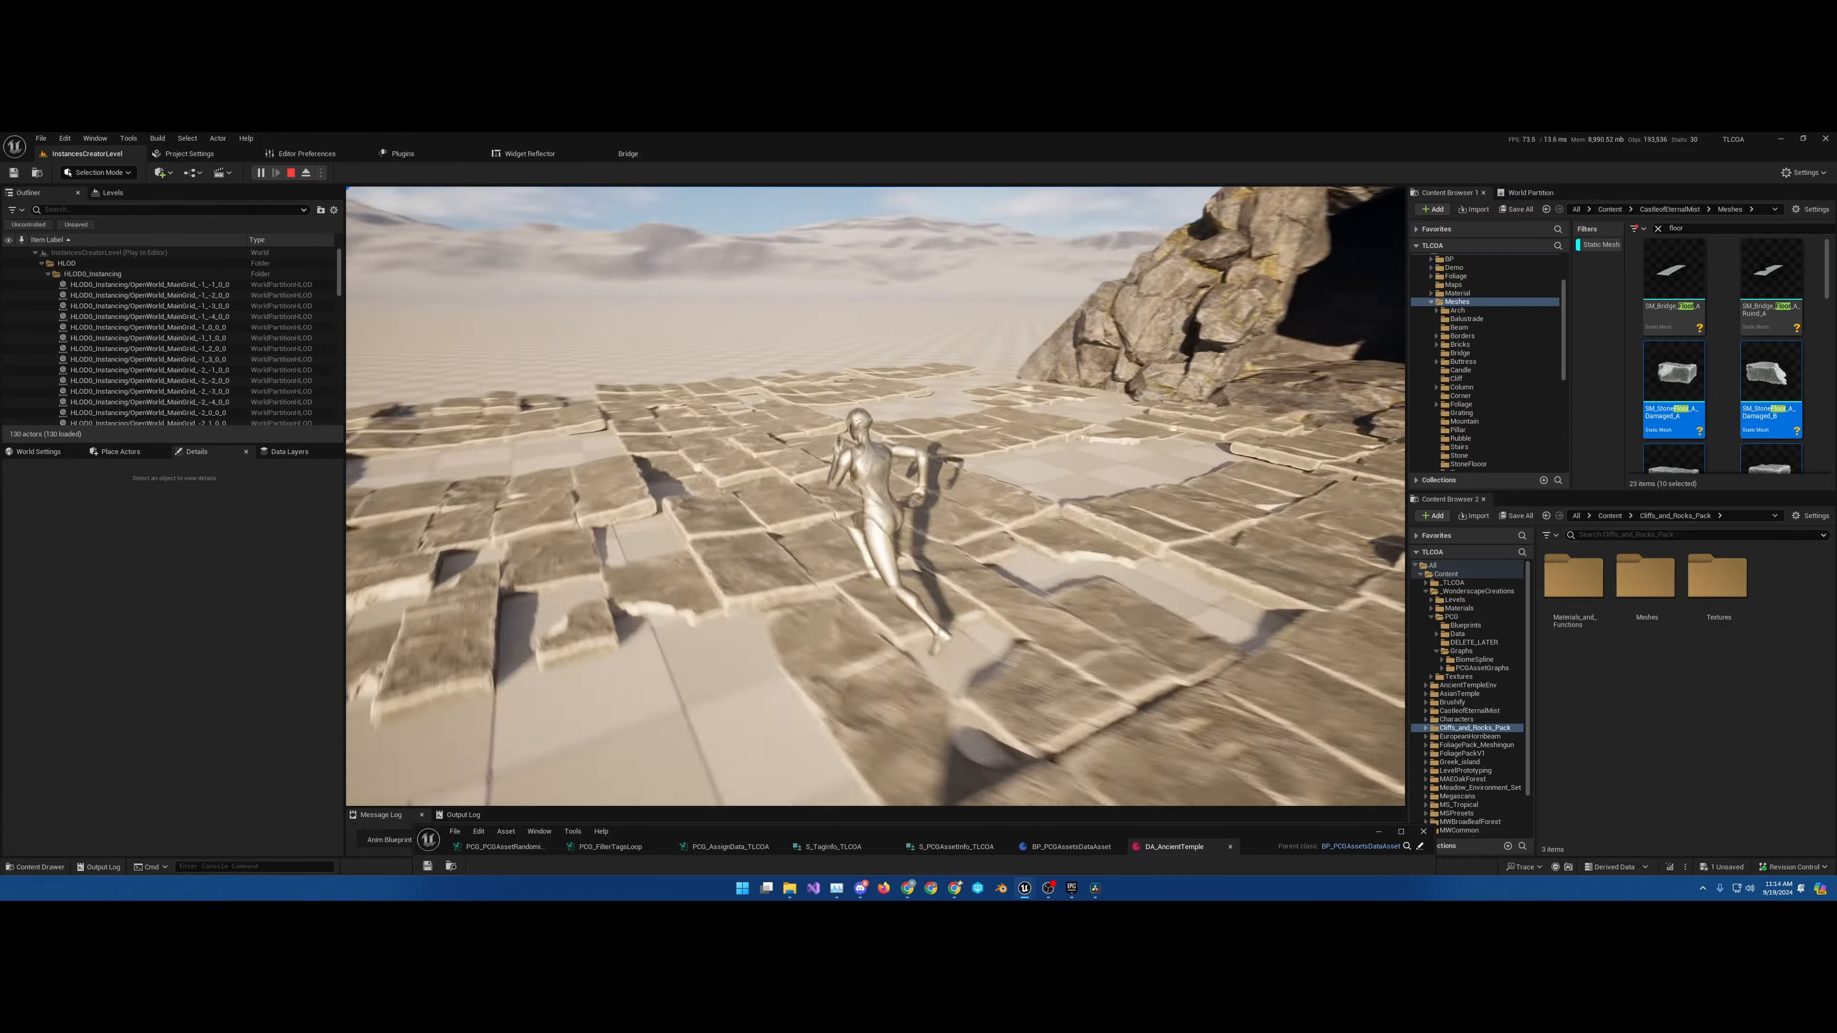
key(w)
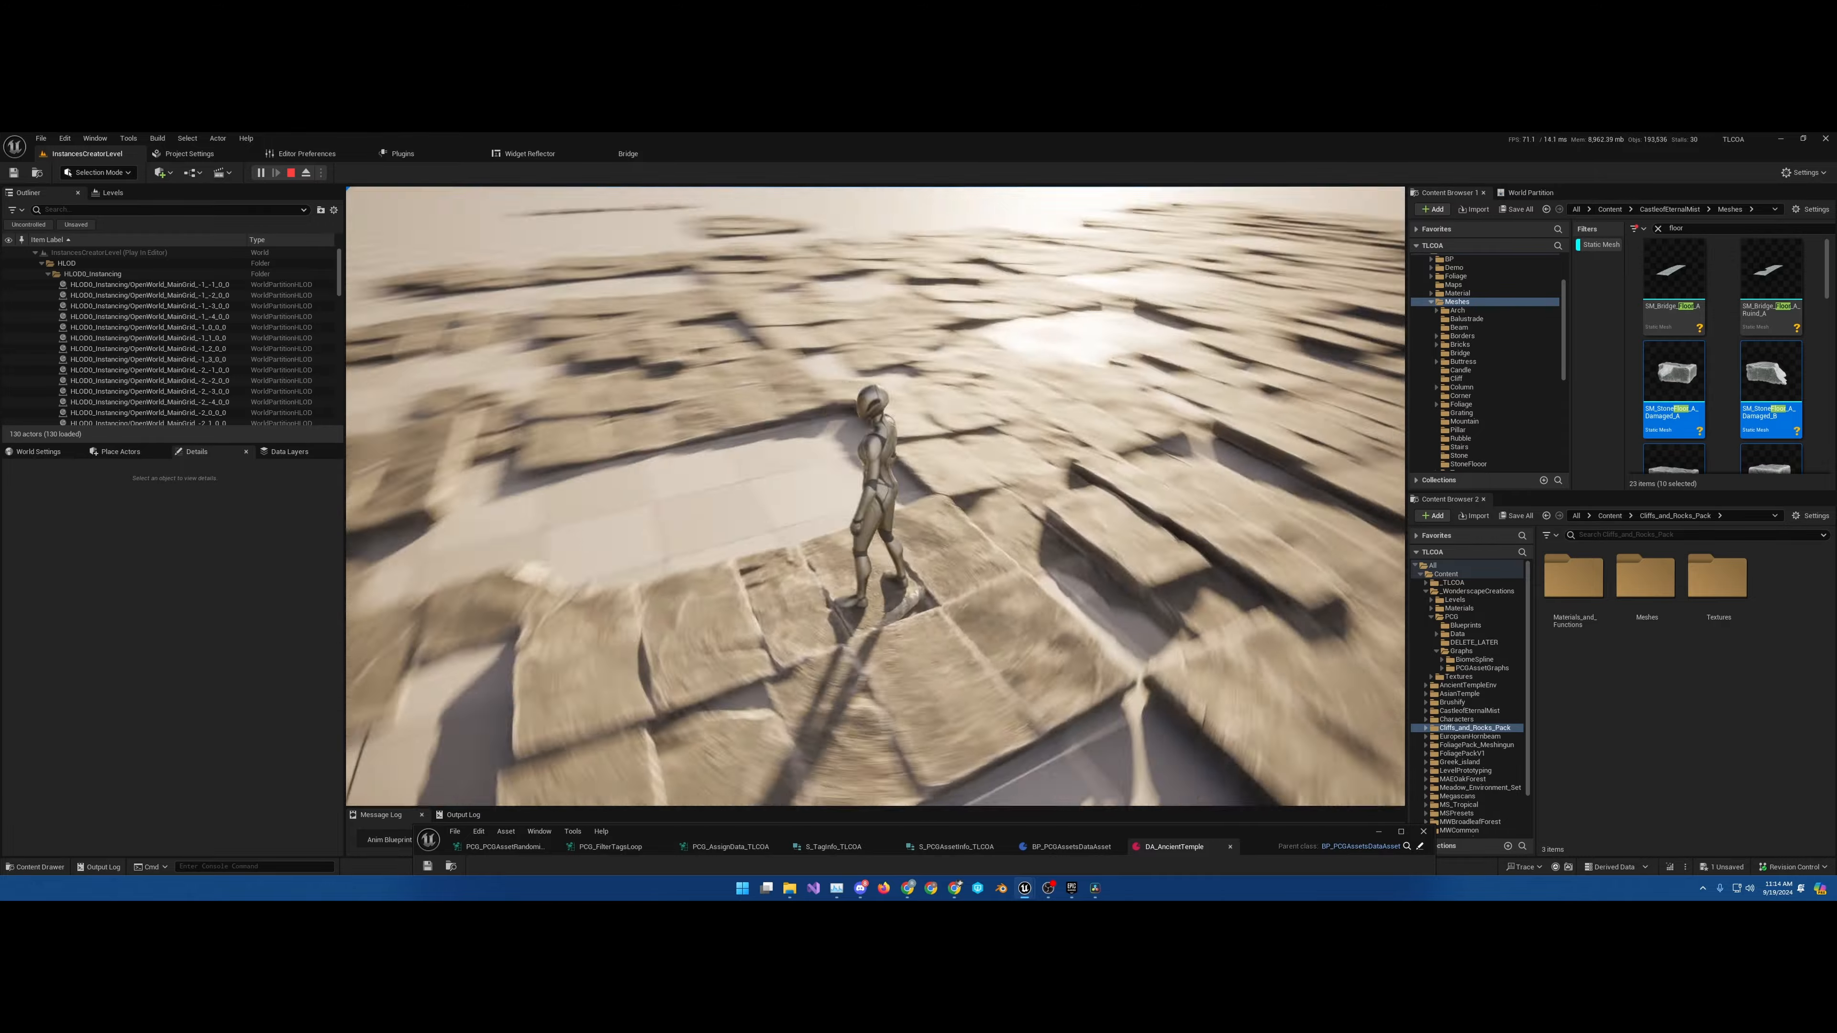
key(w)
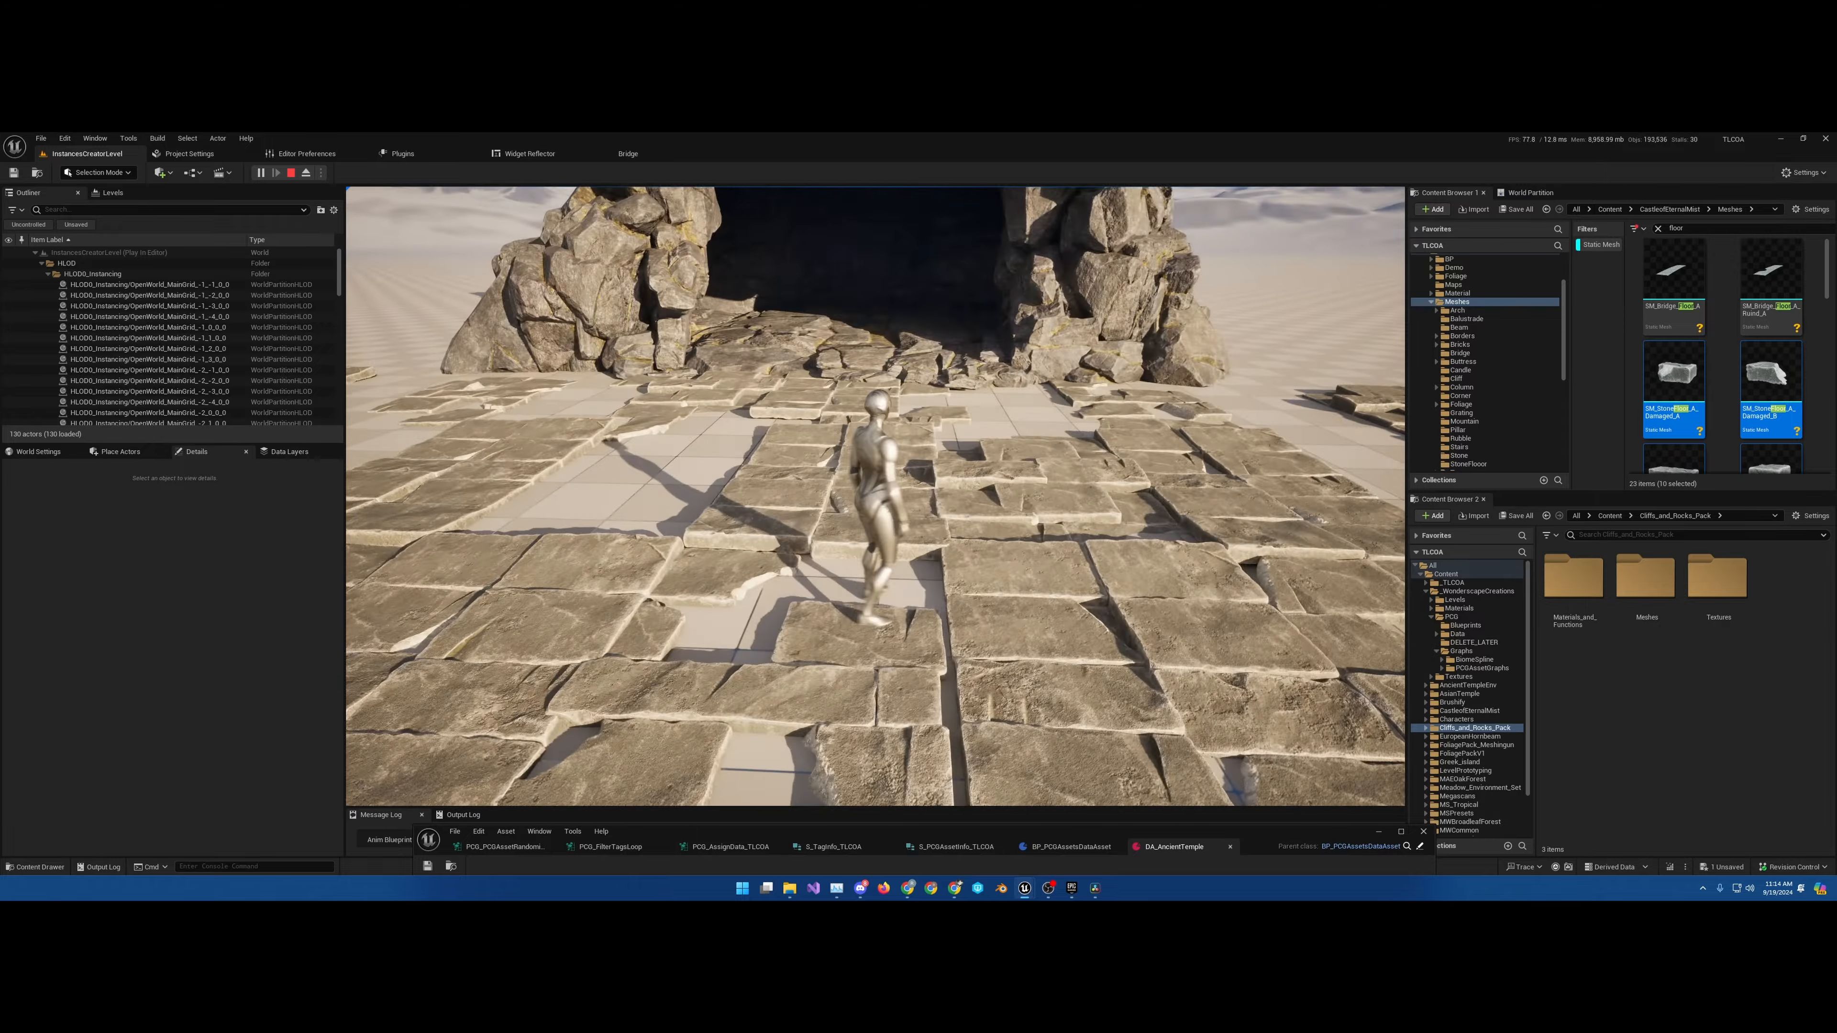
key(w)
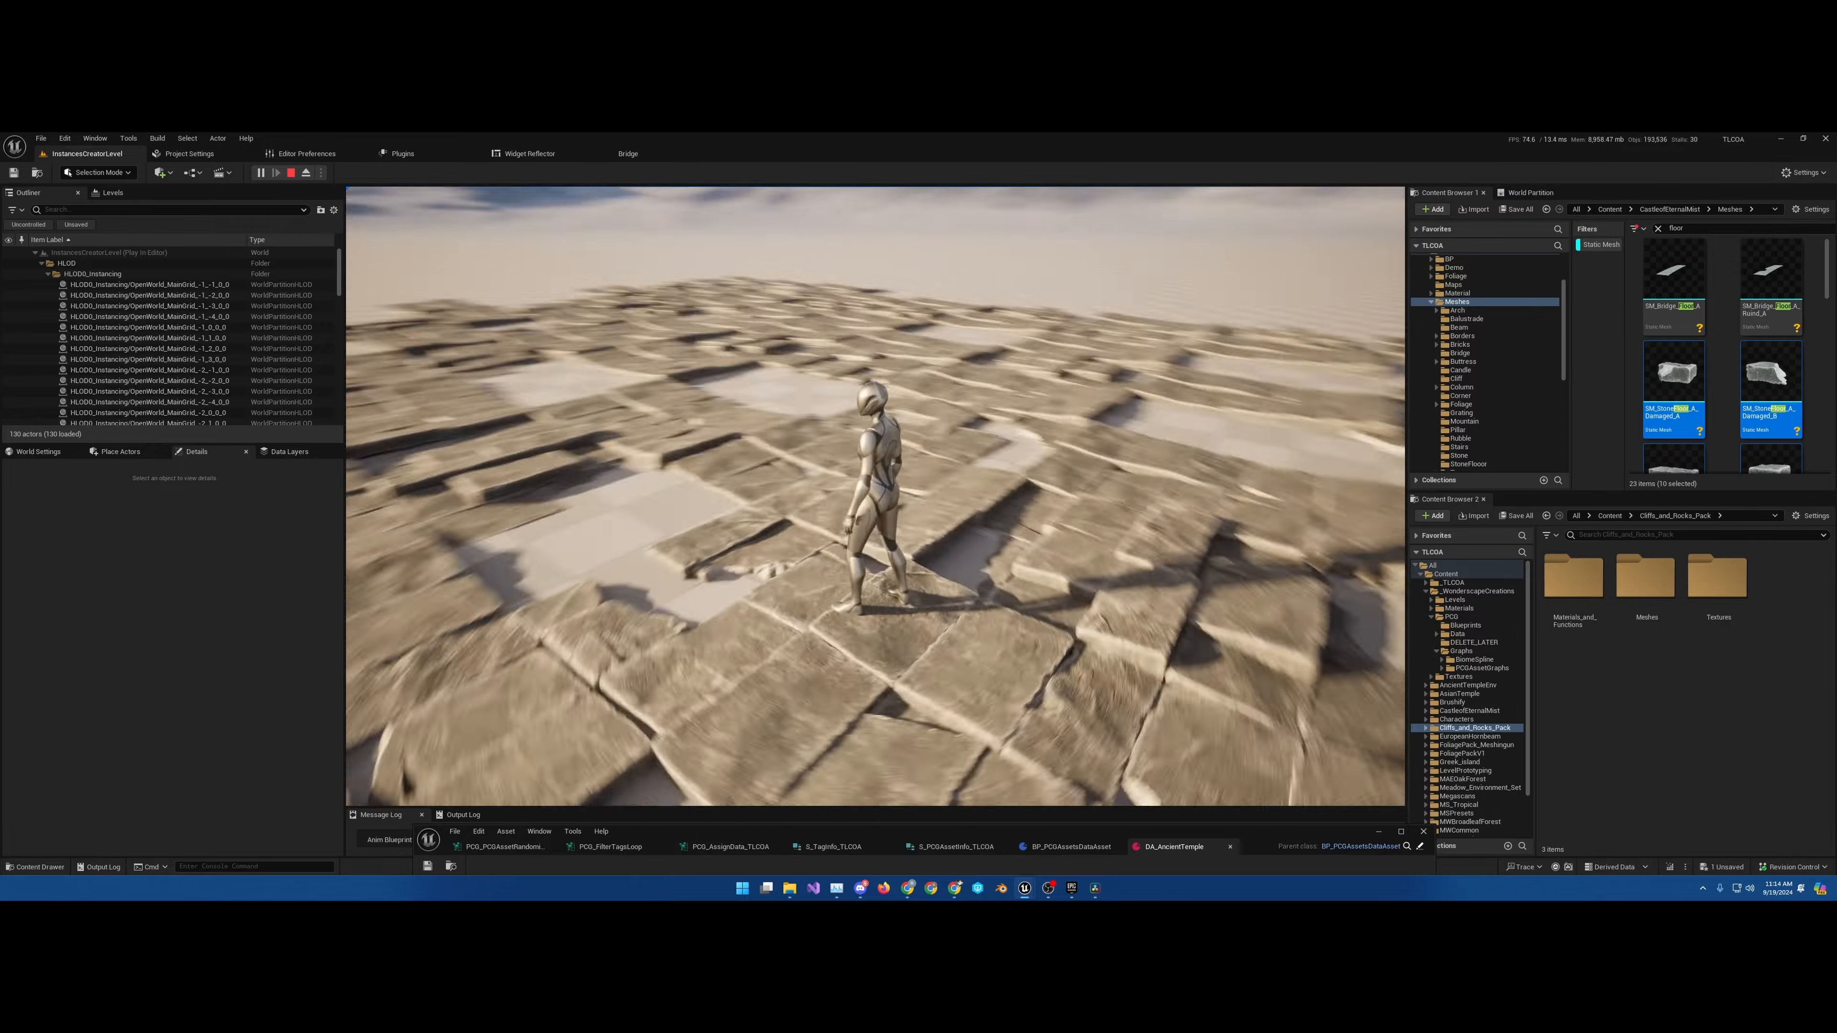
key(Escape)
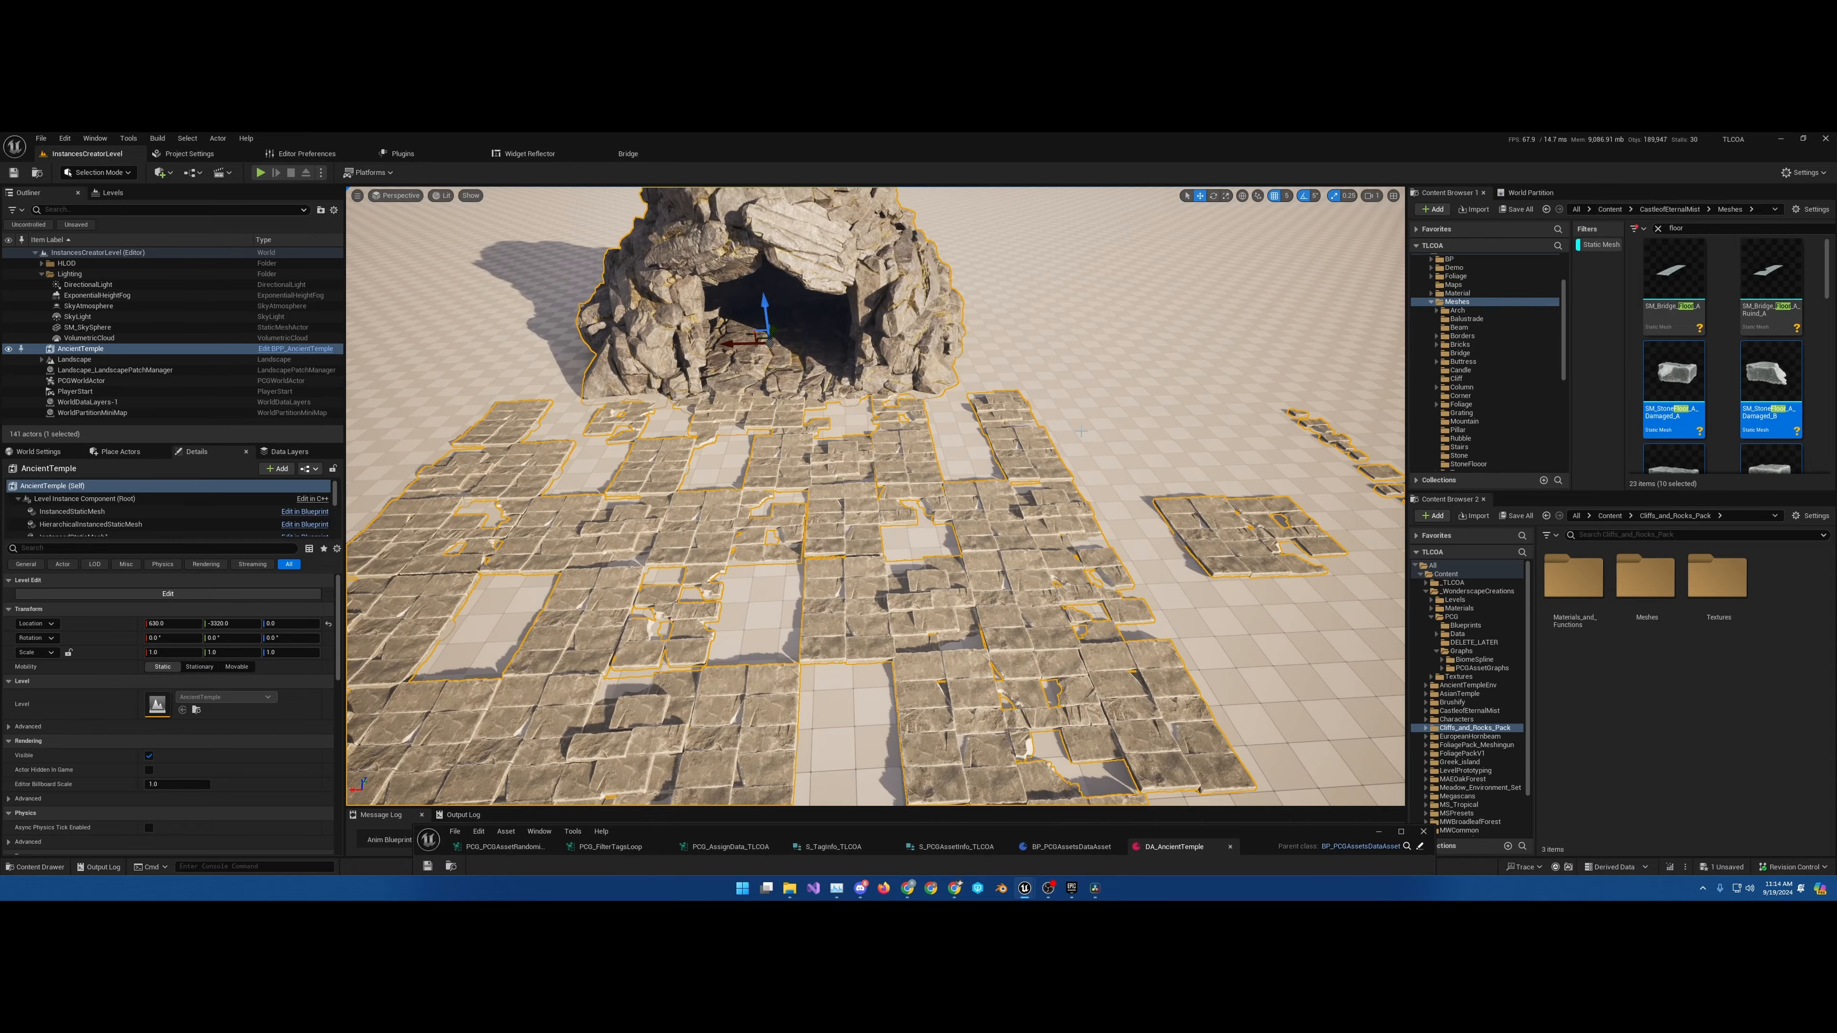
Examine the instanced and hierarchical instanced static mesh components of the AncientTemple level instance one after another
mouse_move(1081, 442)
right_down()
mouse_move(1027, 478)
mouse_move(1066, 447)
right_up()
key(s)
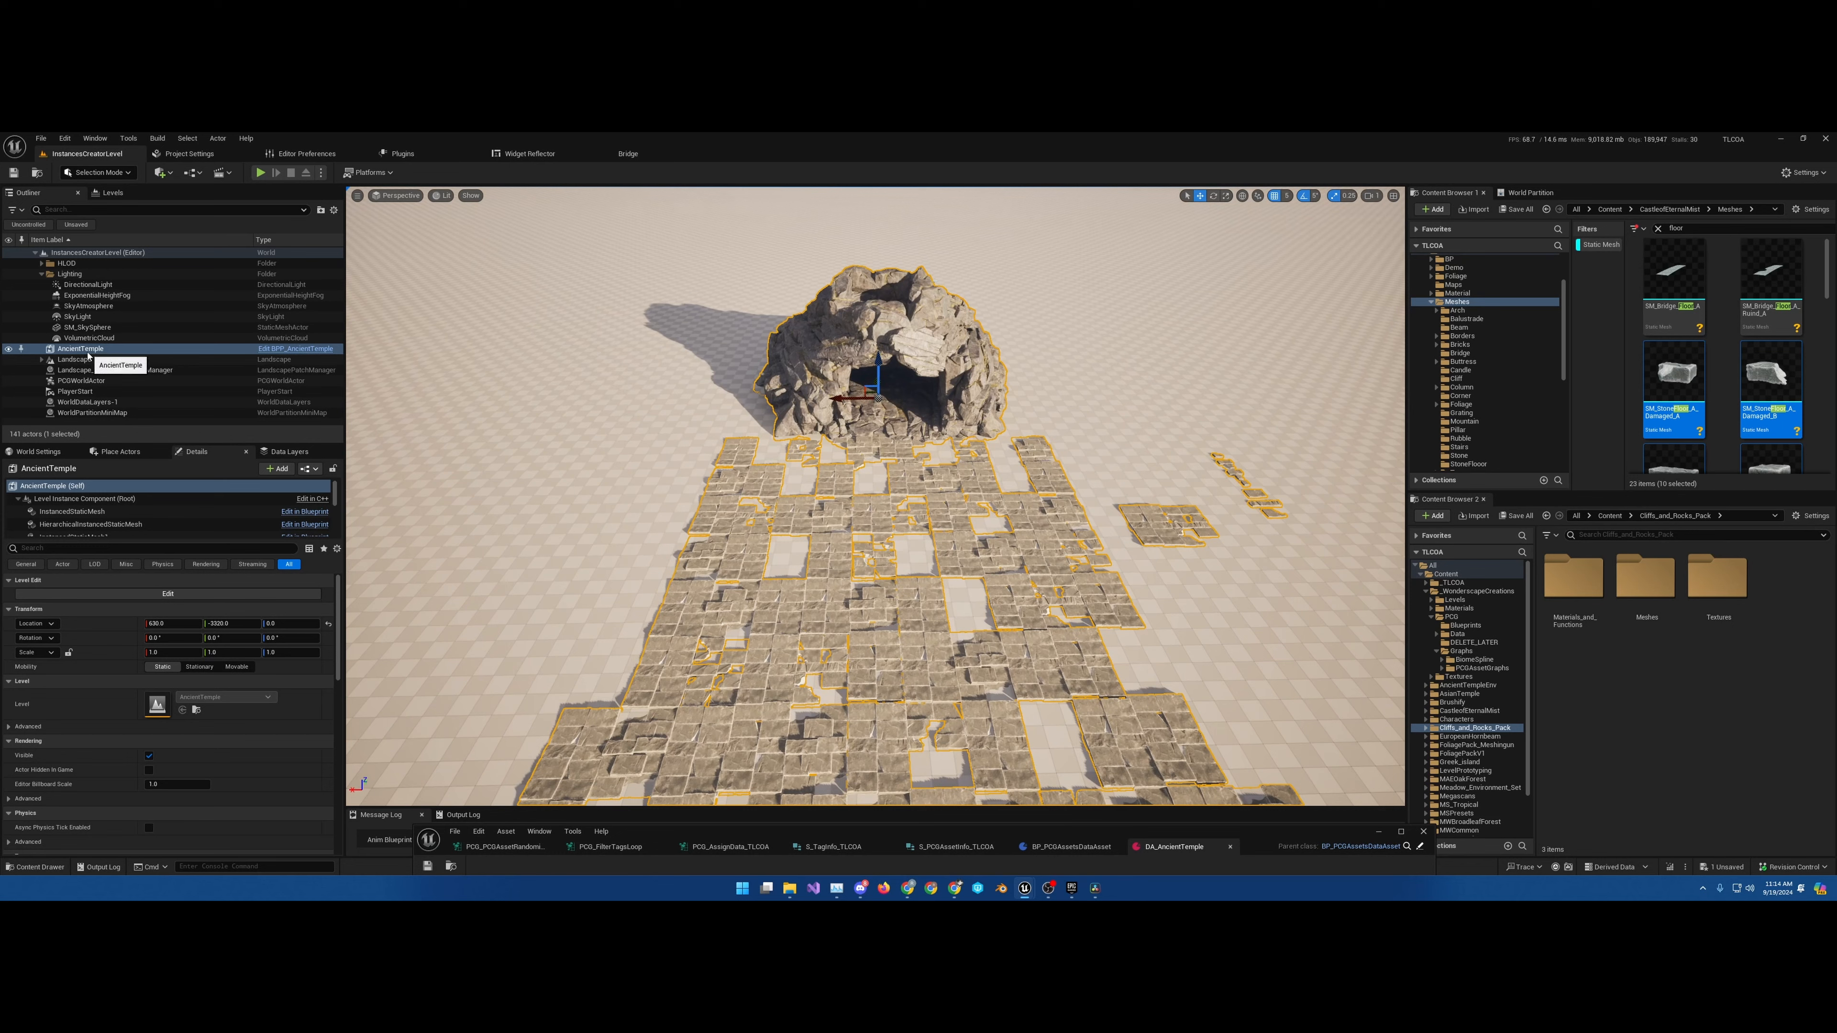
click(98, 514)
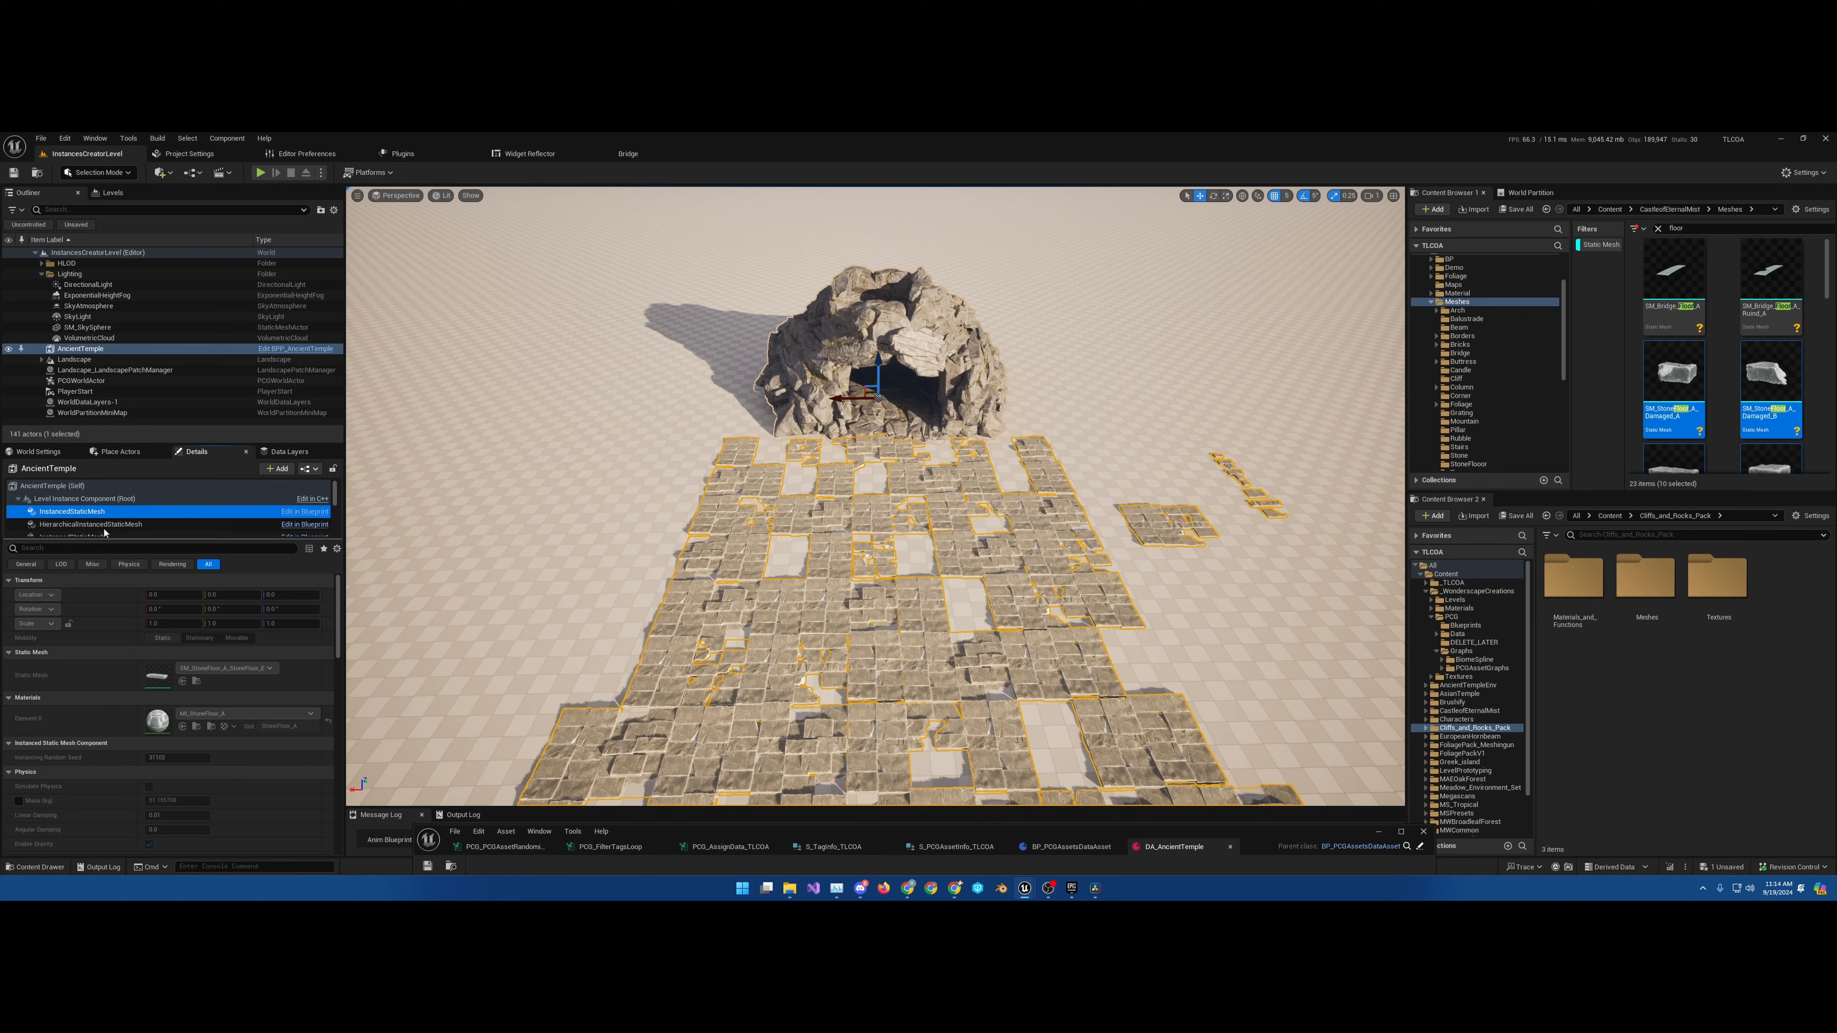
scroll(100, 514, down, 2)
click(94, 529)
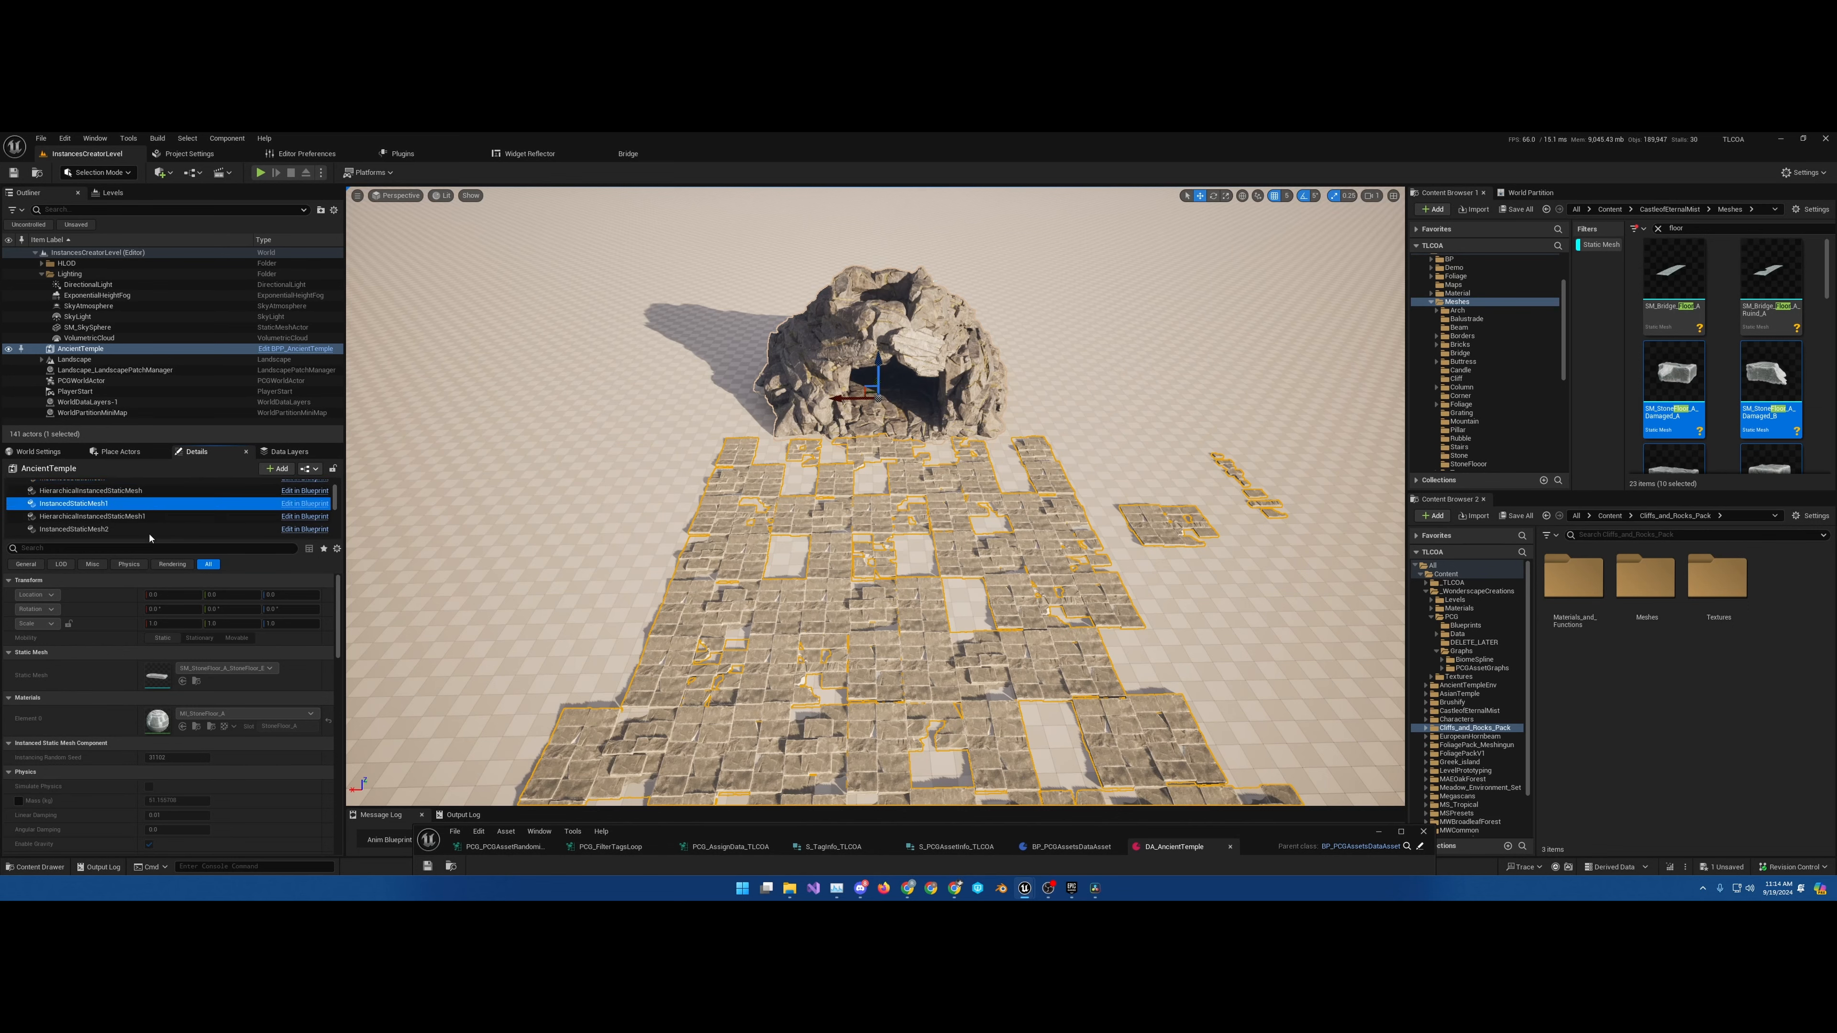
scroll(172, 534, down, 2)
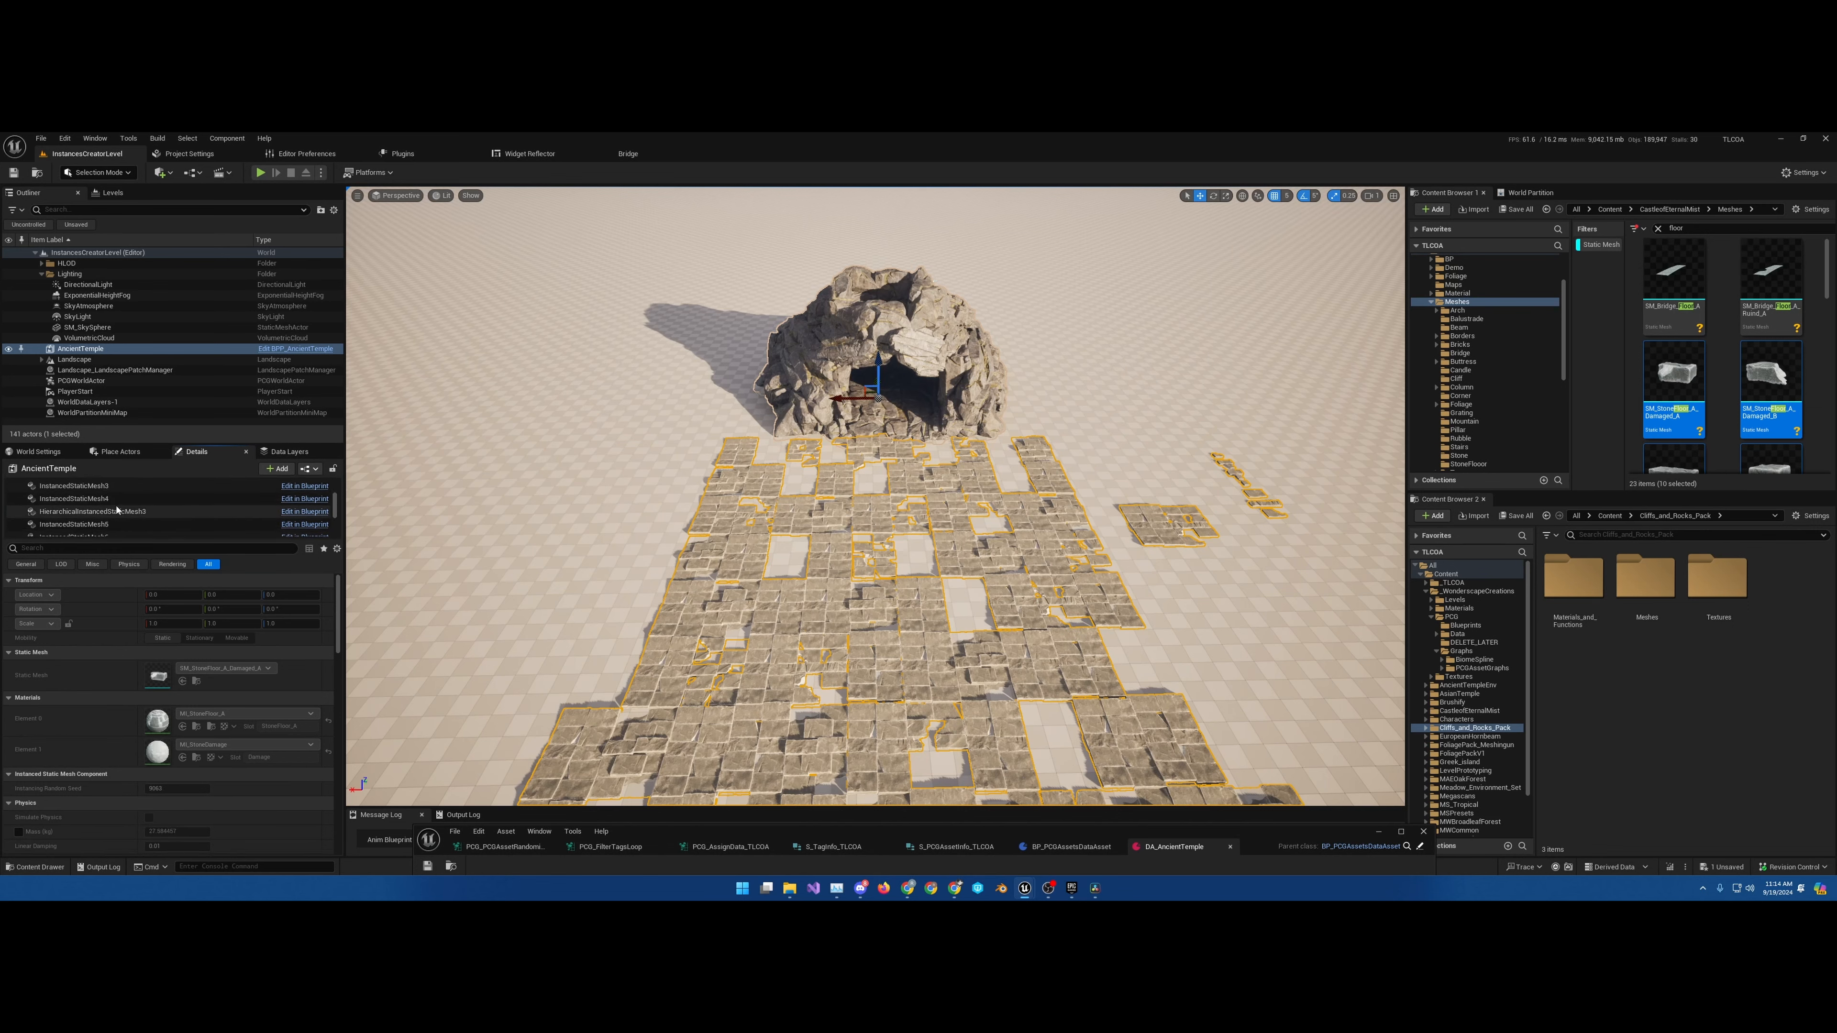
click(102, 487)
click(122, 500)
scroll(130, 511, down, 2)
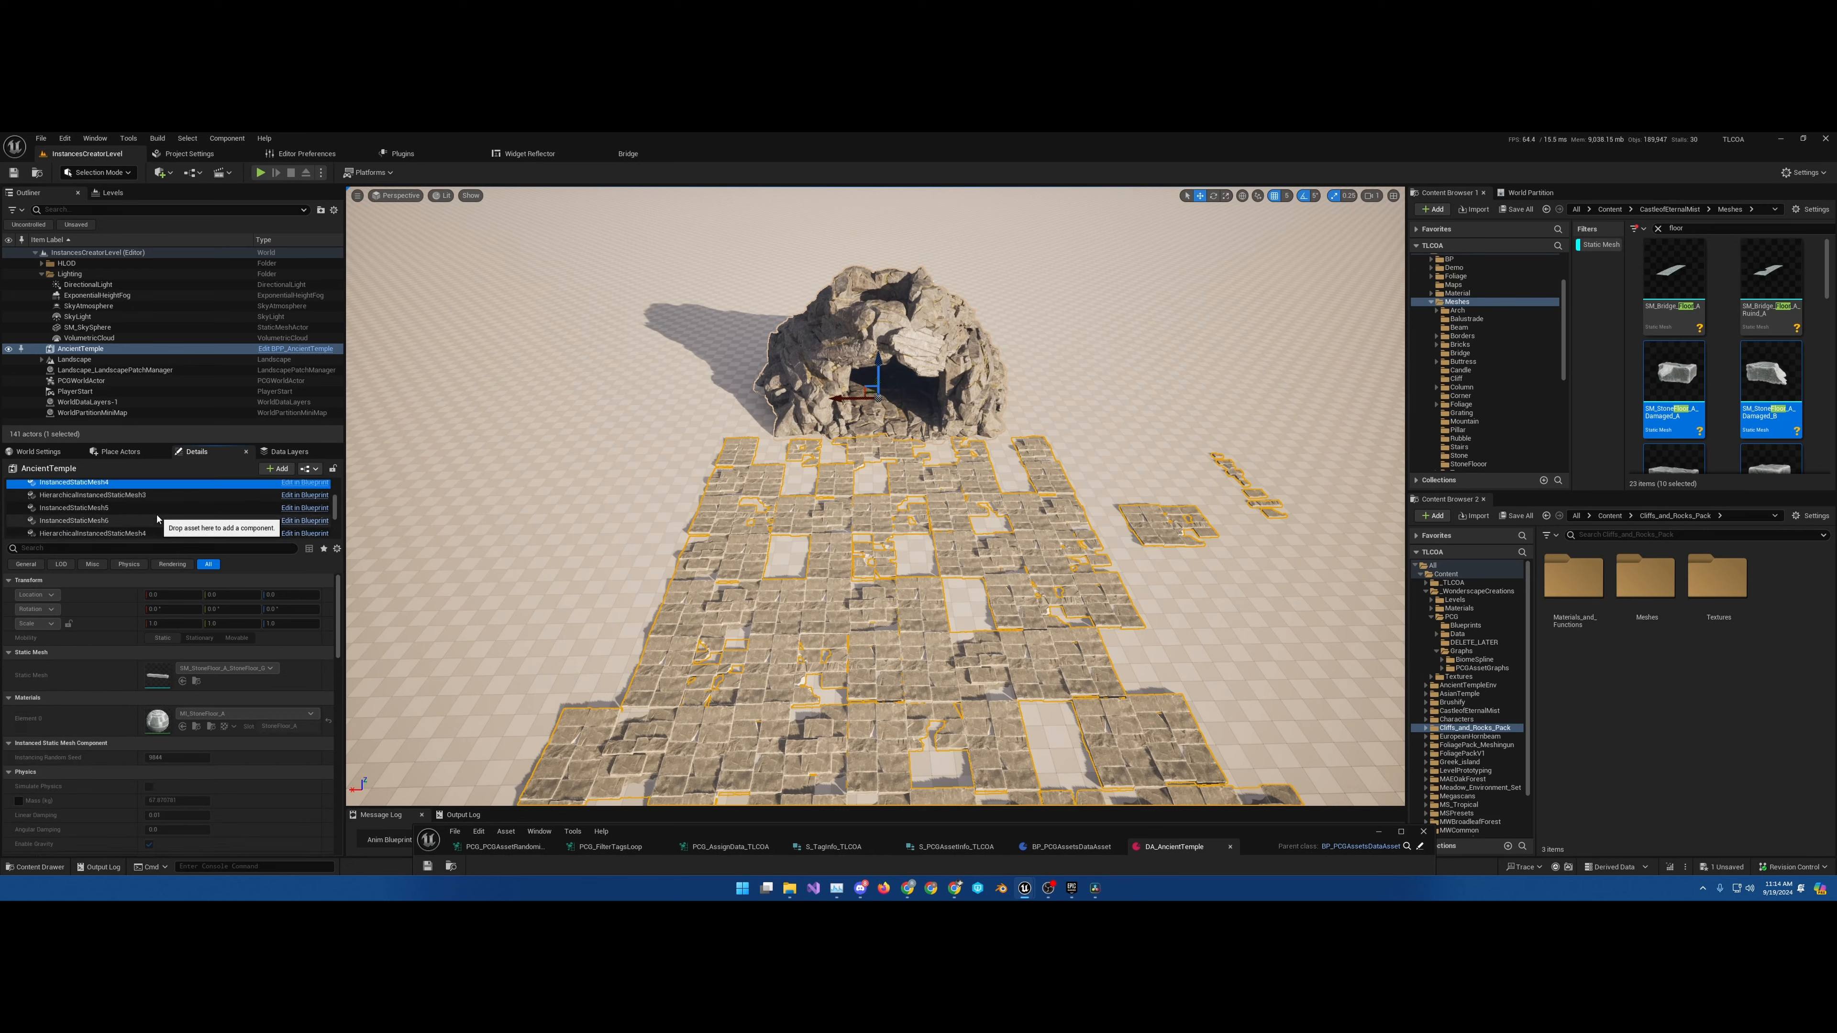
click(169, 529)
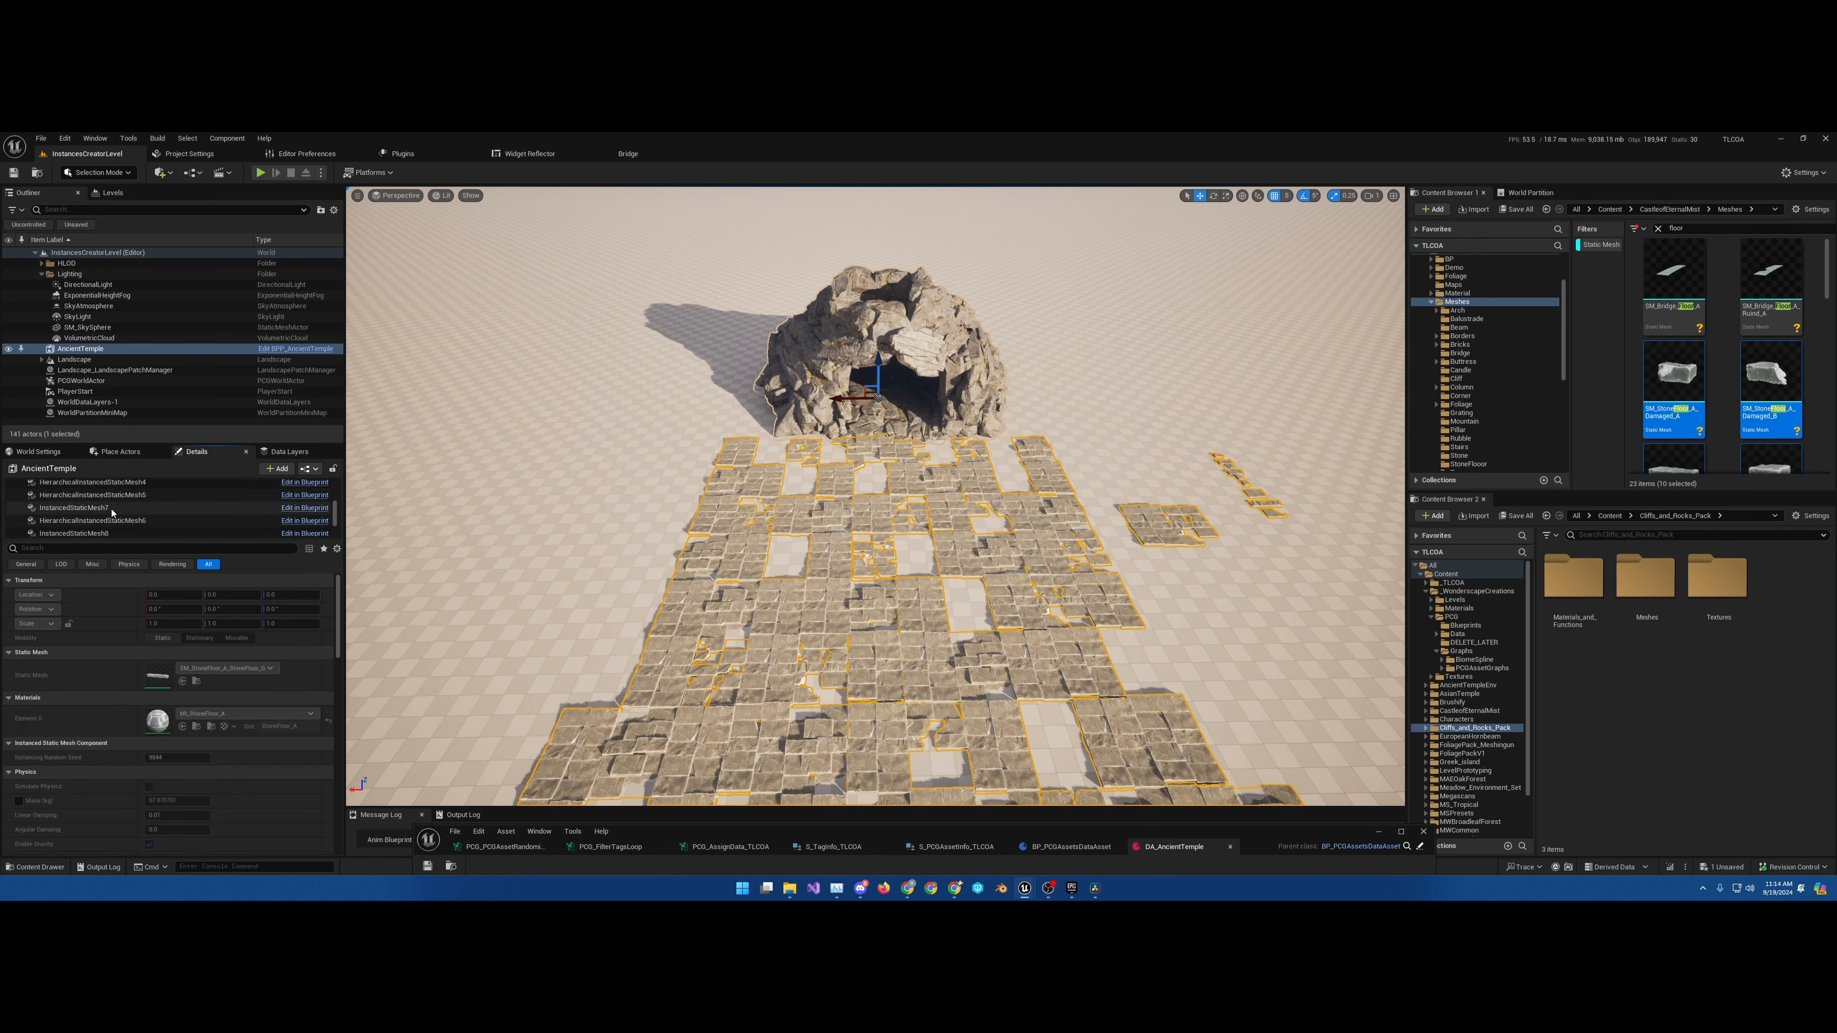
click(100, 533)
scroll(164, 519, down, 2)
scroll(164, 522, down, 1)
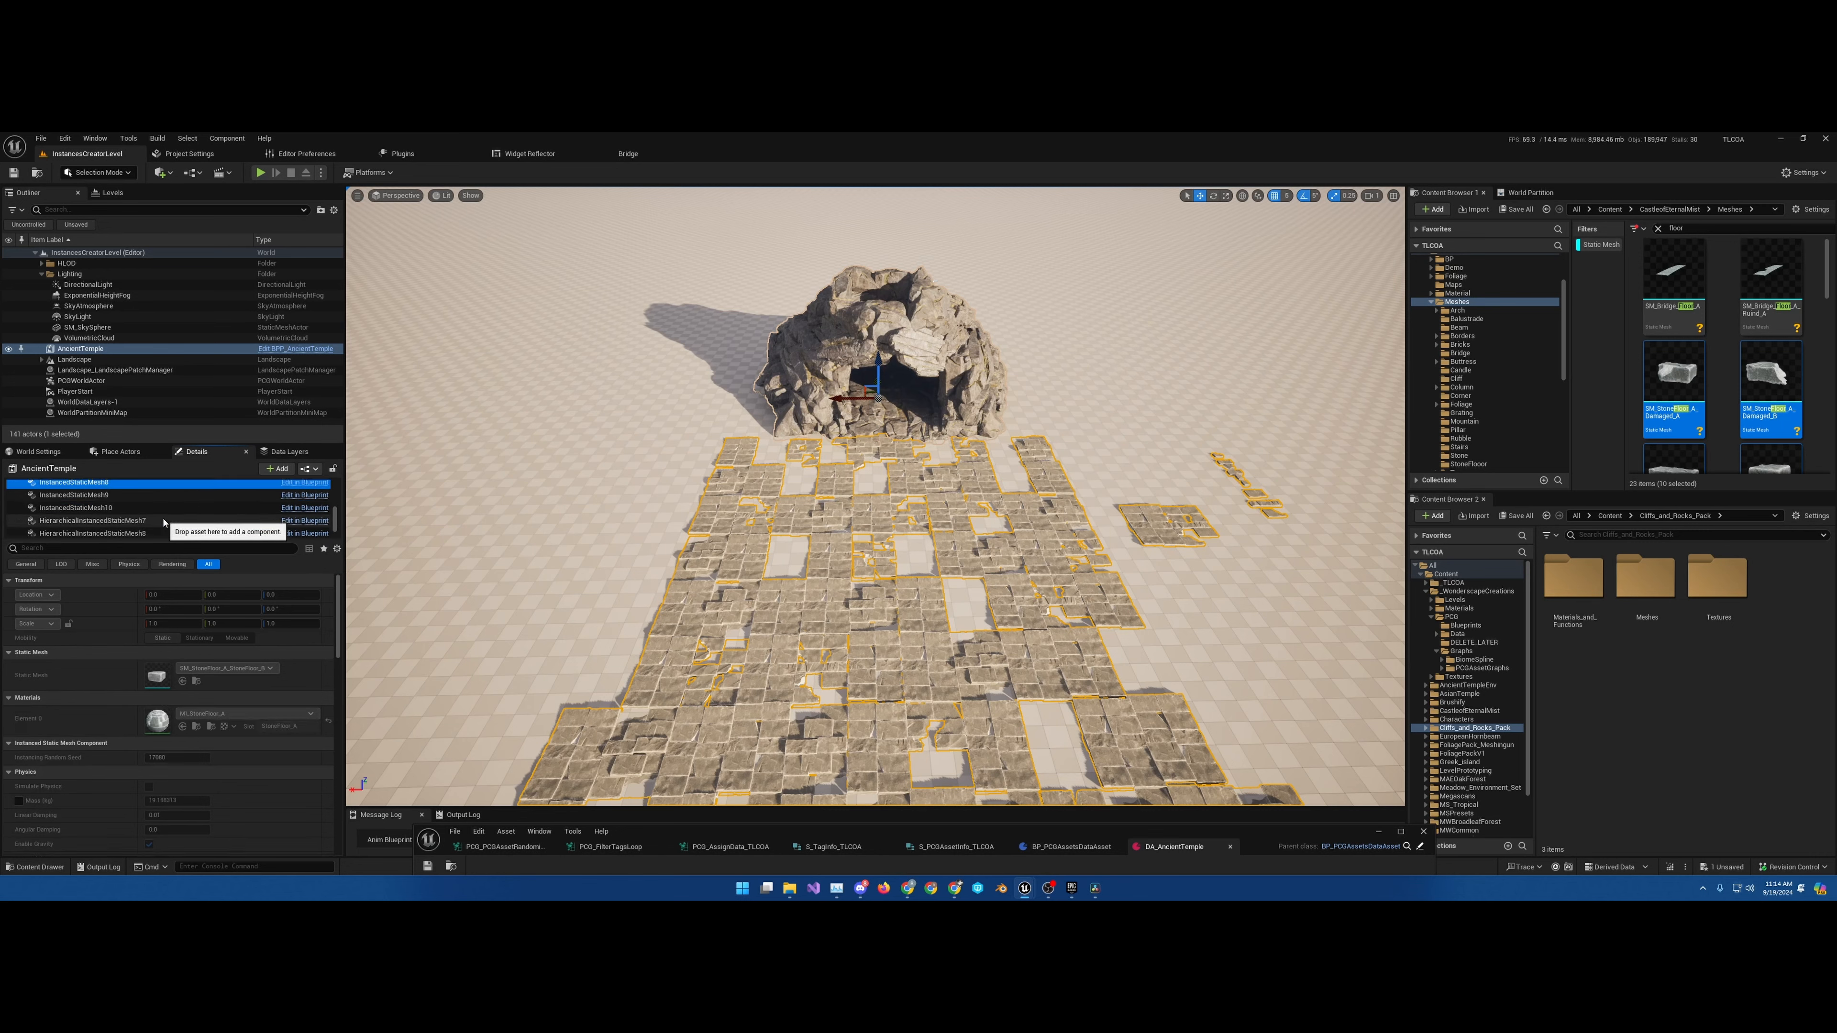
click(123, 497)
click(103, 508)
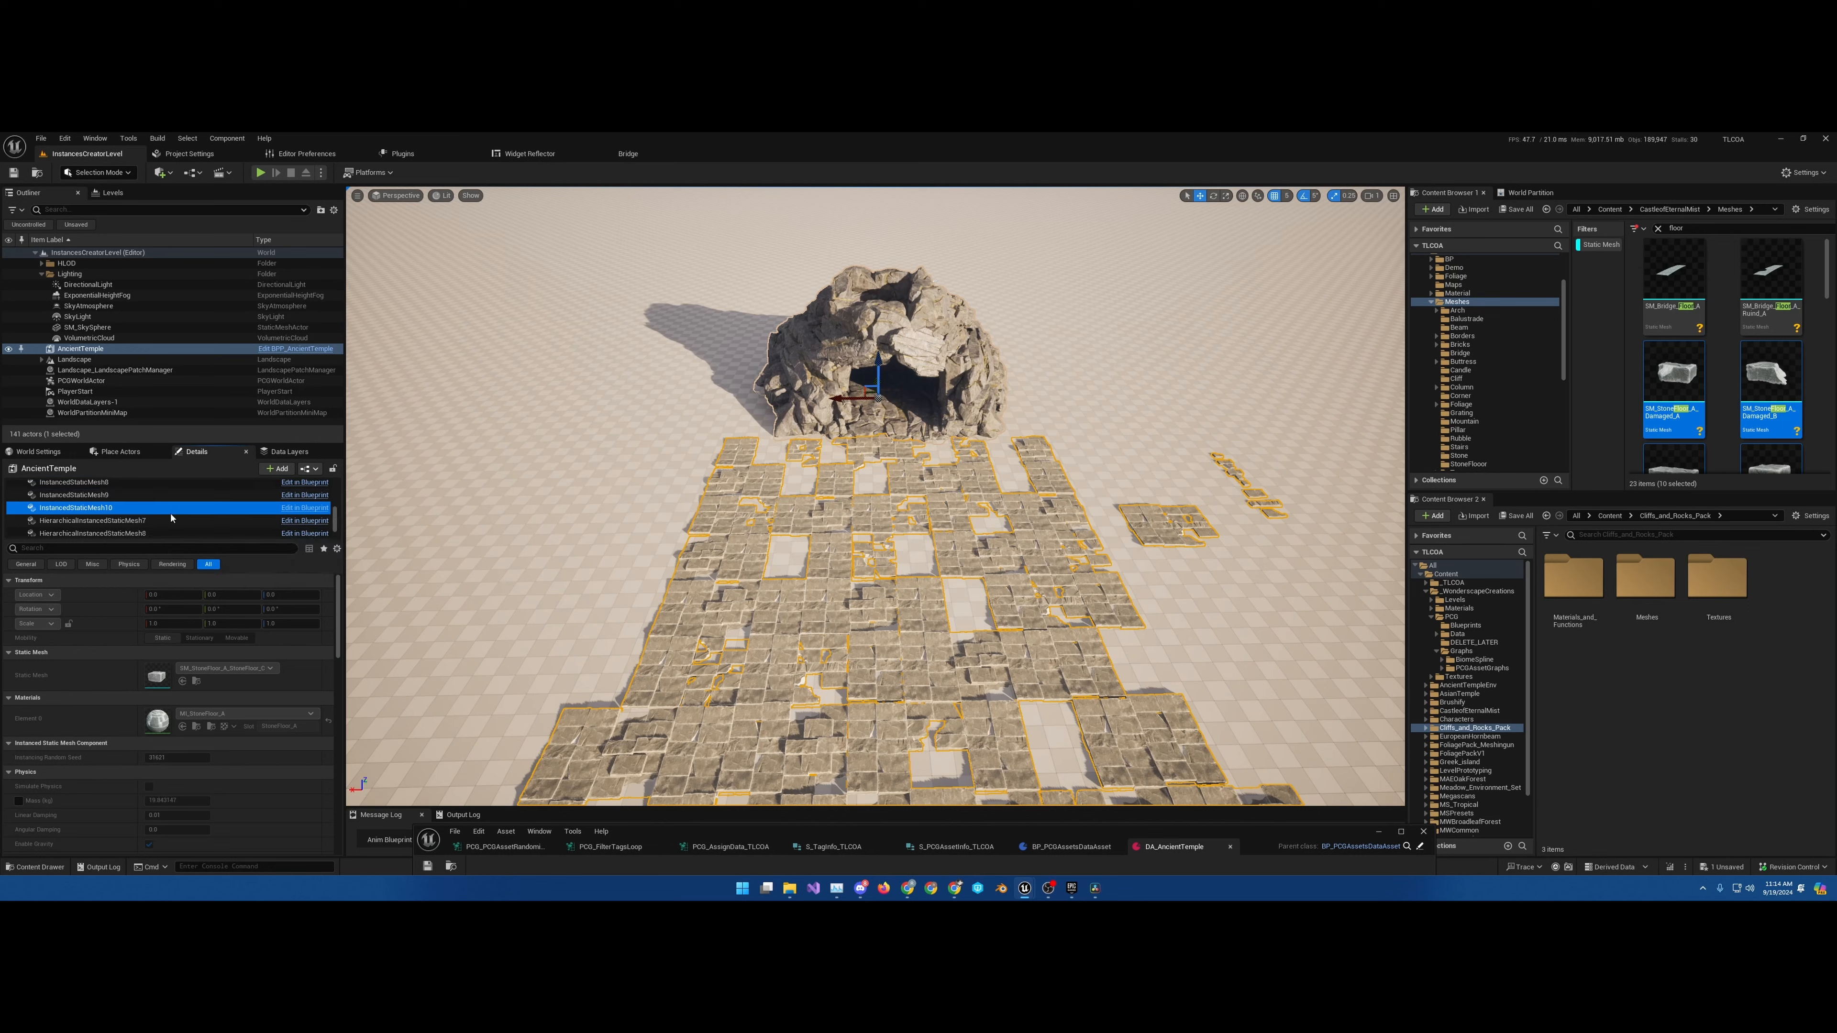
scroll(185, 516, down, 1)
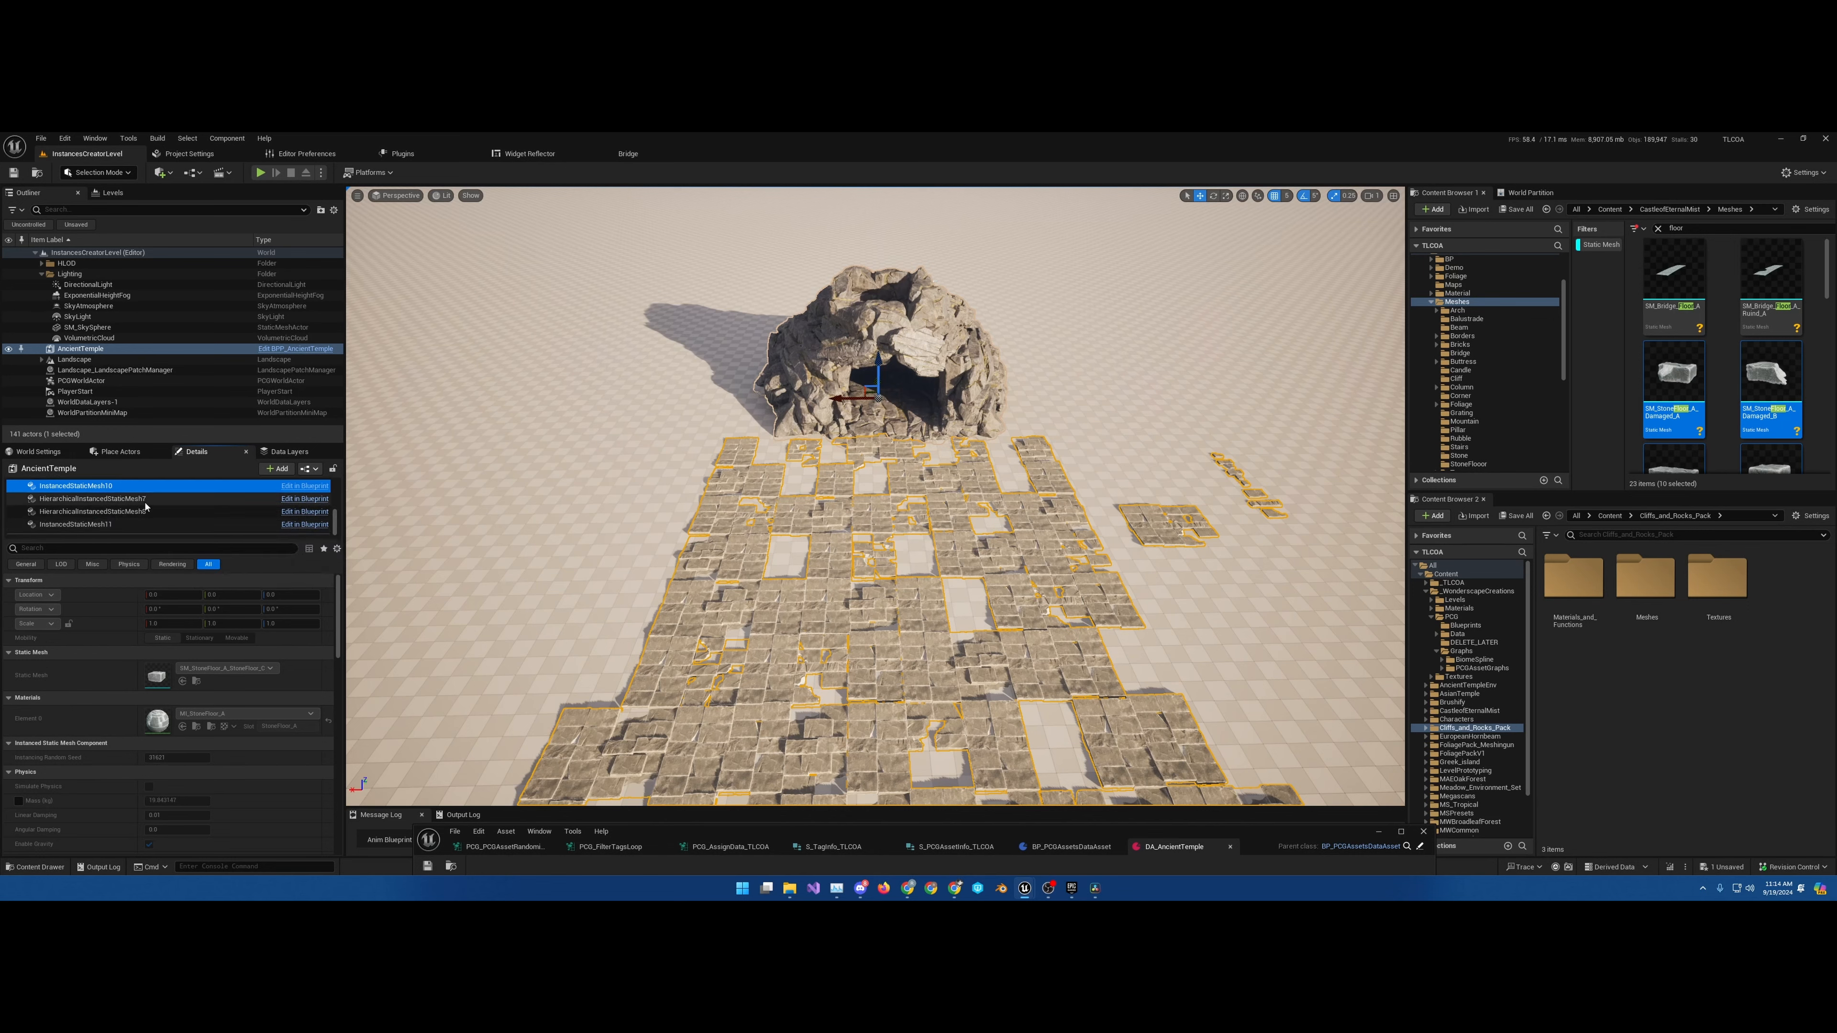
Examine the whole stone courtyard and the cliff cave from several sides and distances
key(d)
right_drag(879, 302, 796, 308)
key(s)
key(w)
key(d)
key(a)
right_drag(861, 514, 857, 478)
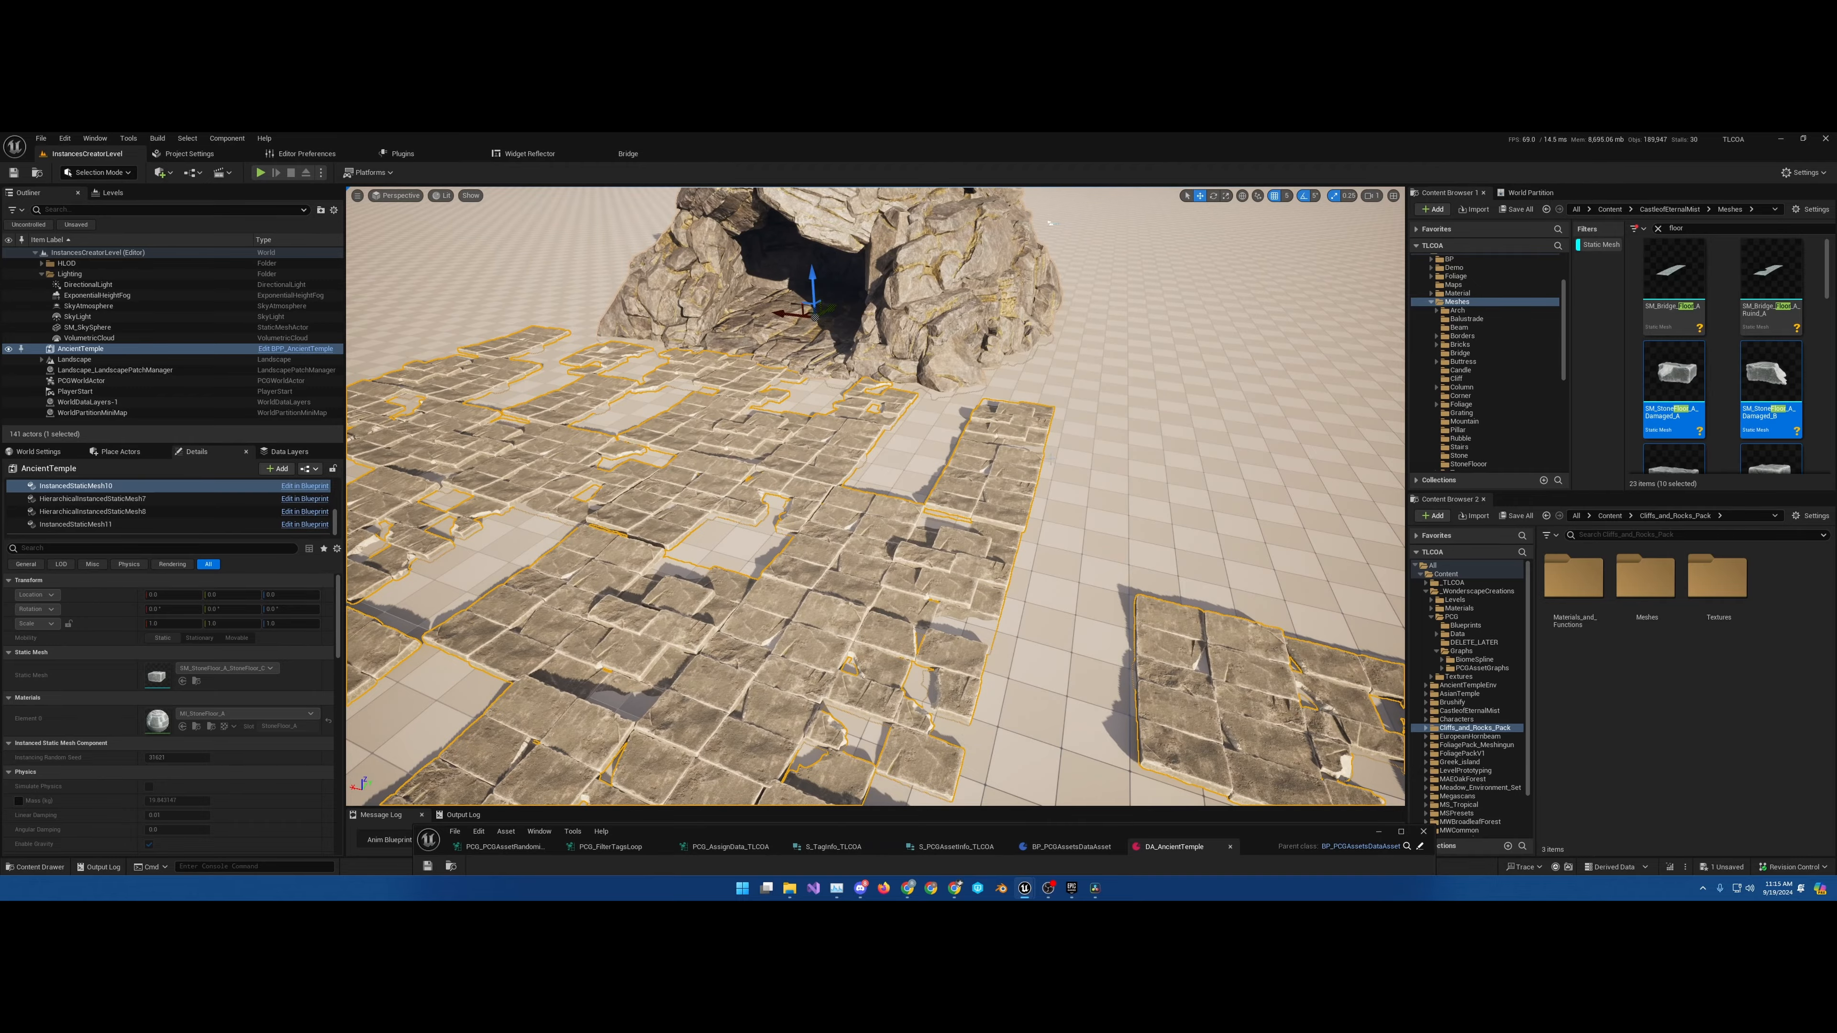
key(s)
mouse_move(1050, 460)
right_down()
mouse_move(1107, 440)
mouse_move(1067, 445)
right_up()
key(w)
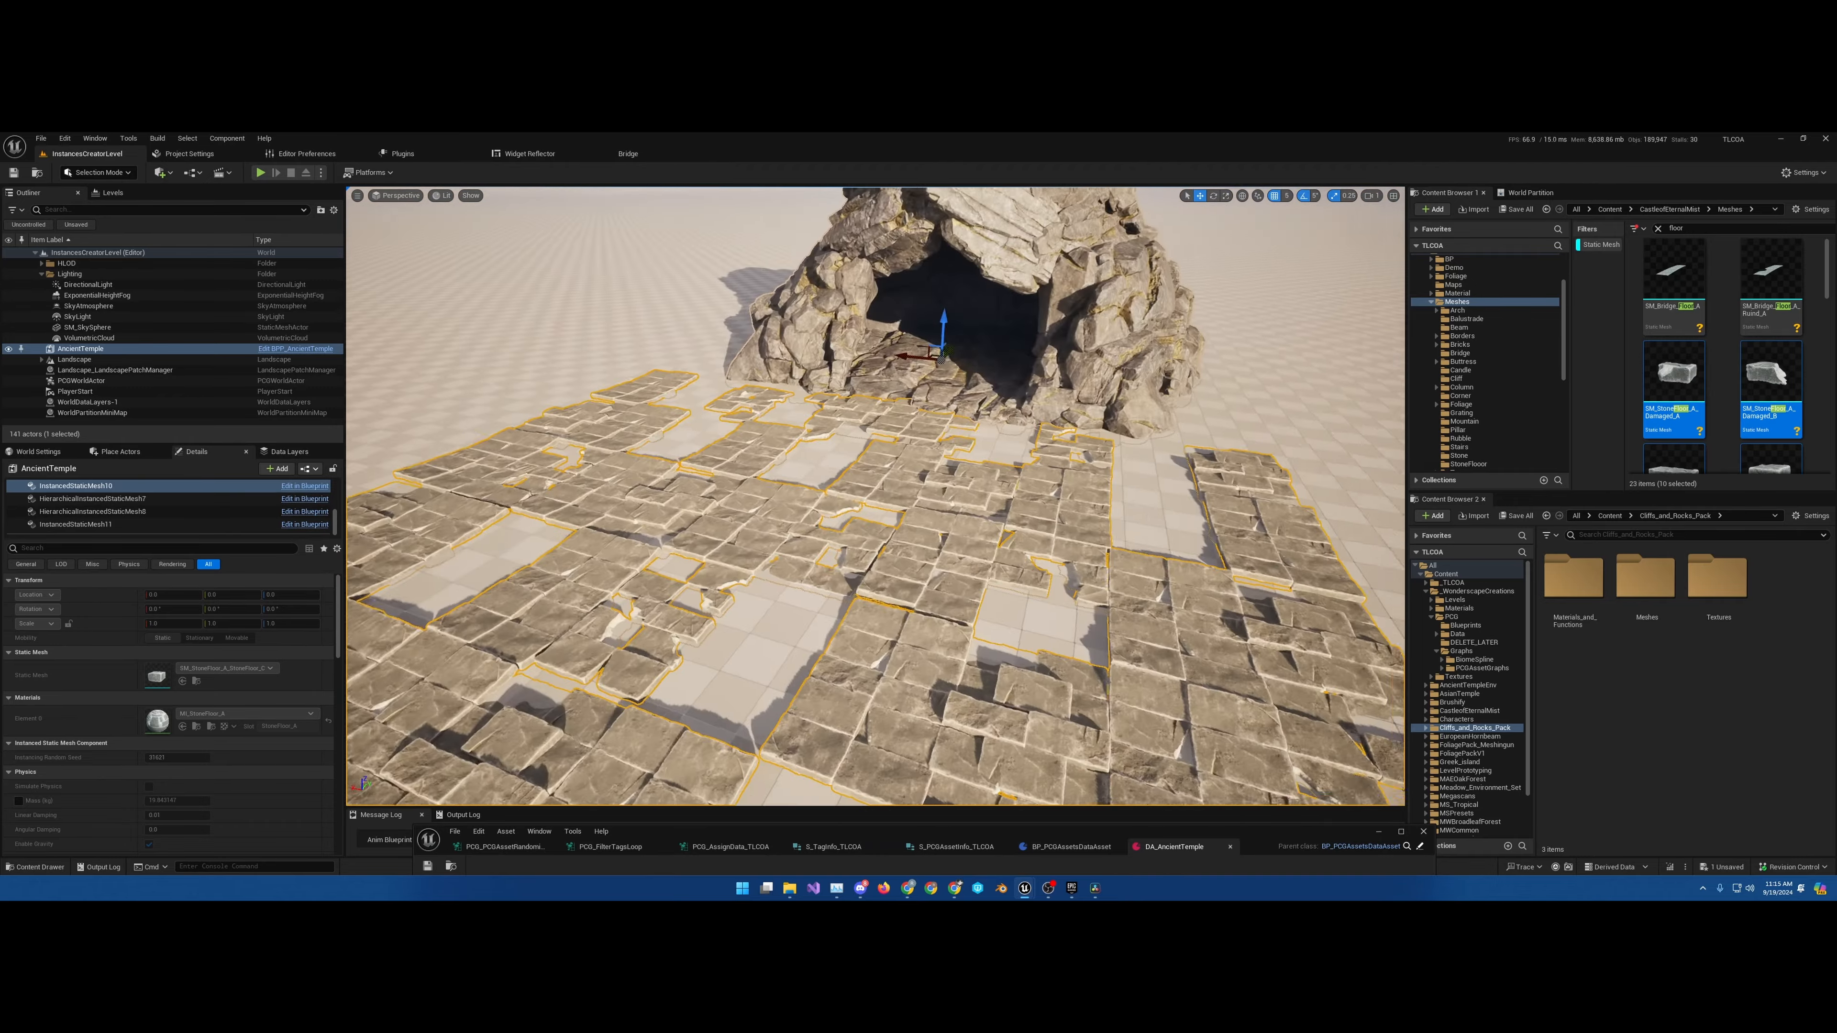
key(s)
key(a)
right_drag(752, 445, 807, 438)
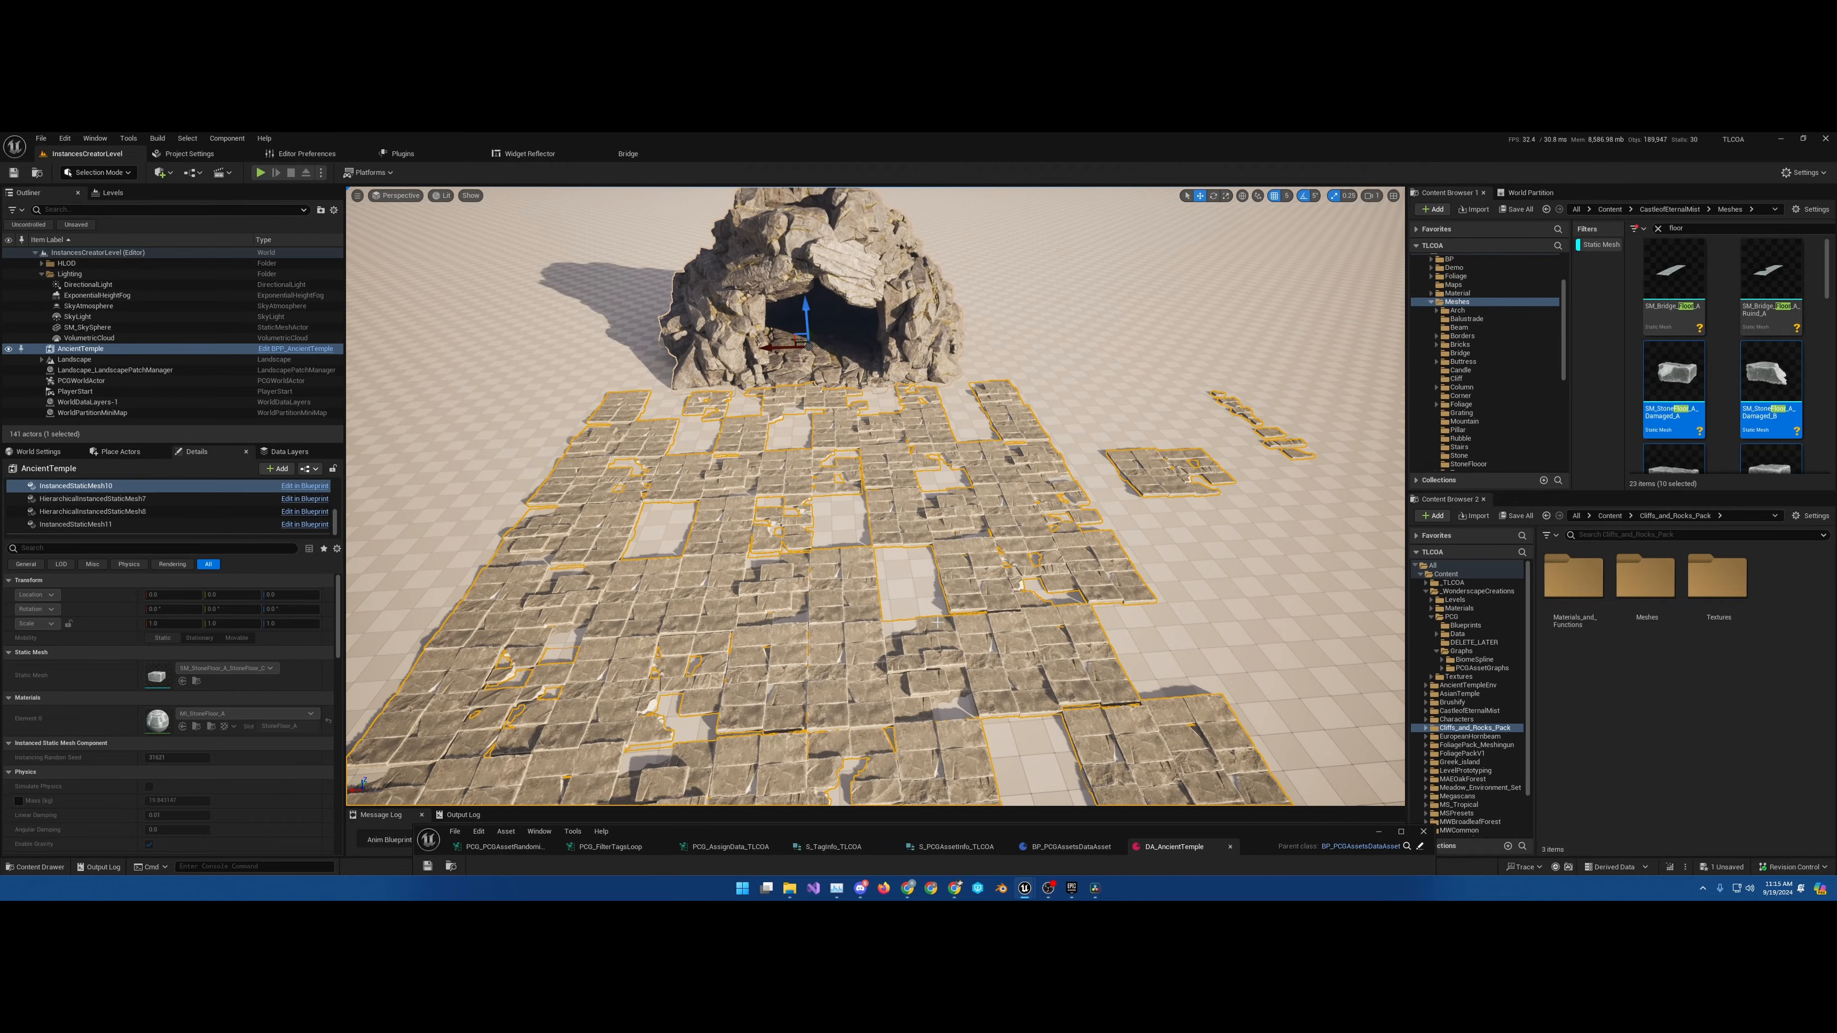
right_drag(684, 558, 593, 543)
key(d)
key(w)
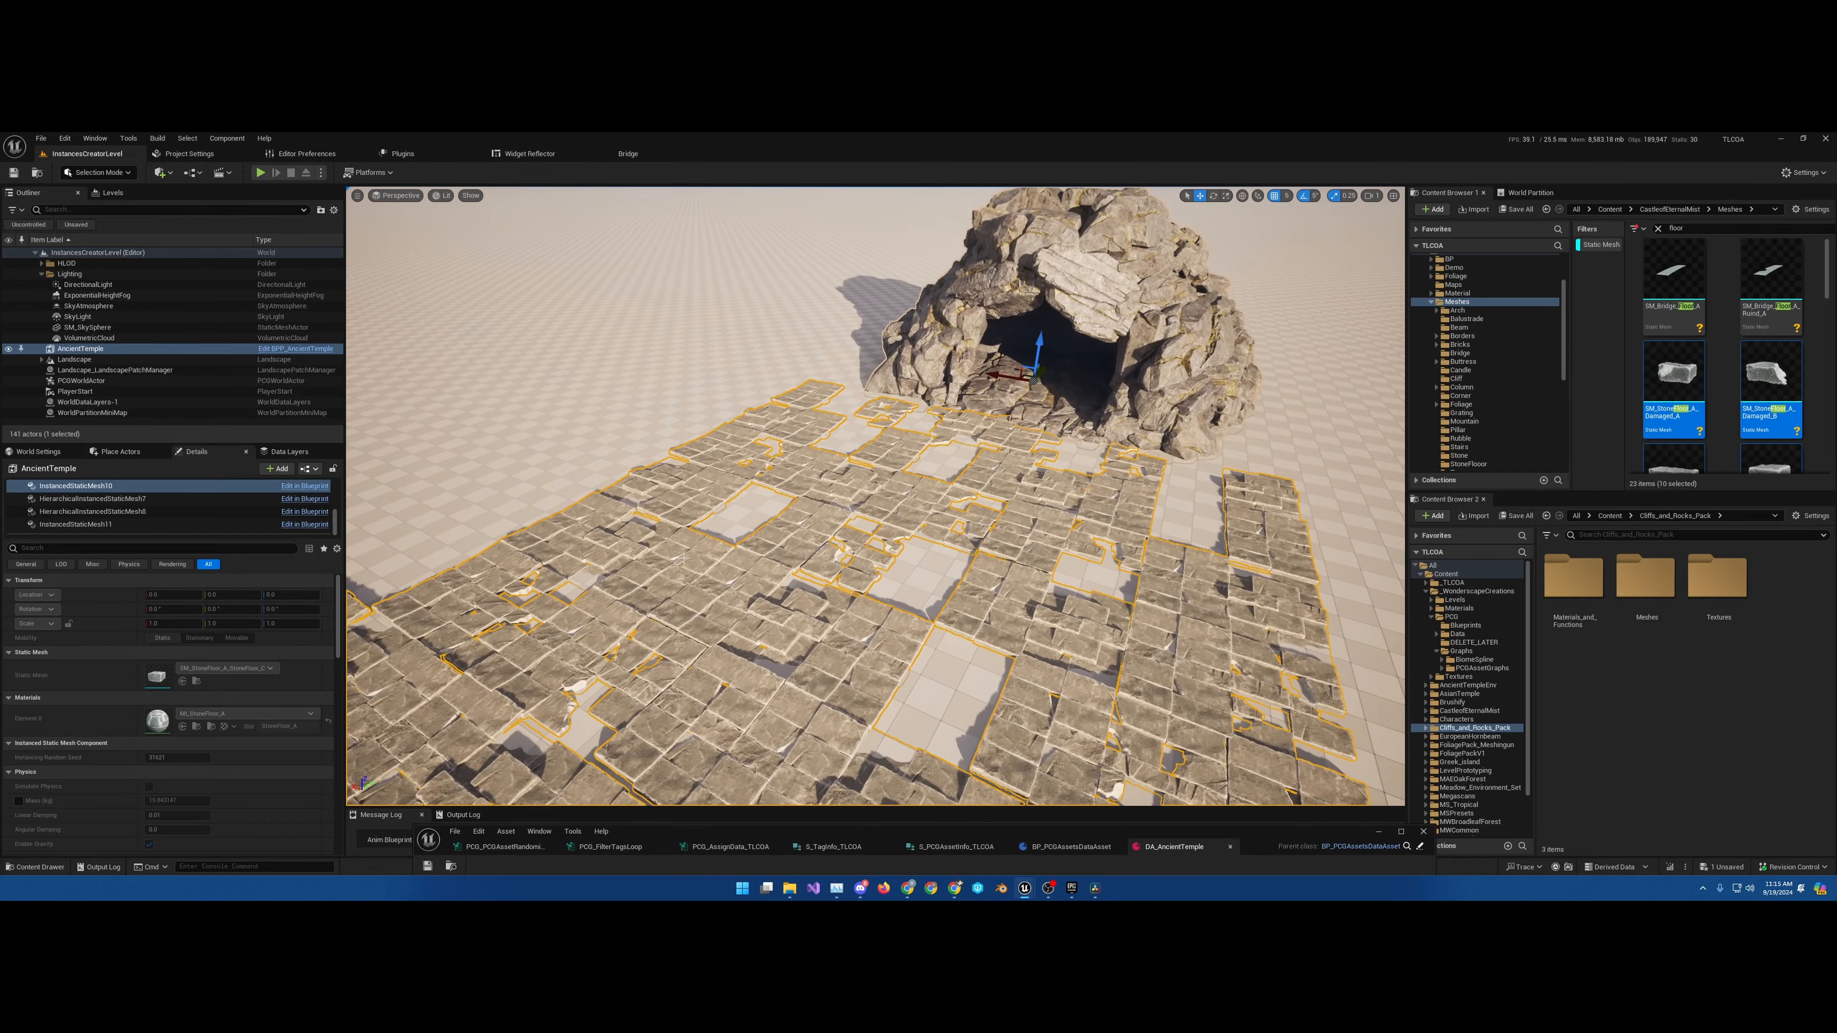
key(s)
right_drag(850, 586, 904, 587)
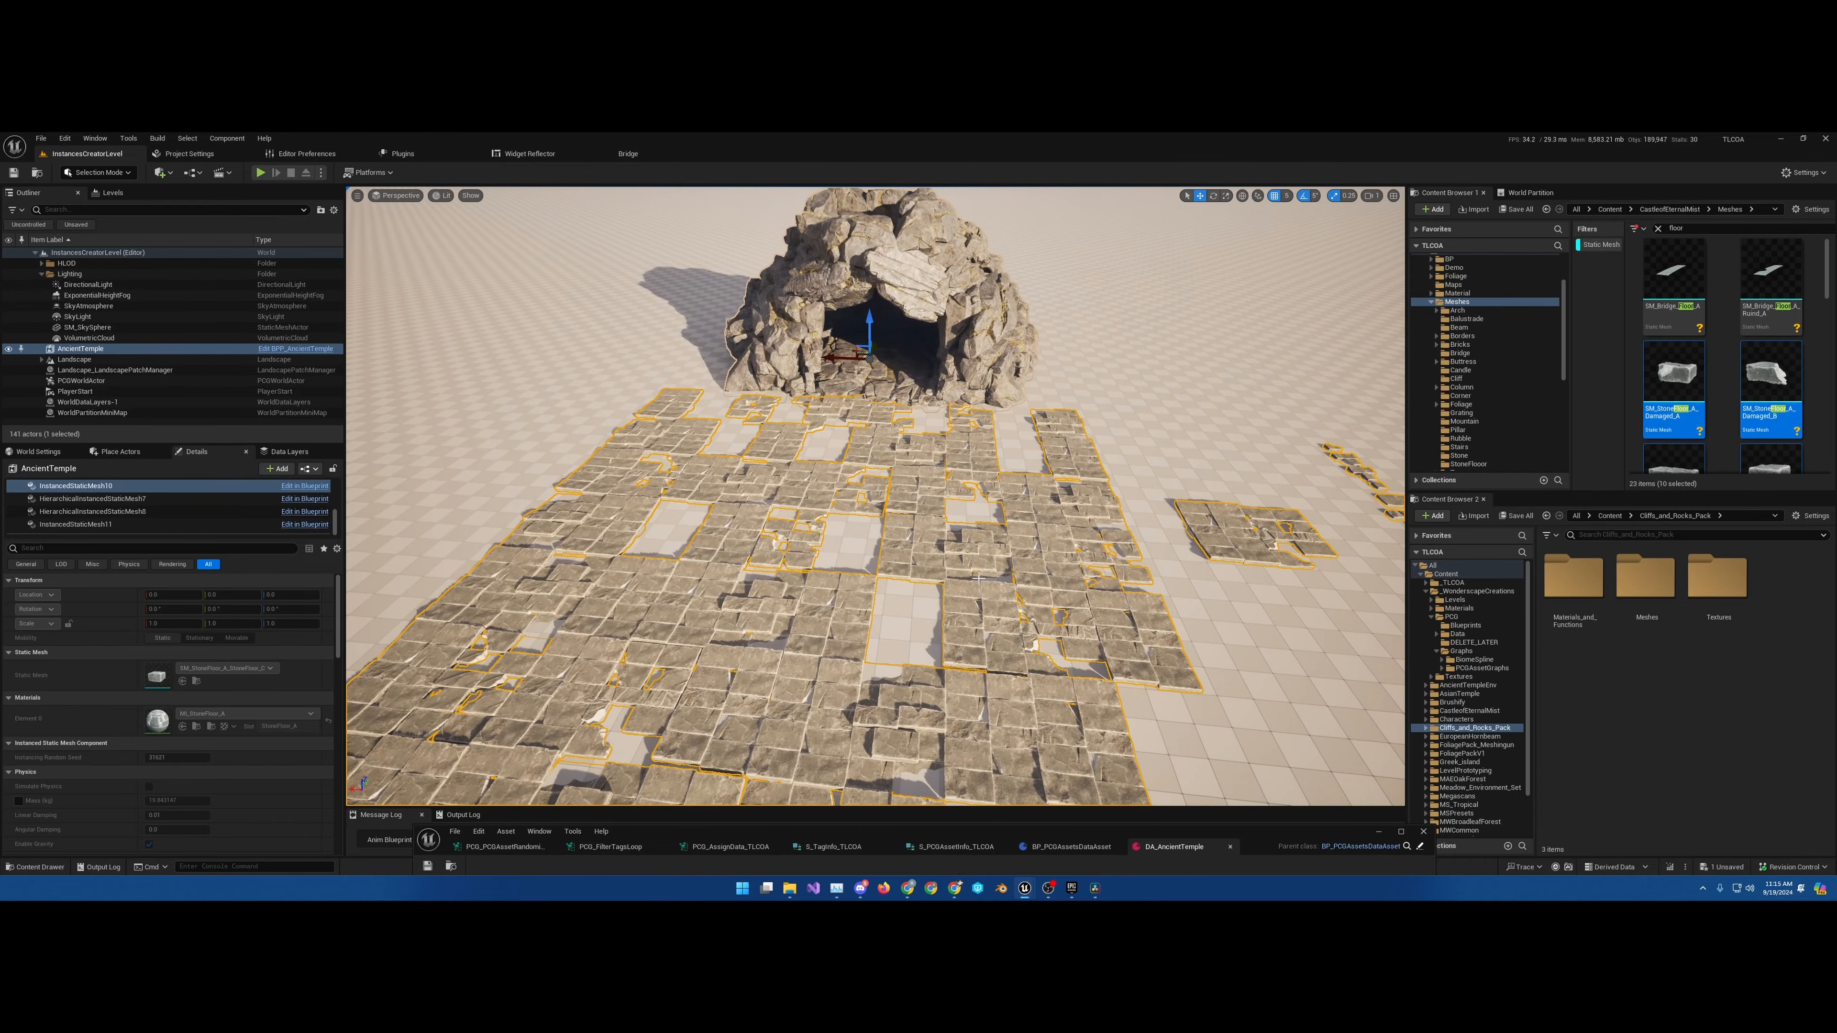
right_drag(1197, 541, 1230, 540)
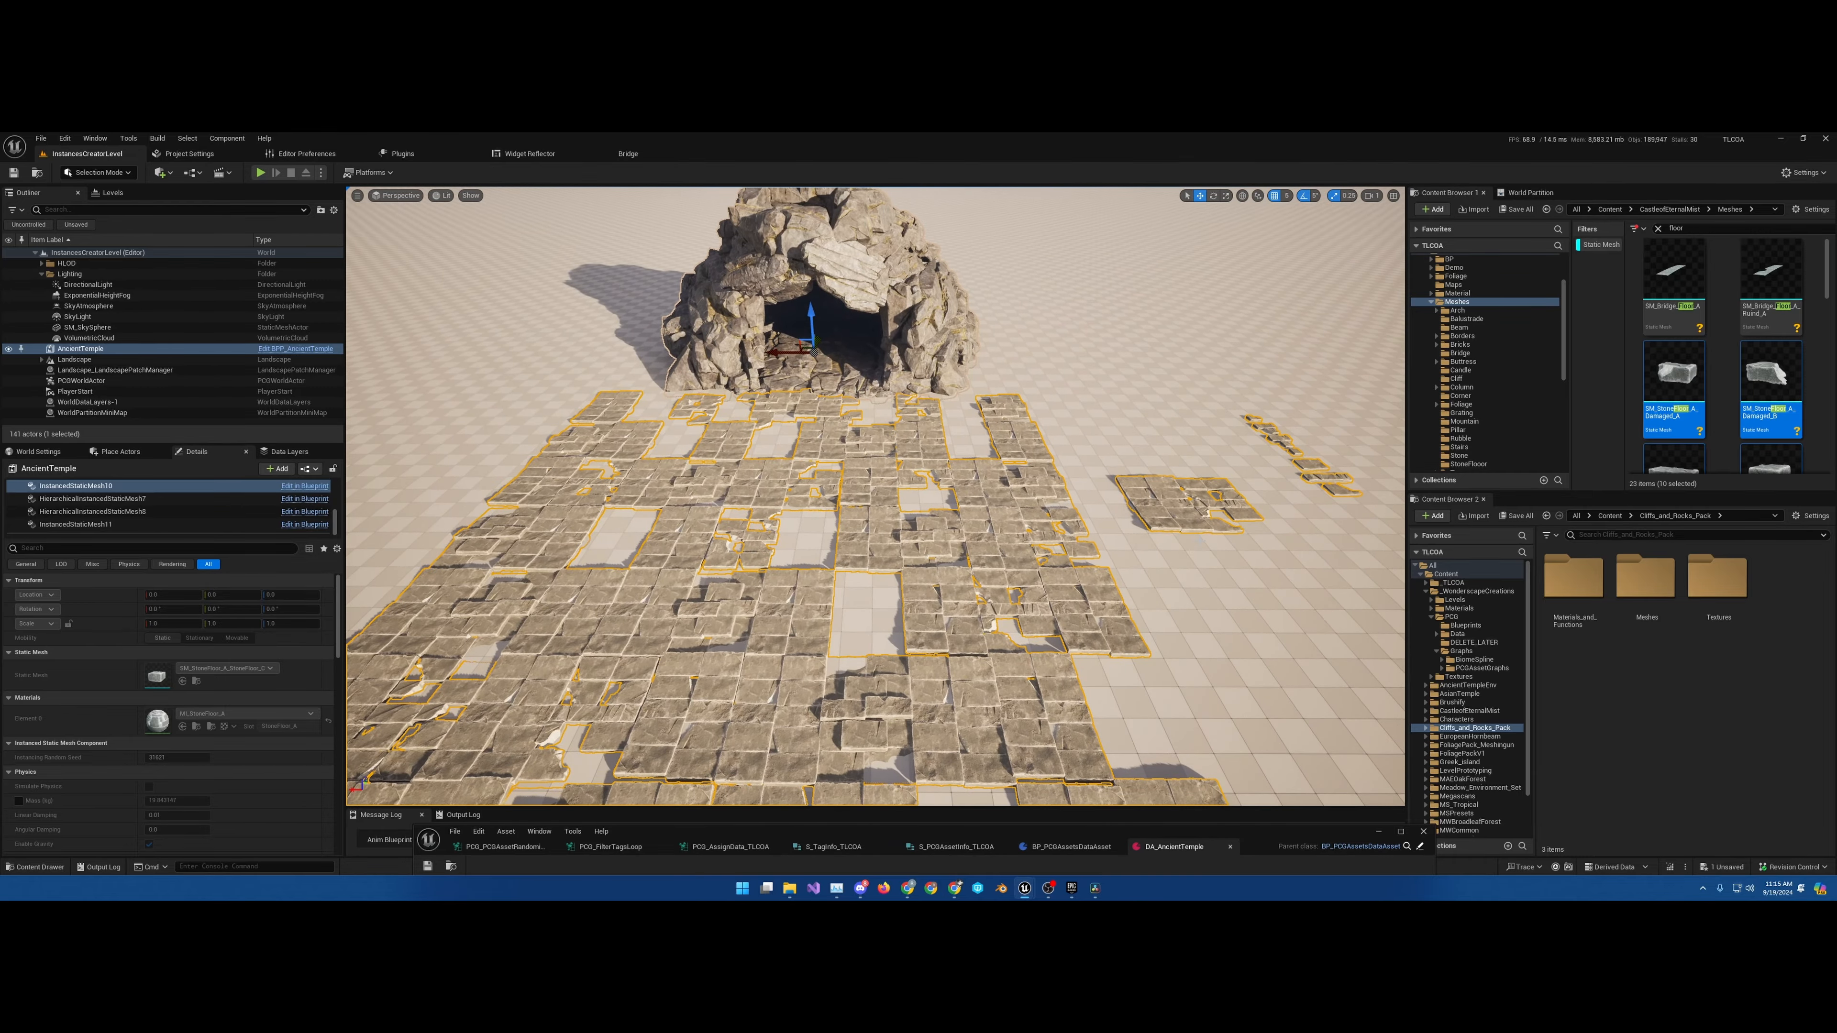
Open the AncientTemple level instance for editing, select the D_Damaged_A12 slab beside a courtyard gap, and filter its details by "Tag"
key(ctrl+e)
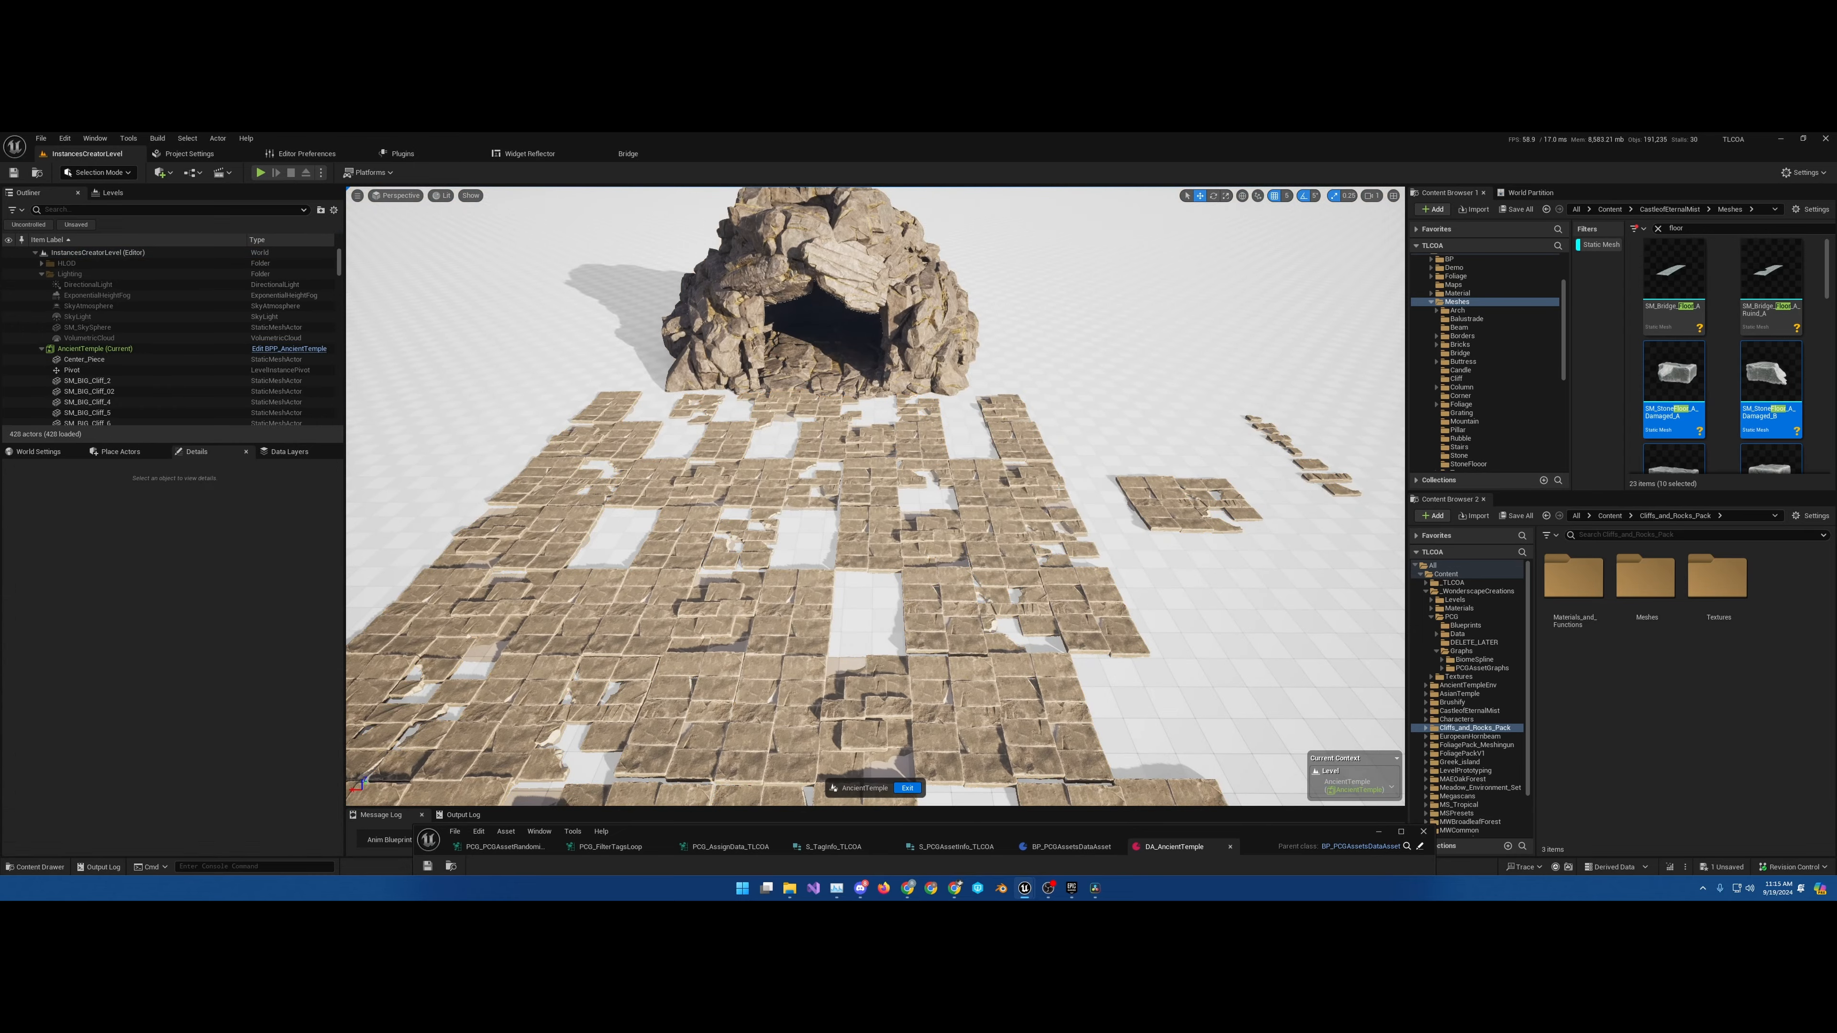
key(w)
right_drag(1195, 538, 1100, 542)
right_drag(831, 470, 840, 470)
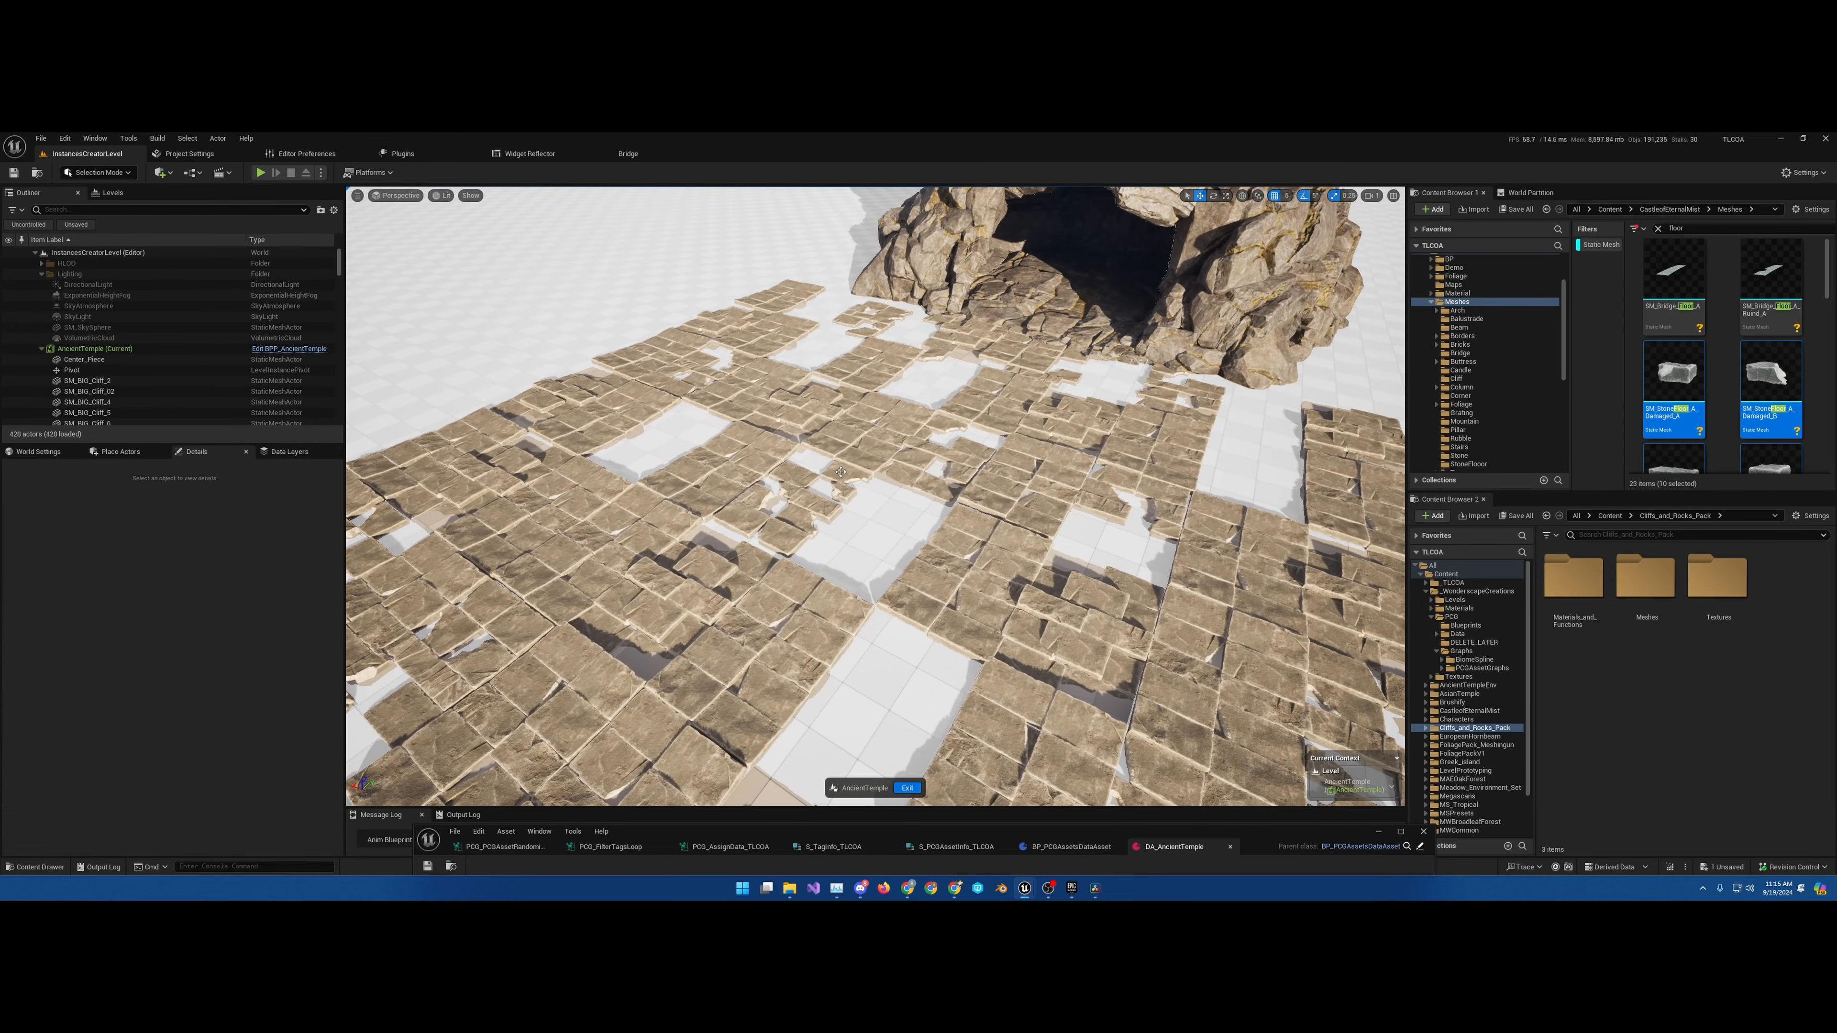
click(840, 472)
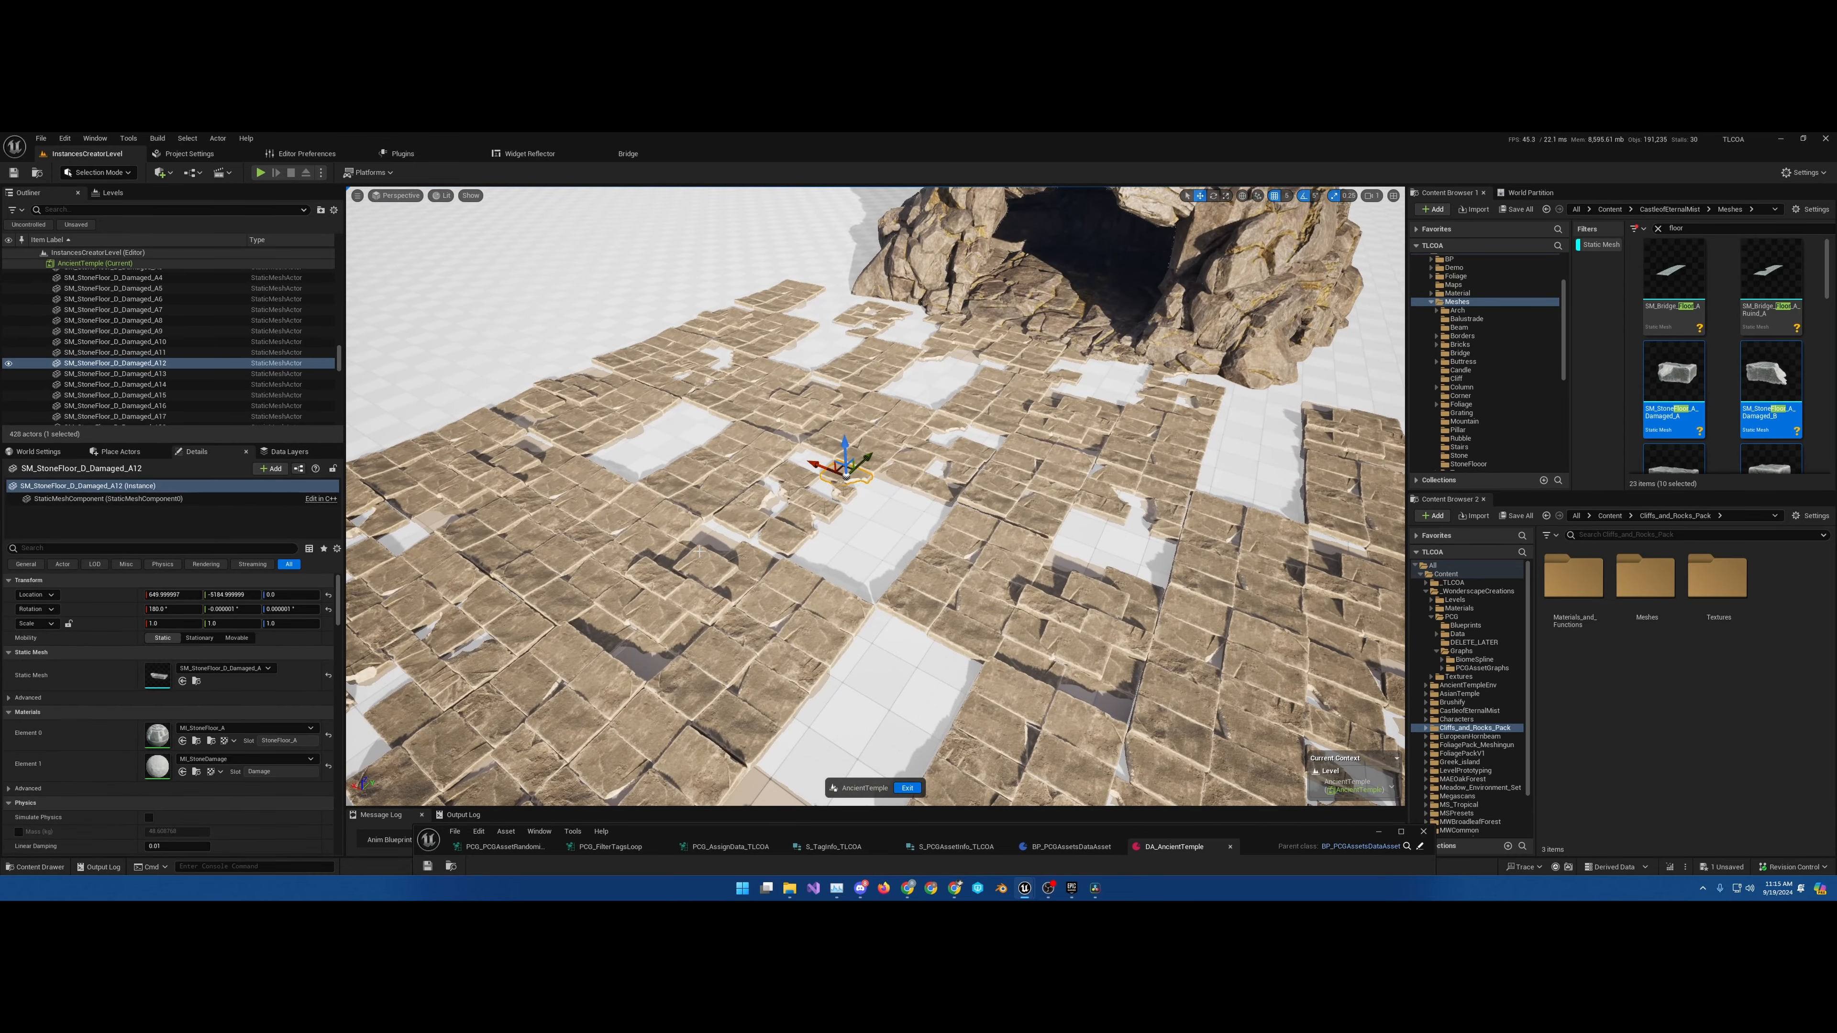
click(123, 550)
text(Tag)
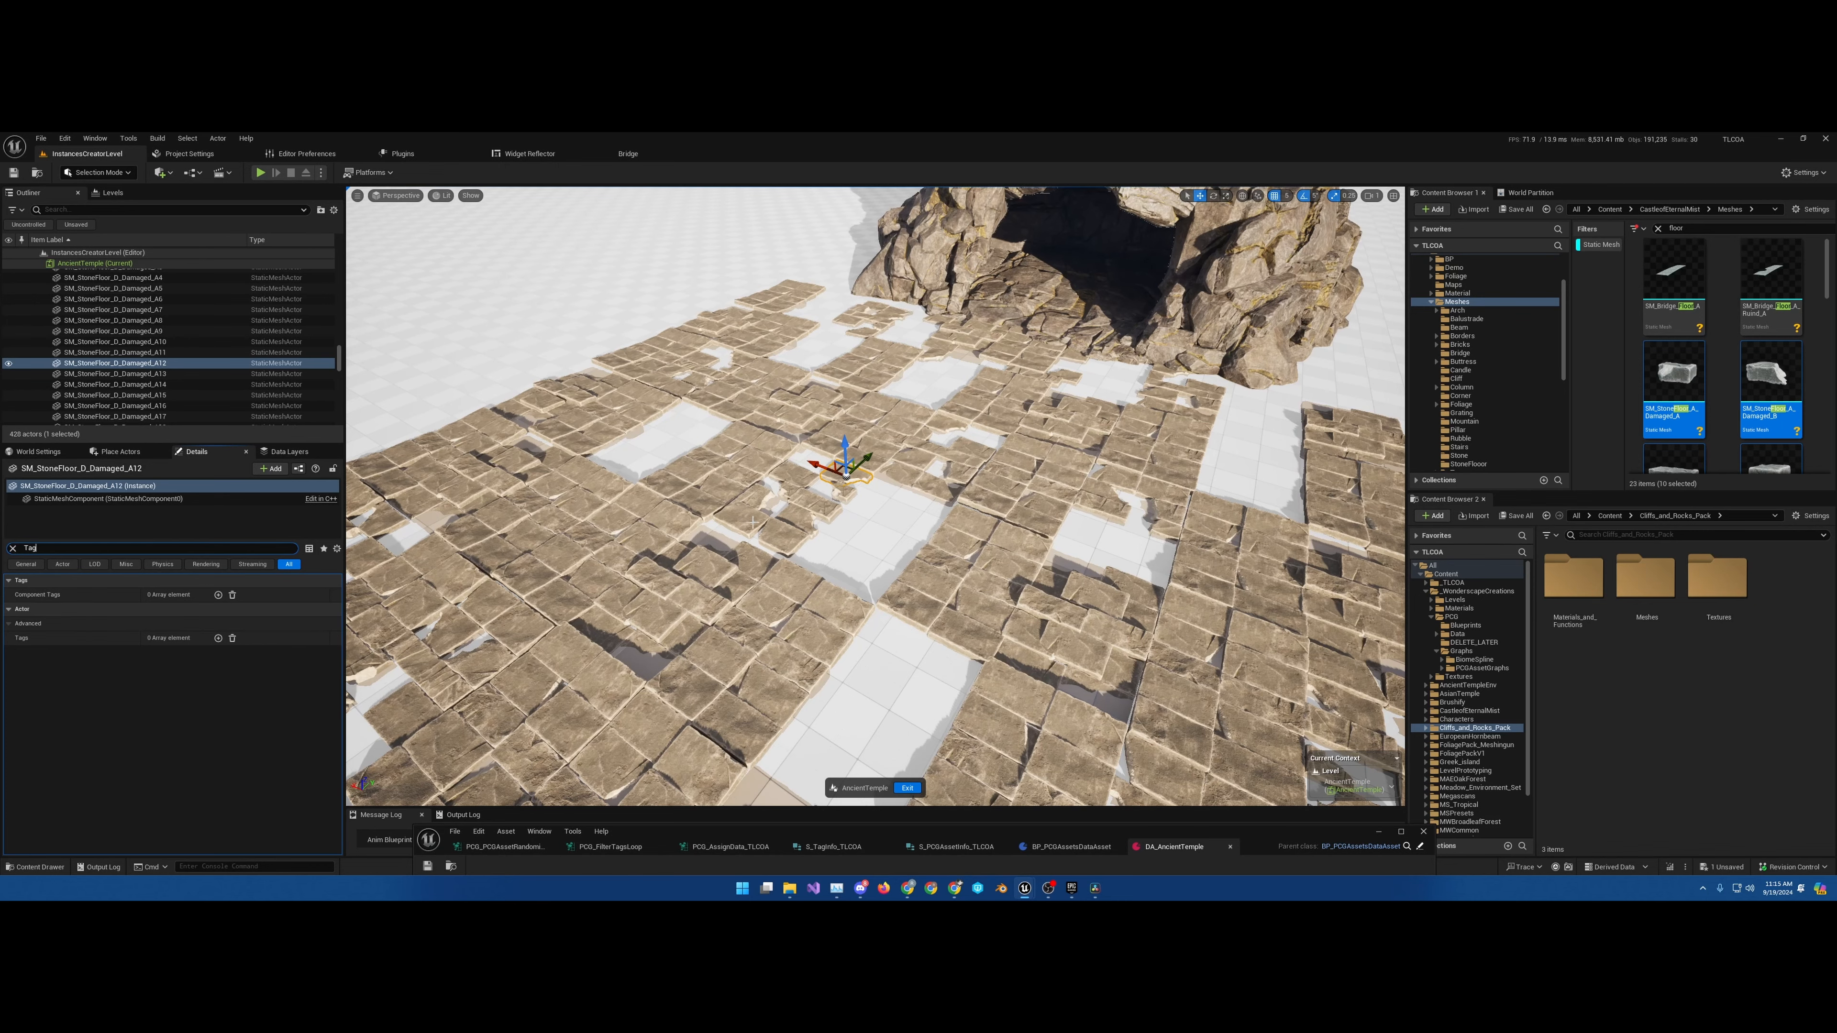
right_drag(751, 509, 864, 508)
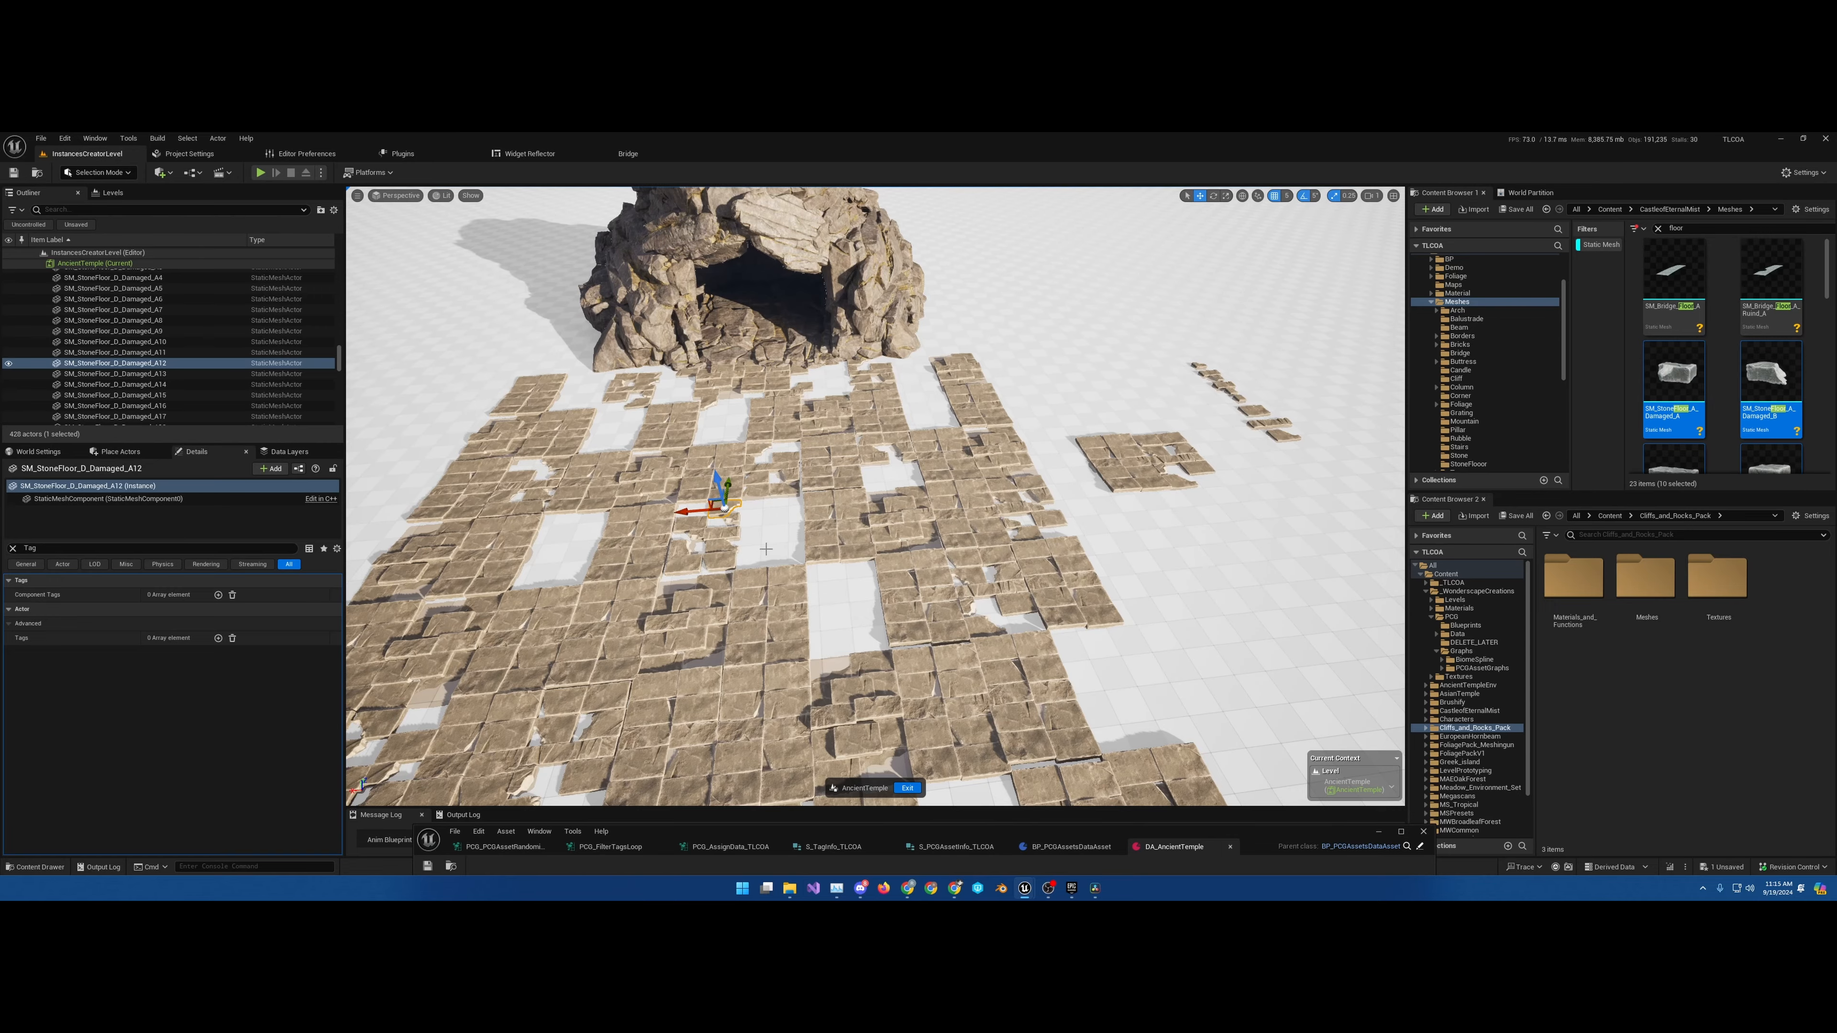
right_drag(766, 549, 1037, 488)
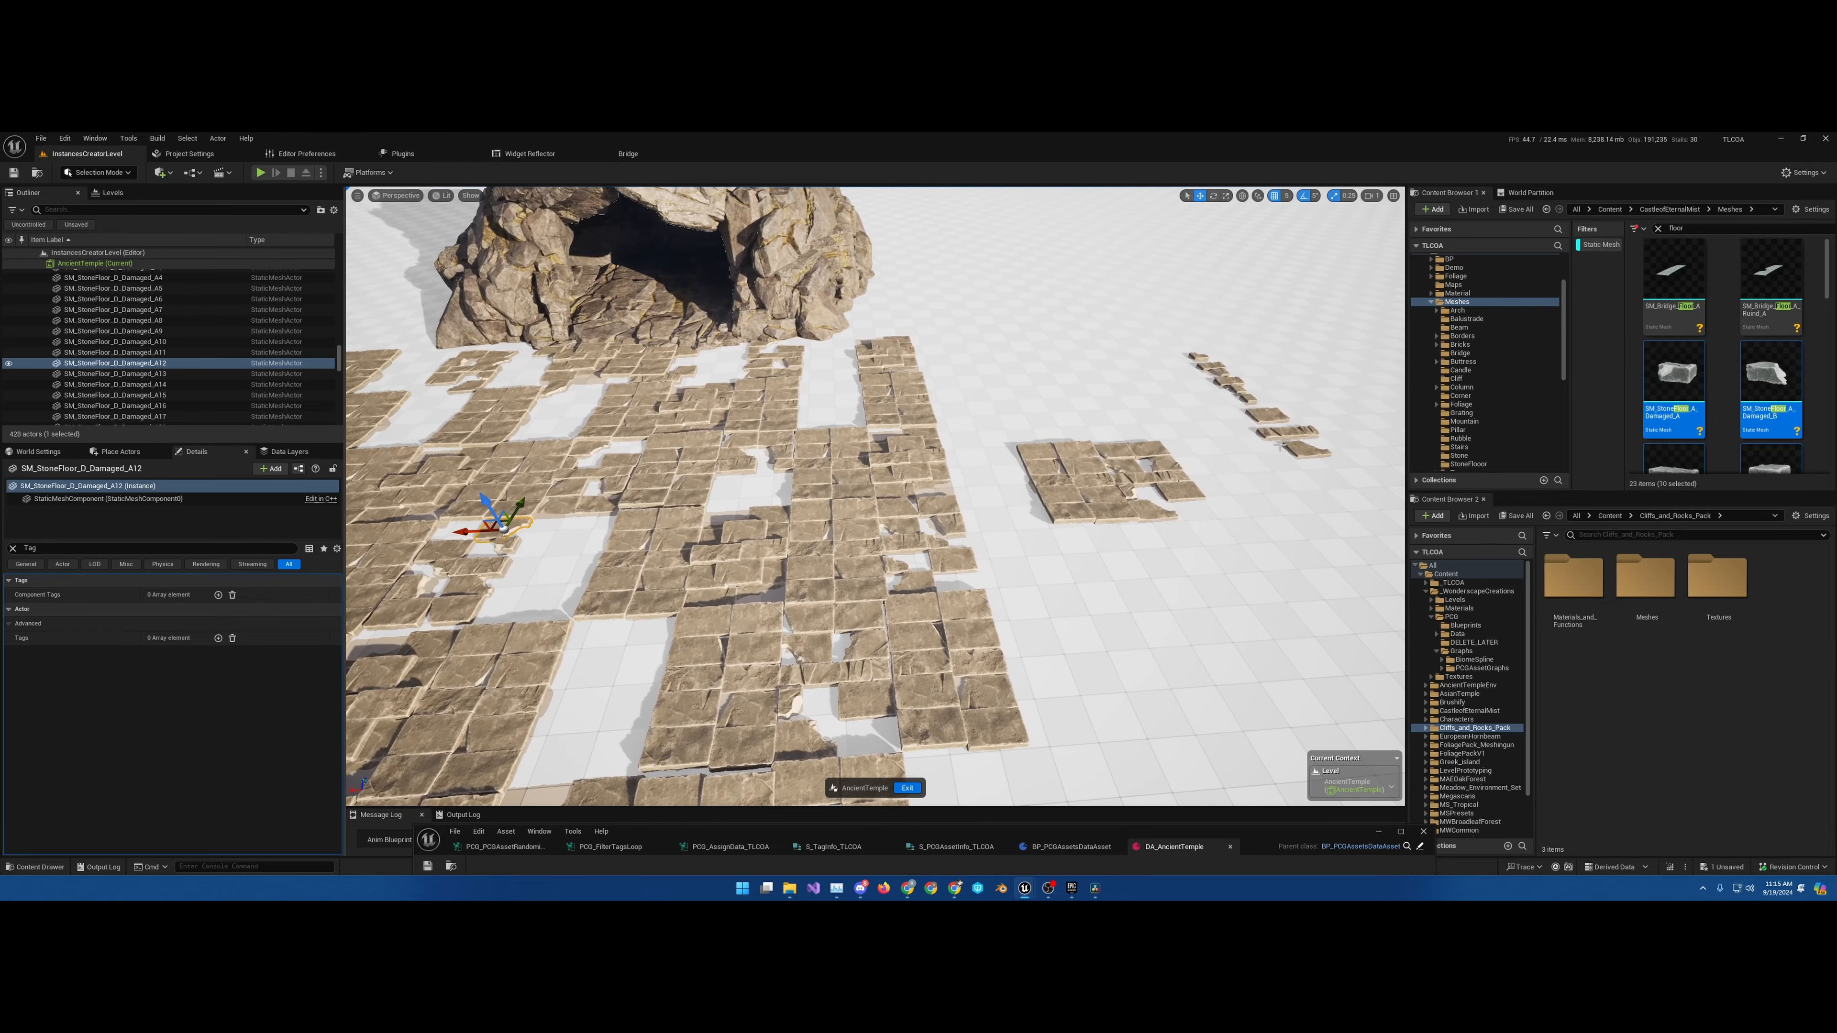
right_drag(1251, 488, 1204, 494)
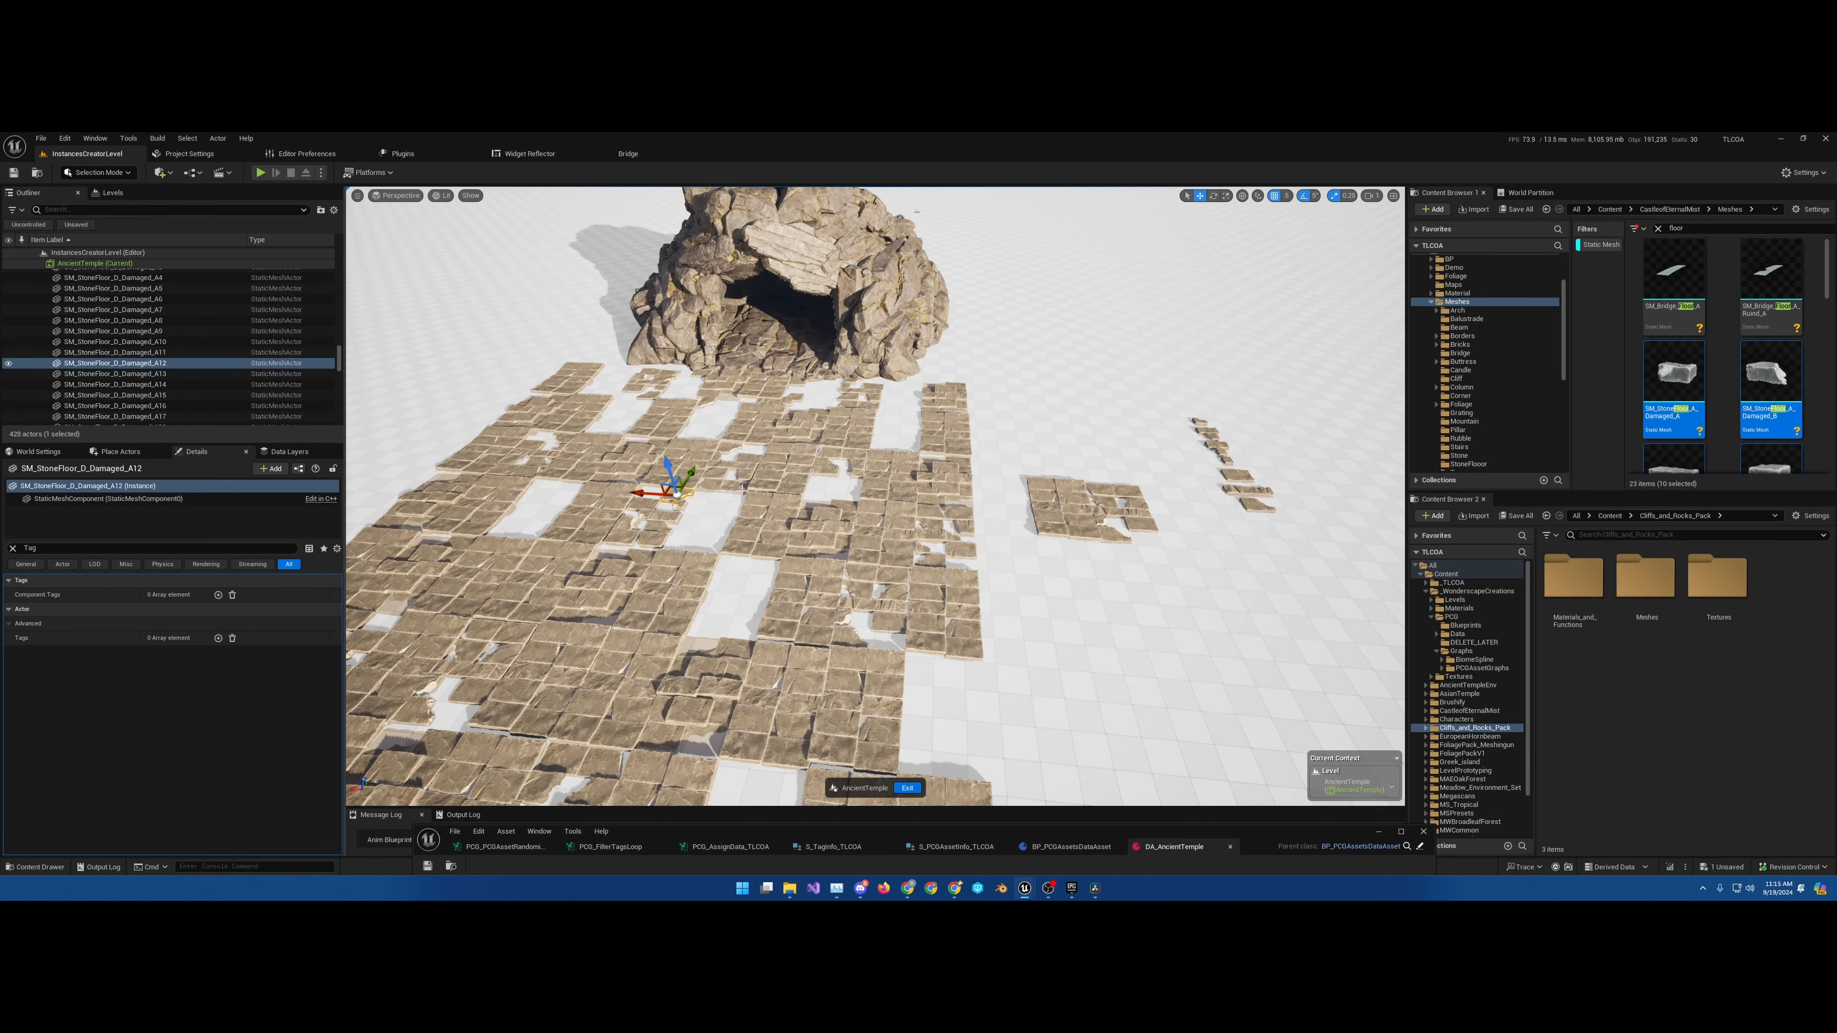
right_drag(745, 489, 748, 493)
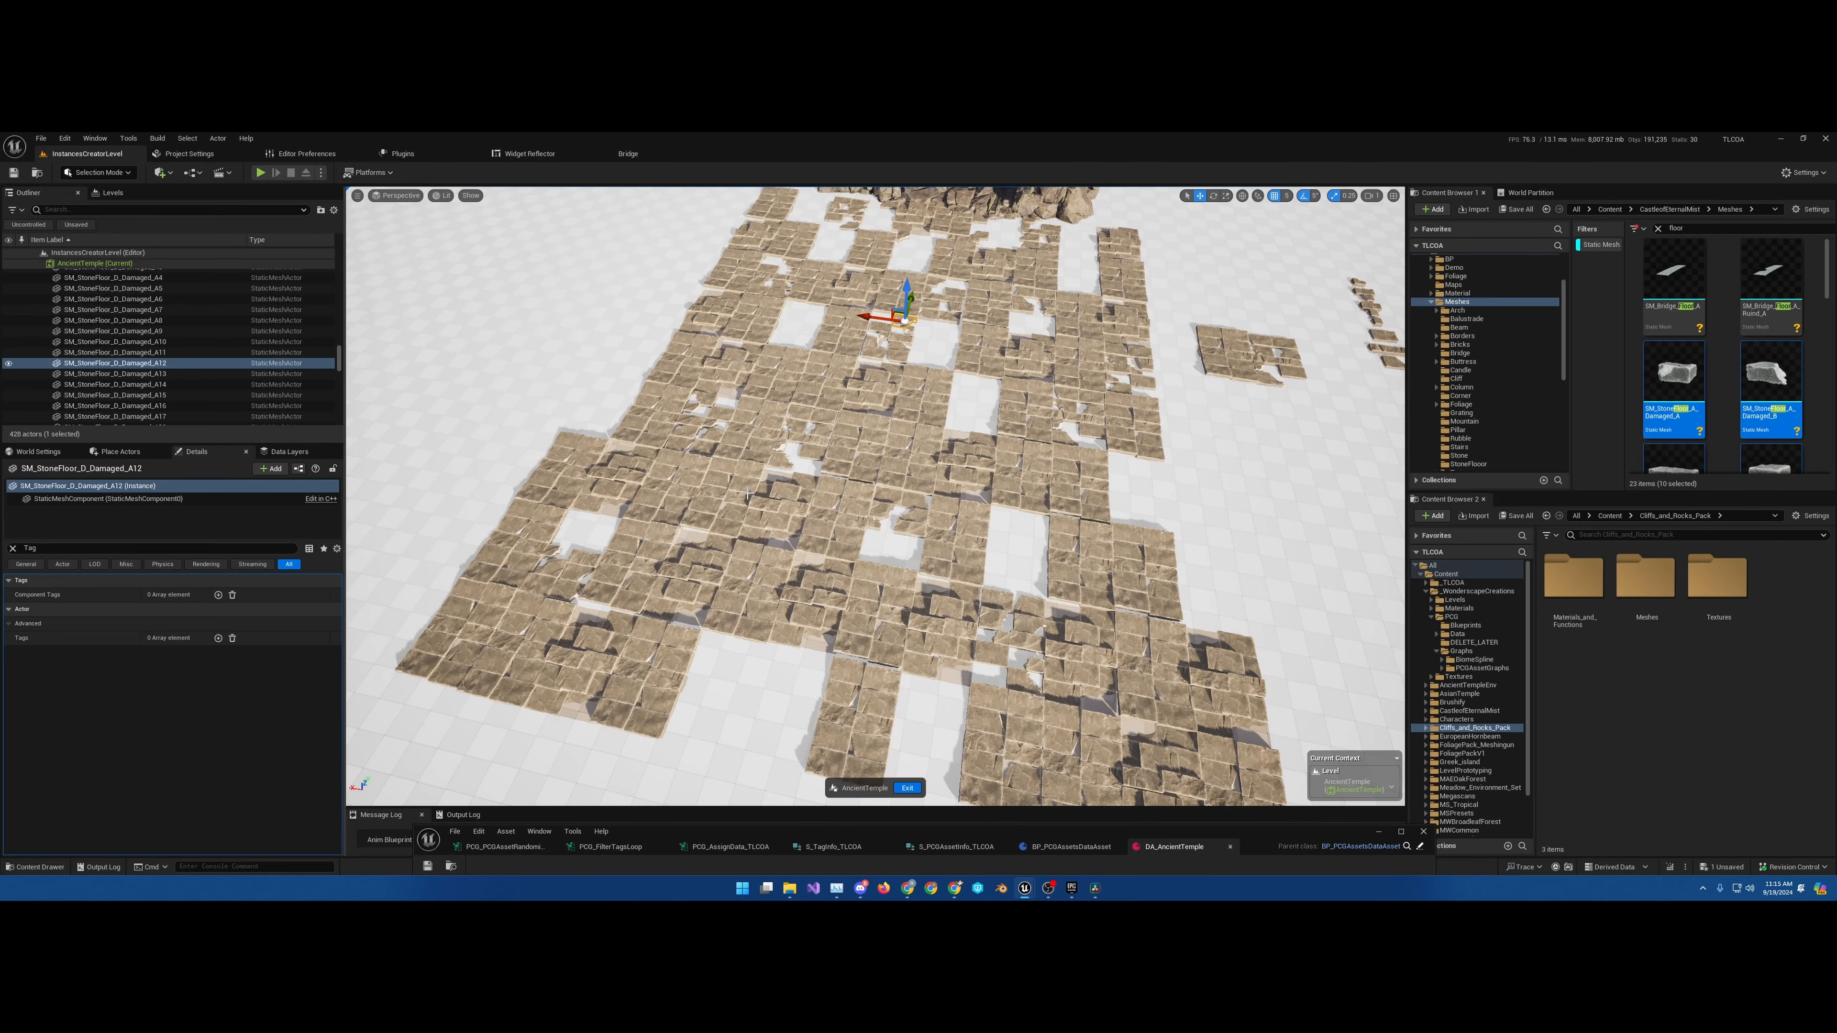
right_drag(1072, 433, 1071, 434)
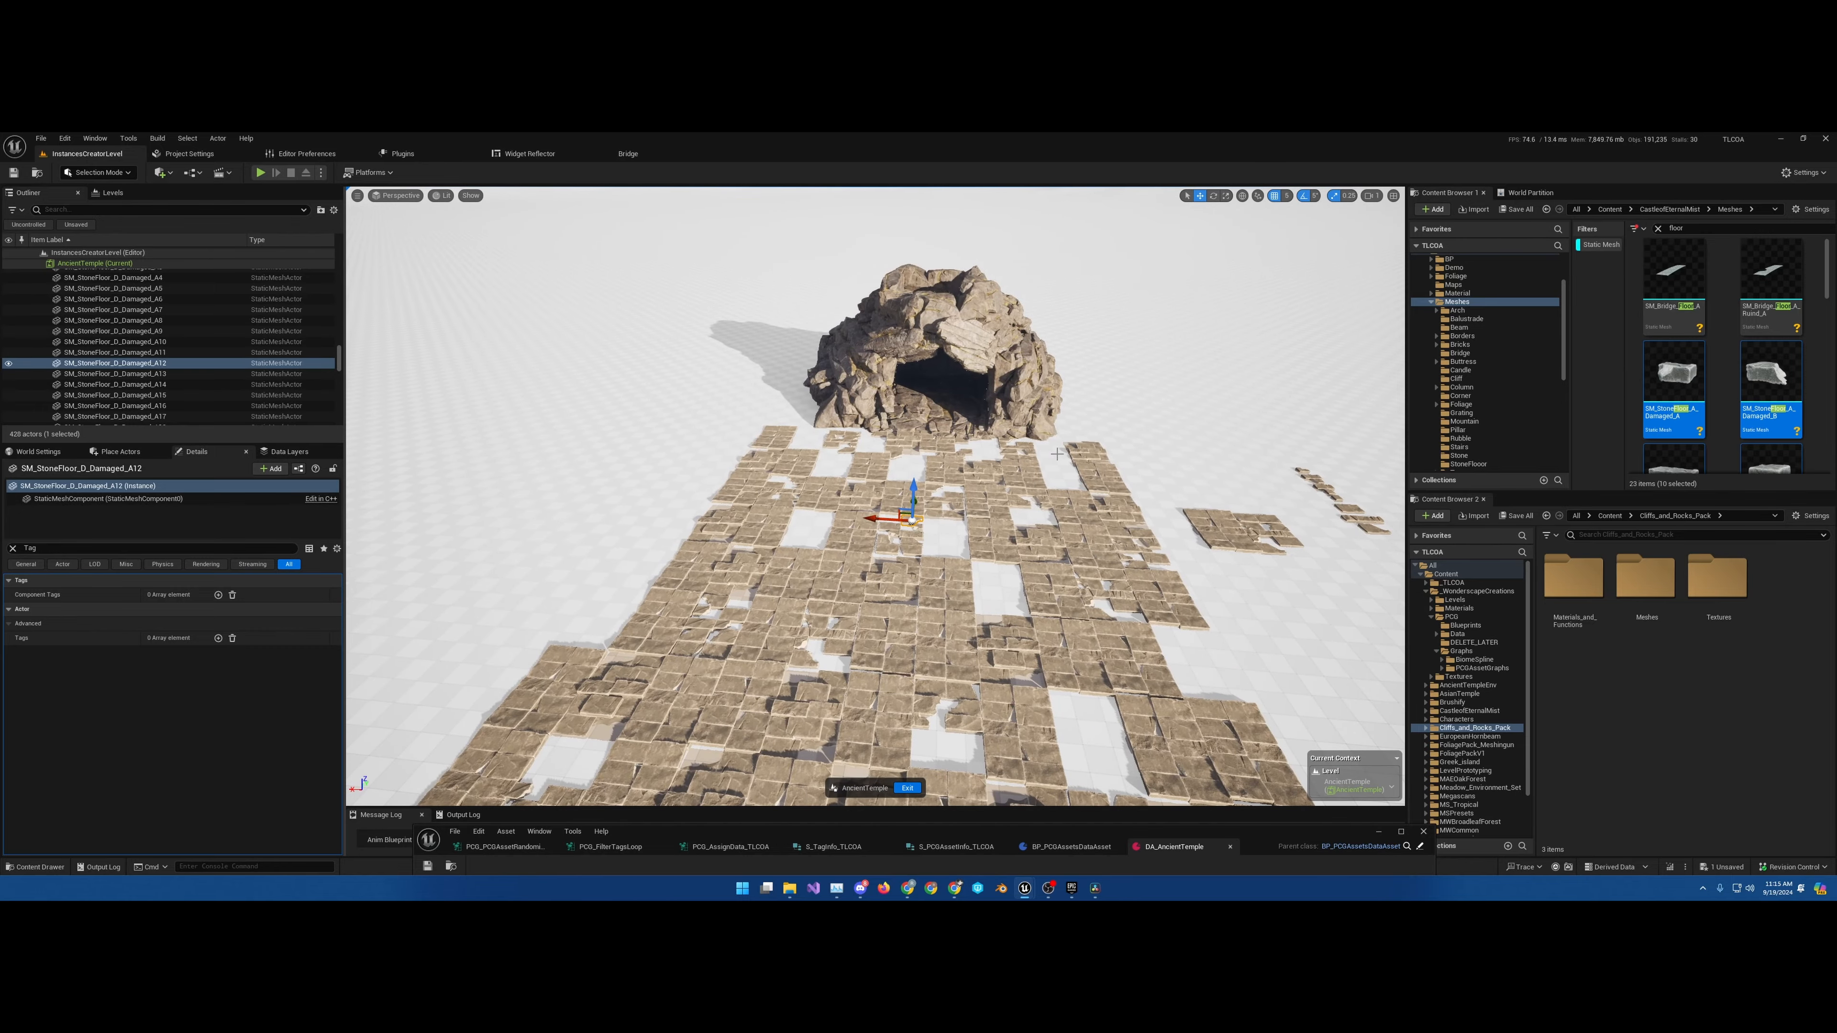
right_drag(1070, 518, 1070, 519)
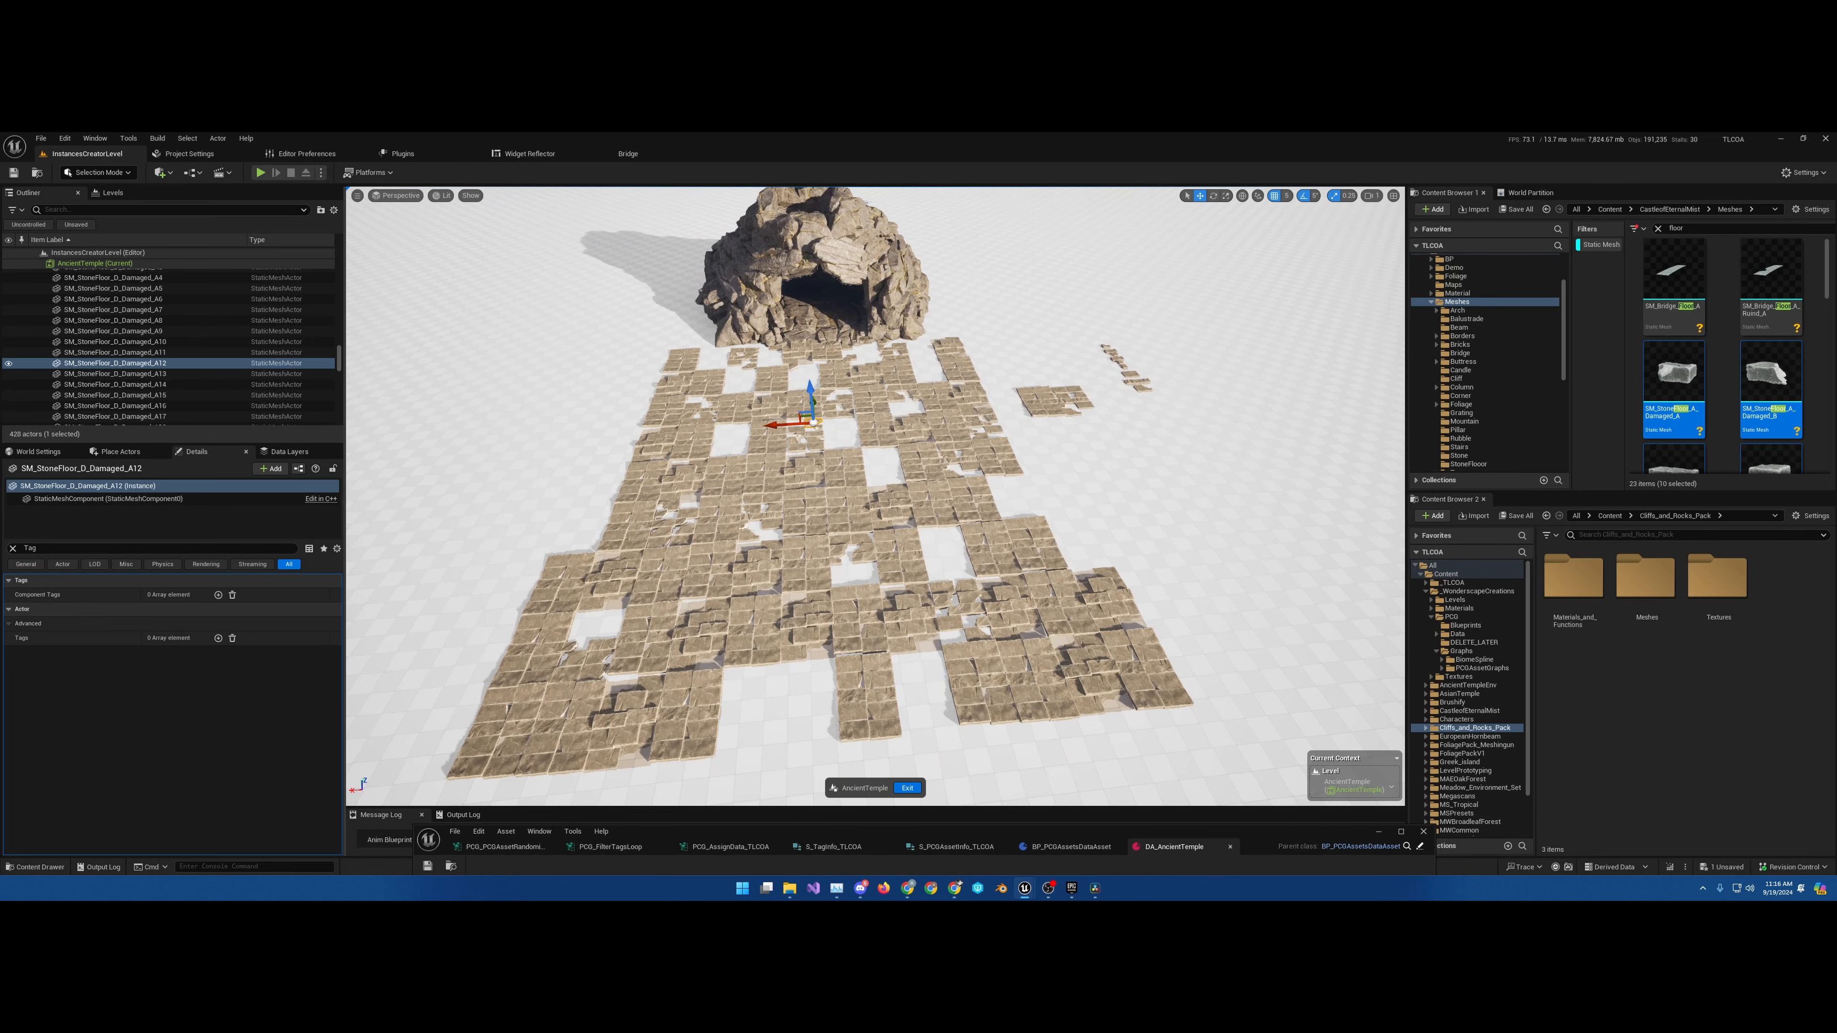
right_drag(1070, 518, 1030, 515)
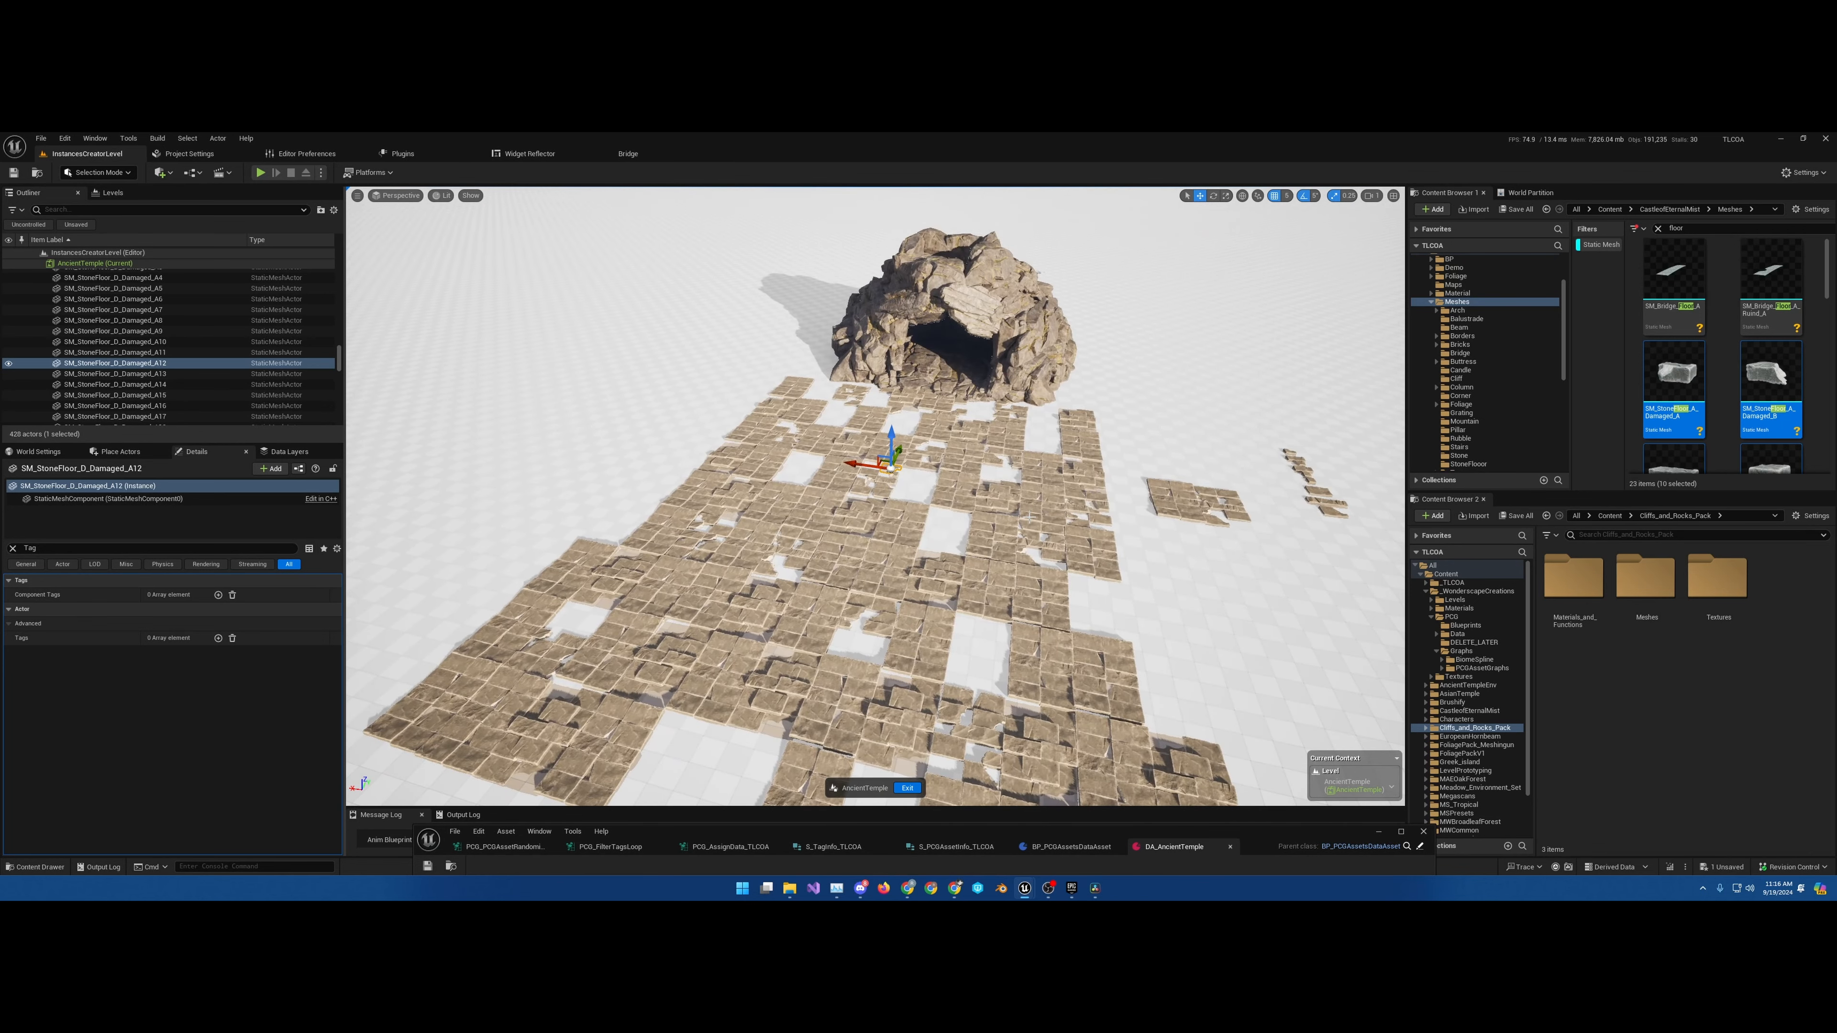